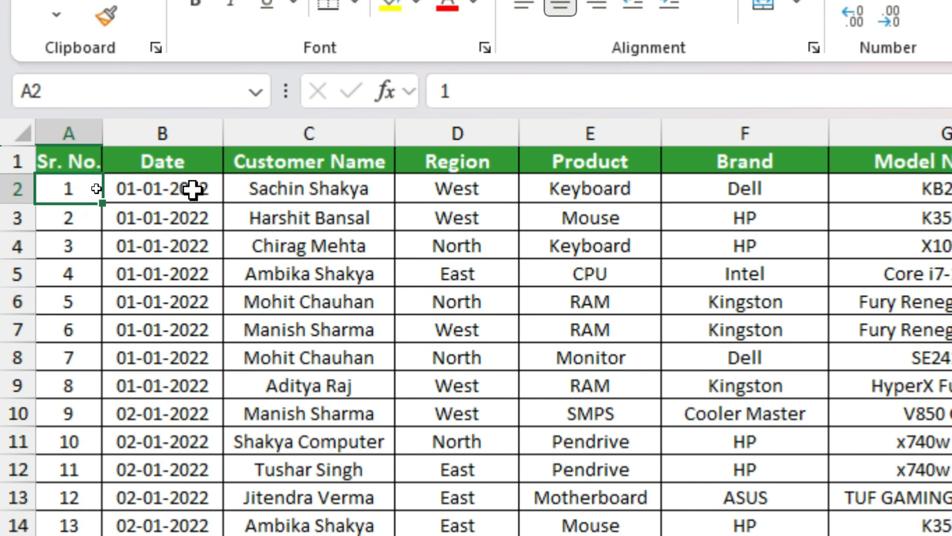
- Review the sales columns: Date, Customer Name, Product, Model Number, Units Sold, Payment Method
left_click(199, 188)
left_click(373, 194)
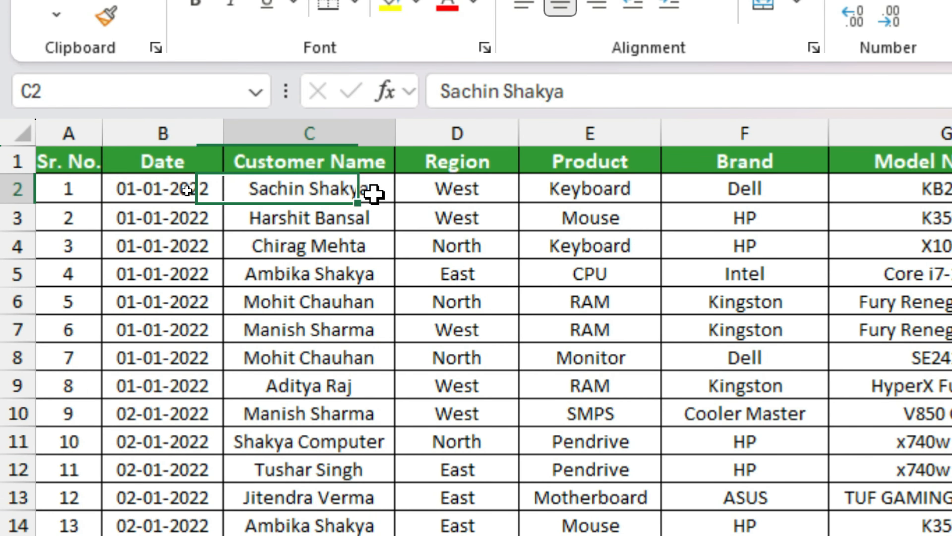
left_click(633, 189)
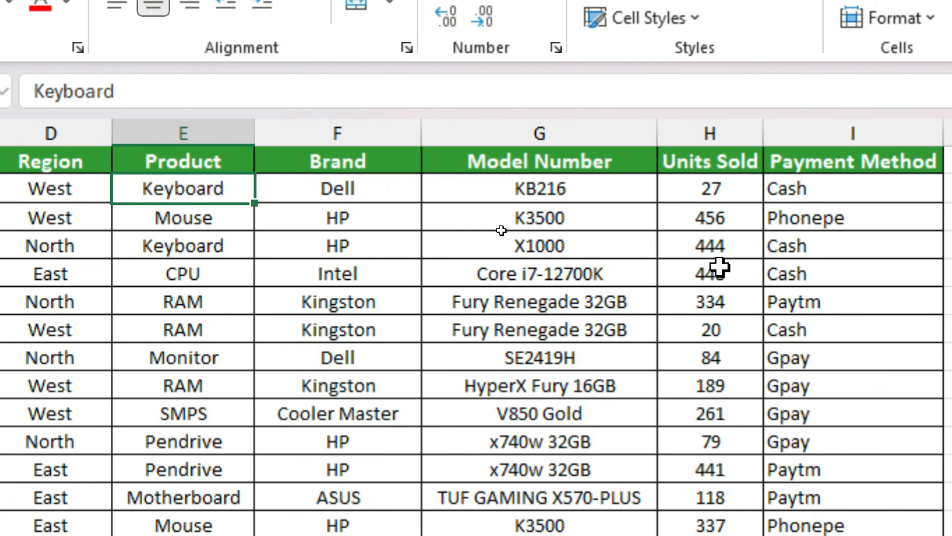
left_click(634, 193)
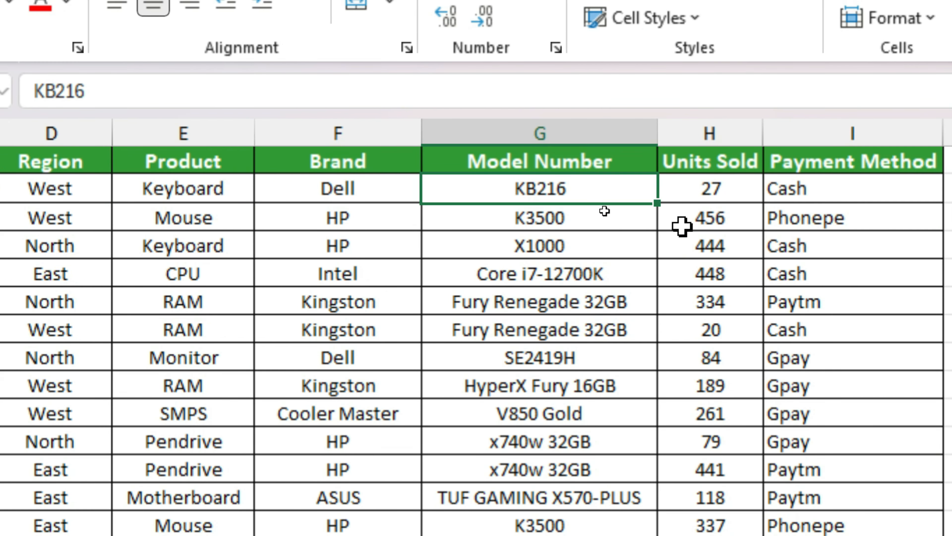
left_click(744, 194)
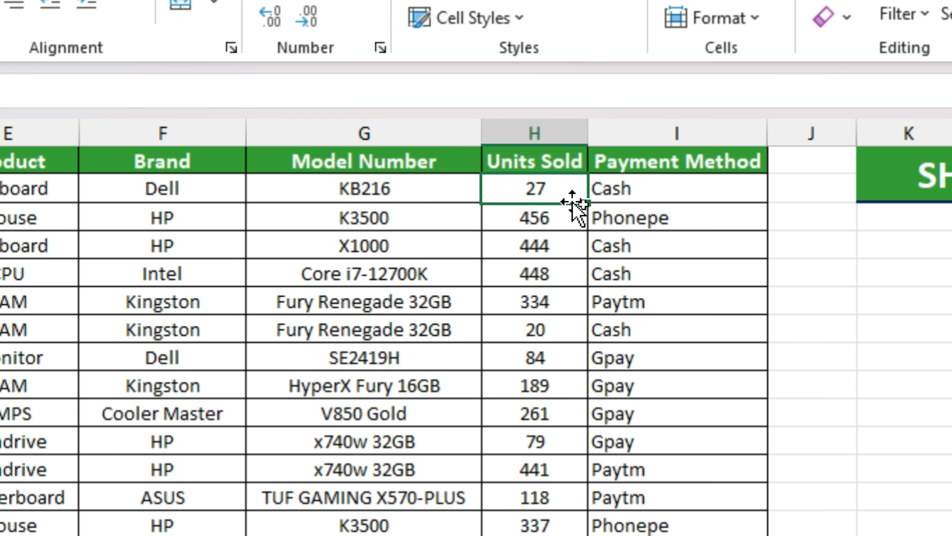
left_click(725, 202)
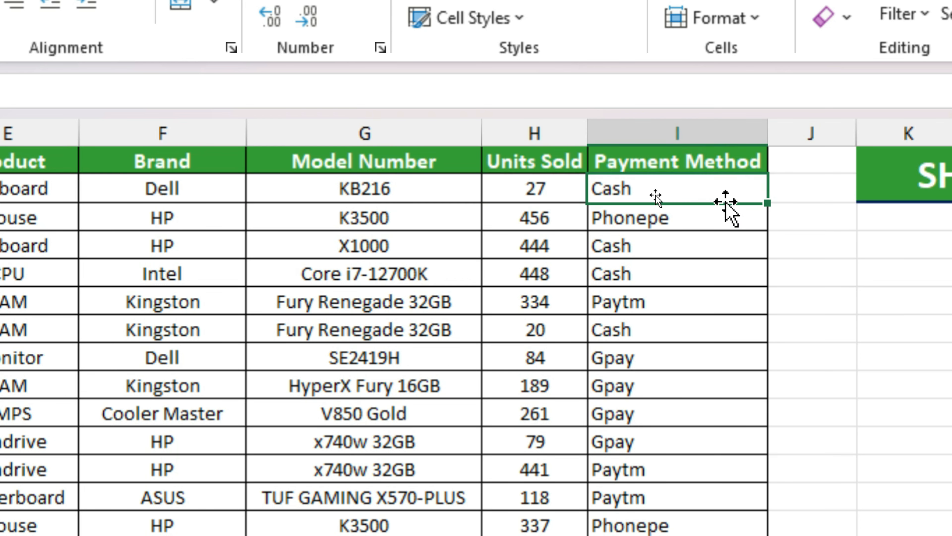
left_click(706, 233)
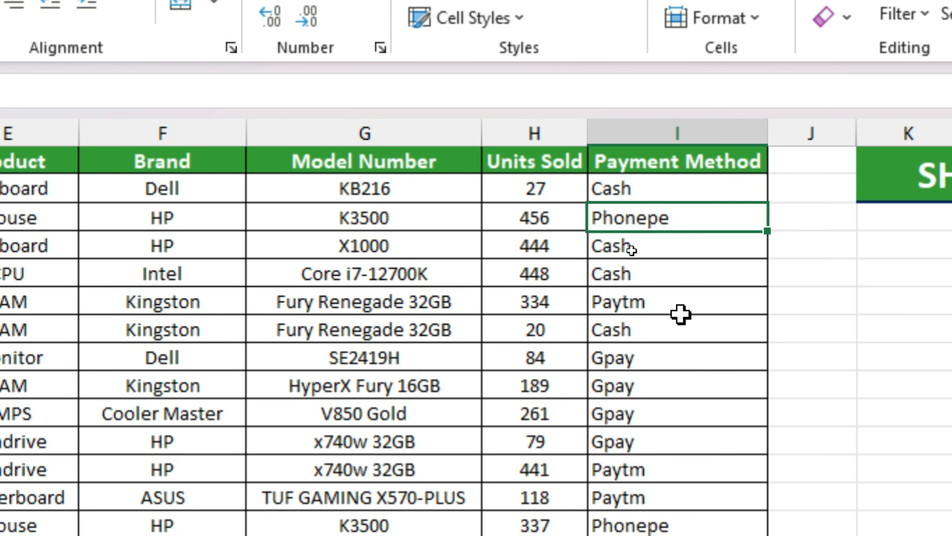
left_click(684, 300)
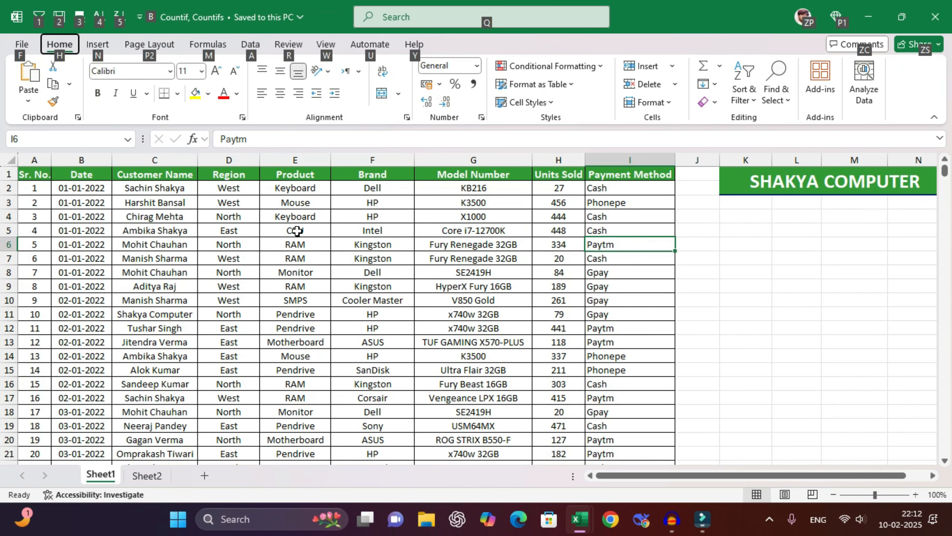
- Jump to the last row of the sales data
left_click(12, 275)
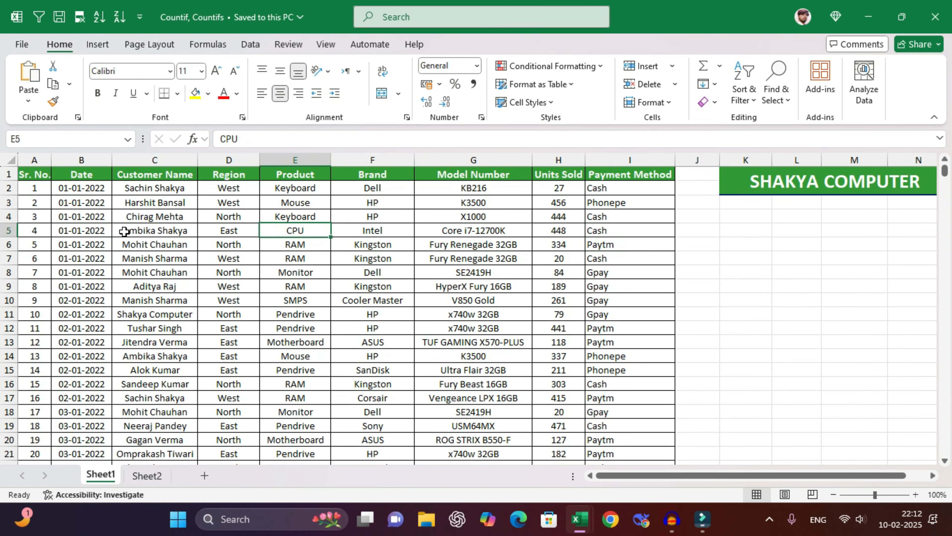
left_click(187, 244)
key("ctrl+Down")
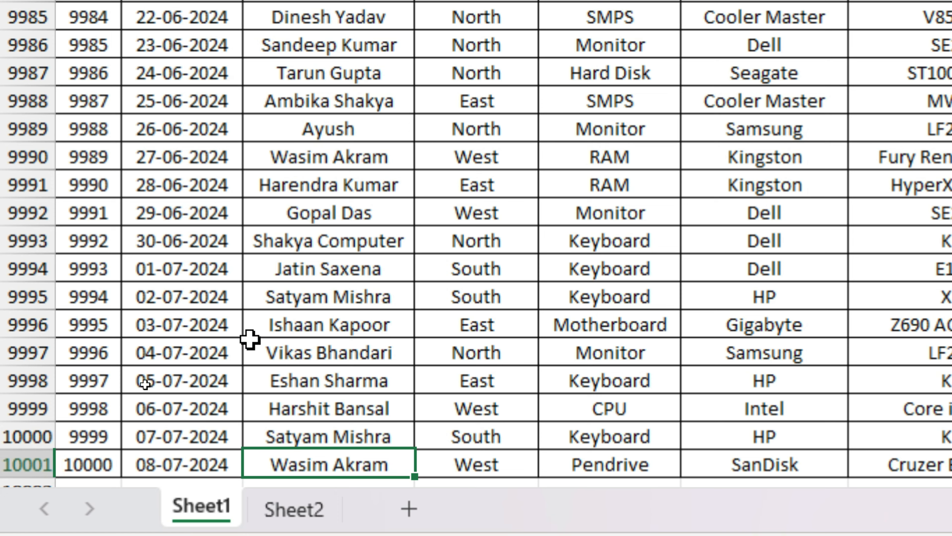
scroll(171, 373, "down", 2)
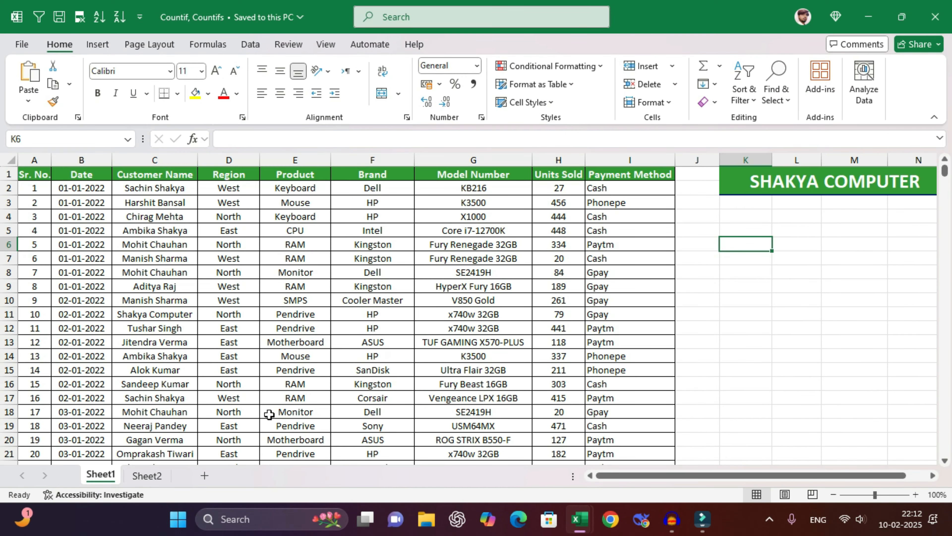
- Read through the eight questions on Sheet2, then return to Sheet1
left_click(159, 479)
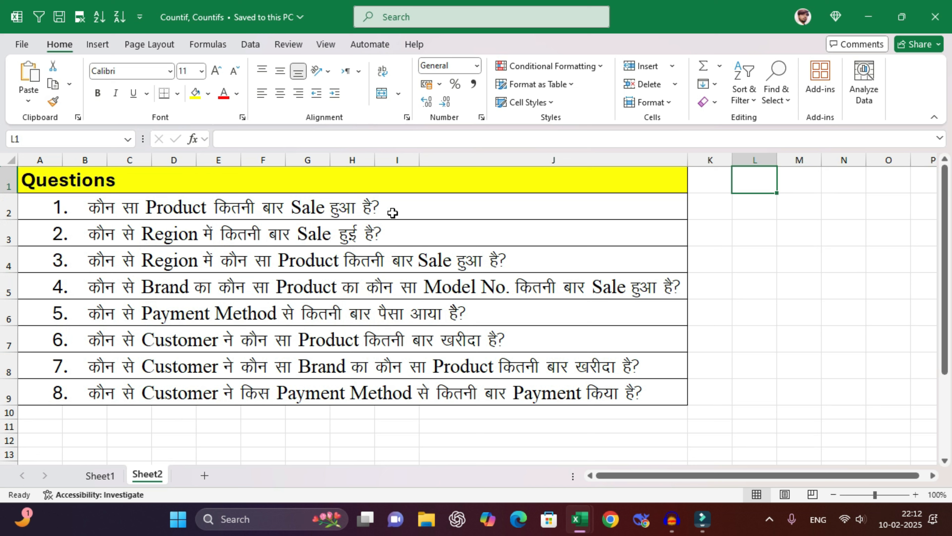
left_click(423, 206)
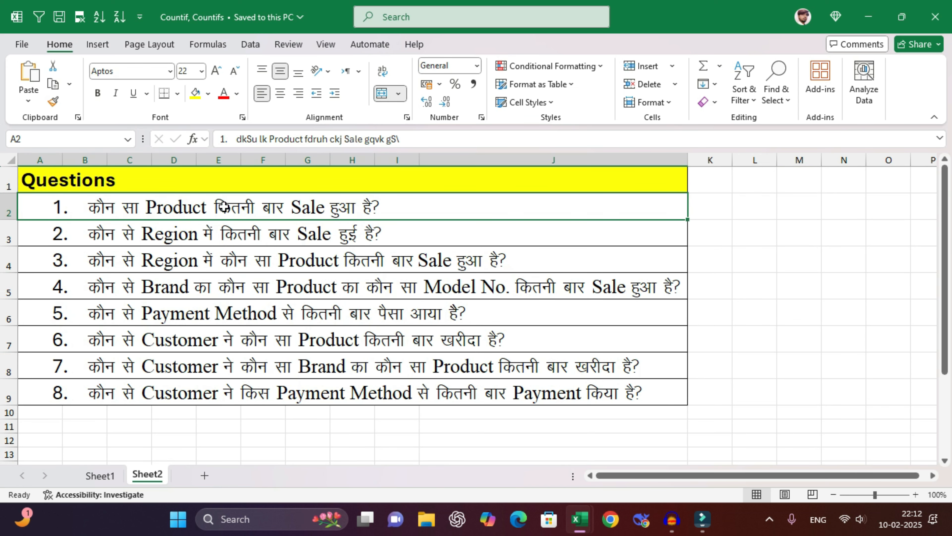
left_click(410, 236)
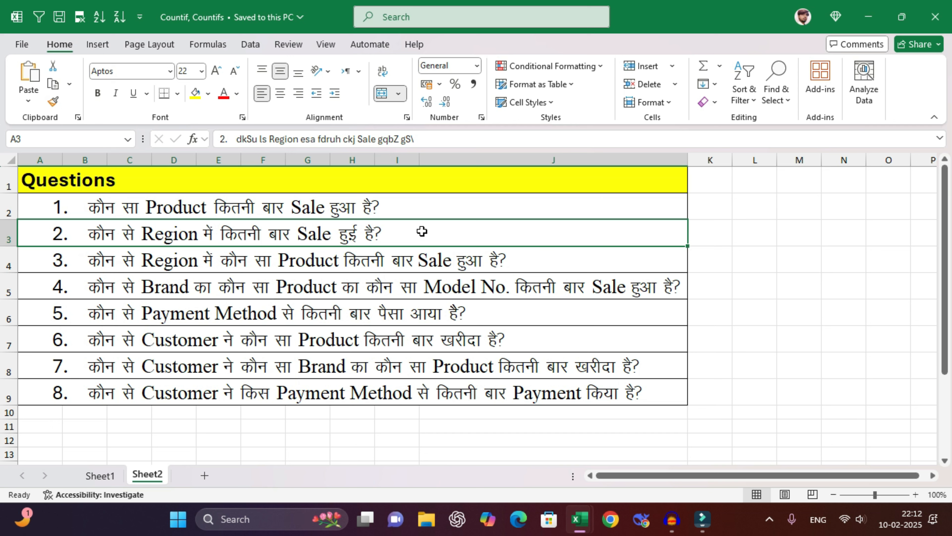
left_click(139, 264)
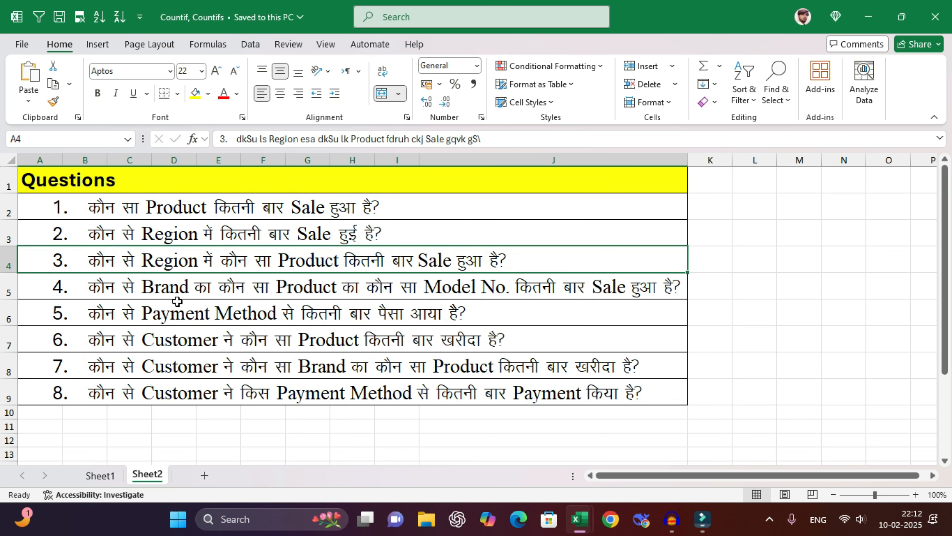
left_click(131, 292)
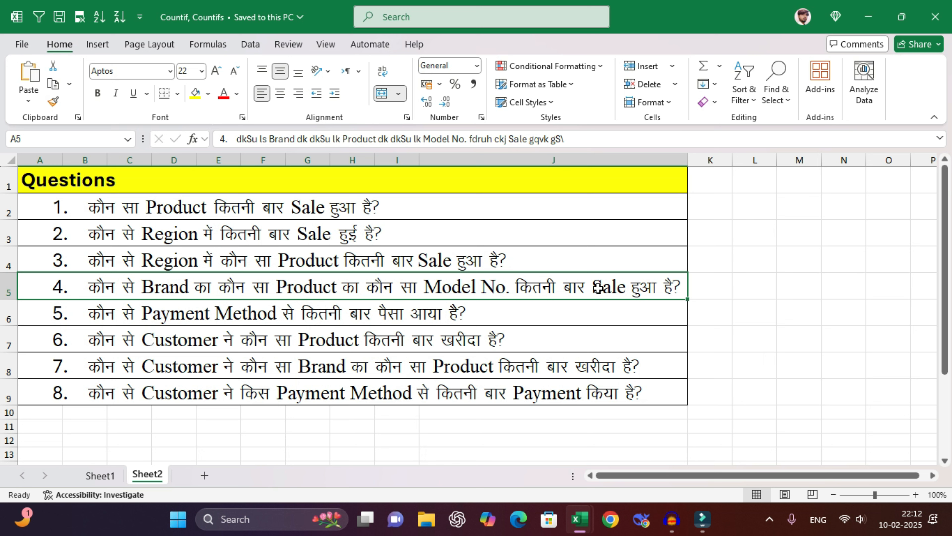
left_click(110, 314)
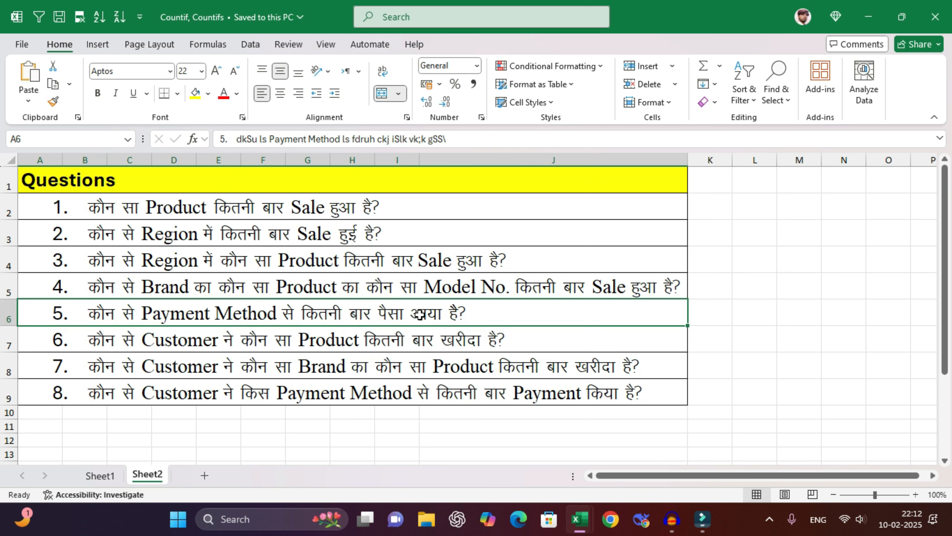
left_click(534, 343)
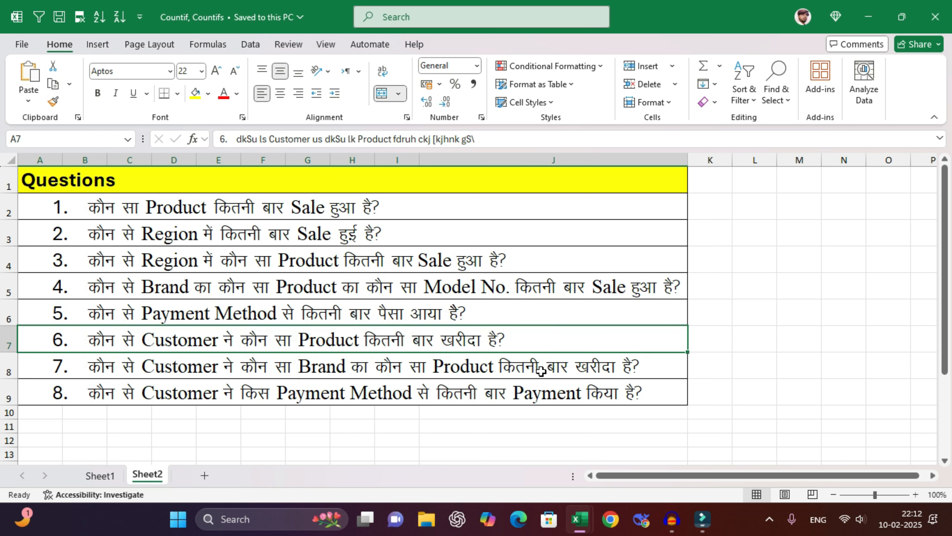
left_click(643, 365)
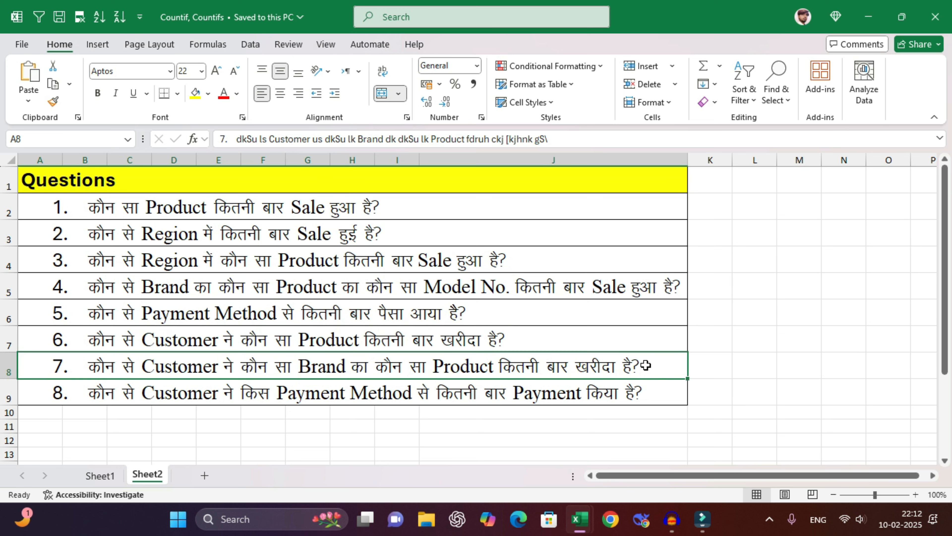
left_click(641, 393)
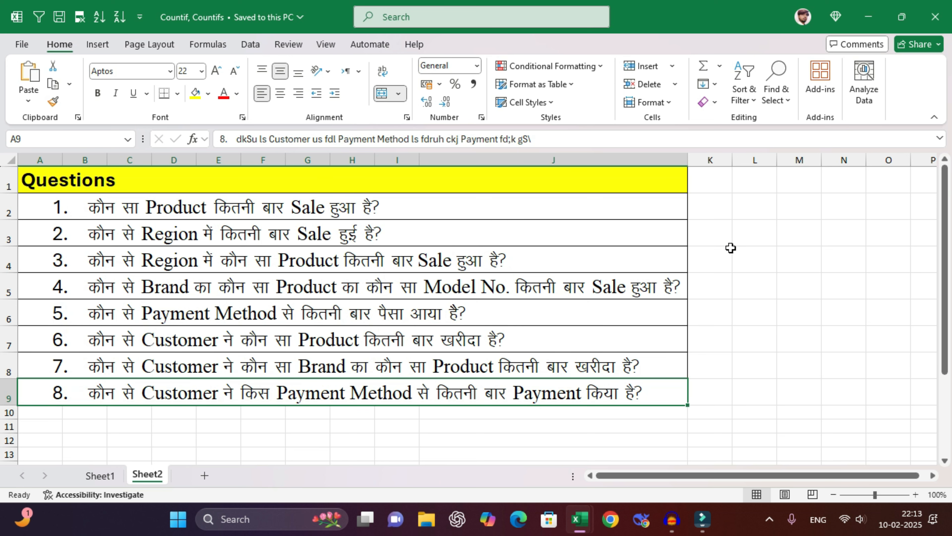
left_click(759, 215)
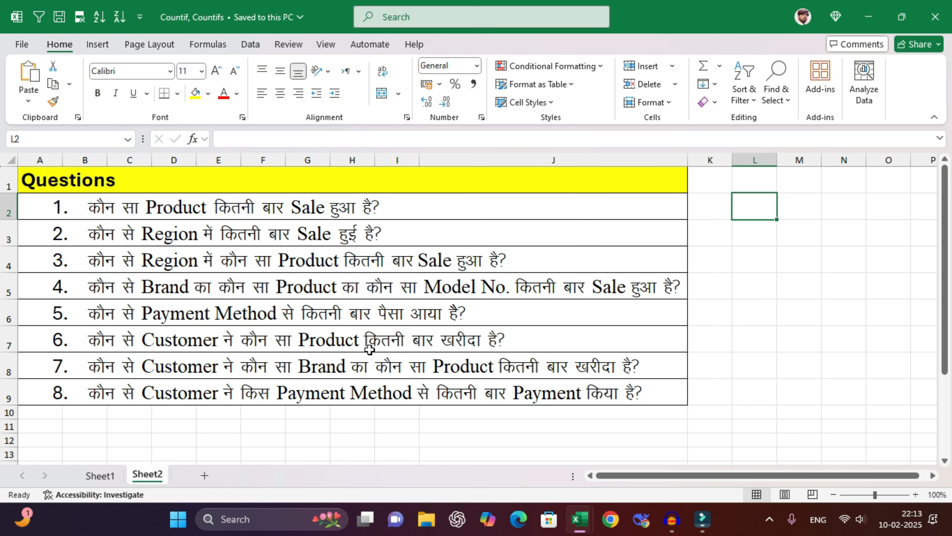
left_click(99, 475)
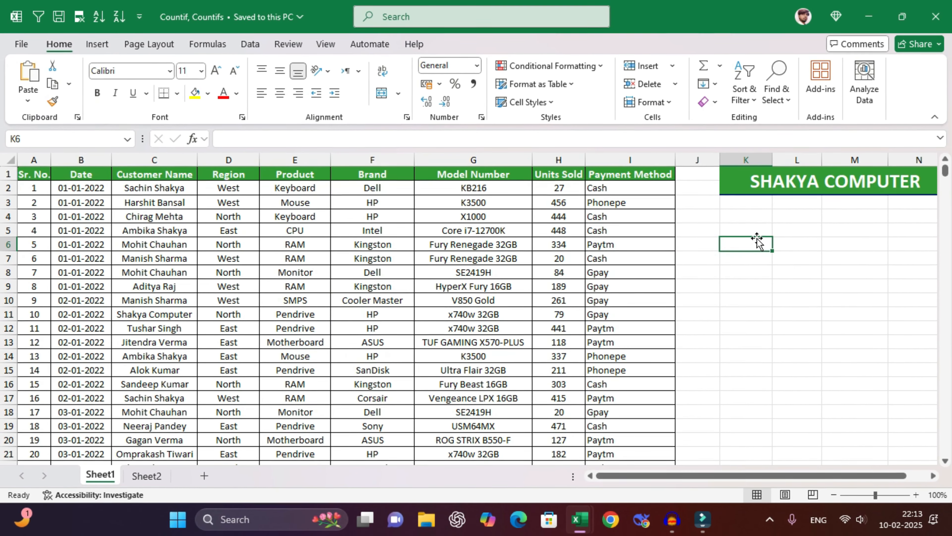
- Copy the Product heading from E1 into cell K5
left_click_drag(315, 179, 300, 341)
left_click_drag(307, 189, 300, 355)
left_click_drag(314, 209, 309, 361)
left_click(308, 219)
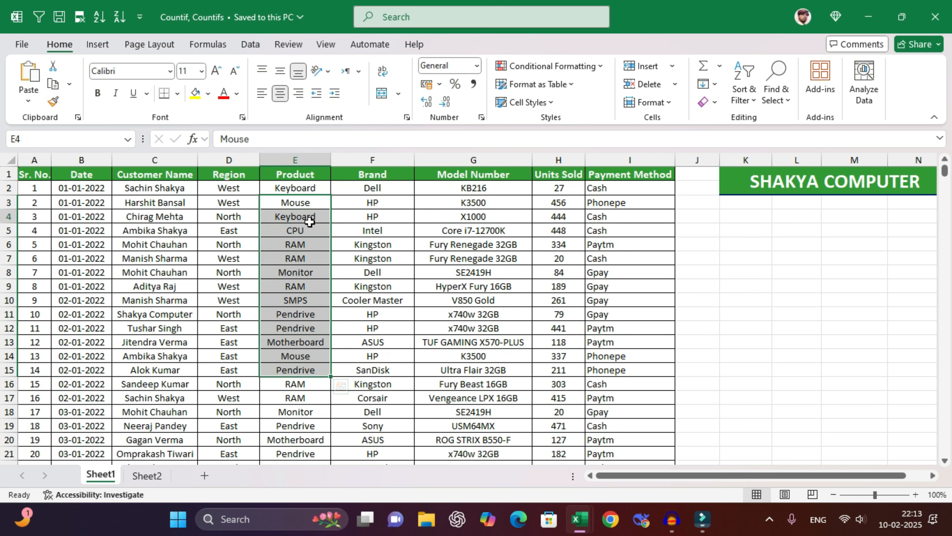
left_click(304, 175)
key("ctrl+c")
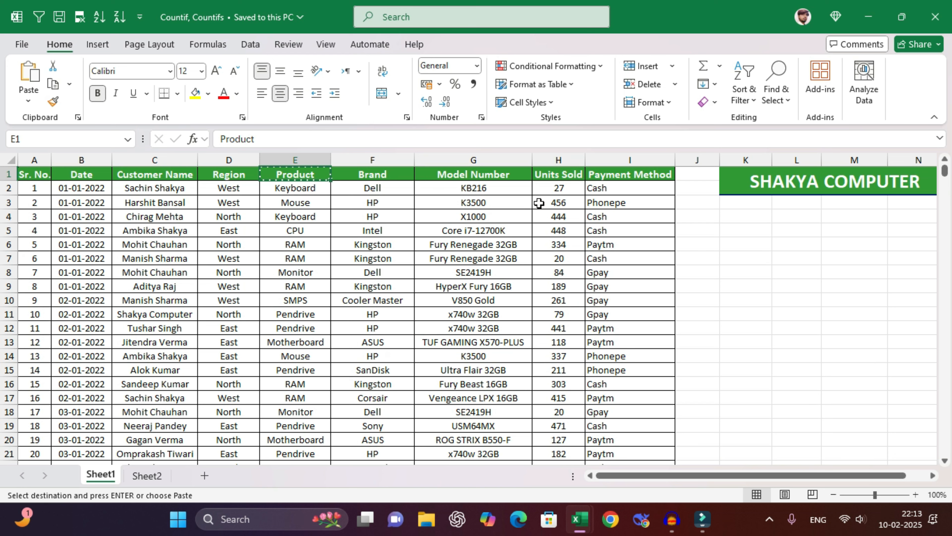
left_click(750, 231)
key("ctrl+v")
left_click(753, 243)
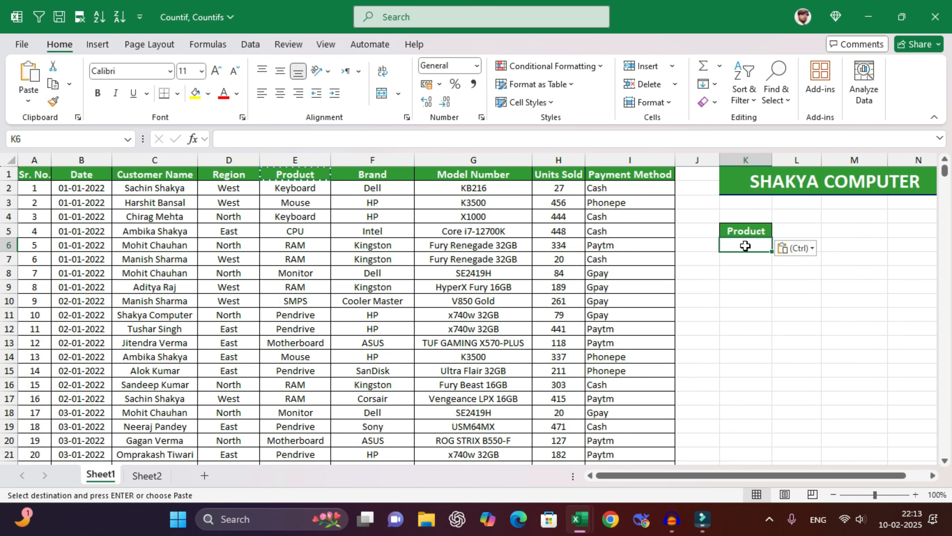
key("Escape")
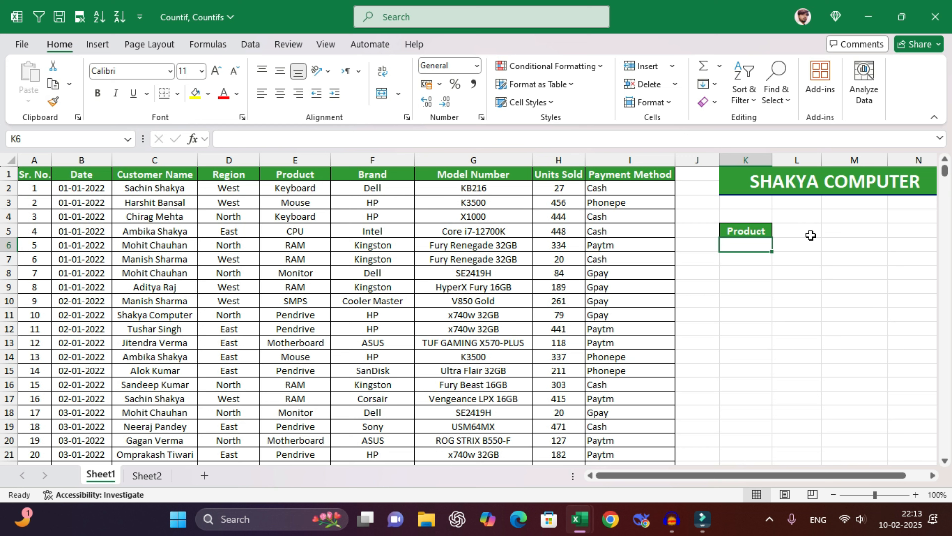
- Enter =UNIQUE(E2:E10001) in K6 to list the unique products
type("=uni")
key("Tab")
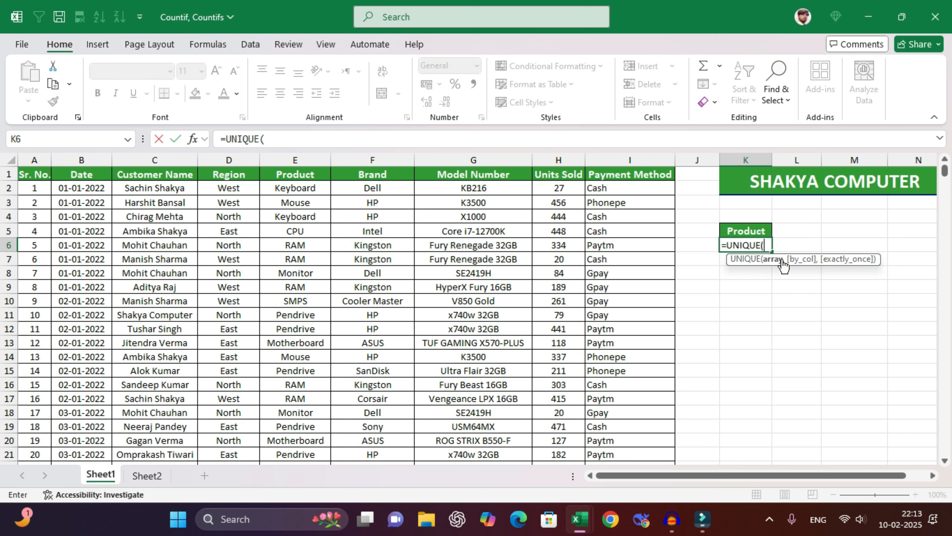
left_click(296, 188)
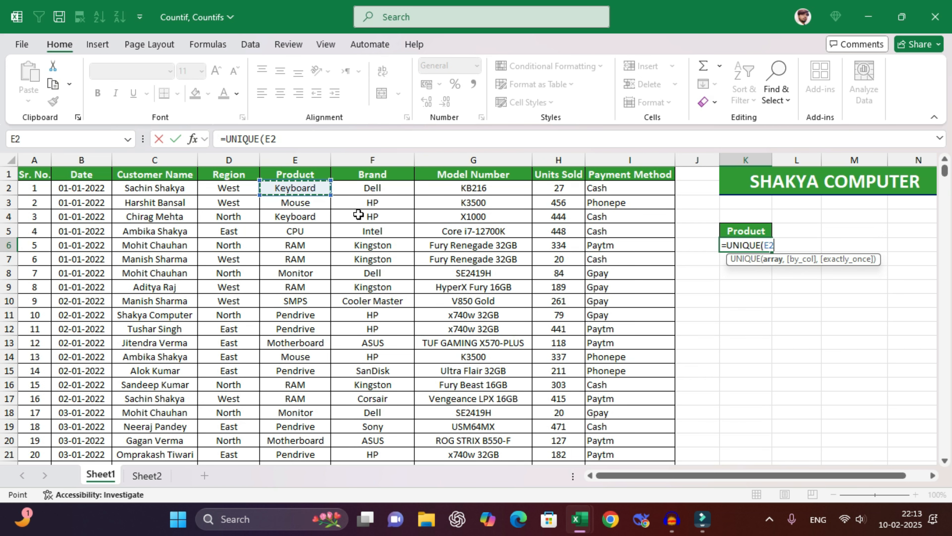
key("ctrl+shift+Down")
key("Return")
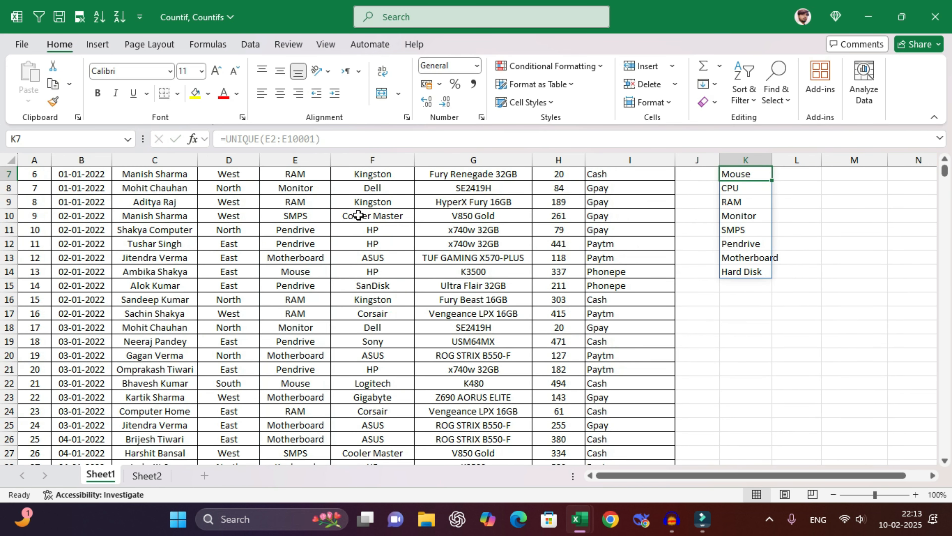
- Autofit column K to fit Motherboard, then delete the spilled unique product list
scroll(649, 227, "up", 2)
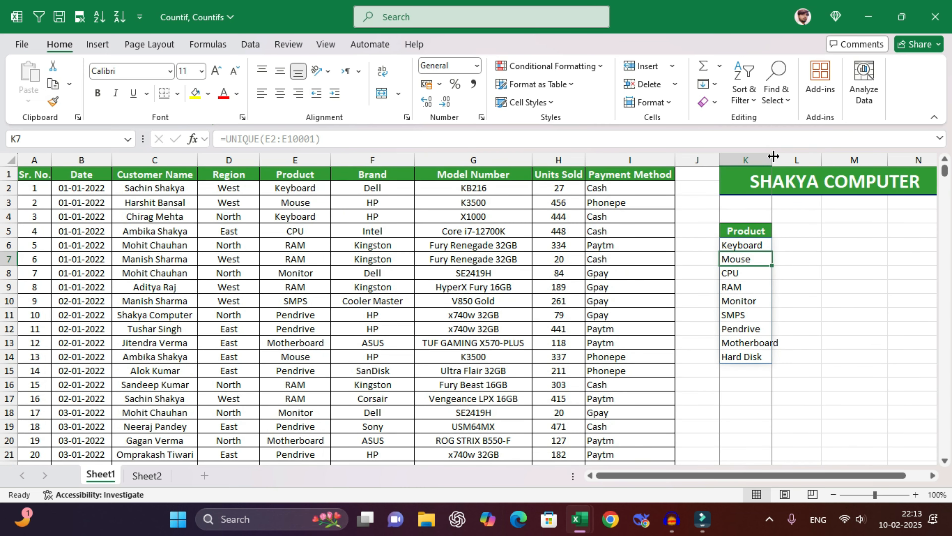
double_click(772, 160)
left_click_drag(766, 243, 767, 371)
key("Delete")
left_click(765, 246)
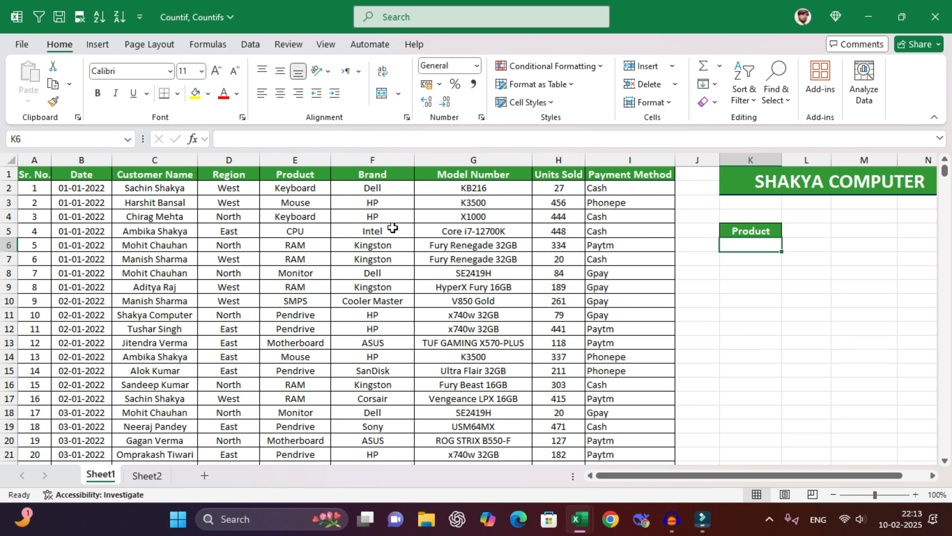
- Paste the entire Product column below the Product header in K6
left_click(296, 187)
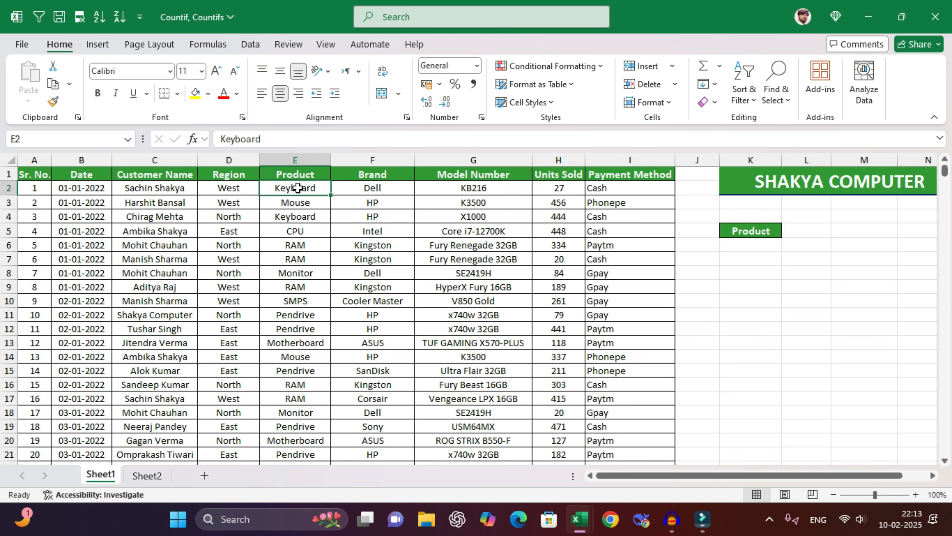
key("ctrl+shift+Down")
key("ctrl+c")
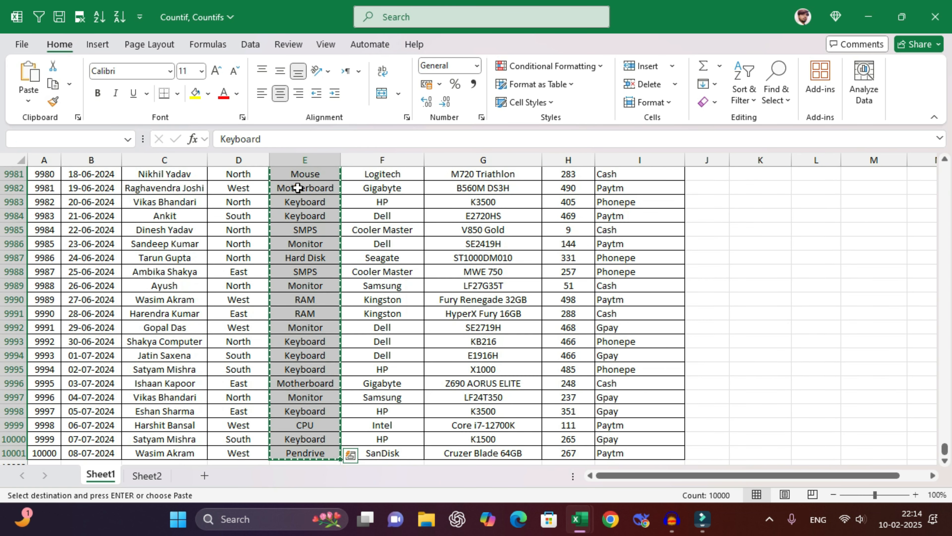
key("ctrl+BackSpace")
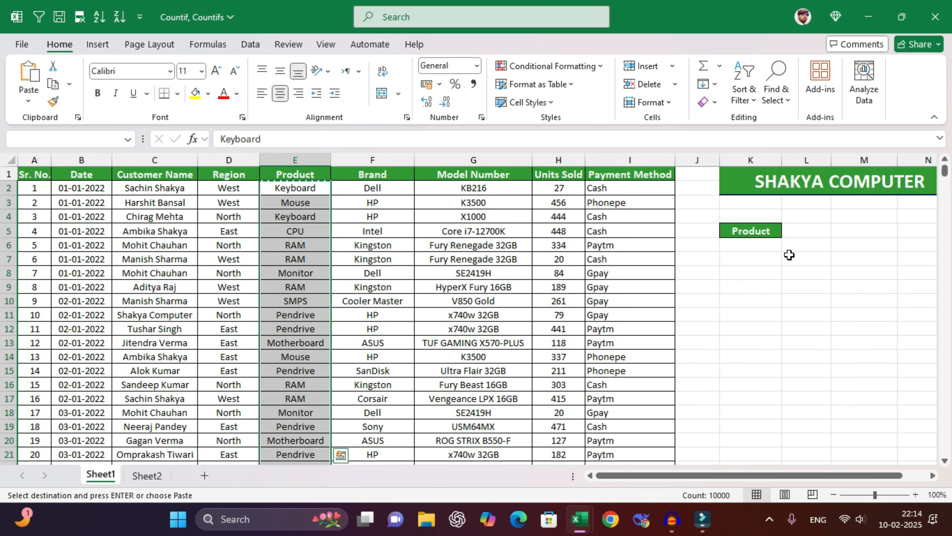
left_click(767, 244)
key("ctrl+v")
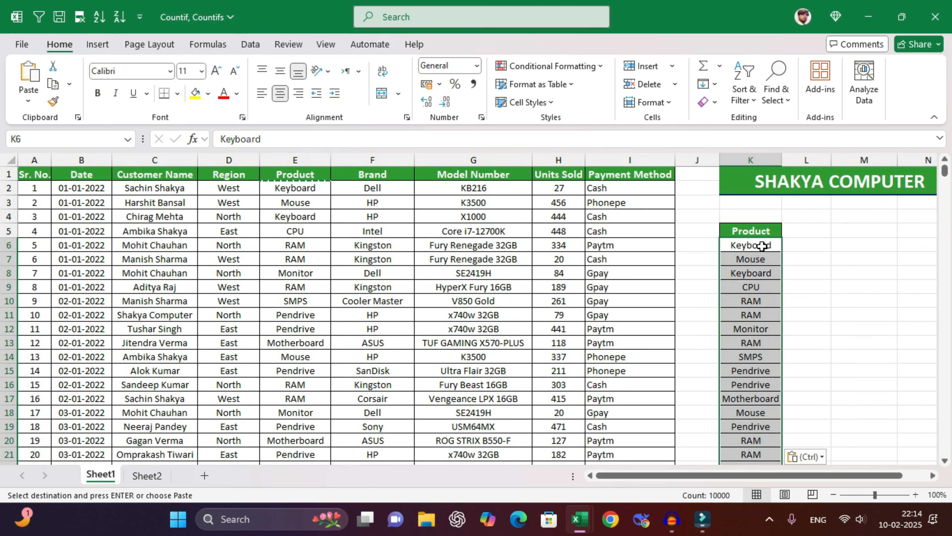
- Remove duplicates from the pasted list, leaving nine unique products
left_click(250, 46)
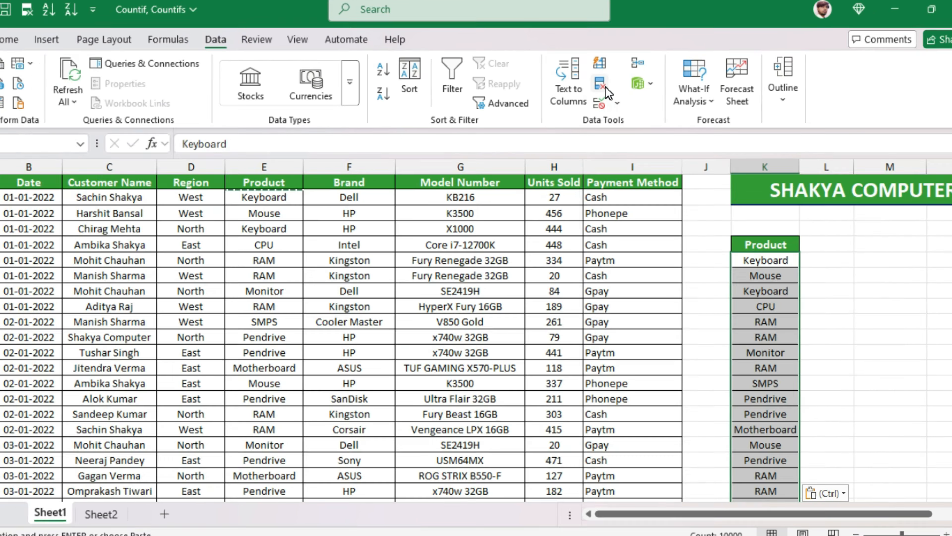
key("alt")
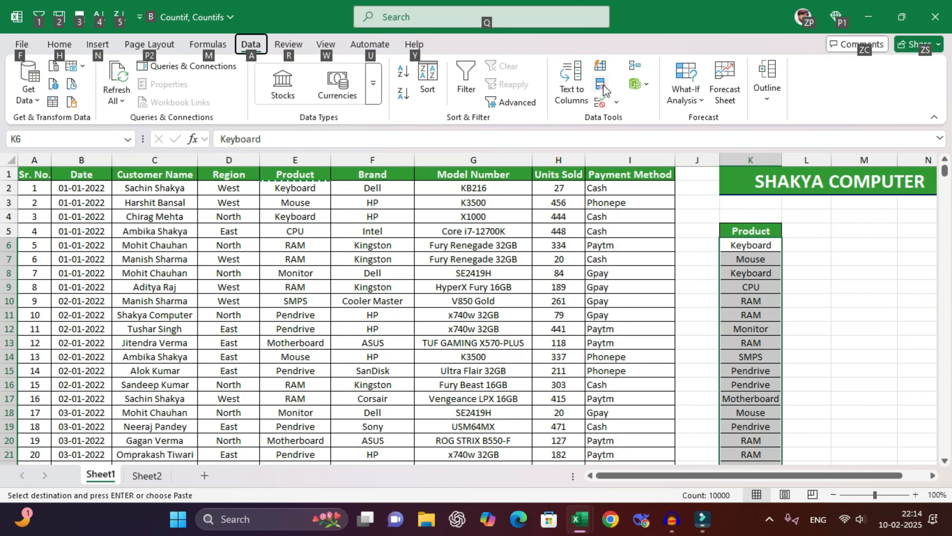
left_click(605, 93)
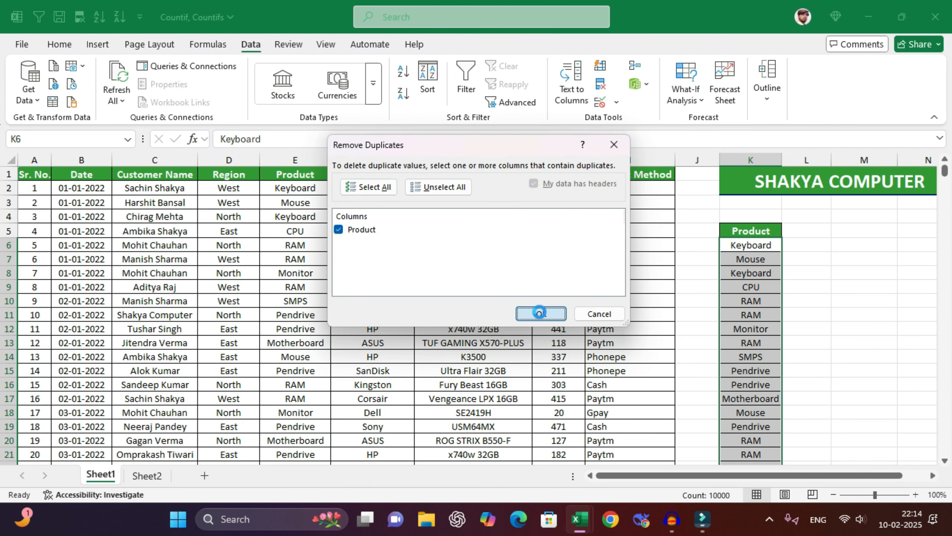
left_click(541, 313)
left_click(499, 297)
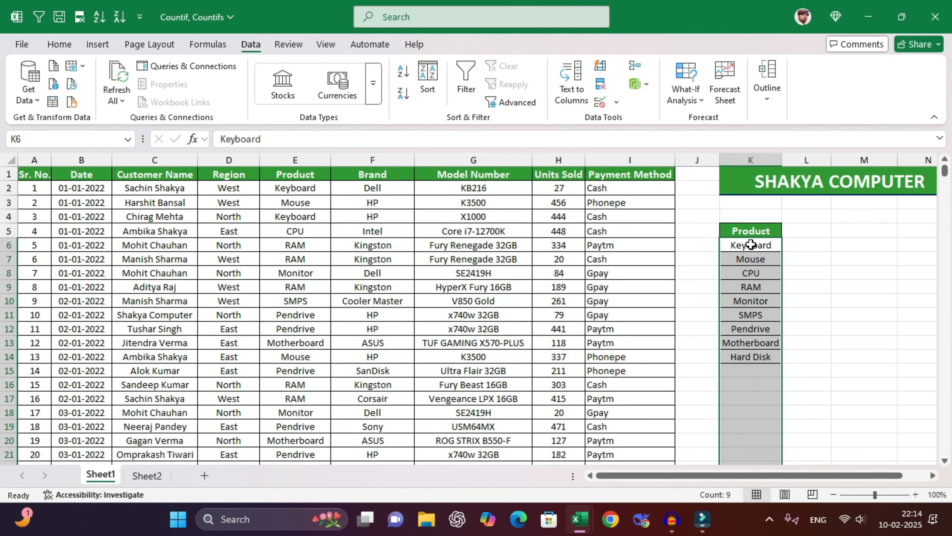
- Select the unique product list and the Keyboard row beside it
left_click_drag(752, 245, 772, 413)
left_click(767, 244)
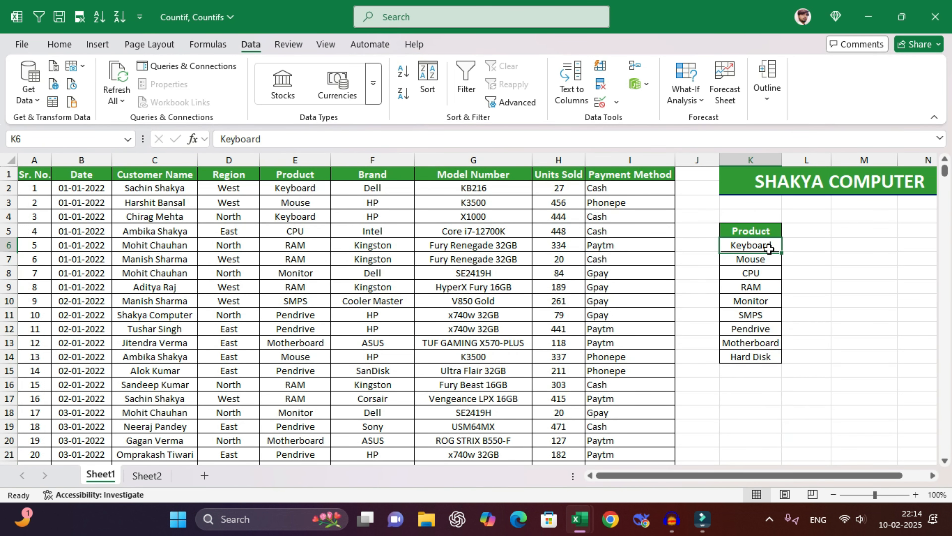
left_click(804, 232)
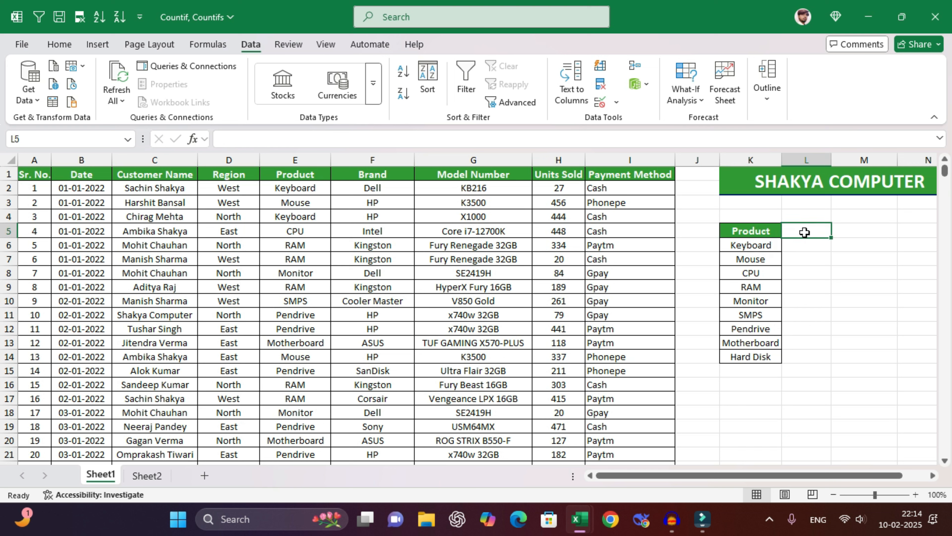
left_click(772, 243)
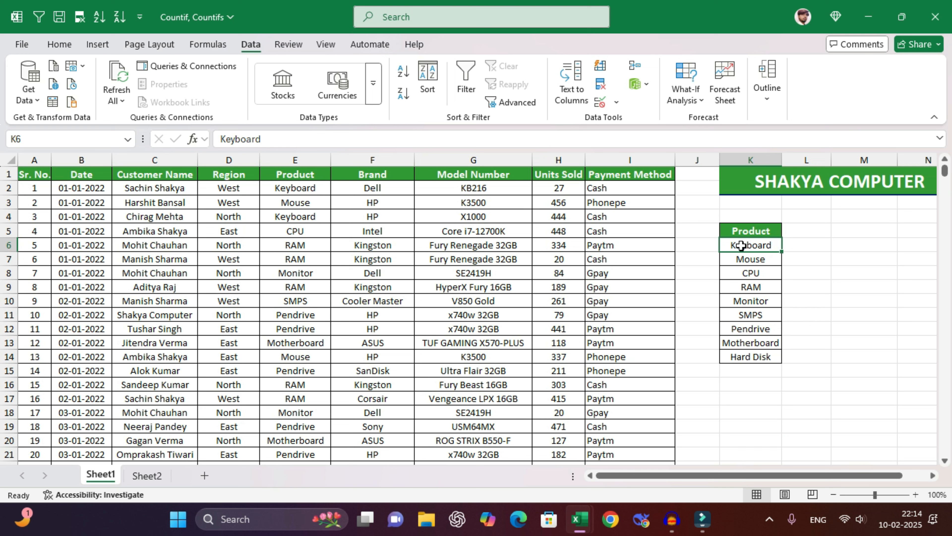
left_click(803, 246)
left_click_drag(769, 246, 791, 244)
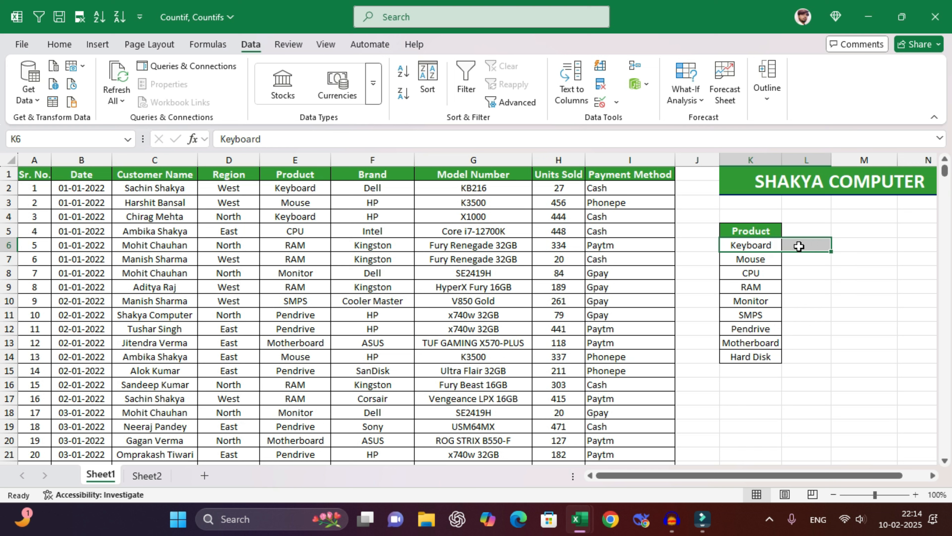
- Cross-check product entries such as SMPS in the sales data, ending at cell L6
left_click_drag(295, 196, 330, 427)
left_click(805, 246)
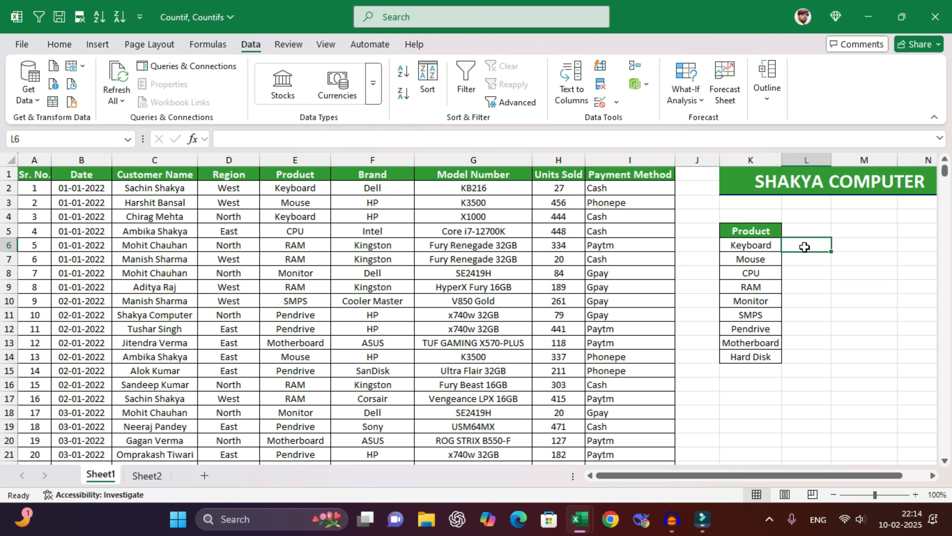
left_click(761, 245)
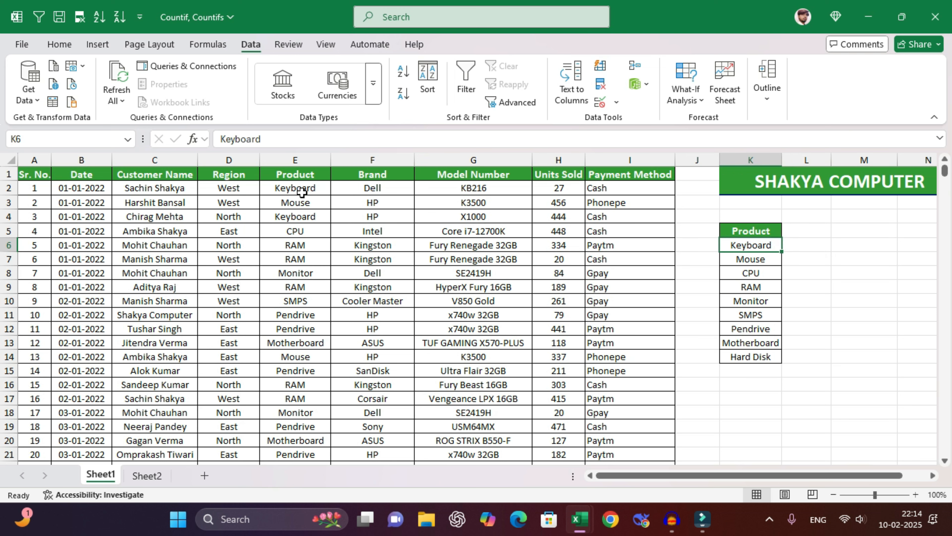
left_click_drag(300, 187, 306, 401)
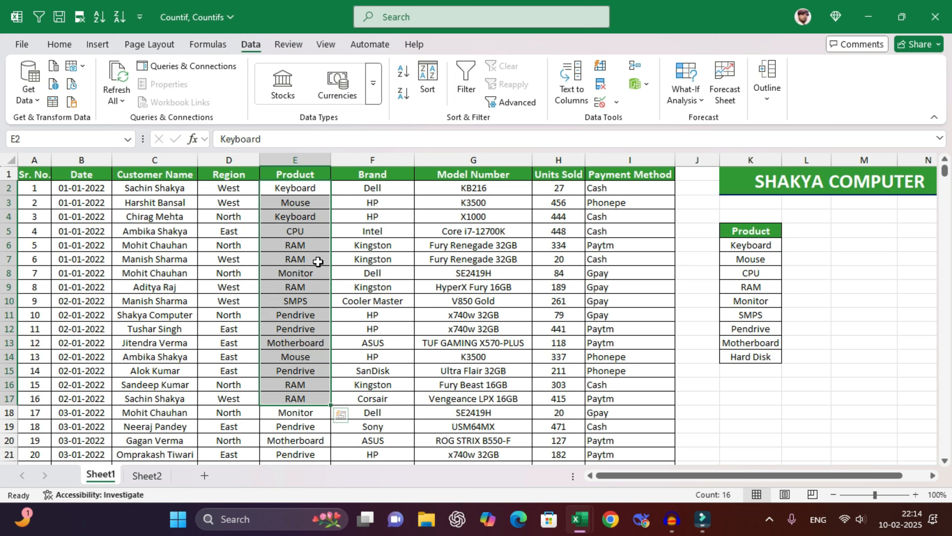
left_click_drag(304, 188, 300, 396)
left_click(290, 300)
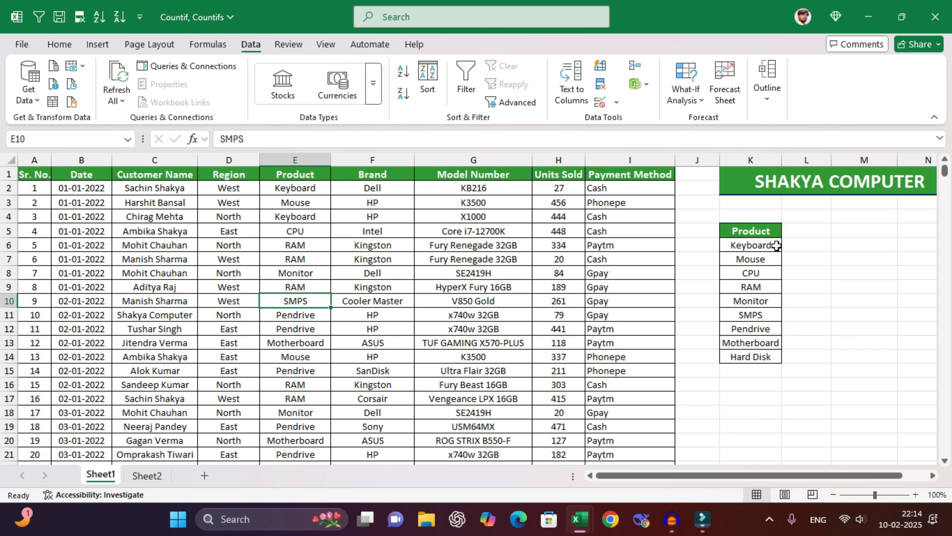
left_click(812, 245)
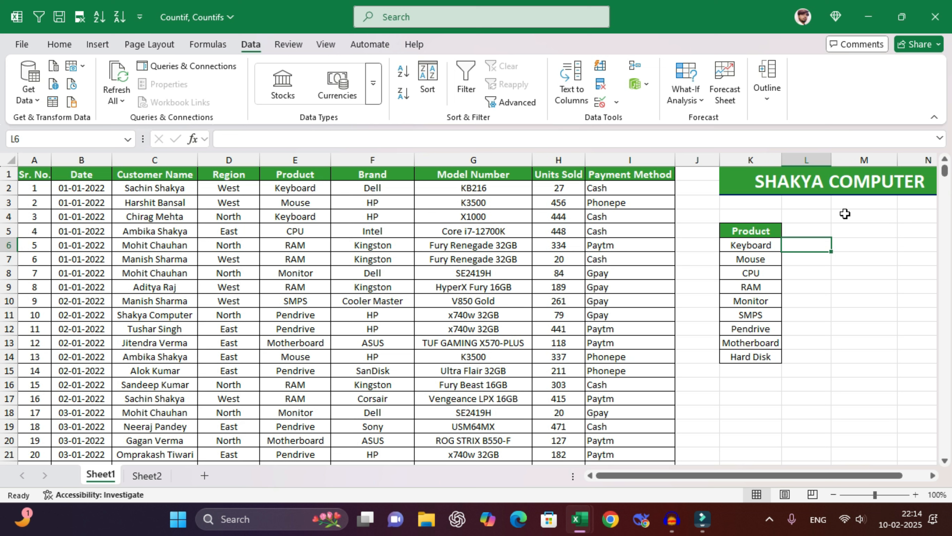
left_click_drag(780, 216, 798, 216)
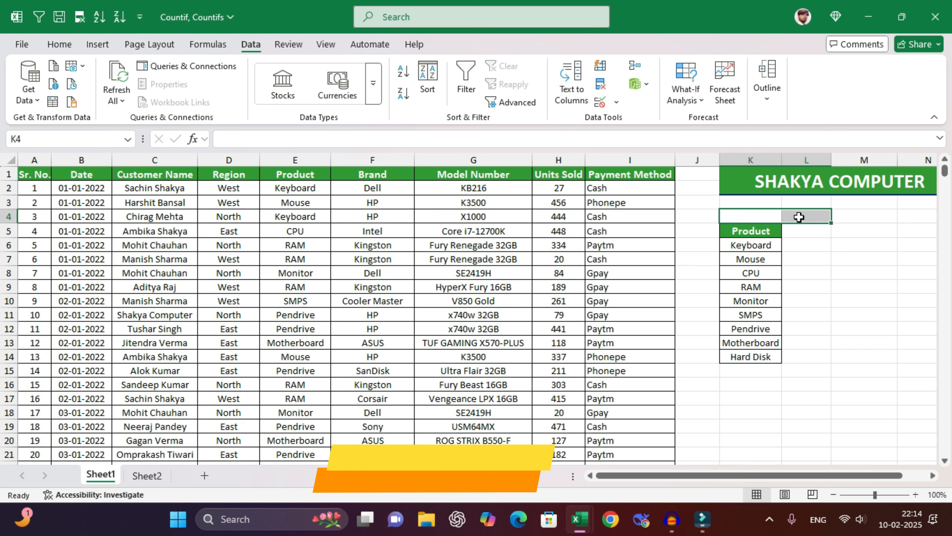
left_click(804, 230)
left_click(807, 247)
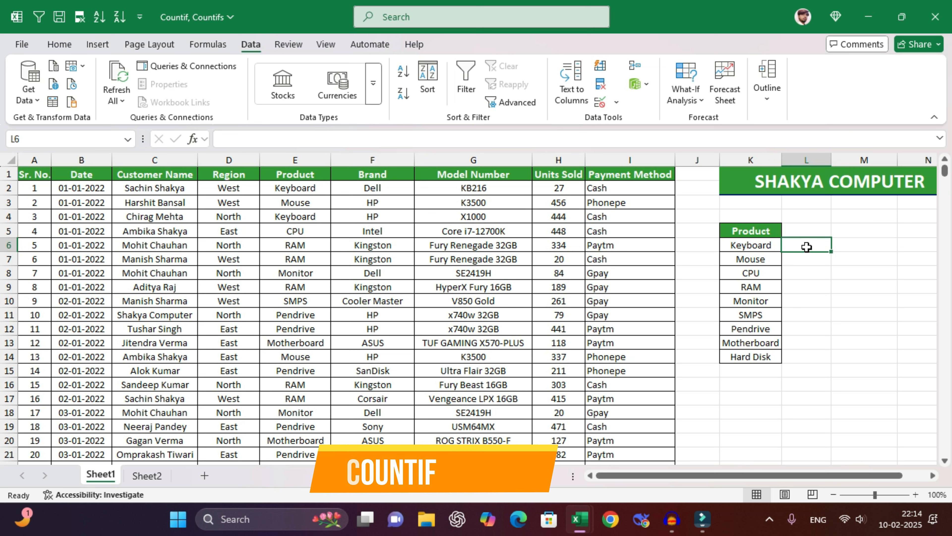
- Enter =COUNTIF(E:E,K6) in L6, giving 1203 for Keyboard
type("=counti")
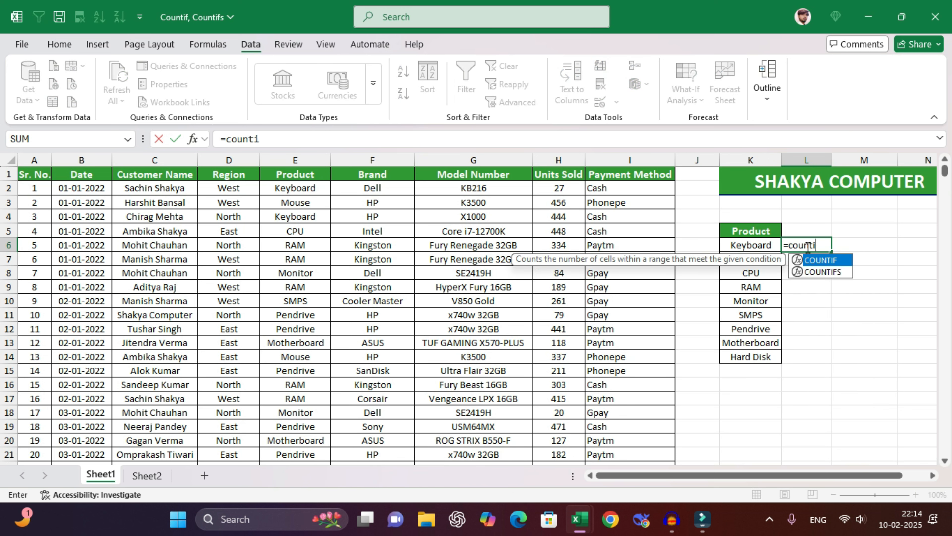
type("f(")
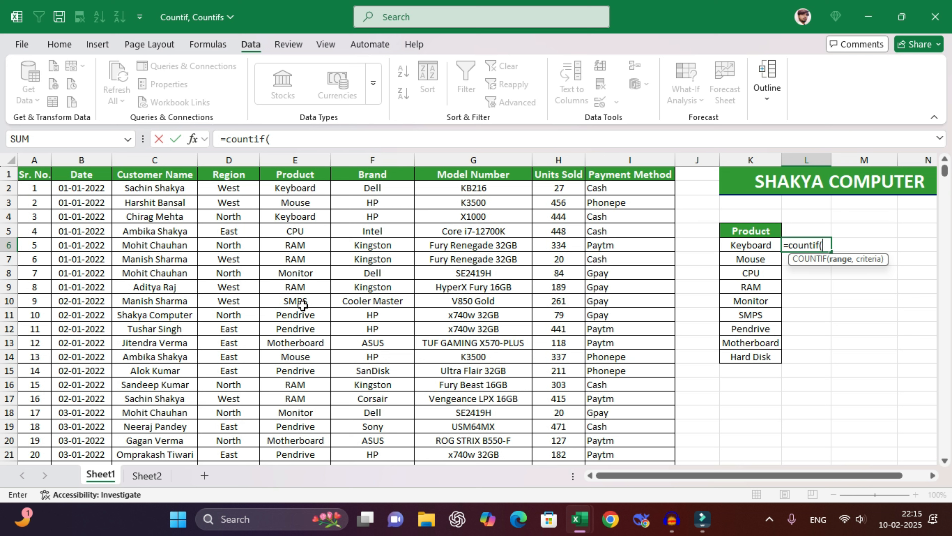
left_click(304, 160)
type(",")
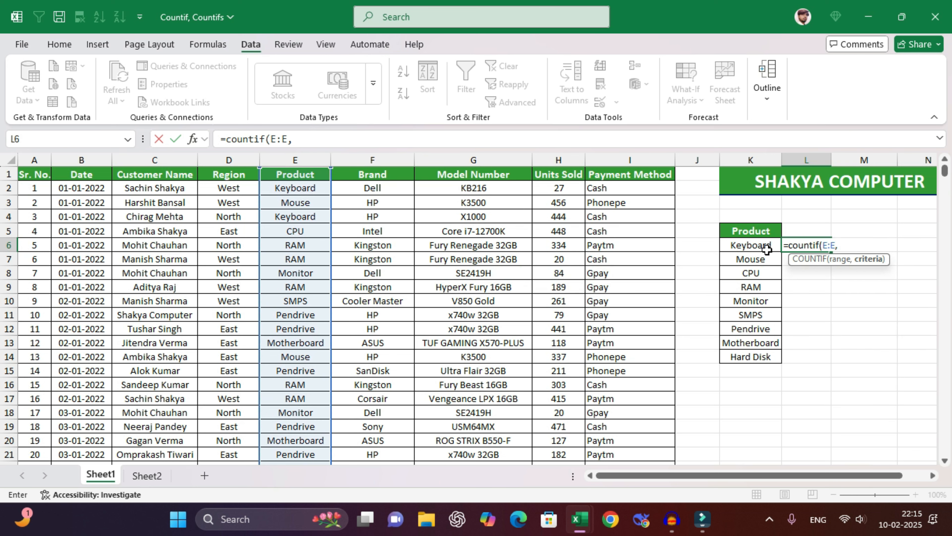
left_click(760, 246)
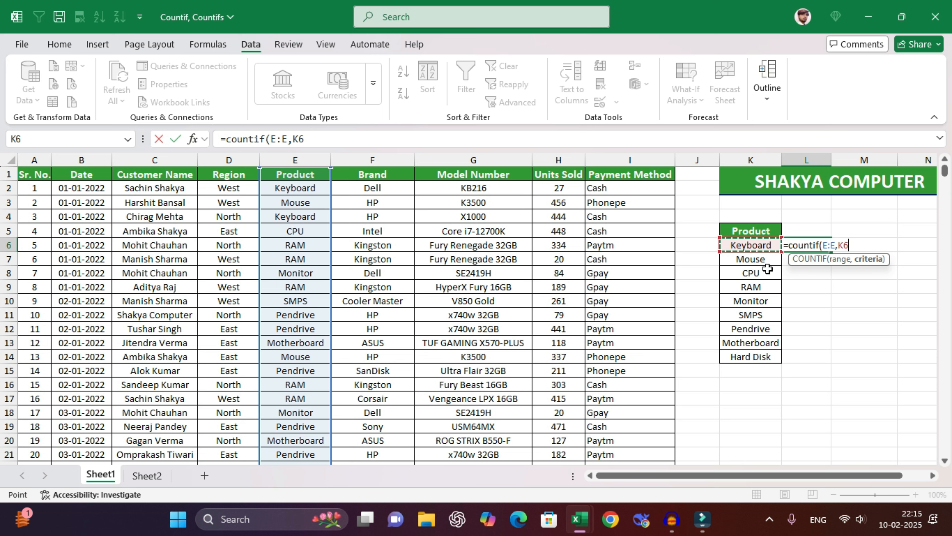
left_click_drag(767, 269, 771, 355)
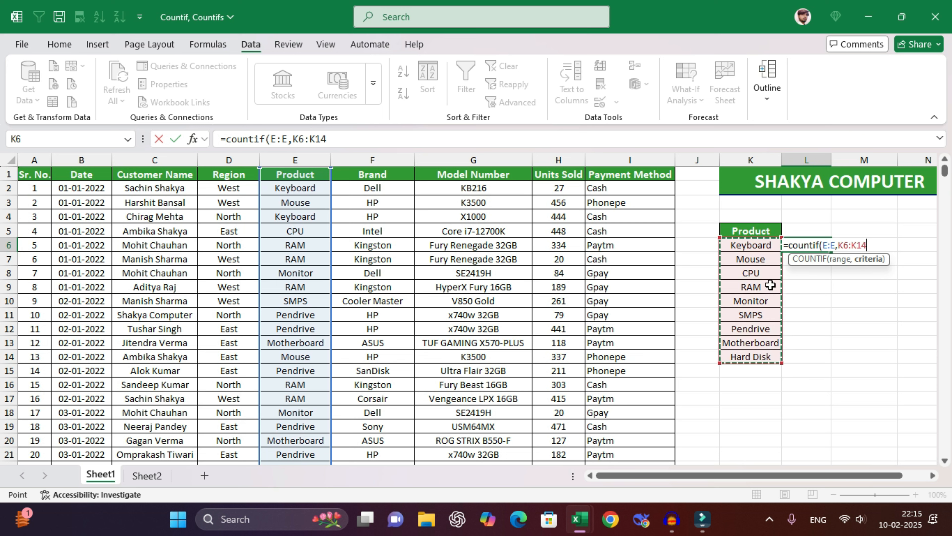
left_click(765, 246)
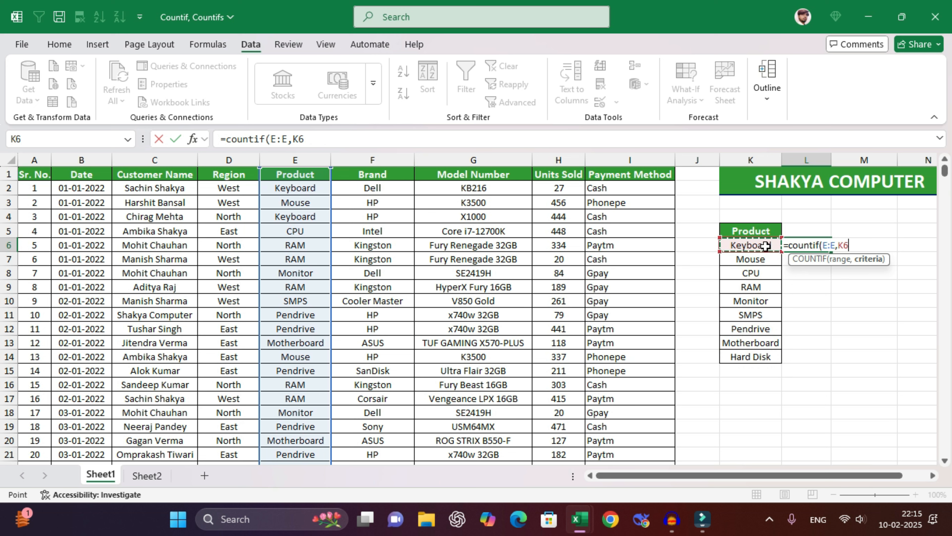
key("Return")
- Fill the count formula down to Hard Disk in L14
left_click(808, 244)
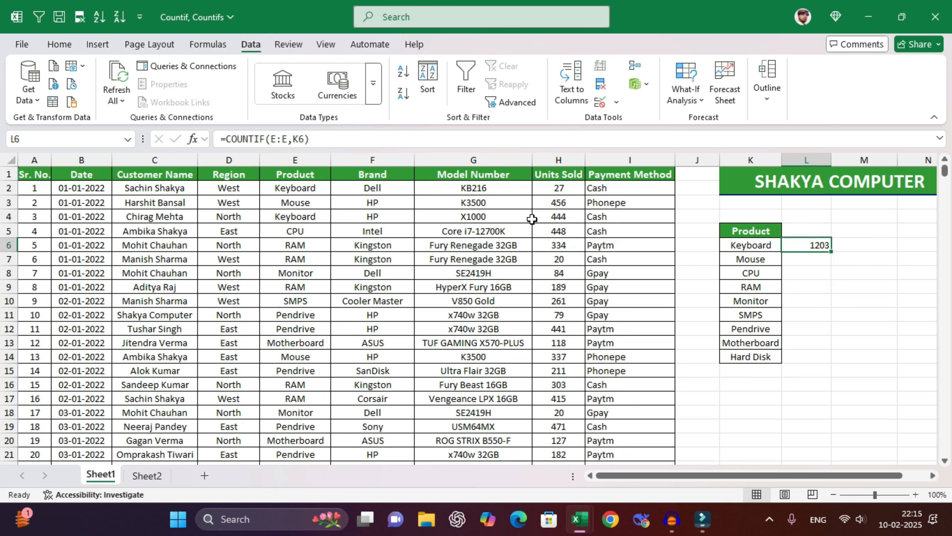
left_click_drag(303, 188, 296, 329)
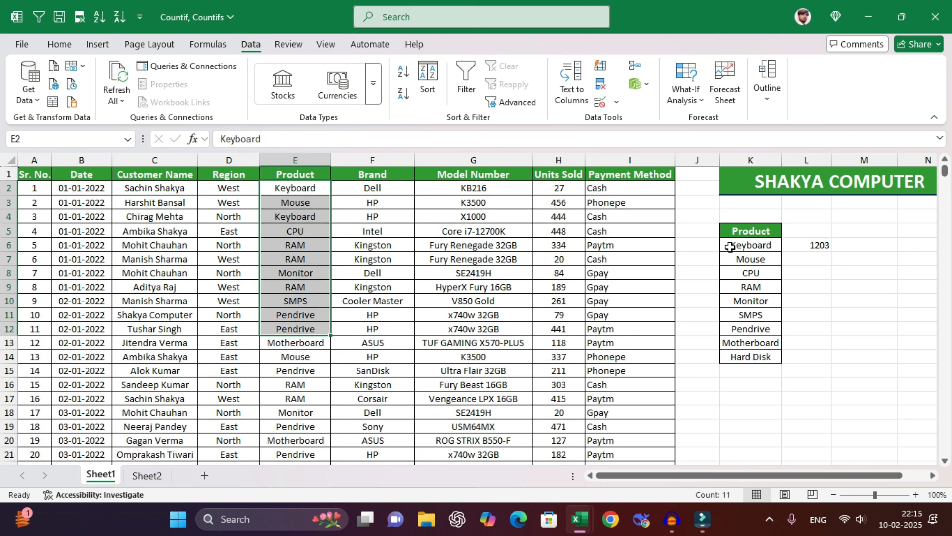
left_click(800, 246)
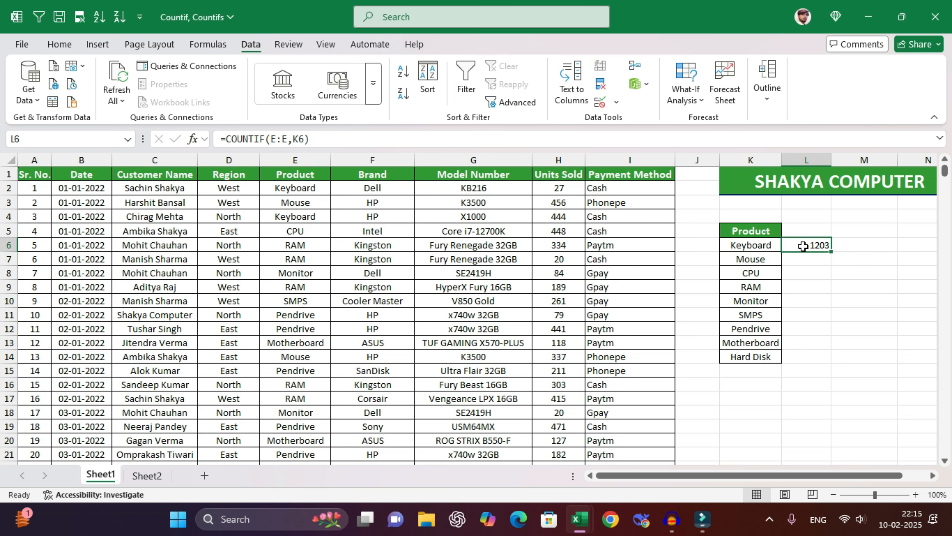
left_click_drag(832, 251, 827, 362)
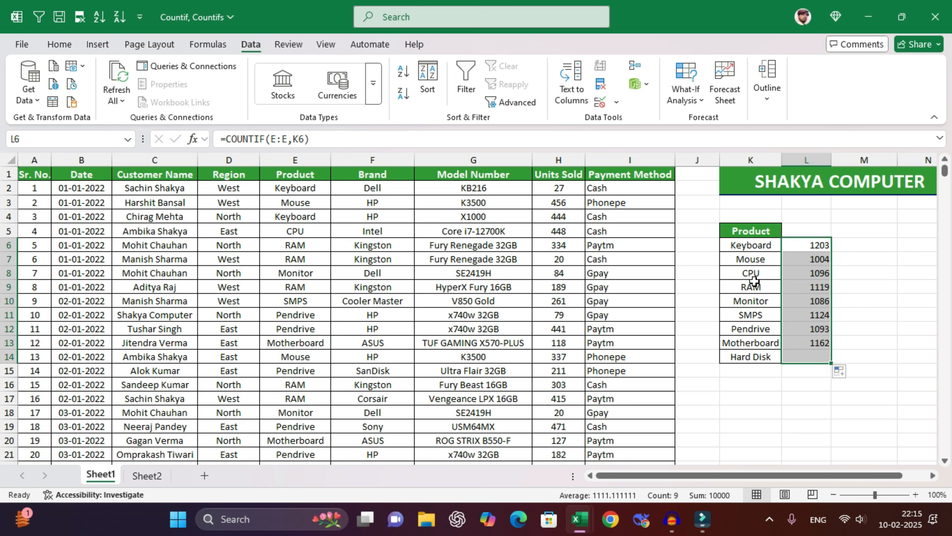
left_click(856, 248)
- Enter a second COUNTIF over column E using the whole product list as criteria
type("=countif(")
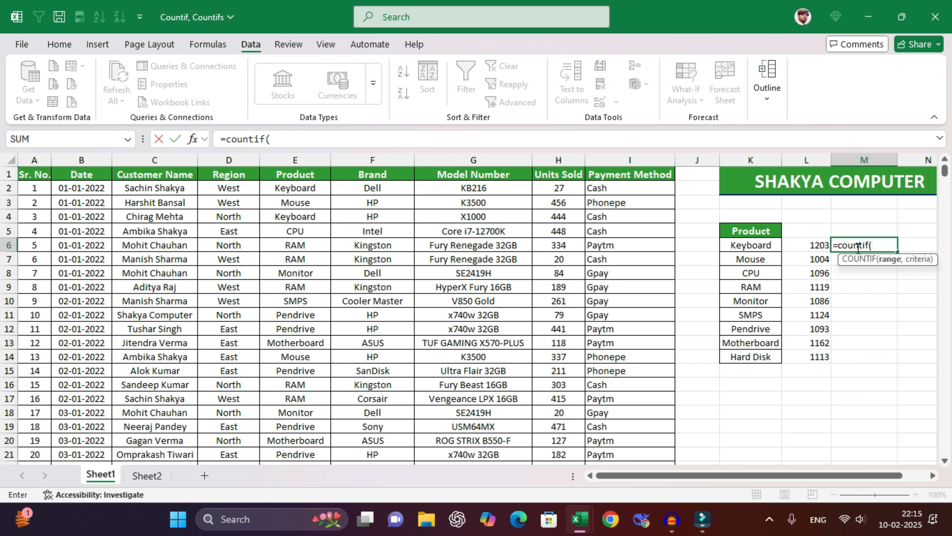
left_click(311, 160)
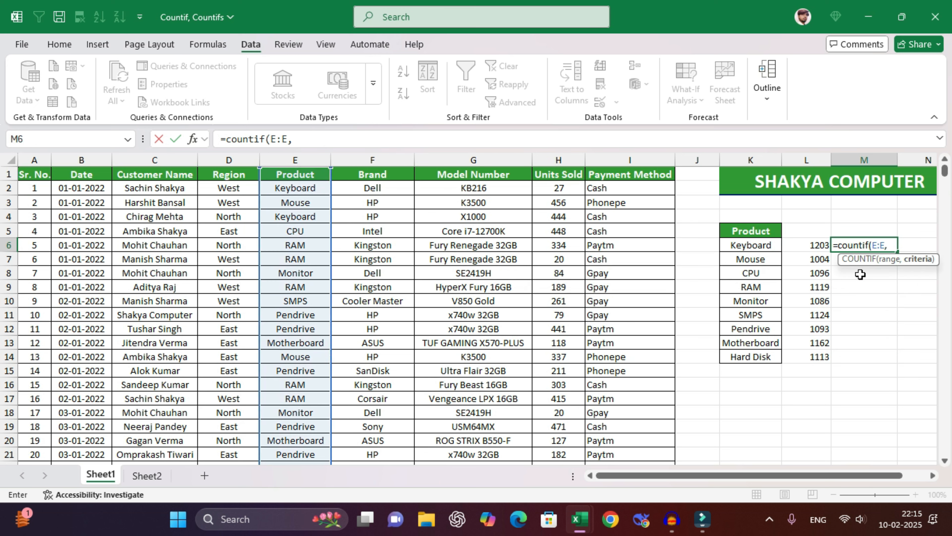
left_click_drag(768, 243, 759, 357)
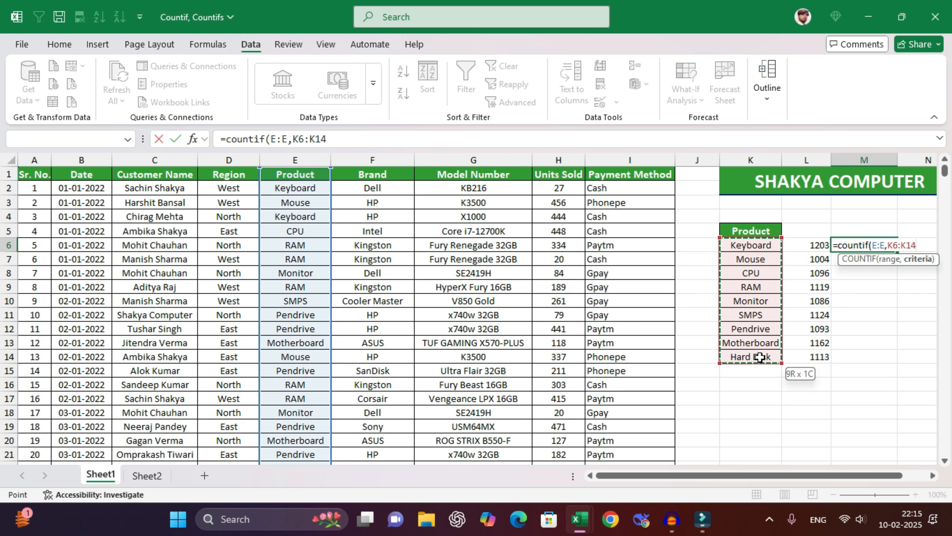
type(")")
key("Return")
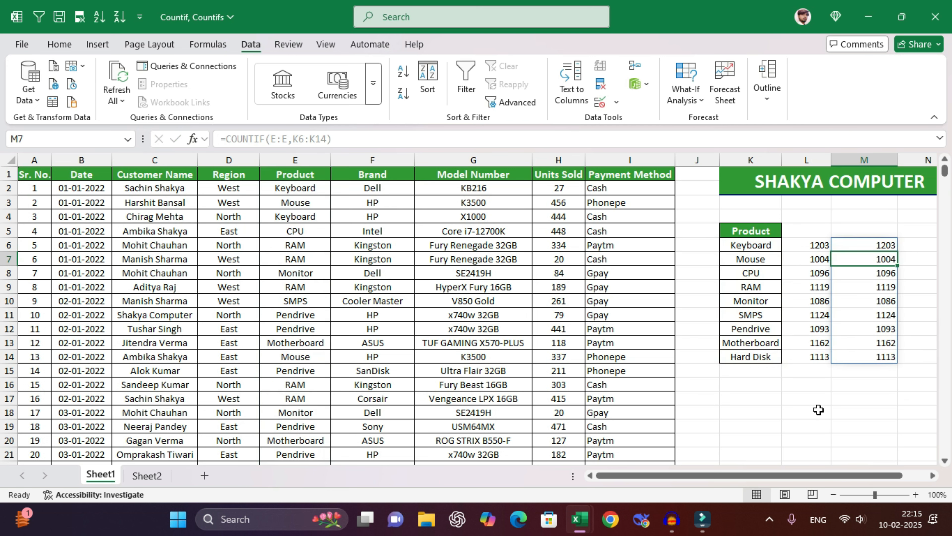
- Clear the duplicate spilled counts from column M
left_click(919, 232)
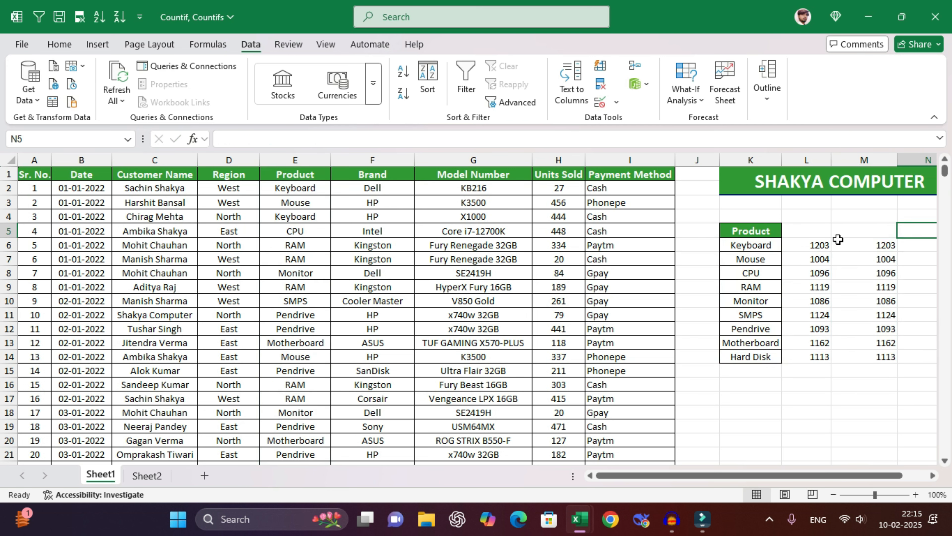
left_click_drag(876, 232, 878, 357)
key("Delete")
left_click(755, 247)
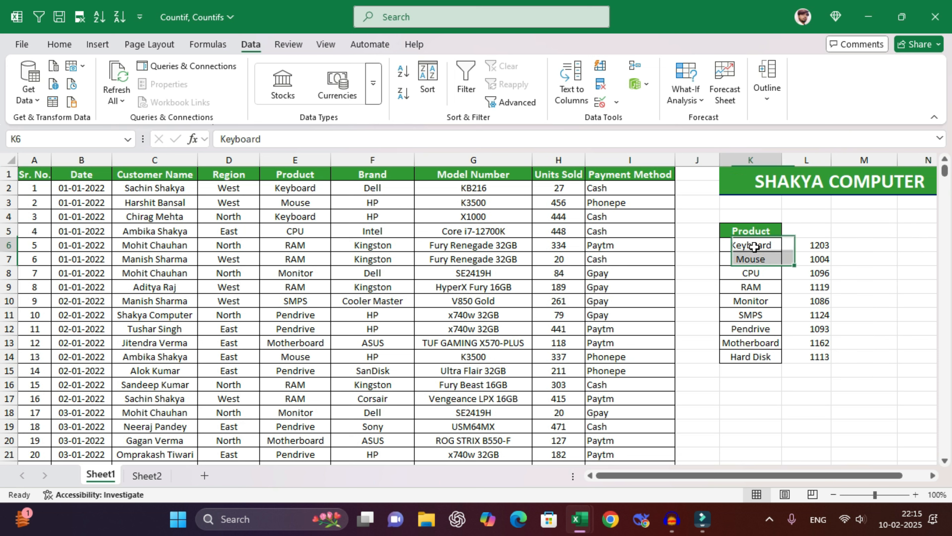
- Delete the counts in L6:L14 and Clear All on the Product header and list
left_click(817, 246)
left_click_drag(817, 246, 816, 356)
key("Delete")
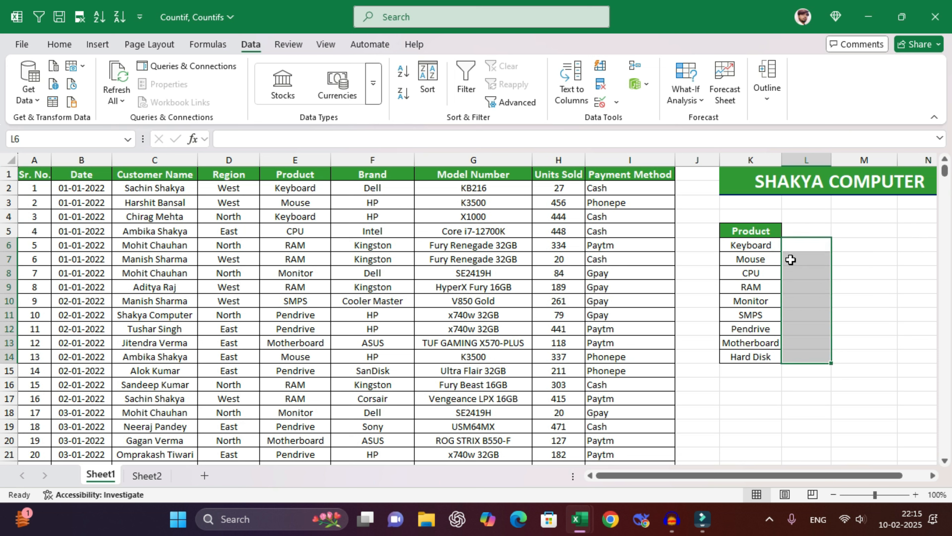
left_click(793, 248)
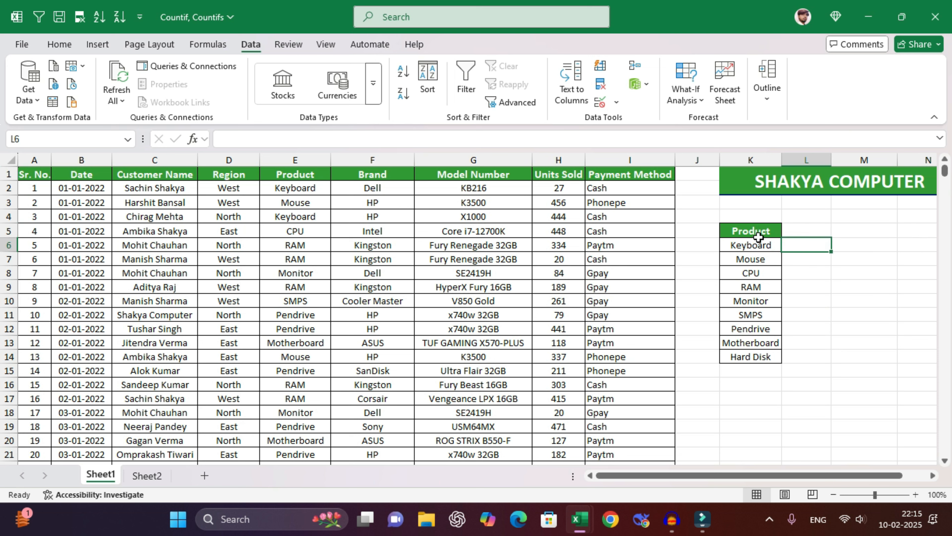
left_click_drag(758, 237, 765, 372)
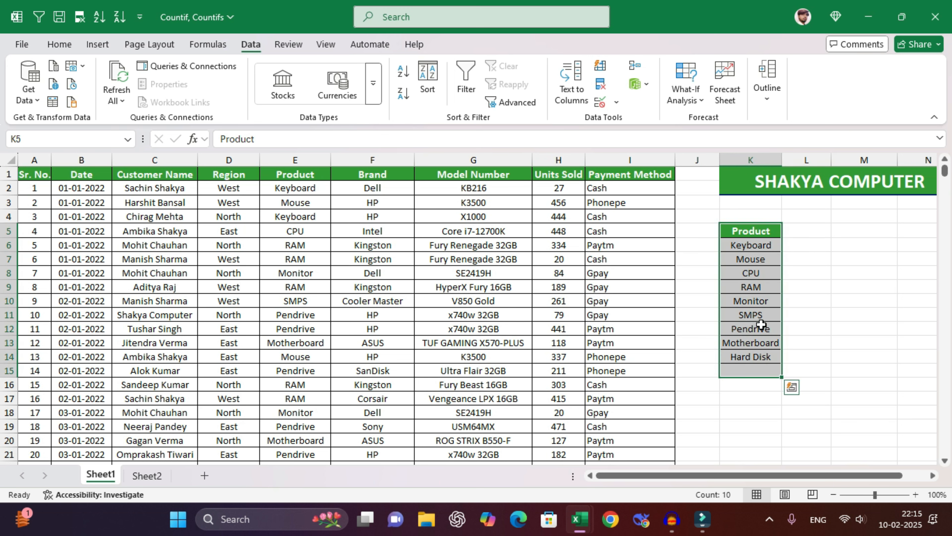
left_click(68, 47)
left_click(704, 102)
left_click(733, 121)
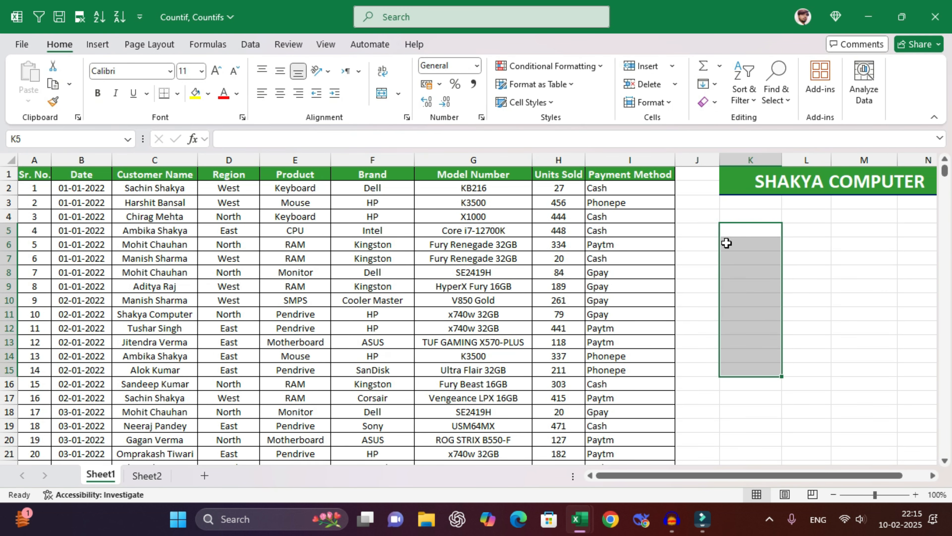
- Copy the Region header into cell K6
left_click(222, 175)
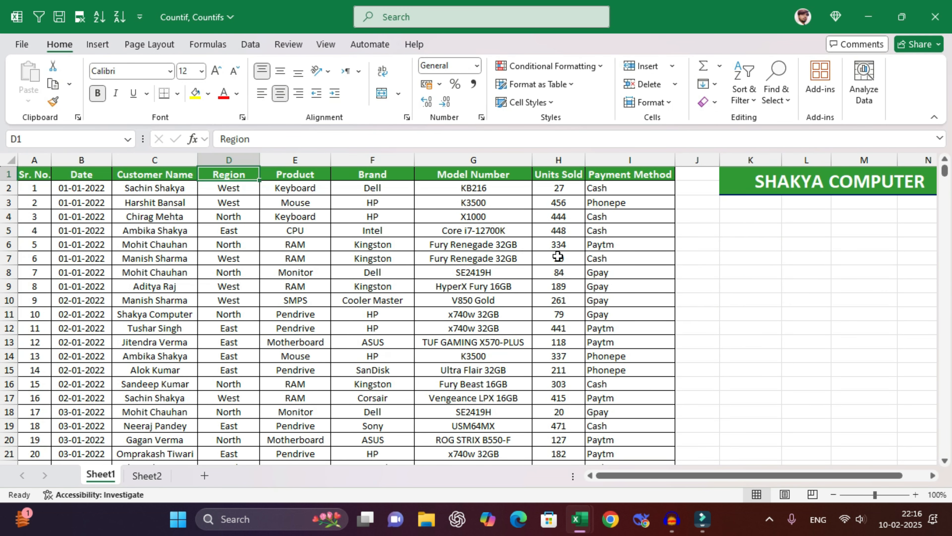
key("ctrl+c")
left_click(748, 243)
key("ctrl+v")
left_click(760, 255)
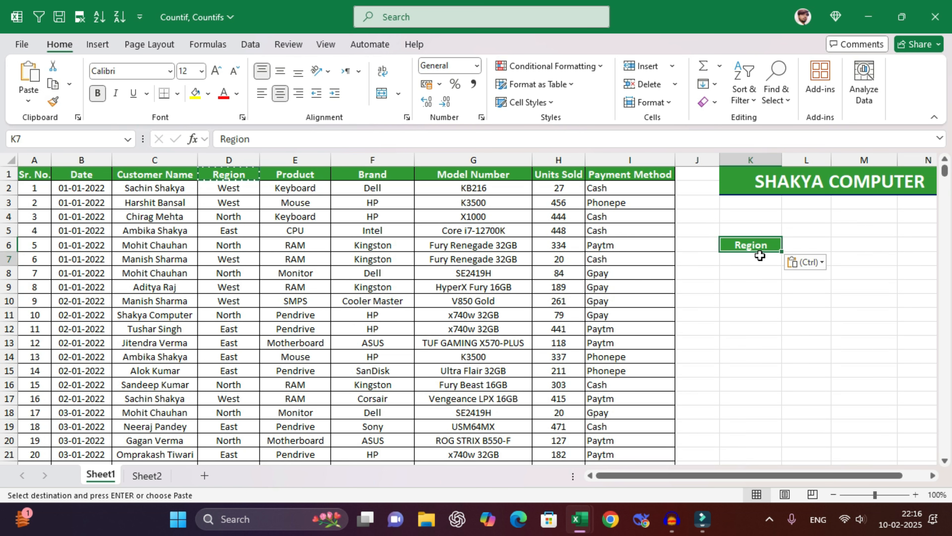
key("Escape")
- Enter =UNIQUE(D2:D10001) in K7 to list West, North, East and South
type("=uniq")
key("Tab")
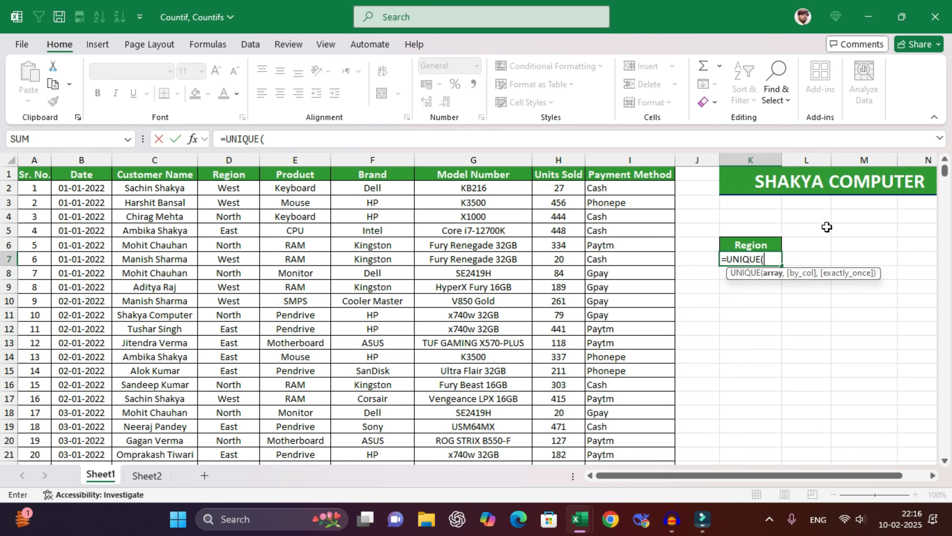
left_click(249, 189)
key("ctrl+shift+Down")
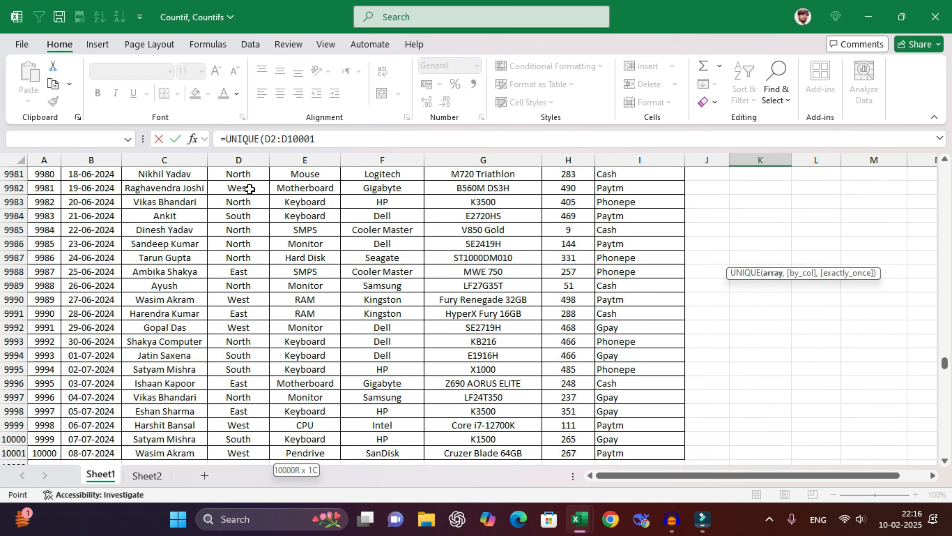
key("Return")
scroll(750, 284, "up", 3)
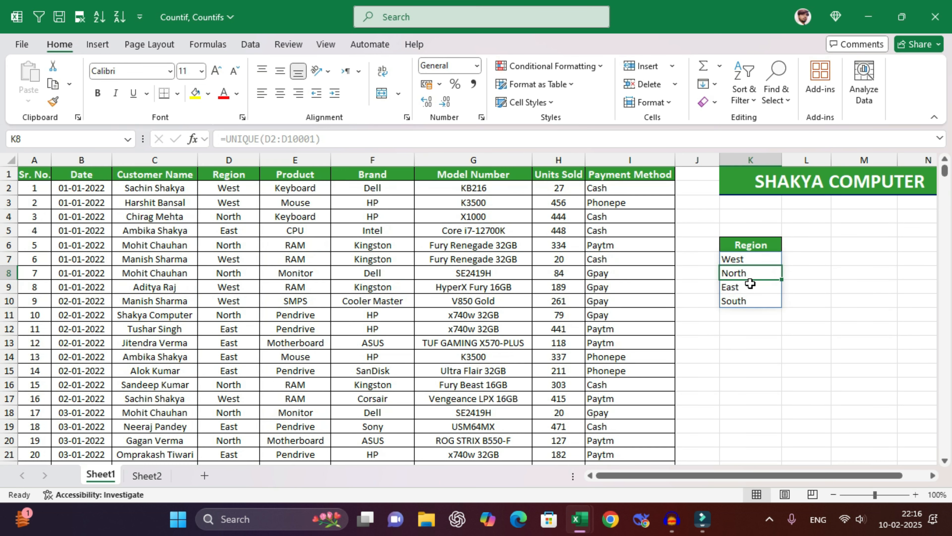
- Enter =COUNTIF(D:D,K7#) in L7, giving 2179, 2577, 2521 and 2723
left_click(814, 260)
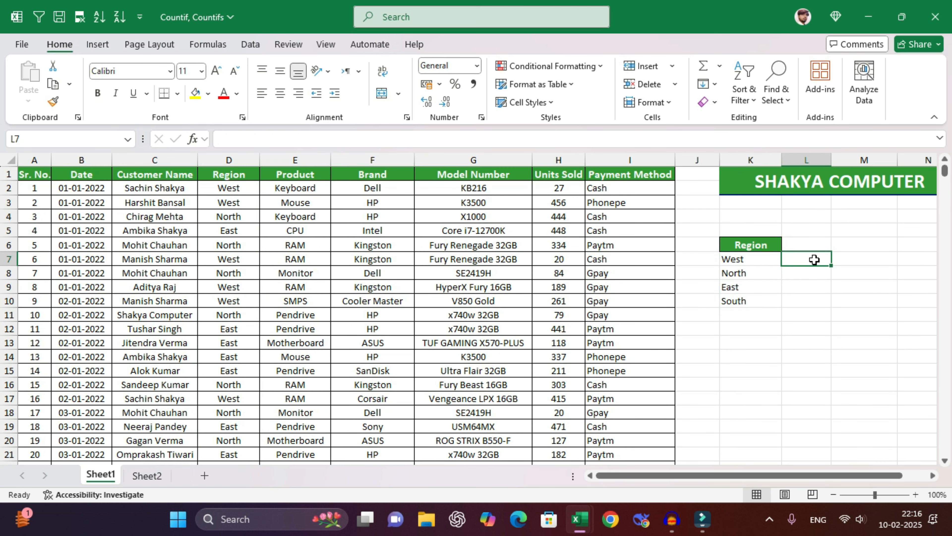
type("=countif(")
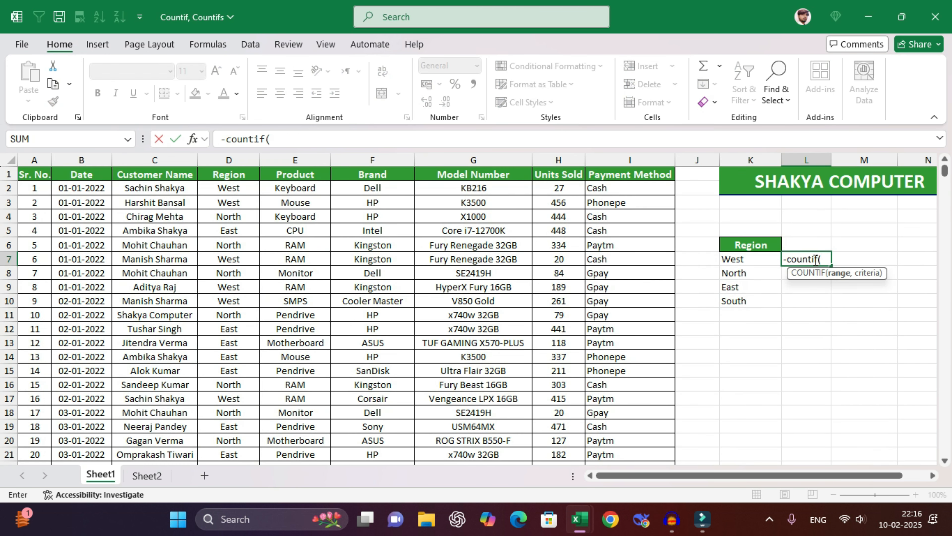
left_click_drag(787, 259, 776, 259)
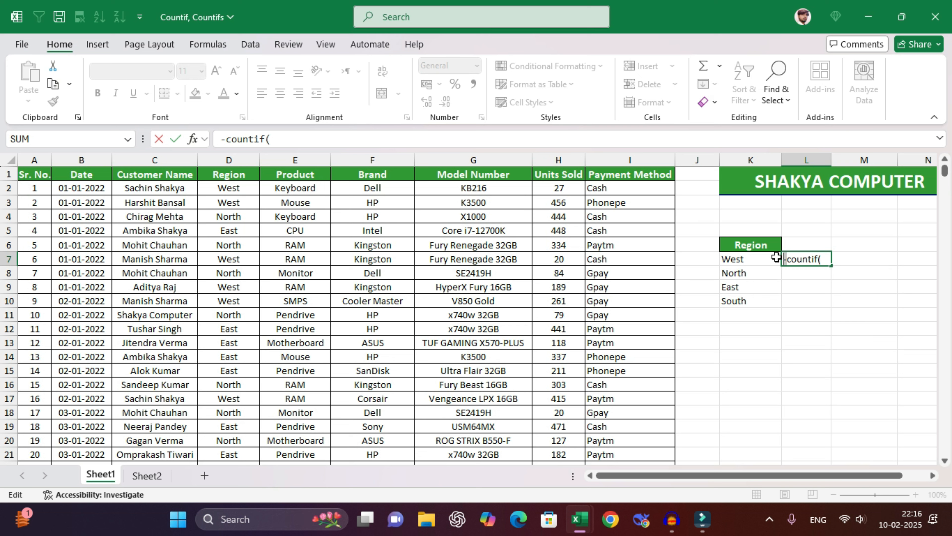
type("=")
left_click(826, 259)
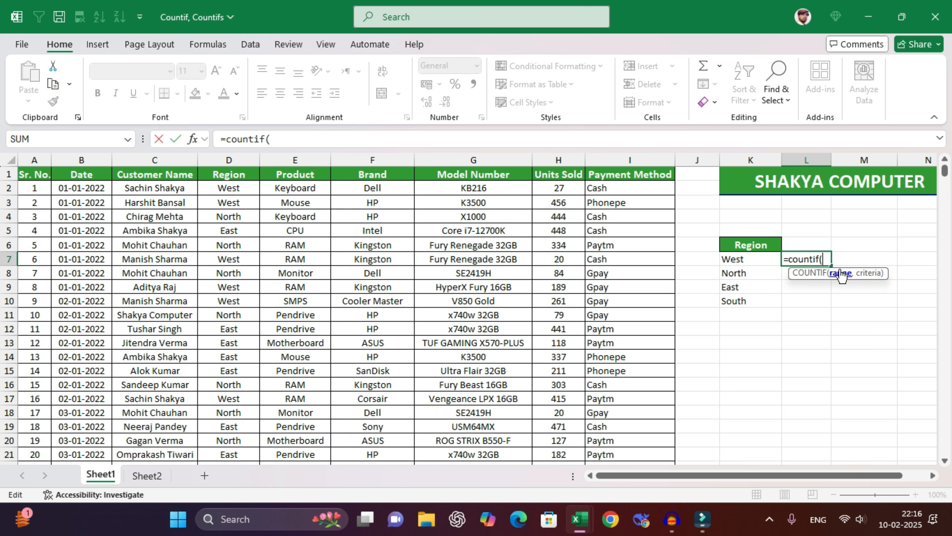
left_click(229, 159)
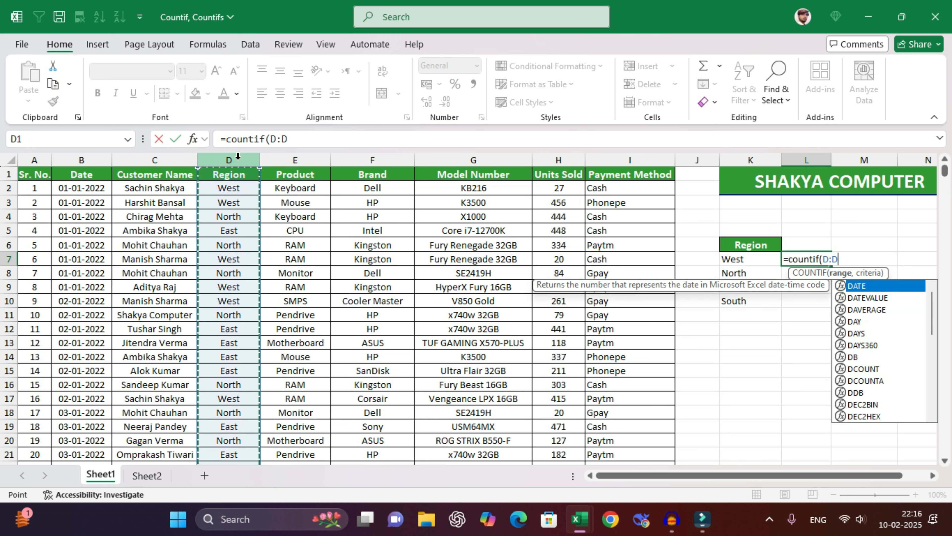
type(",")
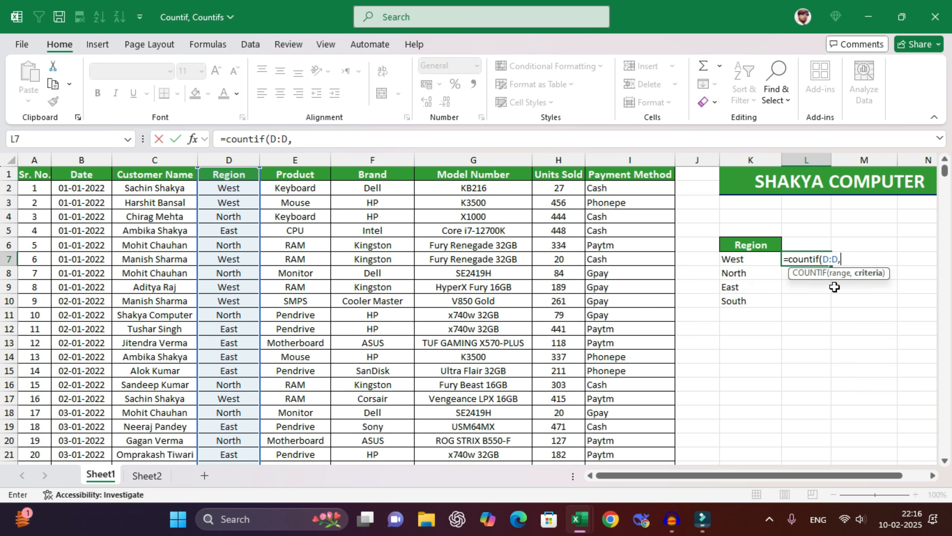
left_click_drag(737, 259, 731, 301)
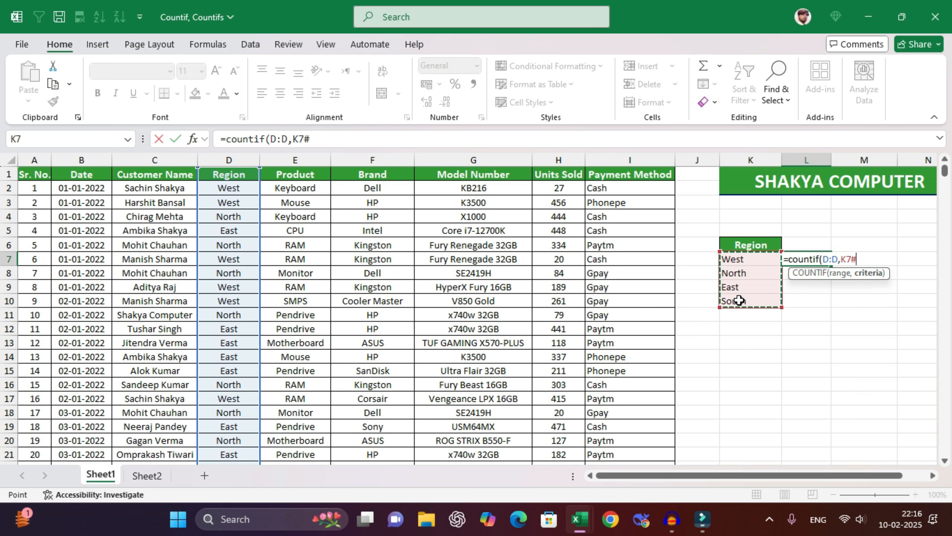
type(")")
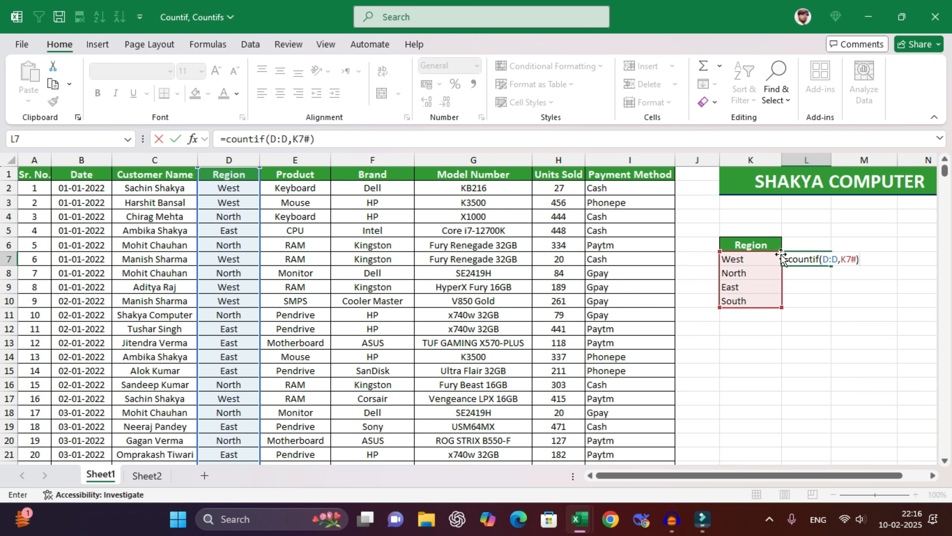
key("Return")
- Inspect the spilled COUNTIF formula in L8
left_click(862, 260)
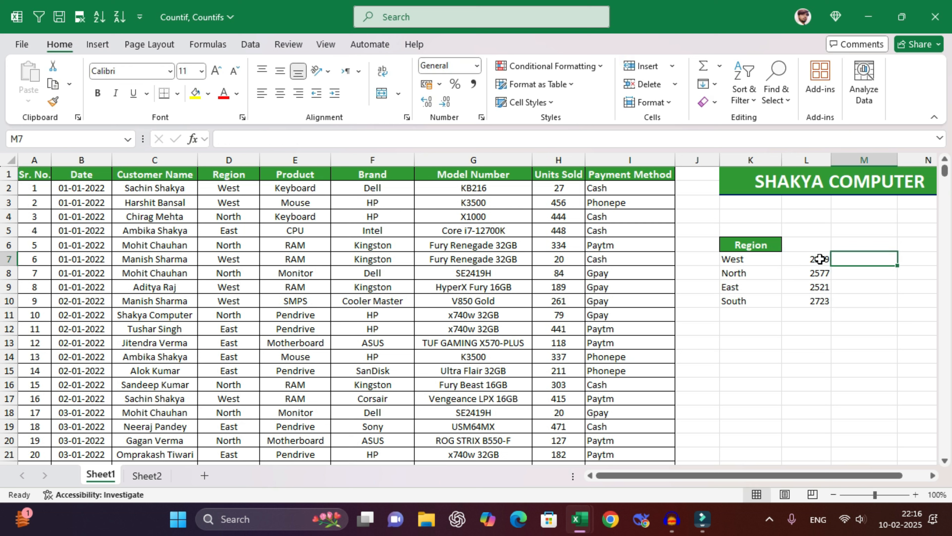
left_click(811, 272)
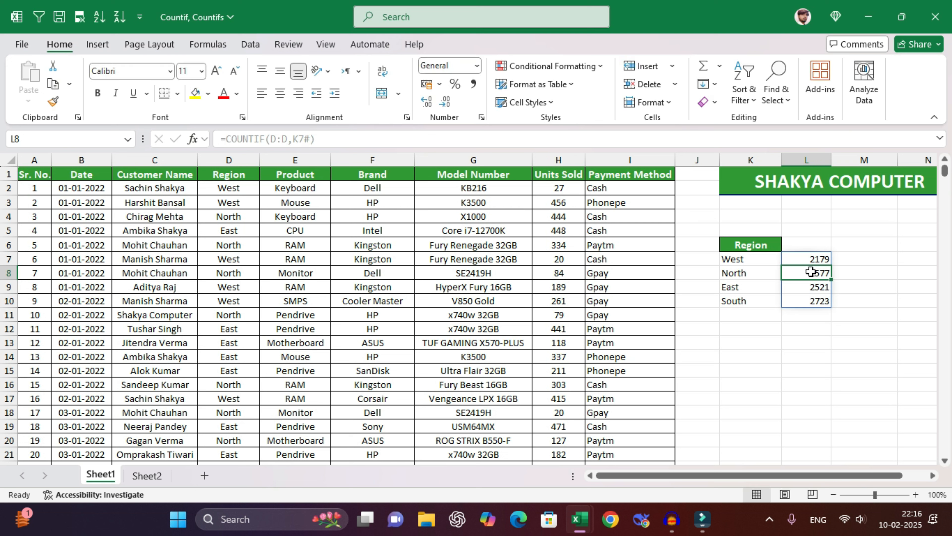
left_click(858, 259)
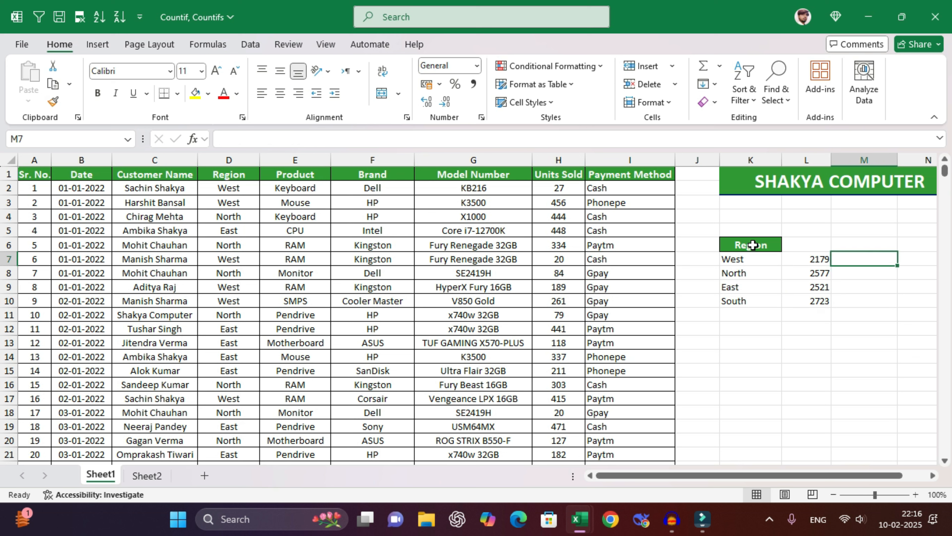
- Clear All on the K6:L10 Region list and its counts
left_click_drag(754, 246, 813, 292)
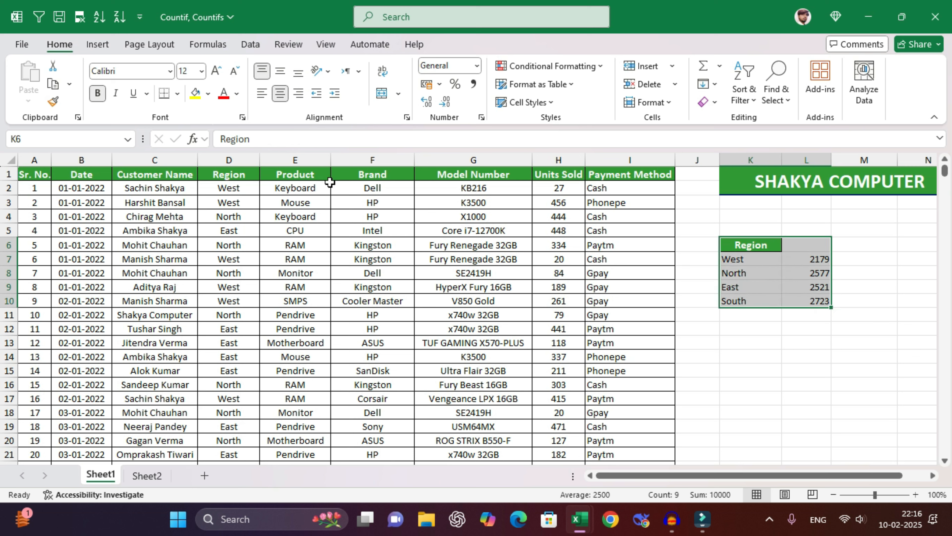
left_click_drag(295, 174, 295, 245)
left_click_drag(240, 174, 229, 273)
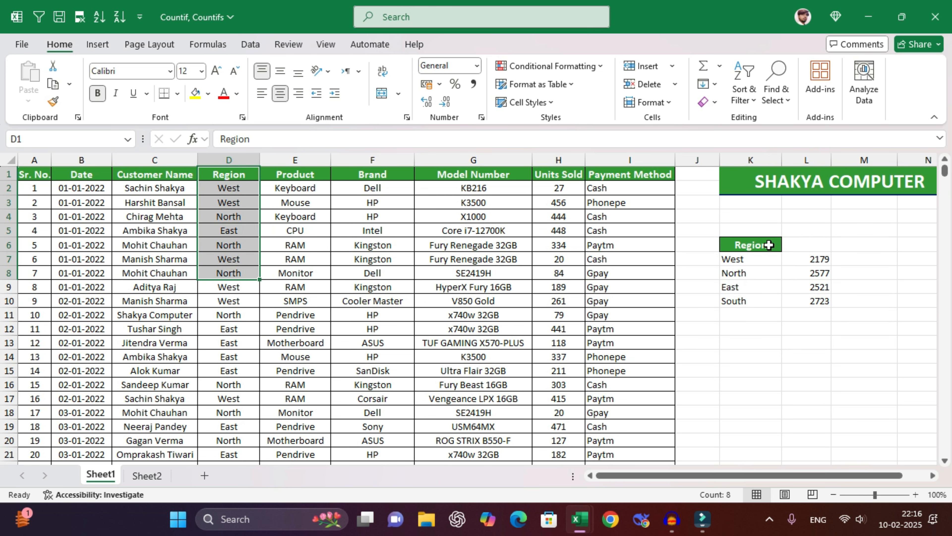
left_click_drag(769, 245, 819, 302)
left_click(708, 101)
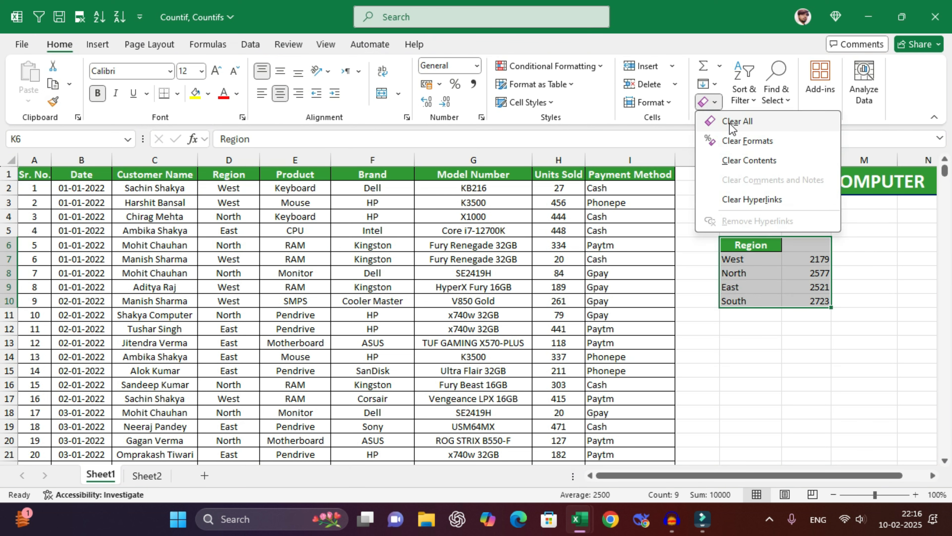
left_click(733, 127)
left_click(241, 189)
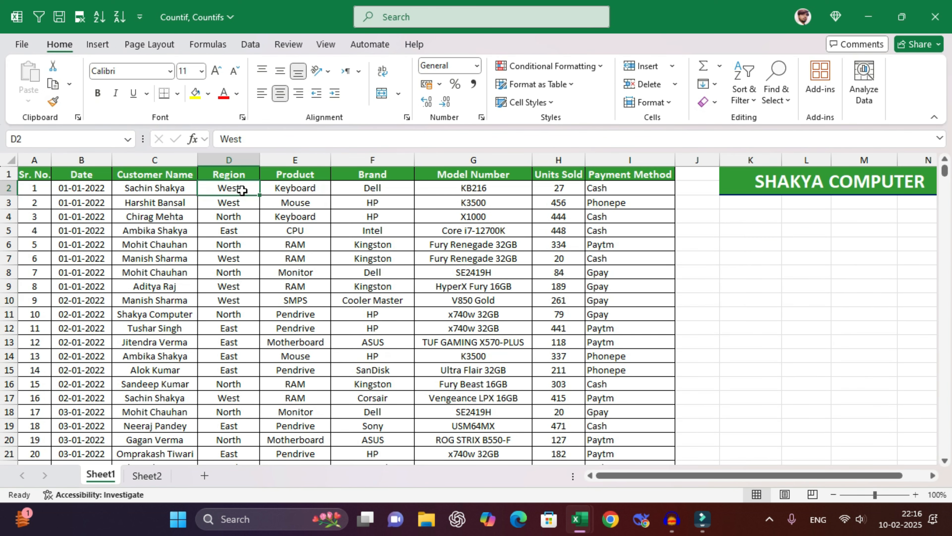
left_click(287, 189)
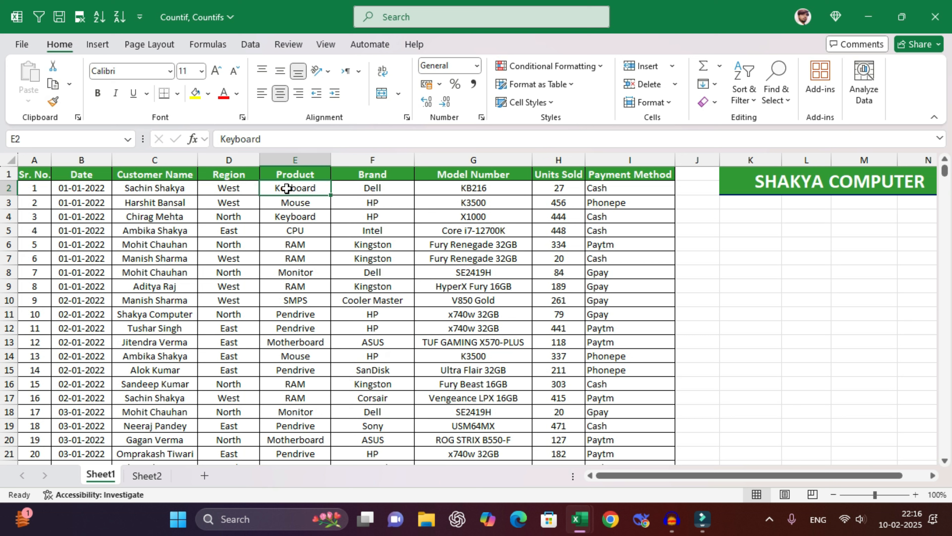
- Copy the Product heading into K6
left_click(306, 175)
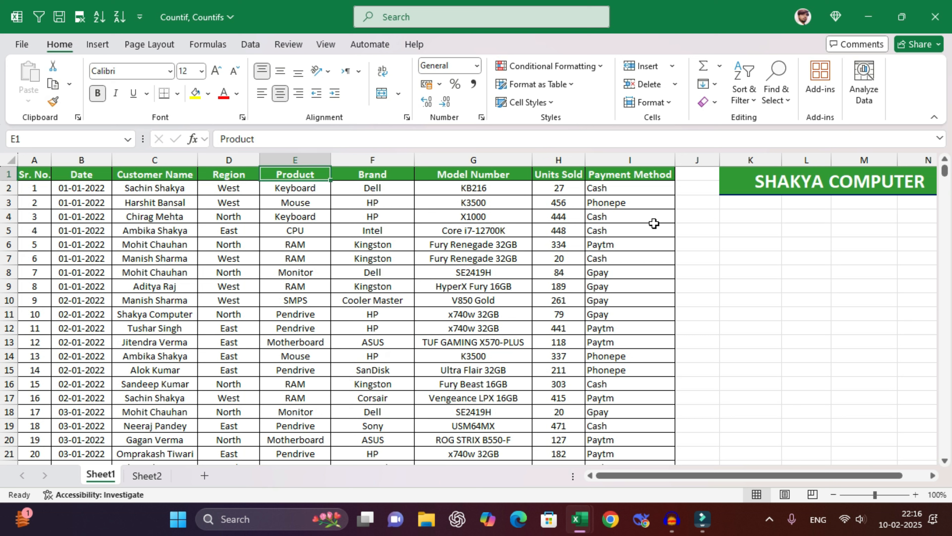
key("ctrl+c")
left_click(752, 248)
key("ctrl+v")
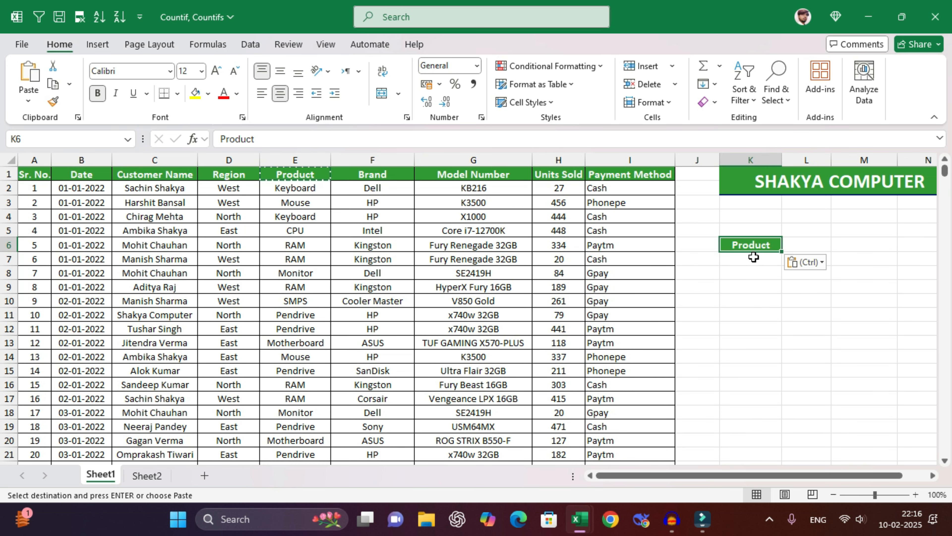
- Enter =UNIQUE(E2:E10001) in K7 so nine products spill from Keyboard to Hard Disk
key("Down")
type("=uniq")
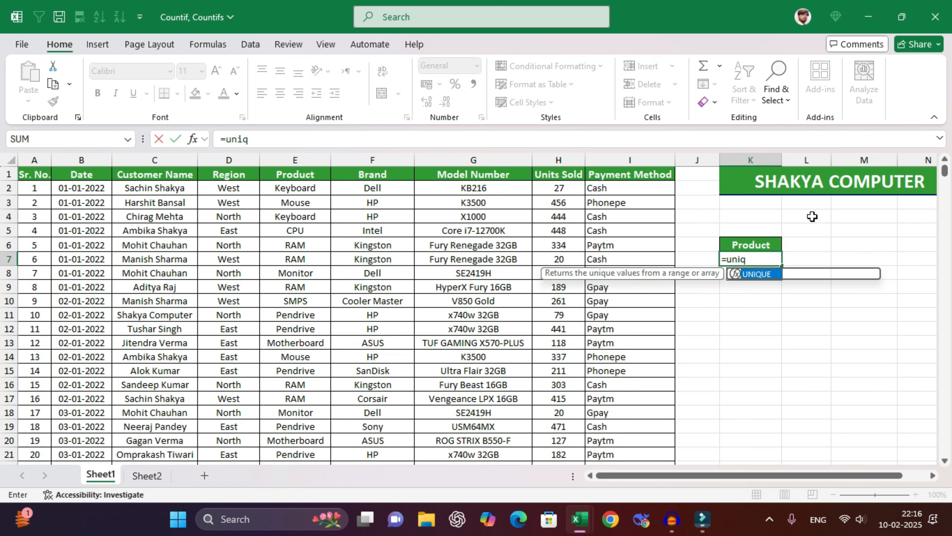
key("Tab")
left_click(314, 187)
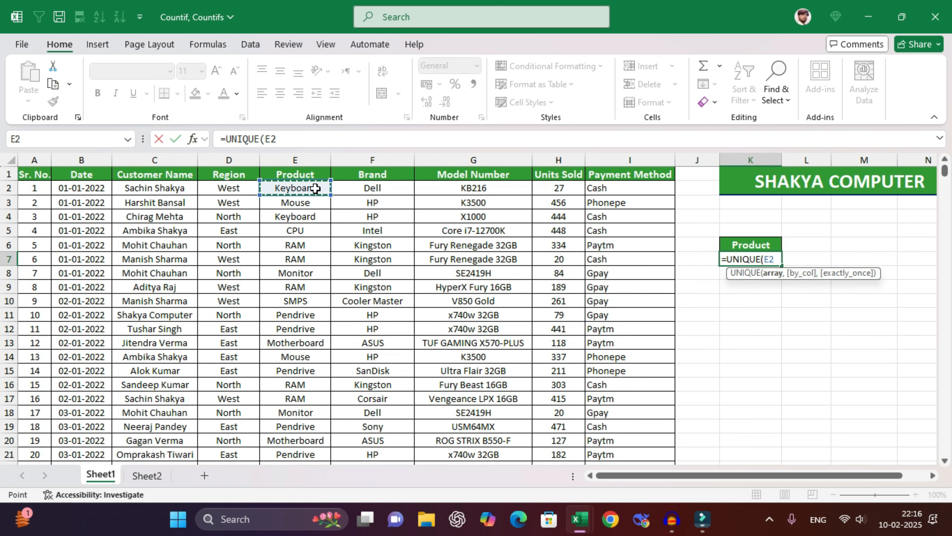
key("ctrl+shift+Down")
key("Return")
type("\\")
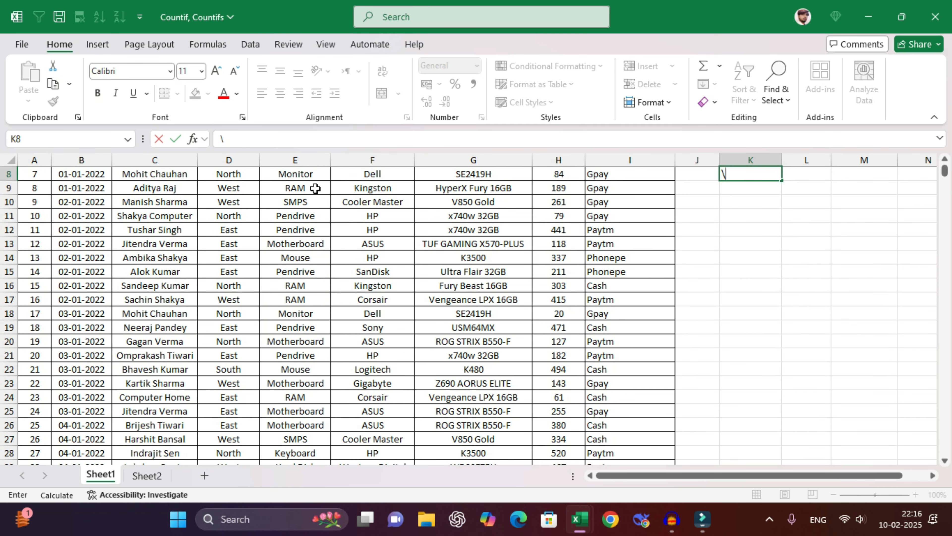
scroll(315, 188, "up", 3)
key("BackSpace")
key("Return")
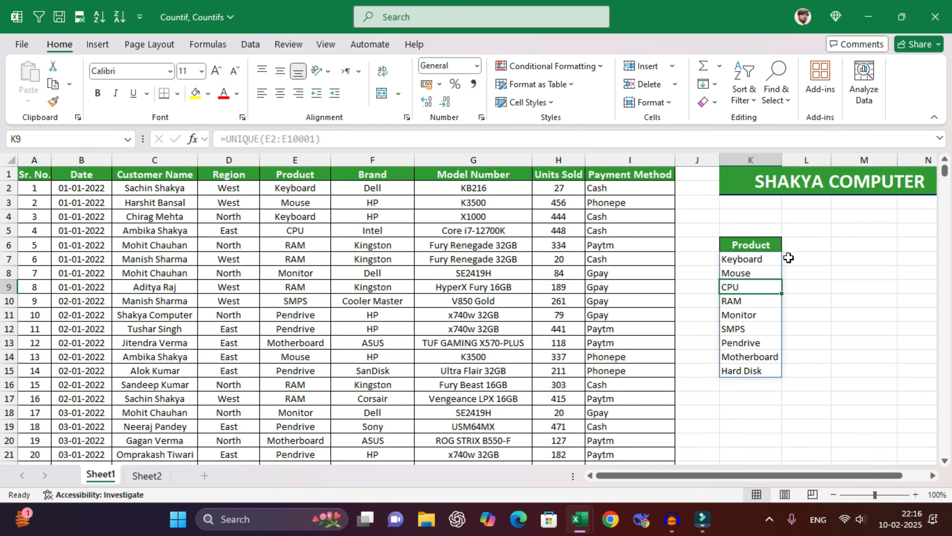
- Check column K's width and select the product list K7:K15
left_click(746, 259)
left_click(783, 157)
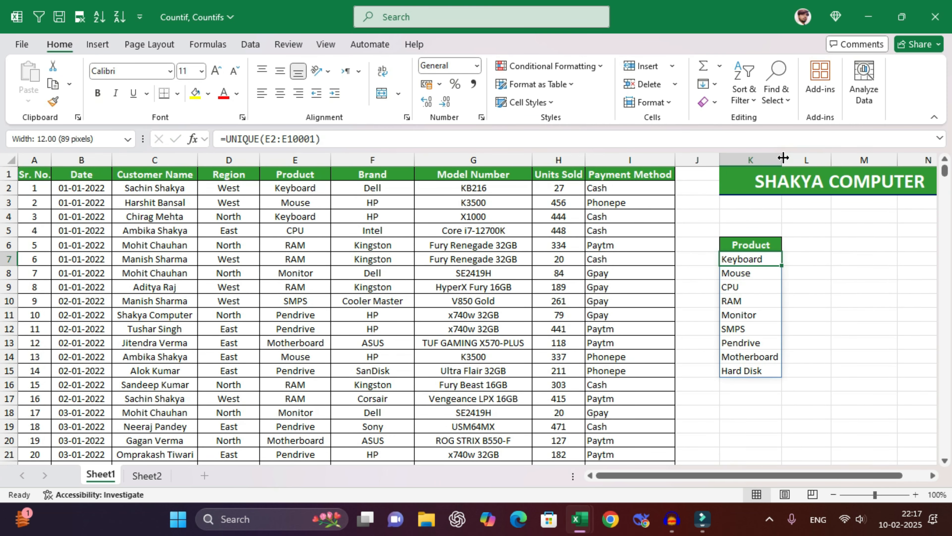
mouse_move(761, 259)
left_mouse_down()
mouse_move(748, 342)
mouse_move(755, 367)
left_mouse_up()
left_click(768, 258)
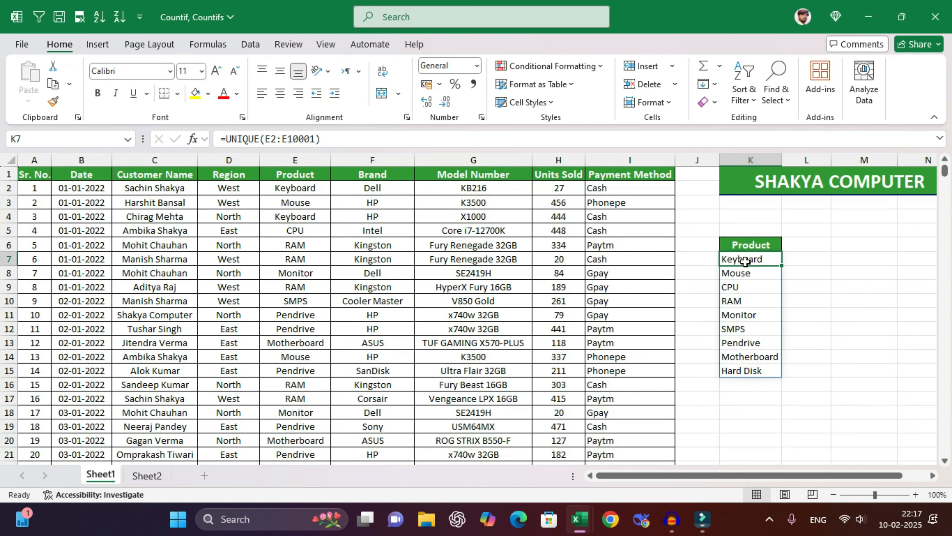
- Copy K7:K15 and paste it back over itself as plain values
left_click(823, 267)
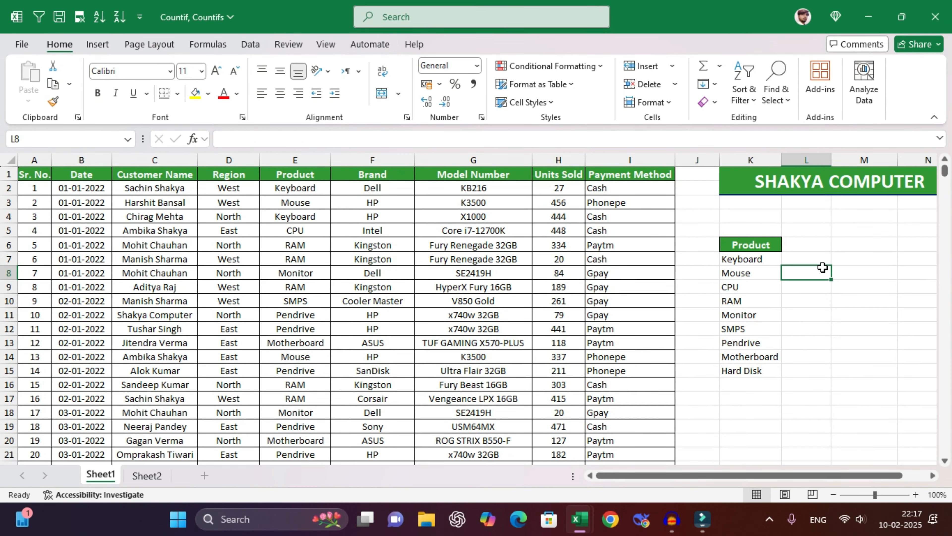
left_click_drag(749, 259, 750, 368)
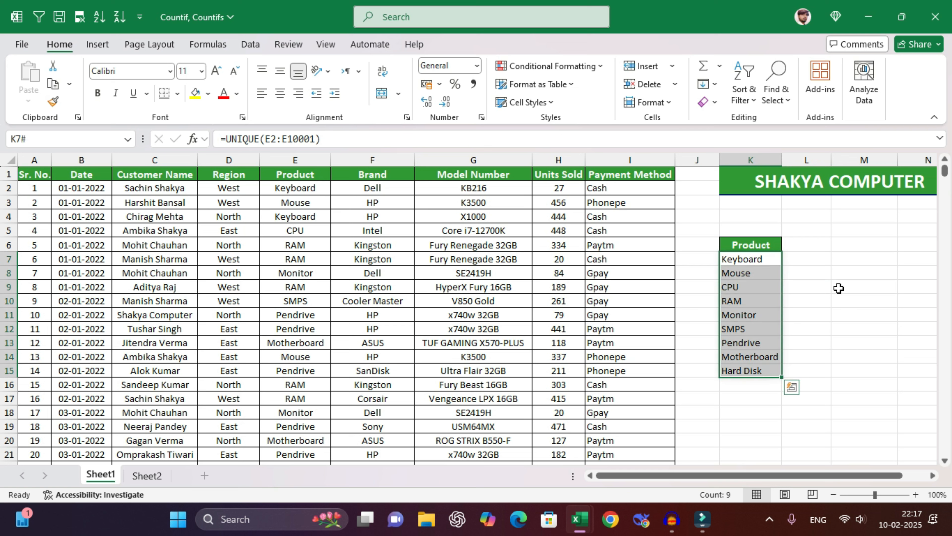
key("ctrl+c")
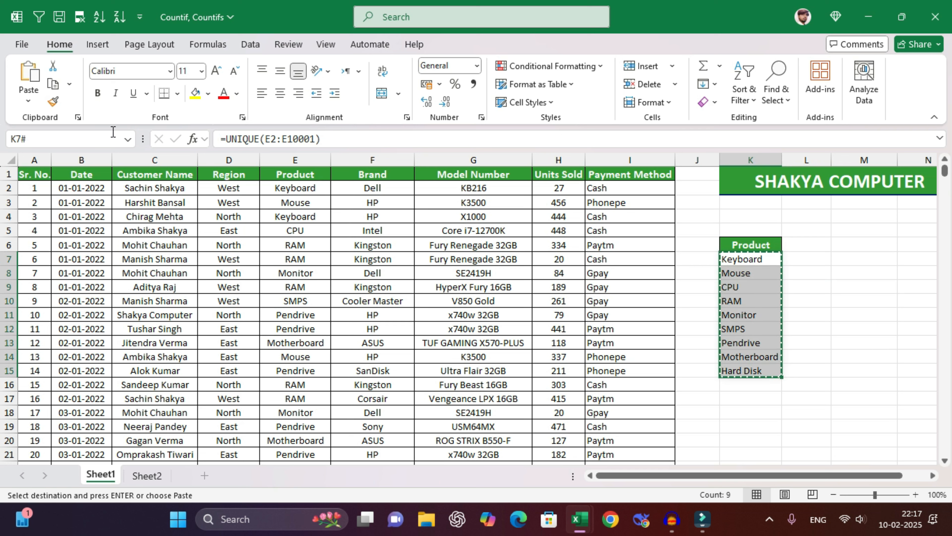
left_click(29, 97)
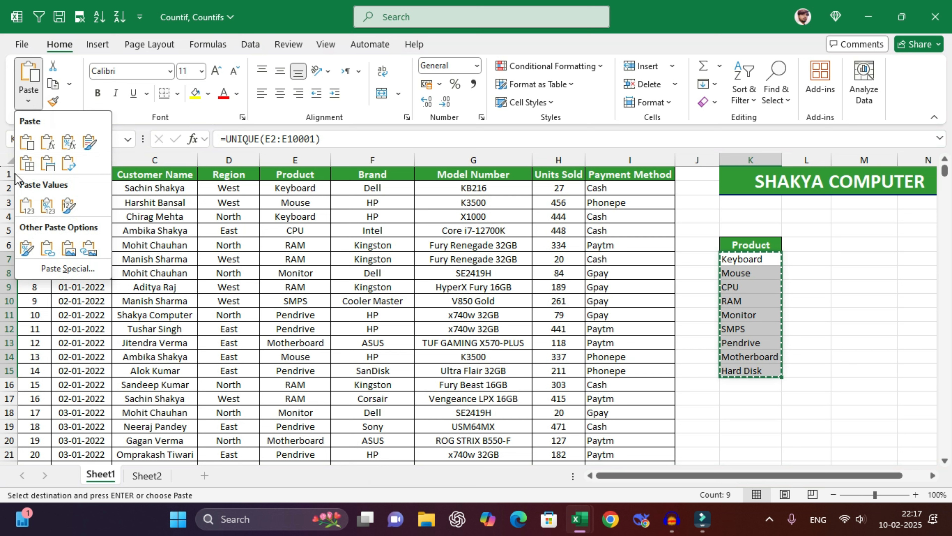
key("Escape")
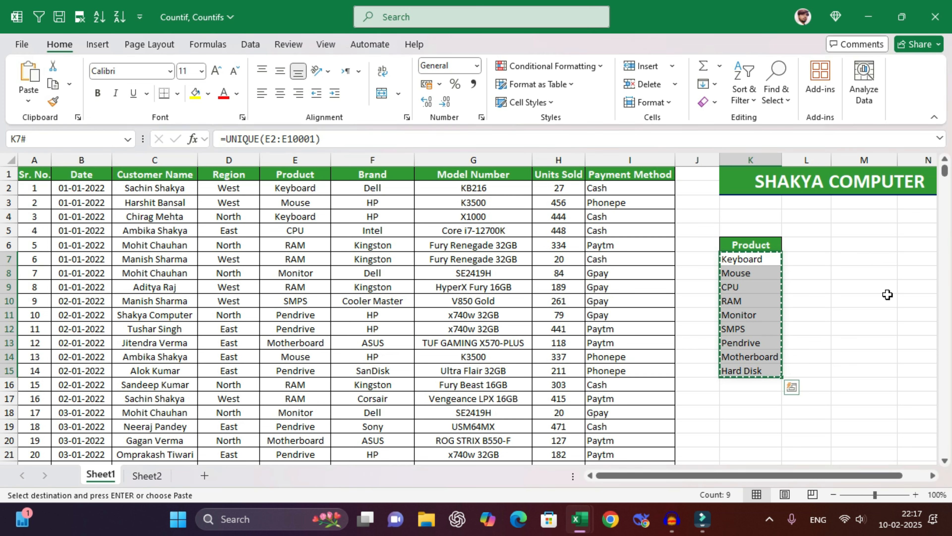
key("ctrl+shift+v")
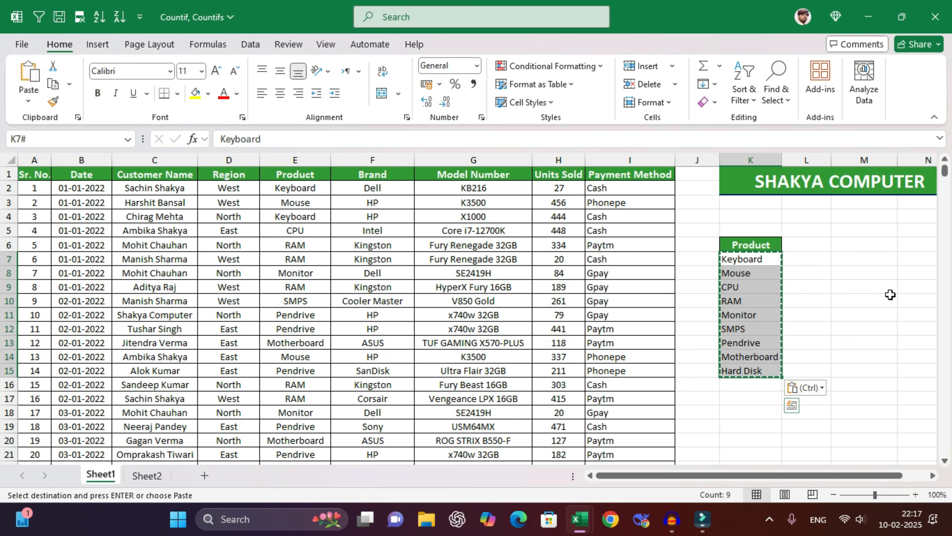
key("Escape")
- Verify Keyboard and Mouse are now plain text, then reselect the product list
left_click(844, 288)
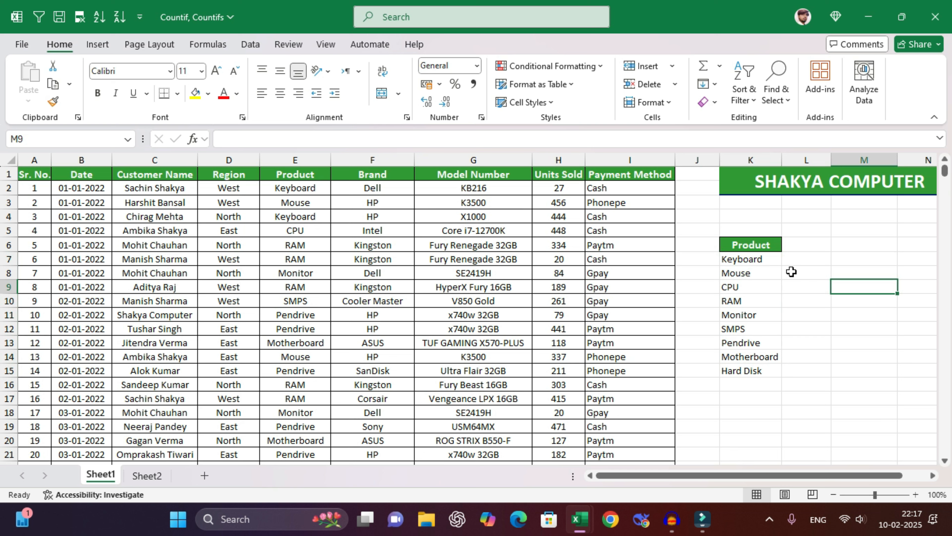
left_click(749, 263)
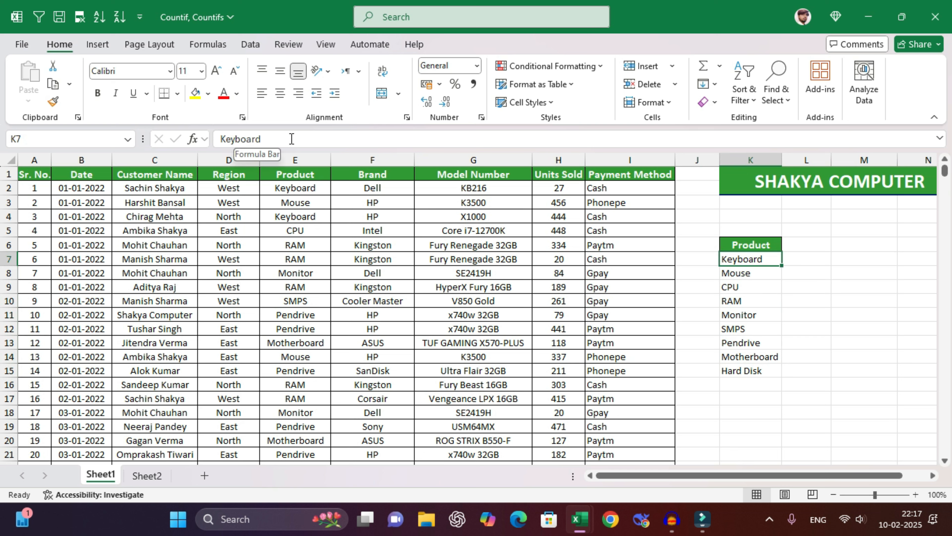
left_click(750, 271)
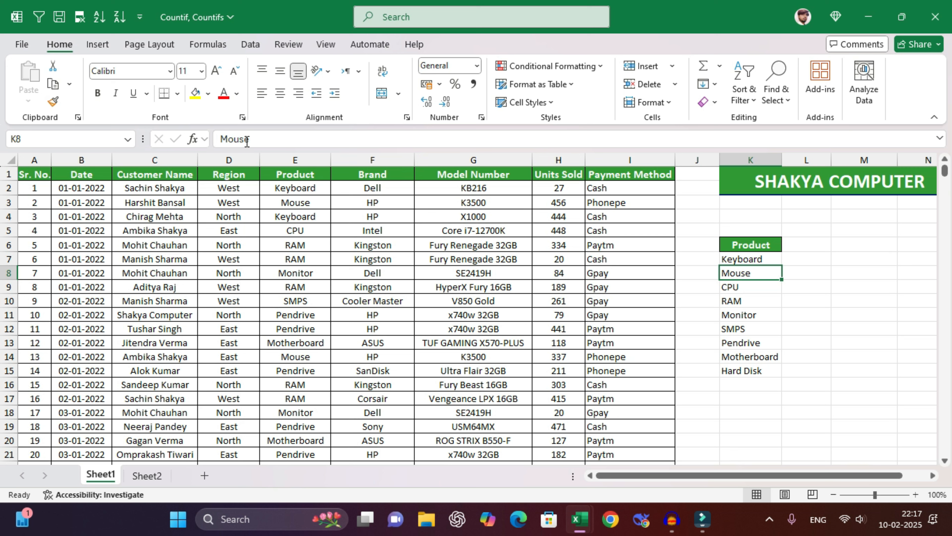
left_click(758, 259)
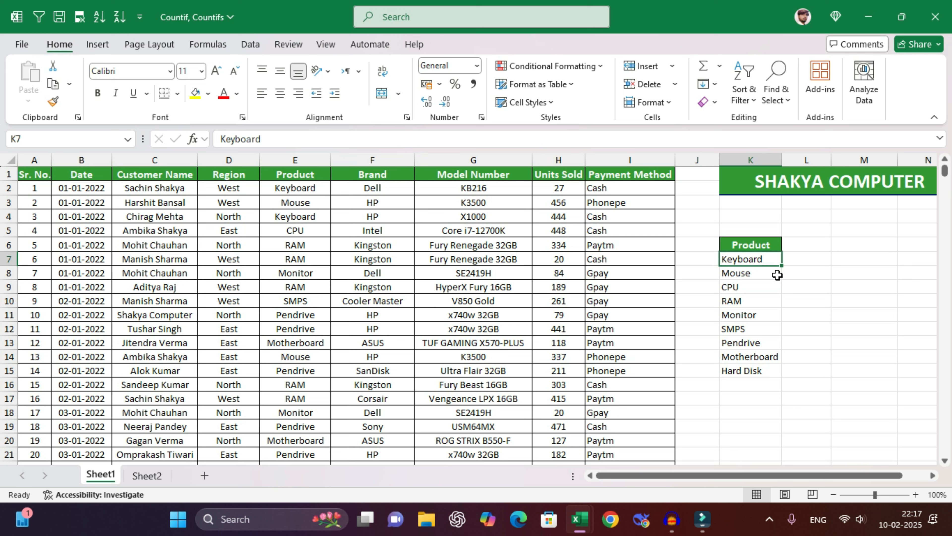
left_click_drag(766, 259, 769, 366)
- Enter =UNIQUE(D2:D10001) in L6 to list the distinct regions
left_click(805, 245)
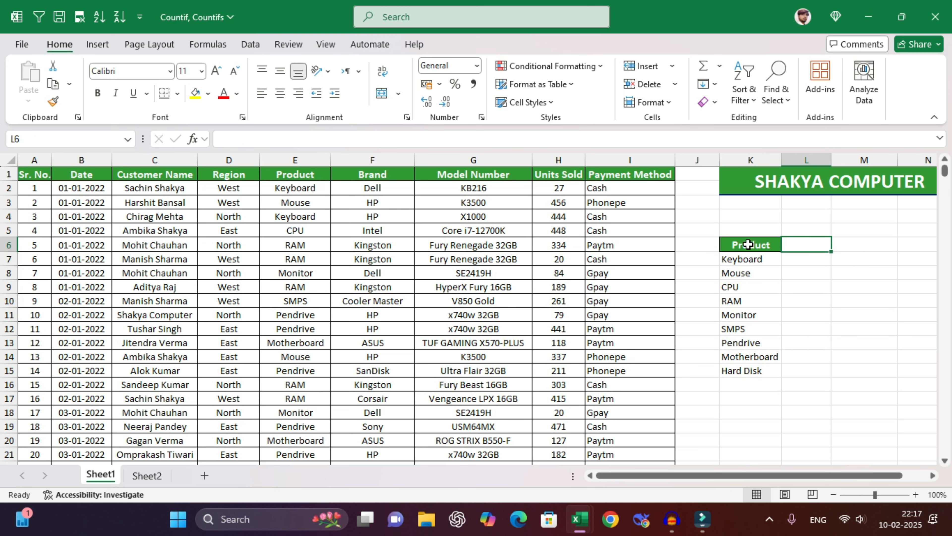
left_click_drag(793, 245, 724, 246)
type("=UNIQUE(")
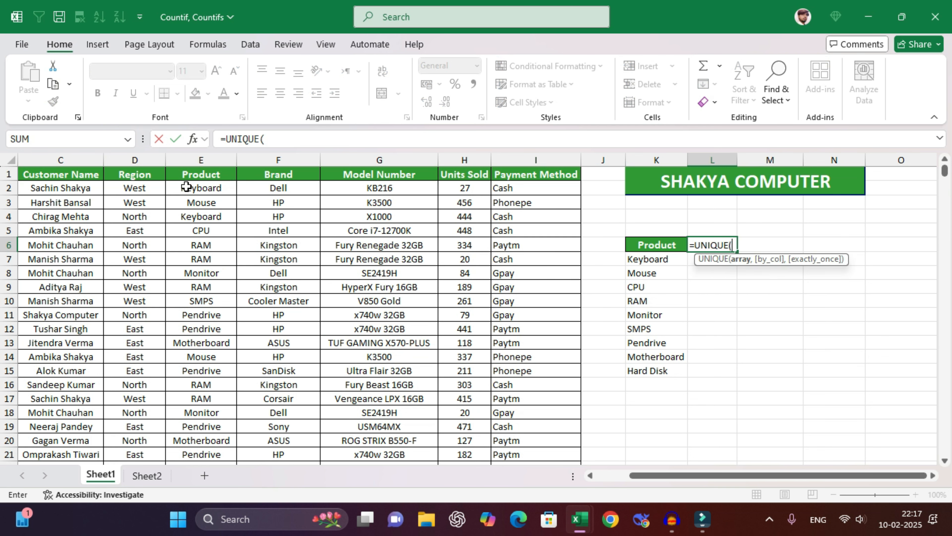
left_click(145, 187)
key("ctrl+shift+Down")
key("Return")
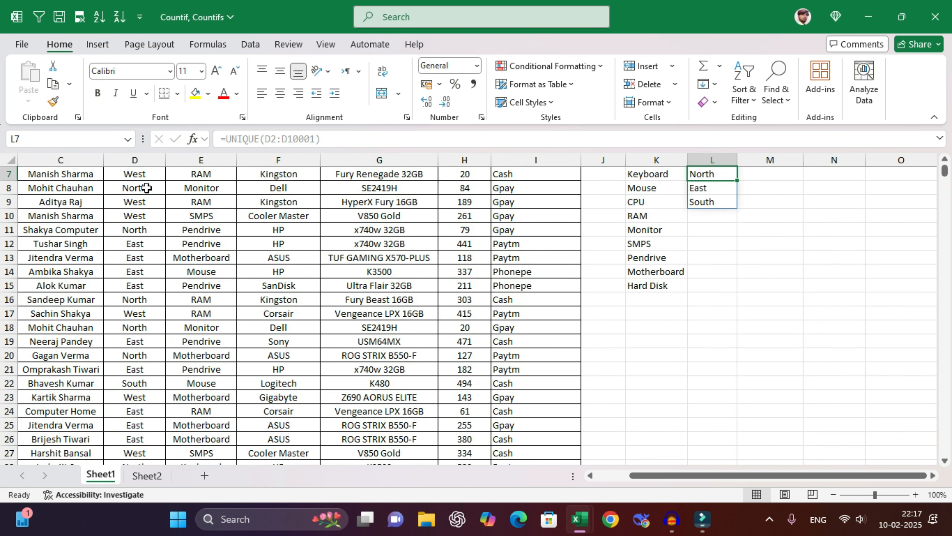
scroll(589, 284, "up", 2)
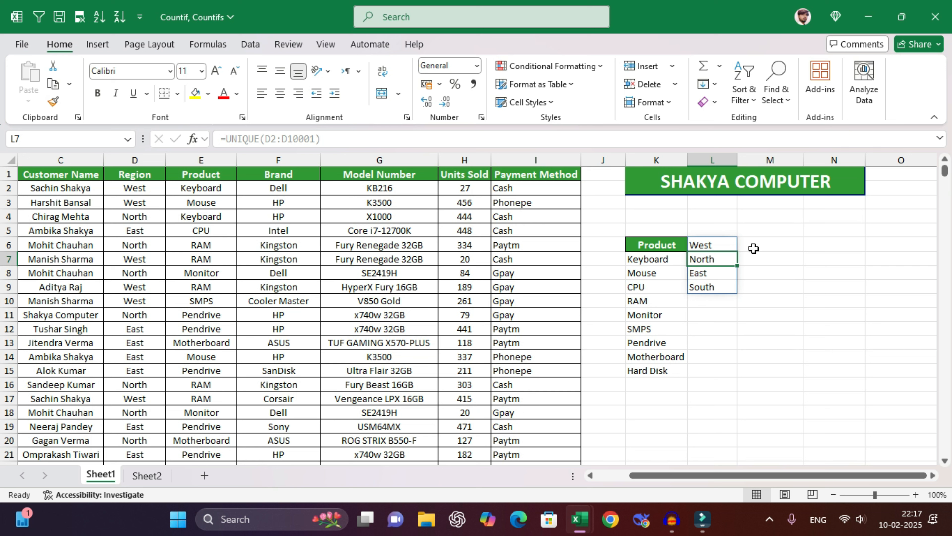
- Wrap the L6 formula in TRANSPOSE so West, North, East and South run across row 6
left_click(712, 244)
double_click(712, 244)
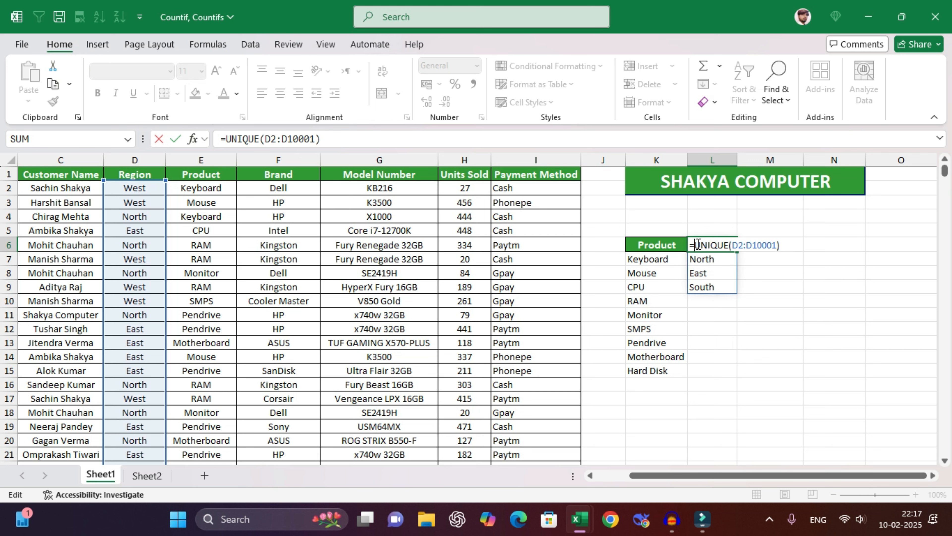
type("transpo")
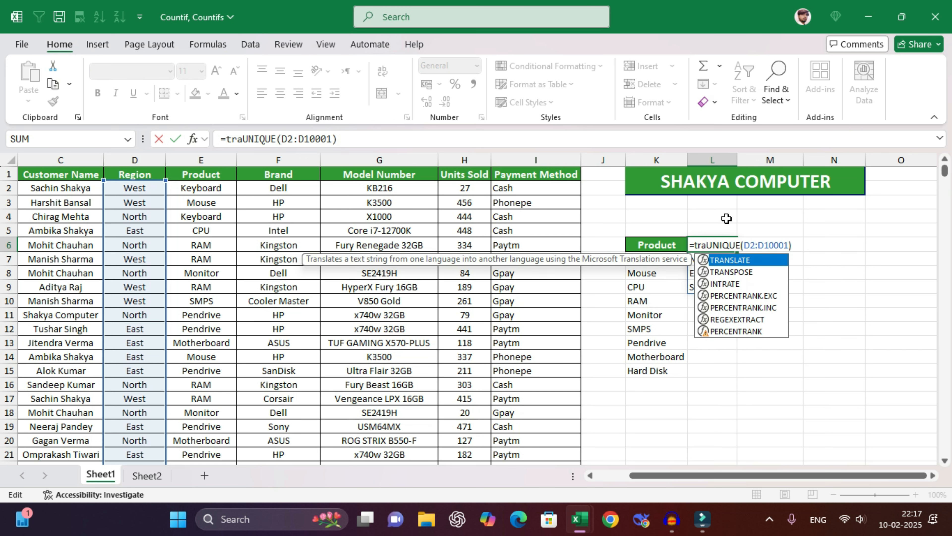
key("Tab")
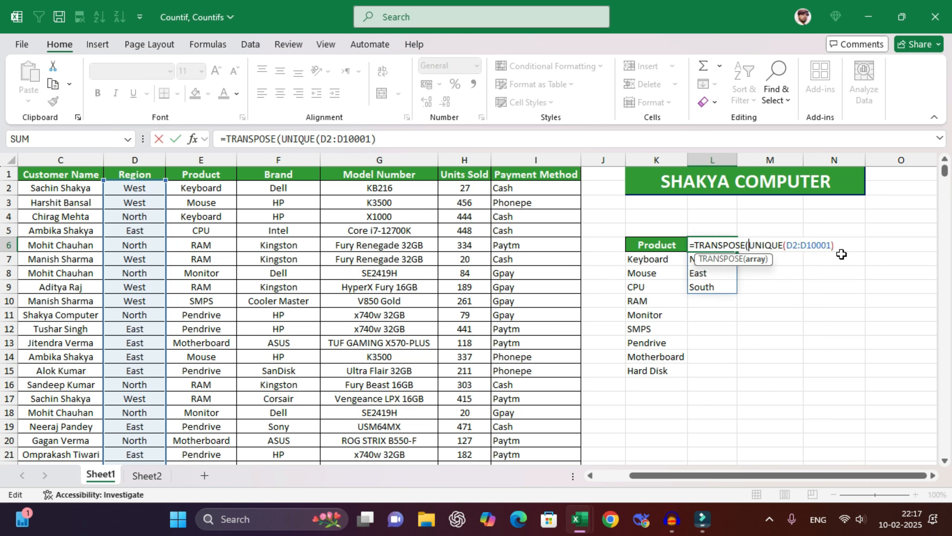
type(")")
key("Return")
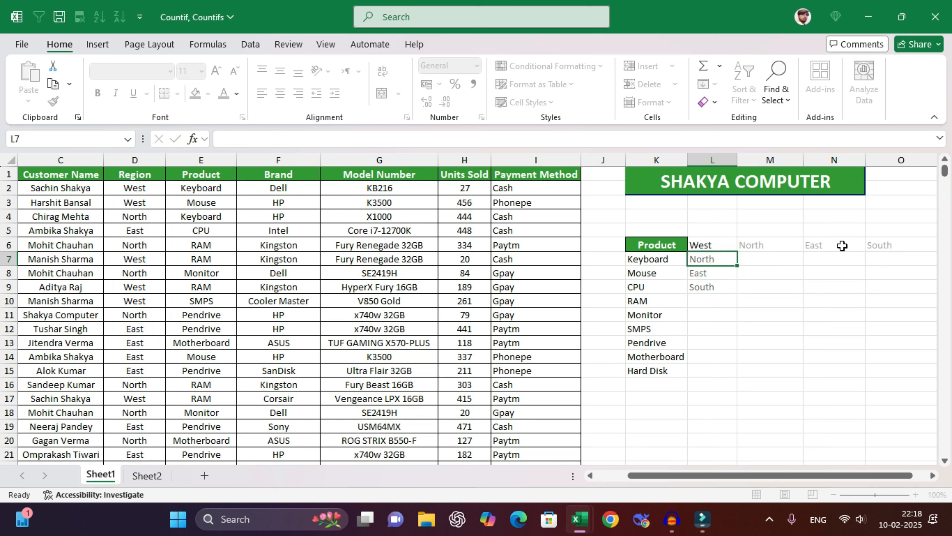
left_click_drag(814, 353, 904, 339)
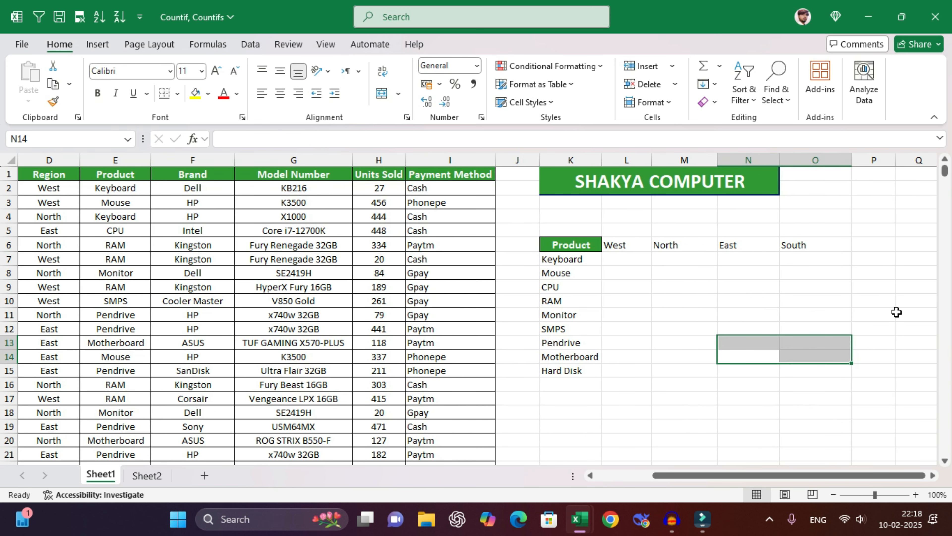
left_click(770, 287)
left_click(593, 258)
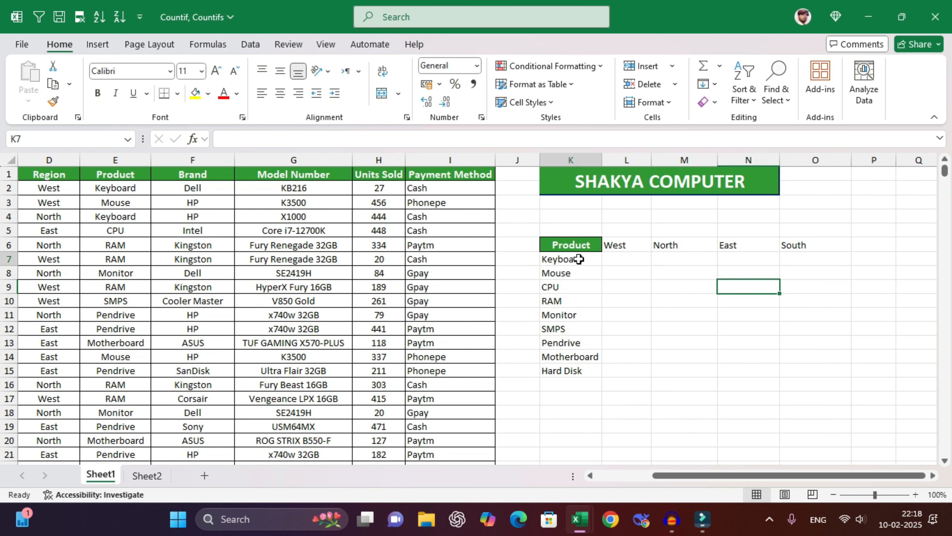
- Start a Keyboard–West COUNTIFS in L7 using column E and K7:K15, then cancel it
left_click_drag(594, 259, 740, 243)
left_click(626, 259)
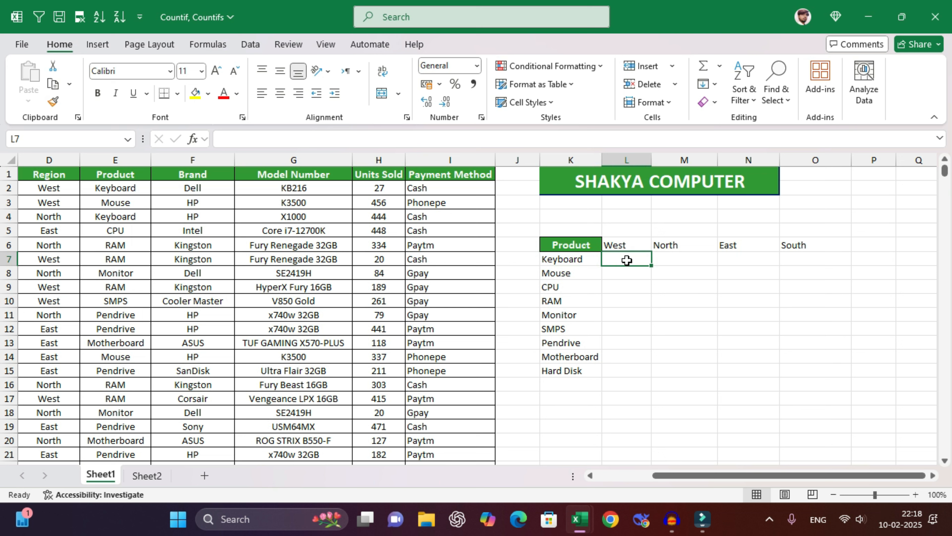
left_click(590, 261)
left_click(622, 245)
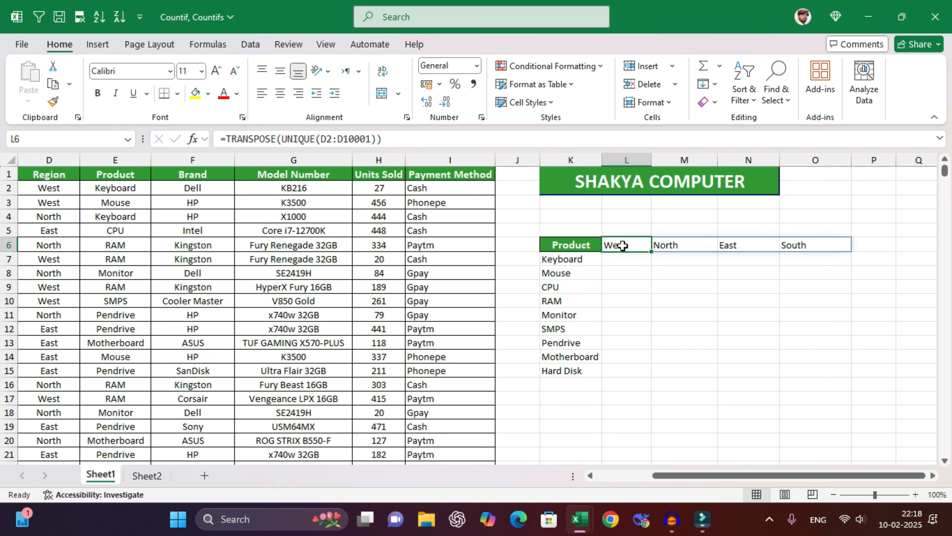
left_click(617, 260)
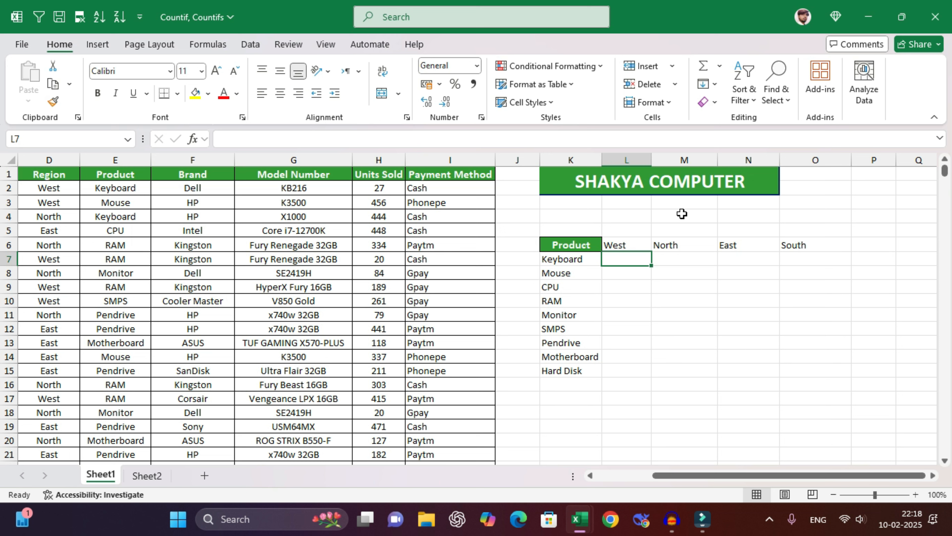
type("=counti")
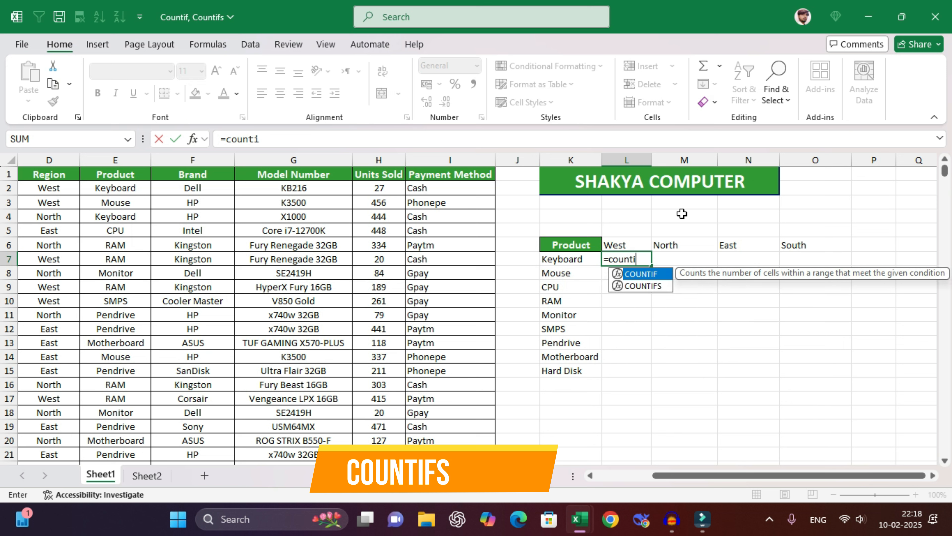
type("fs(E:E")
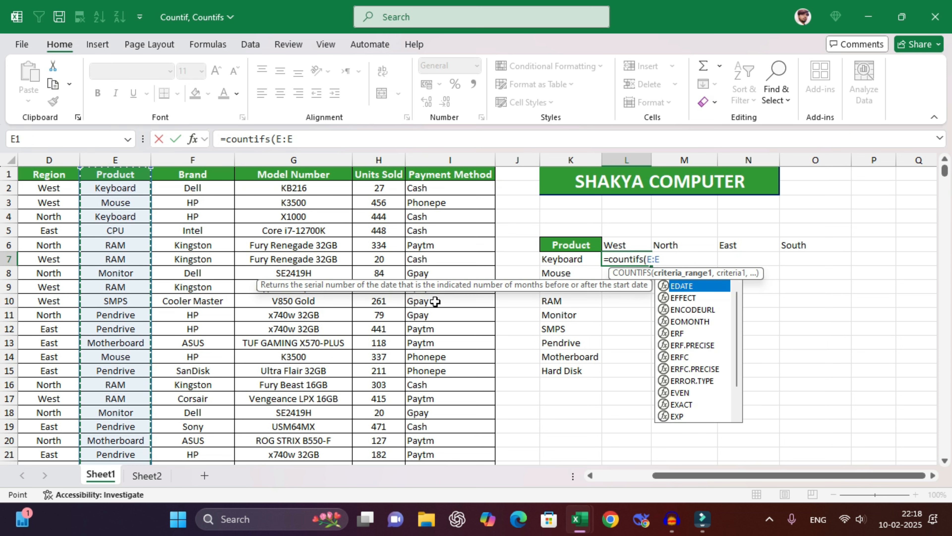
left_click(119, 161)
type(",")
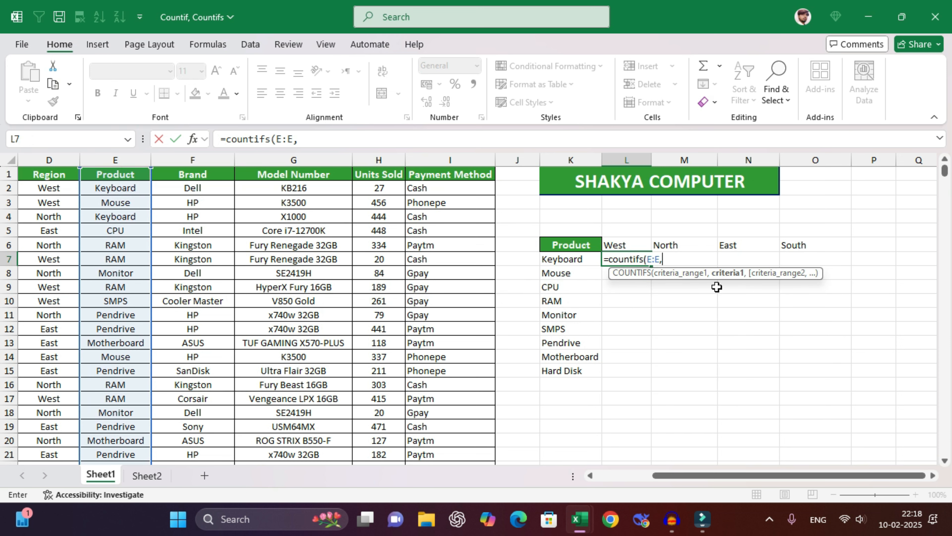
left_click_drag(559, 259, 564, 371)
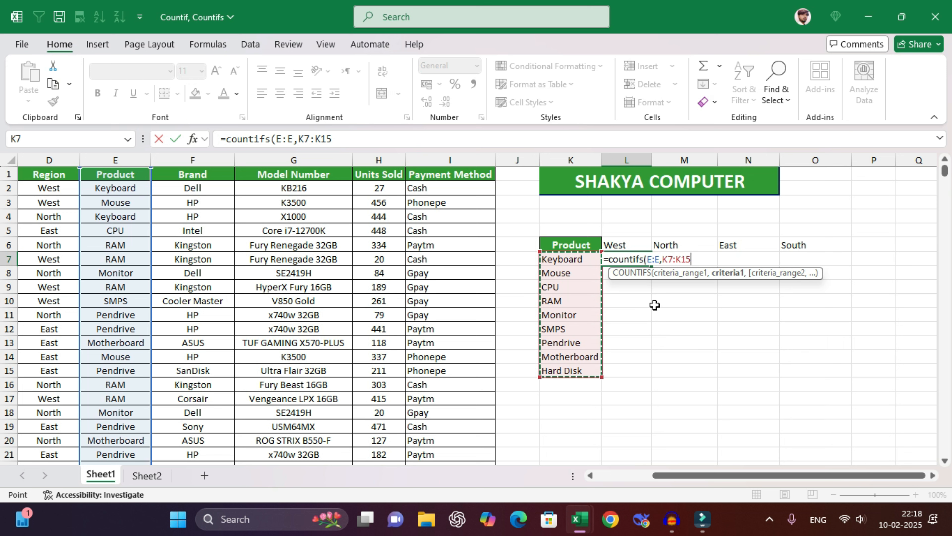
key("Escape")
- Copy the region headers L6:O6, West through South
left_click(633, 244)
left_click_drag(634, 243, 814, 243)
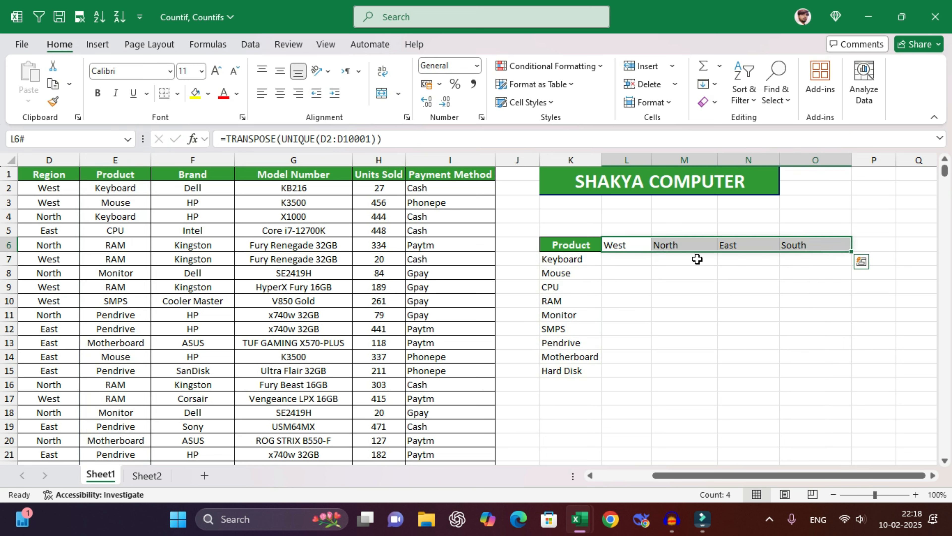
key("ctrl+c")
- Paste the region headers back over L6:O6 as plain values
key("ctrl+shift+v")
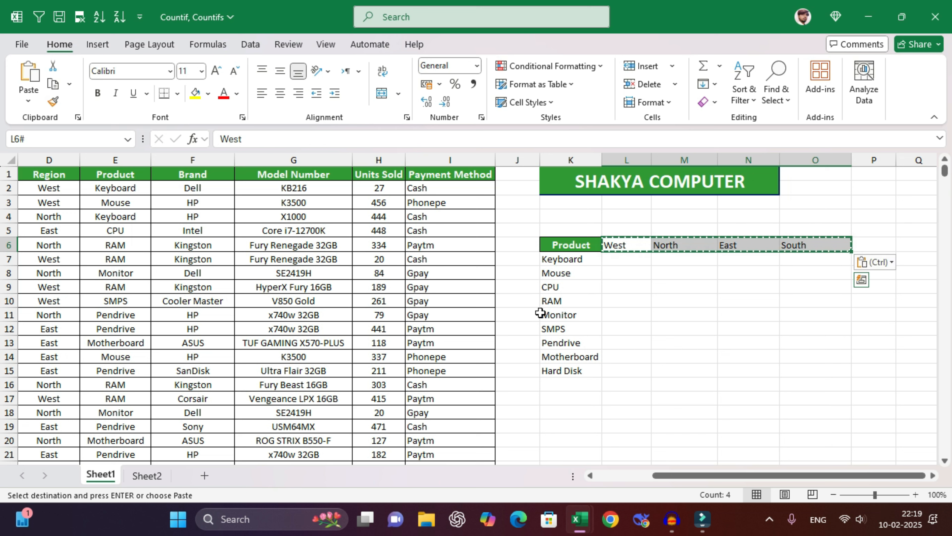
key("Escape")
left_click(639, 298)
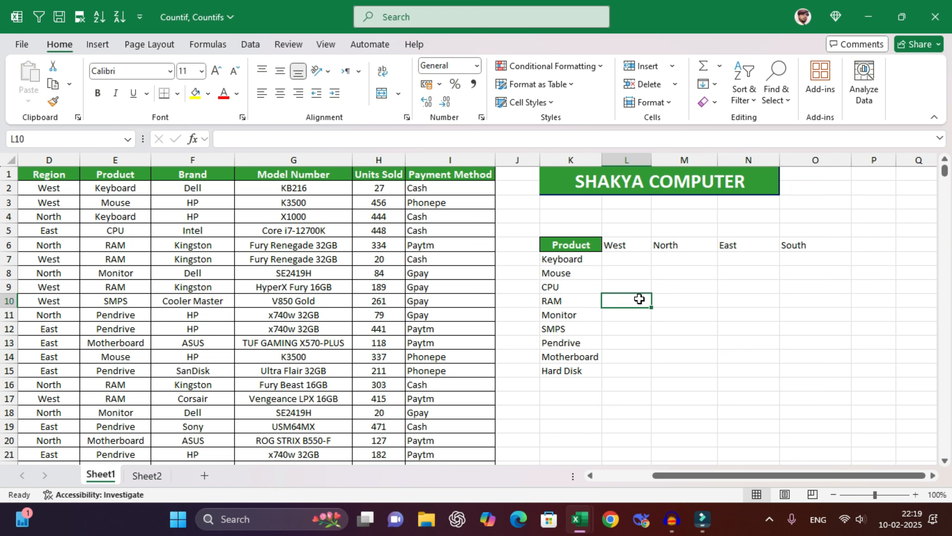
- Begin L7's formula as =COUNTIFS($E:$E,$K7 with the Product column locked
left_click(619, 262)
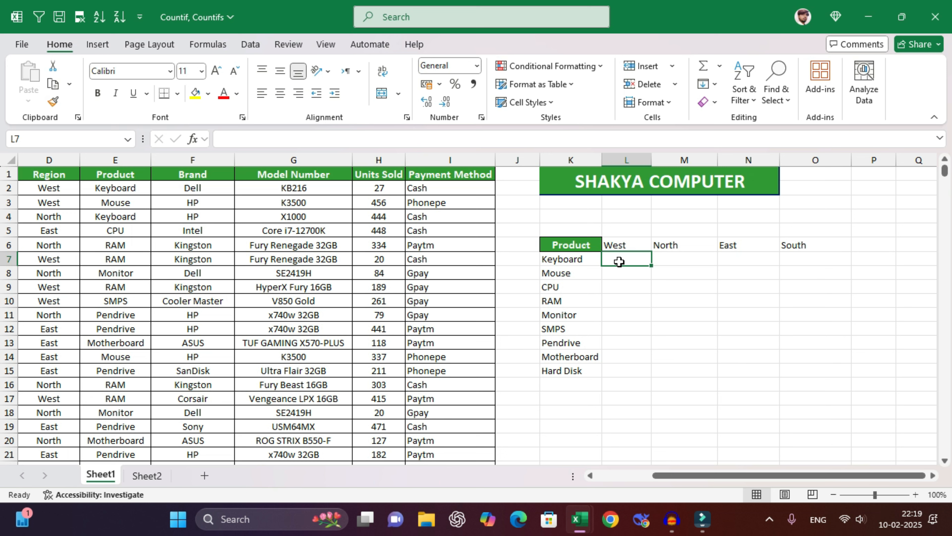
type("=countif(")
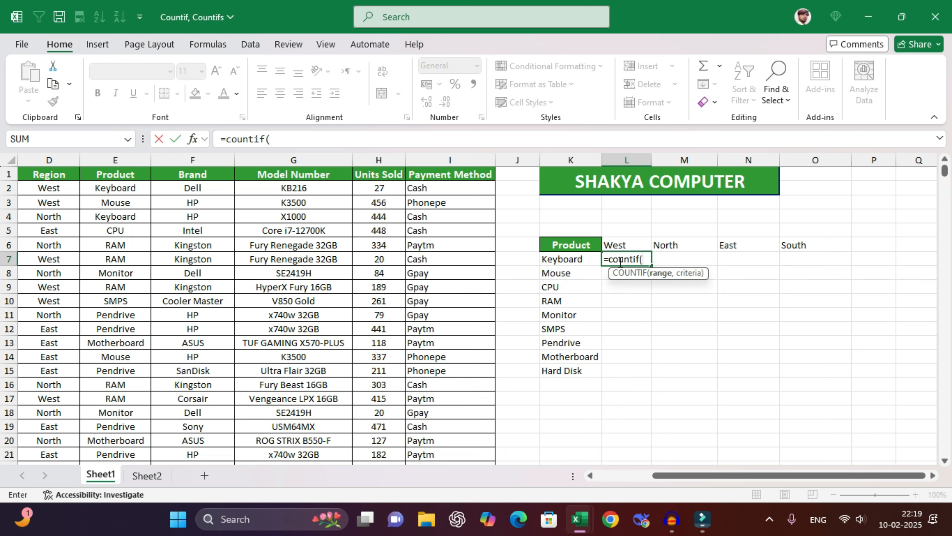
key("BackSpace")
type("s(")
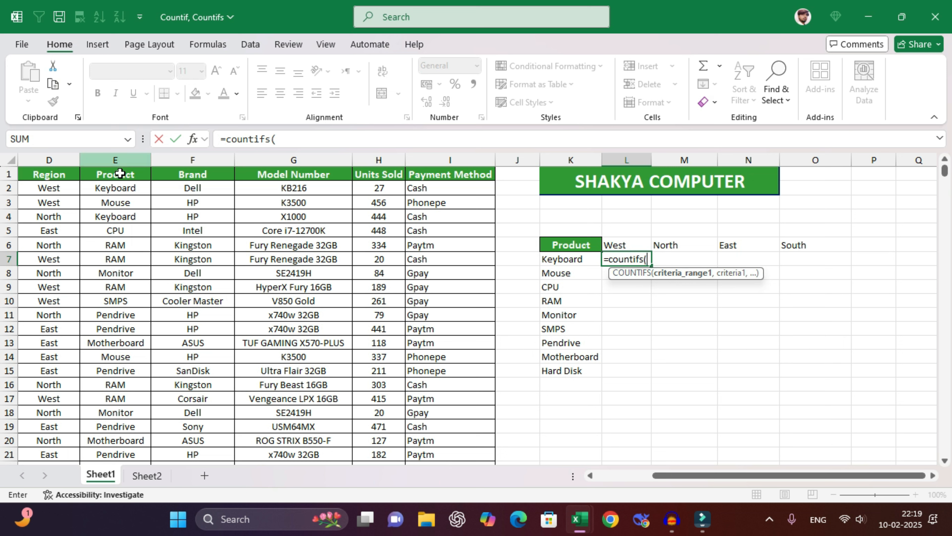
left_click(126, 156)
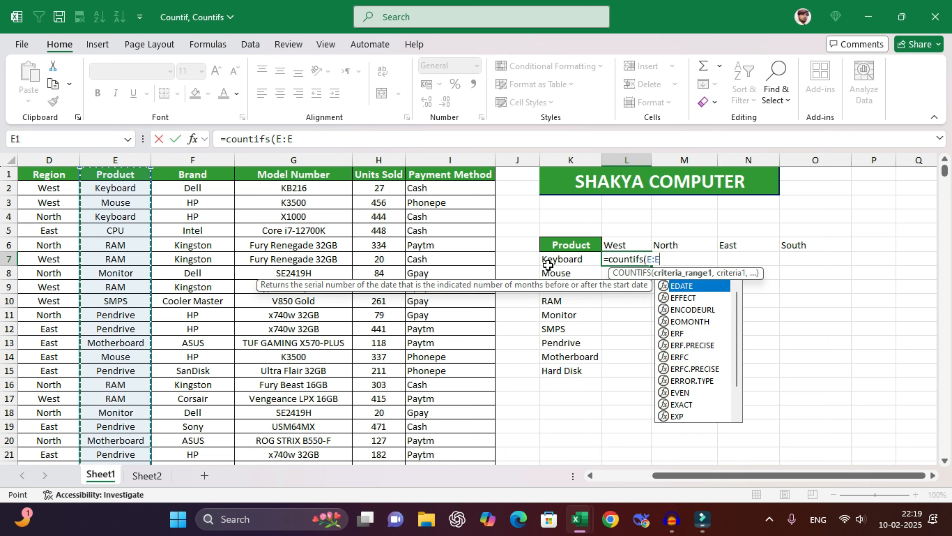
key("F4")
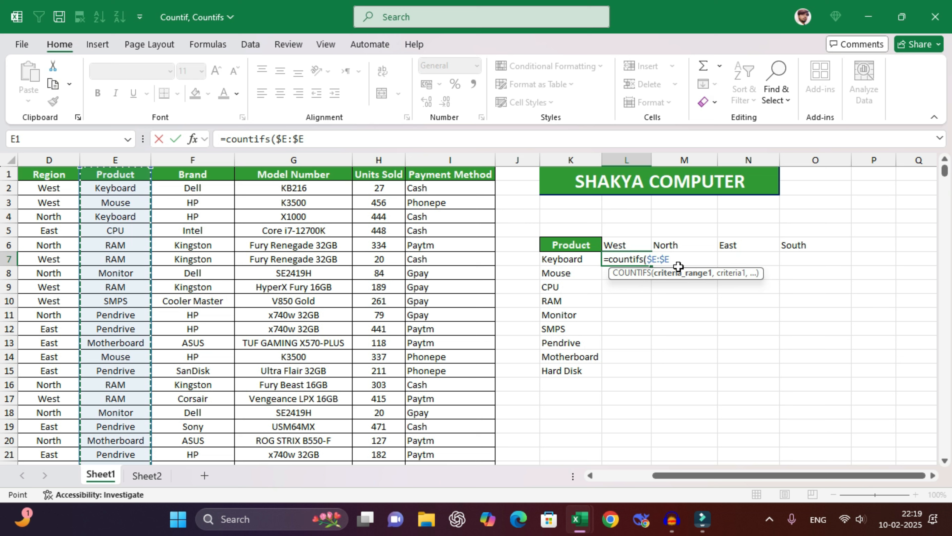
type(",")
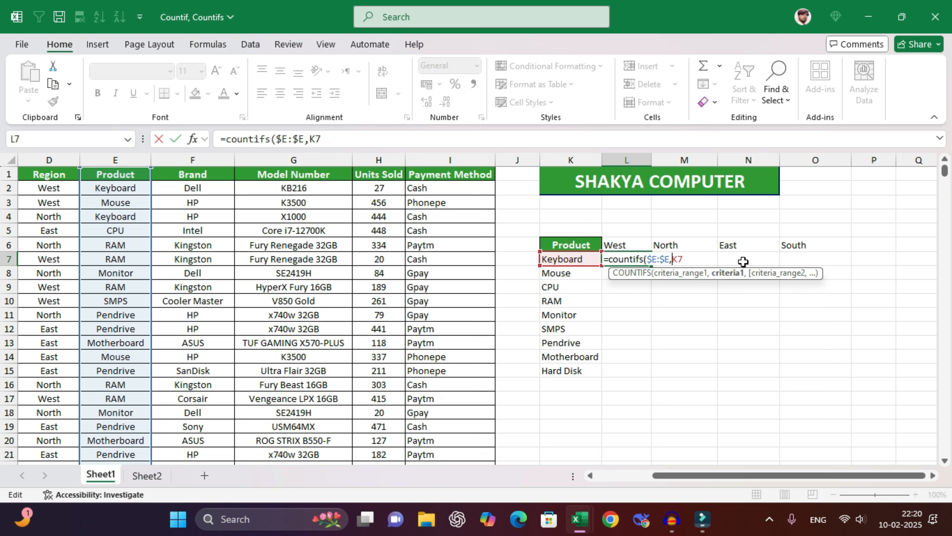
type("$K7")
type(",")
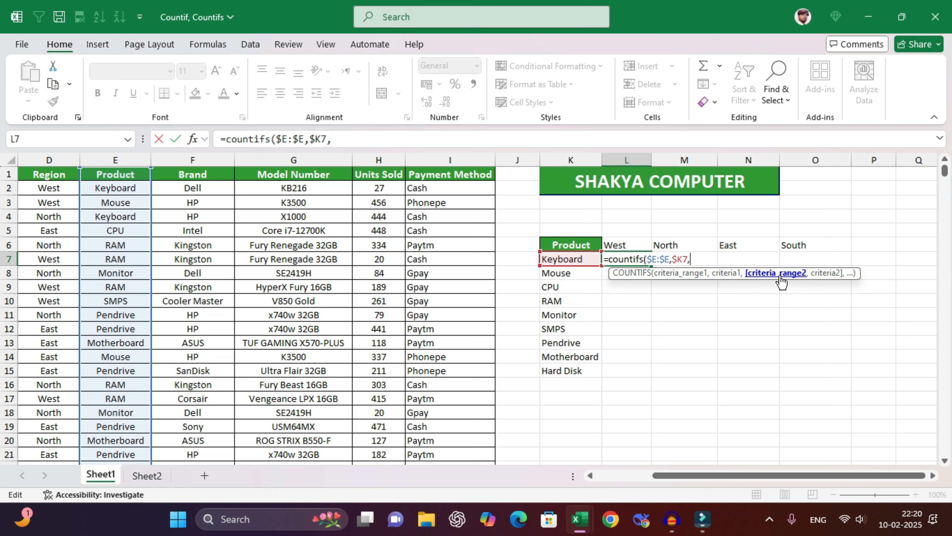
- Add $D:$D with L$6 as the region criterion and commit, giving 266
left_click(49, 160)
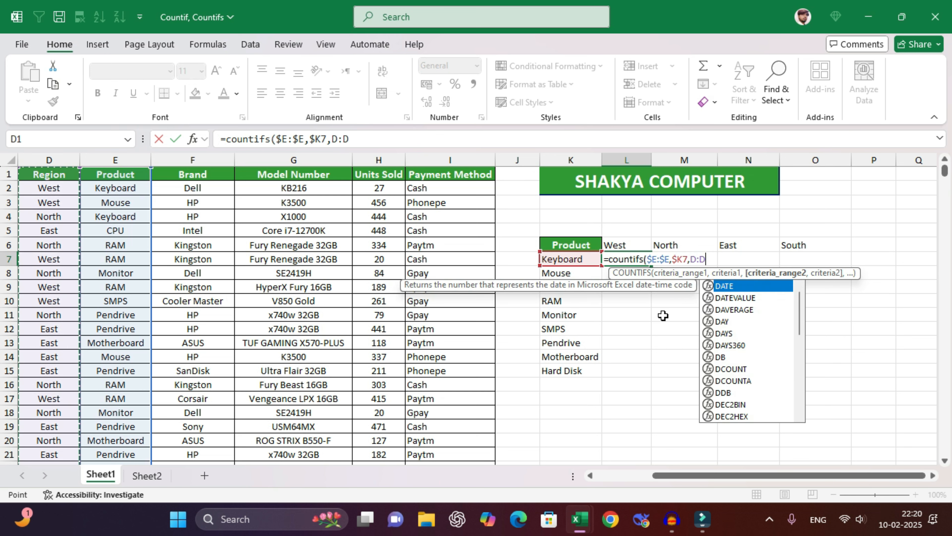
key("F4")
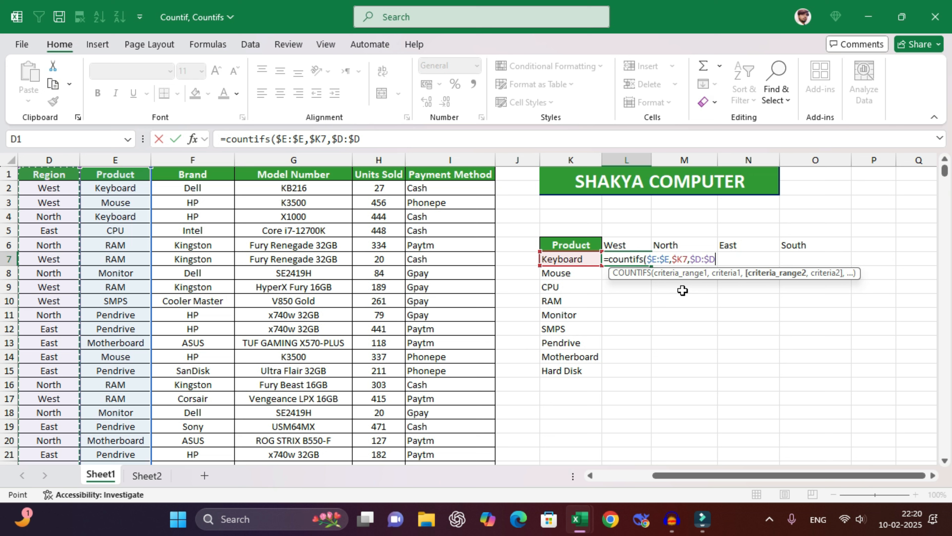
type(",")
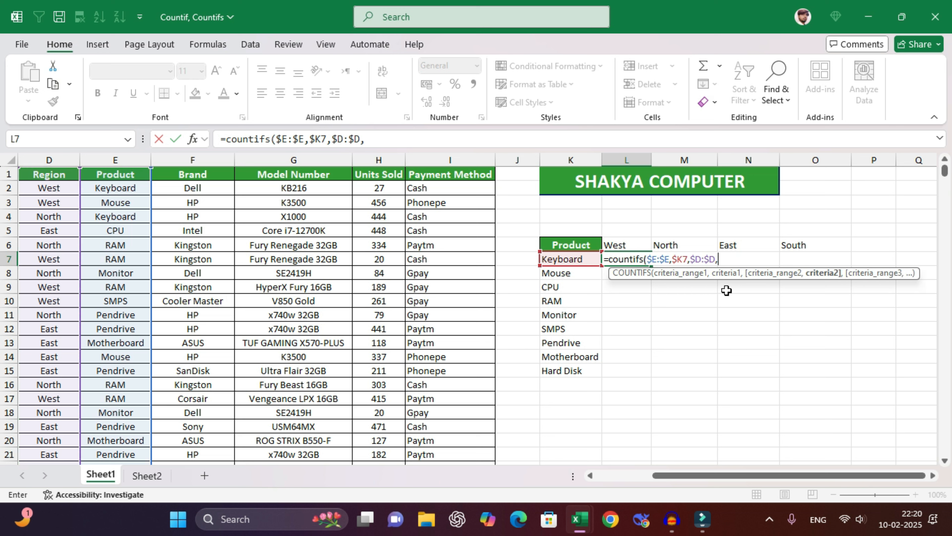
left_click(629, 244)
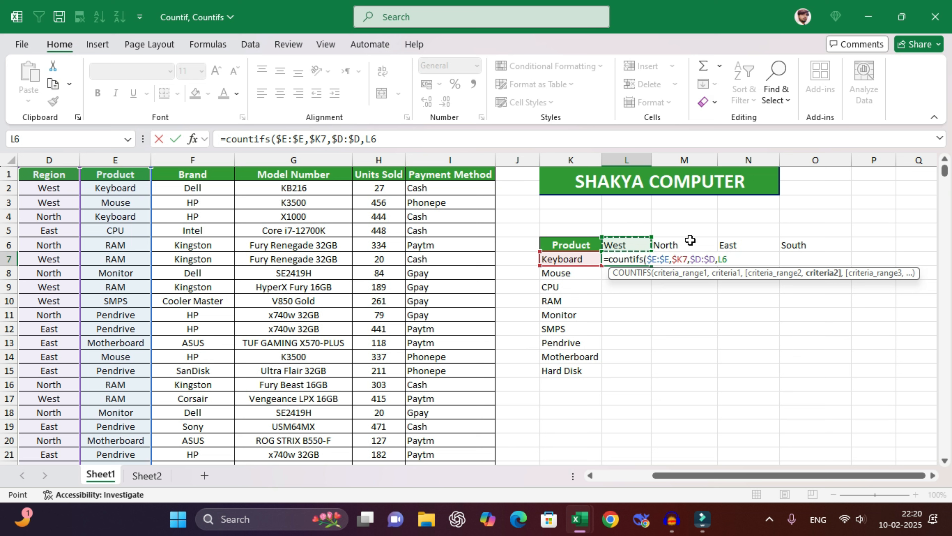
left_click(719, 260)
type("$6)")
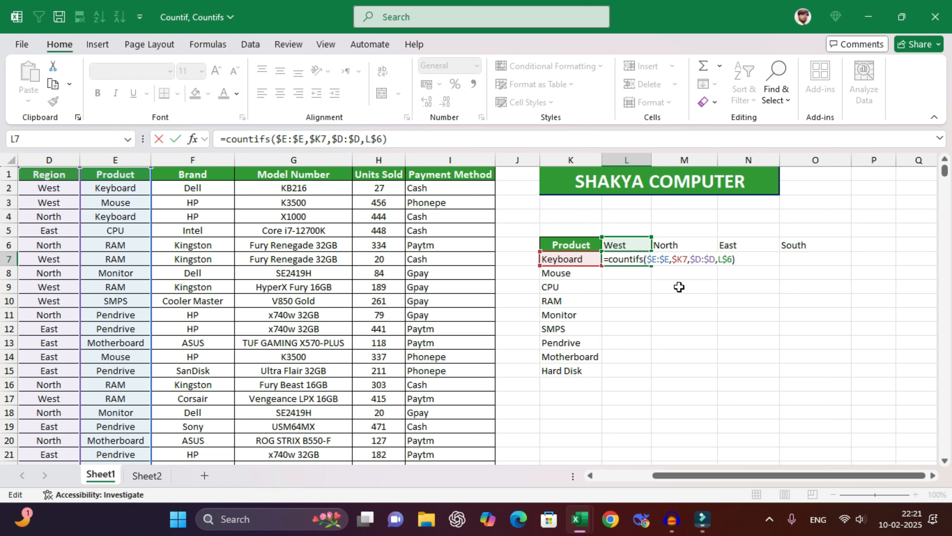
key("Return")
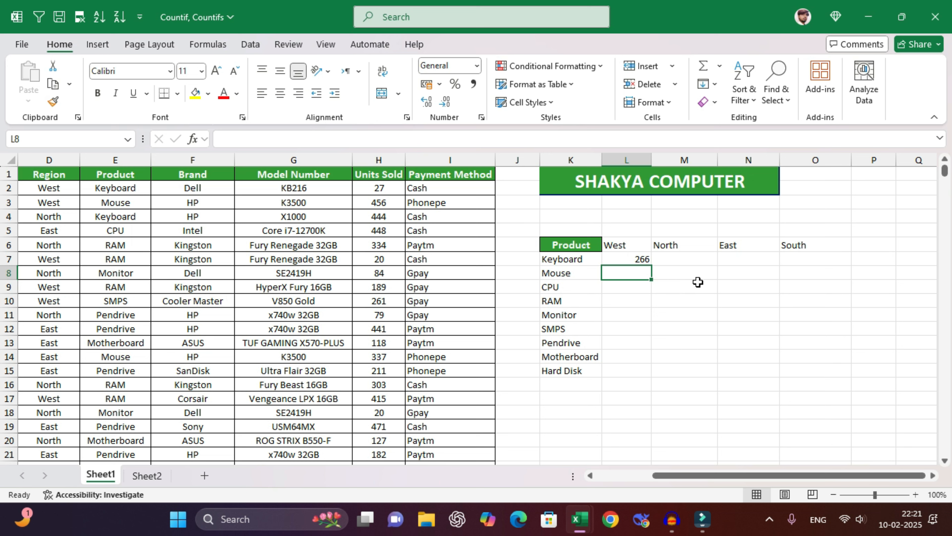
- Fill L7's COUNTIFS formula across to O and down to row 15
left_click(593, 258)
left_click(638, 243)
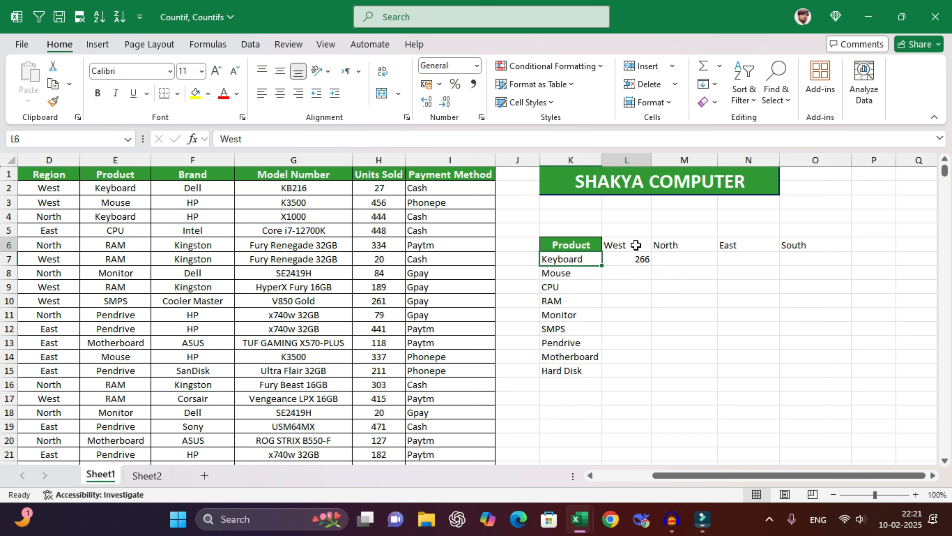
left_click(636, 259)
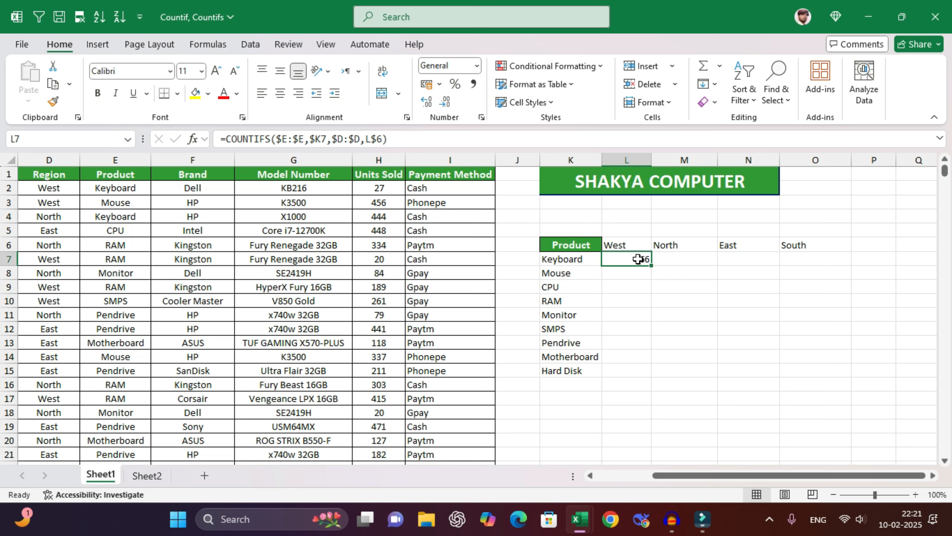
left_click_drag(653, 268, 845, 375)
- Inspect several filled counts and formulas, then select the whole product-by-region table
left_click_drag(565, 270, 581, 329)
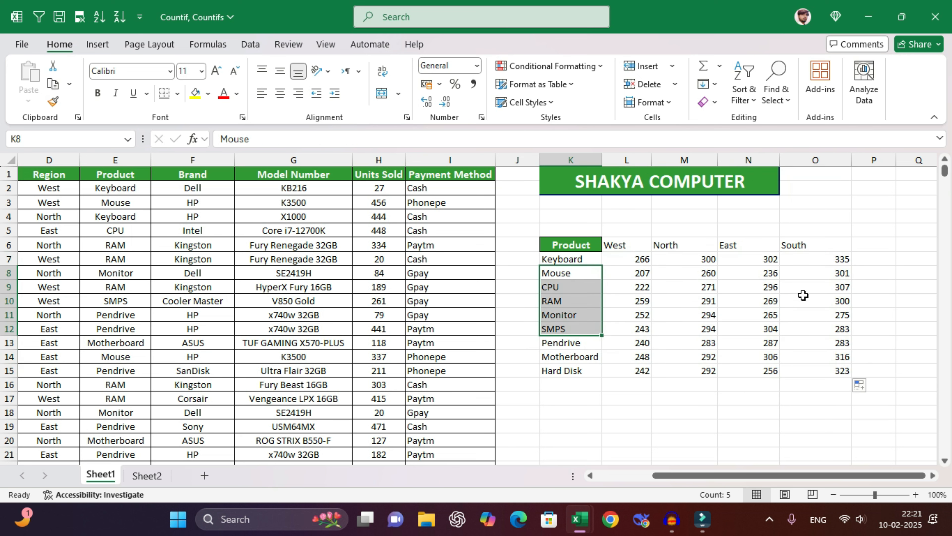
left_click(806, 306)
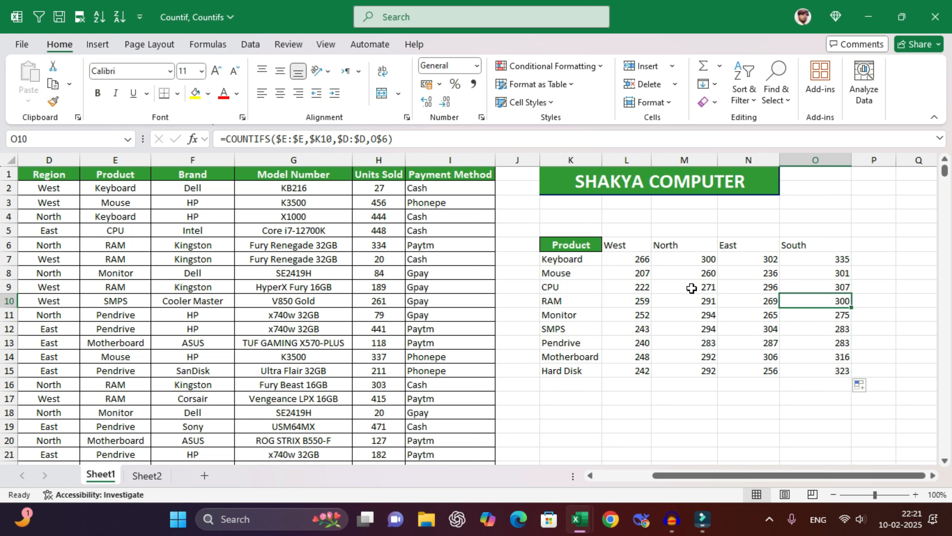
left_click(573, 273)
left_click_drag(623, 246, 828, 270)
left_click_drag(651, 244, 836, 245)
left_click(667, 245)
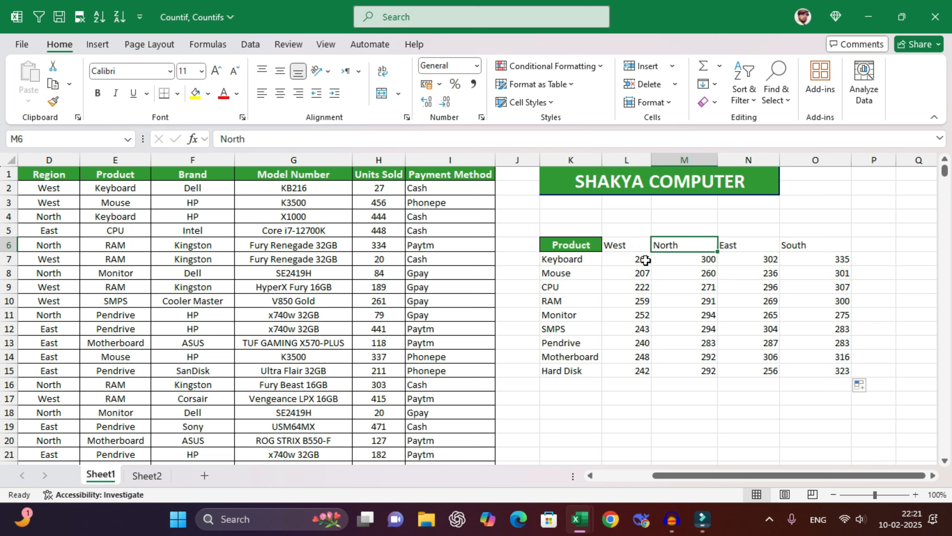
left_click(622, 259)
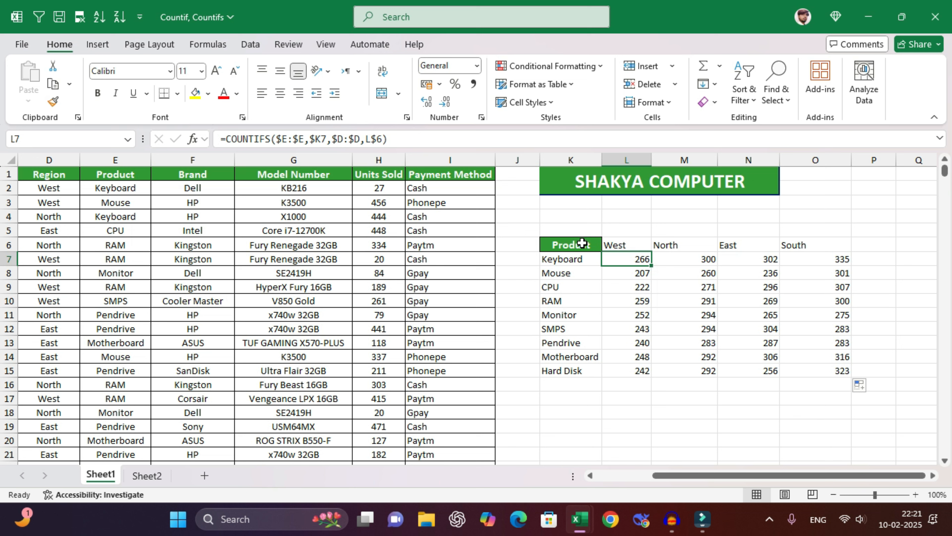
left_click_drag(582, 243, 825, 368)
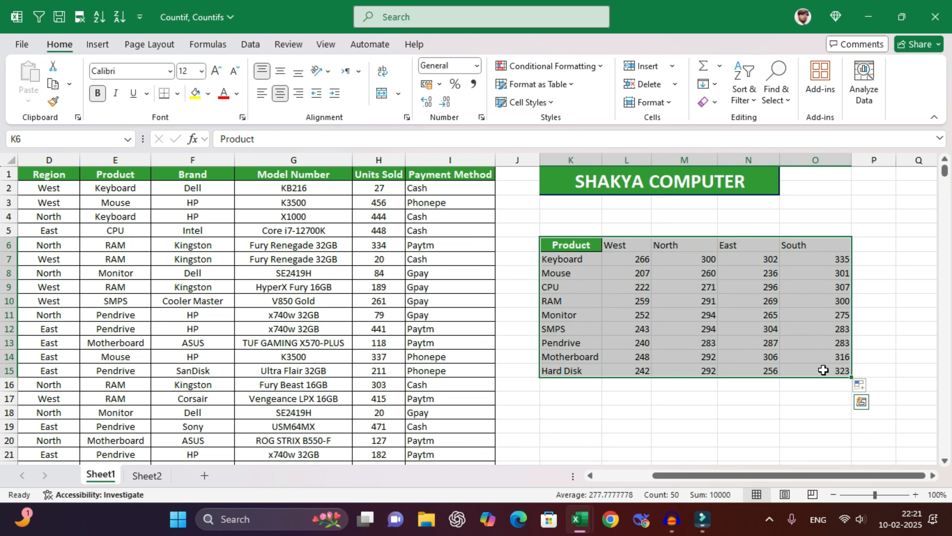
- Copy the table to K18 and clear its counts from L19:O27
key("ctrl+c")
scroll(674, 321, "down", 2)
left_click(574, 330)
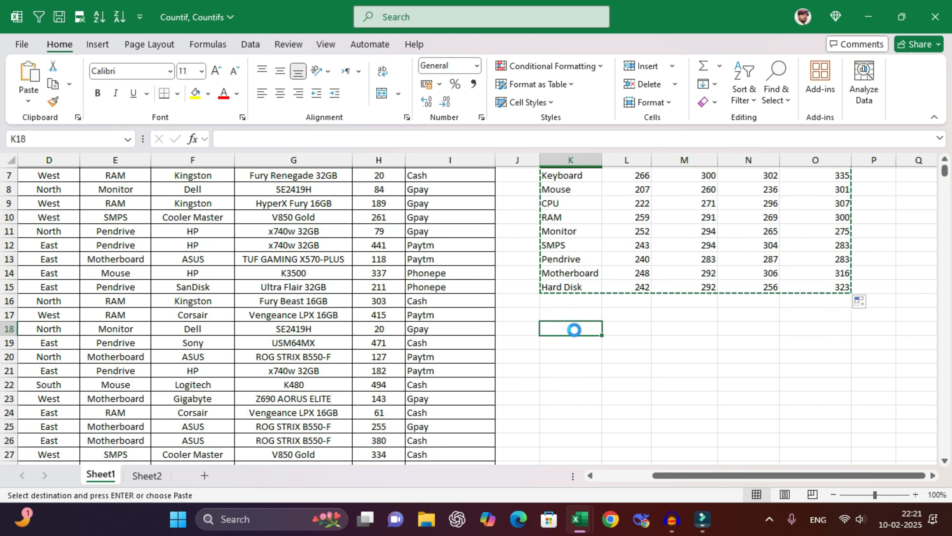
key("ctrl+v")
scroll(648, 339, "down", 1)
left_click_drag(634, 302, 821, 413)
key("Delete")
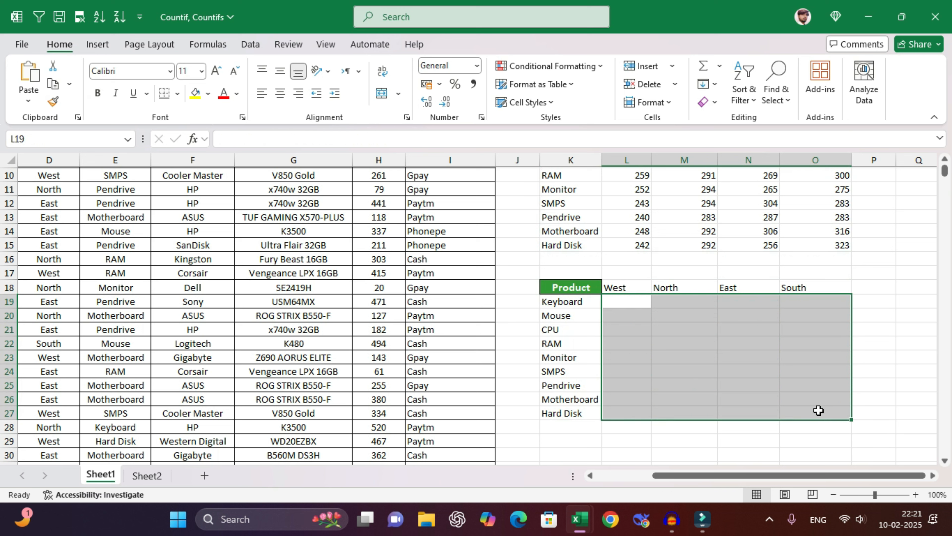
- Start =COUNTIFS(E:E,K19:K27 in L19 using the Product column and product list
left_click(644, 305)
type("=c")
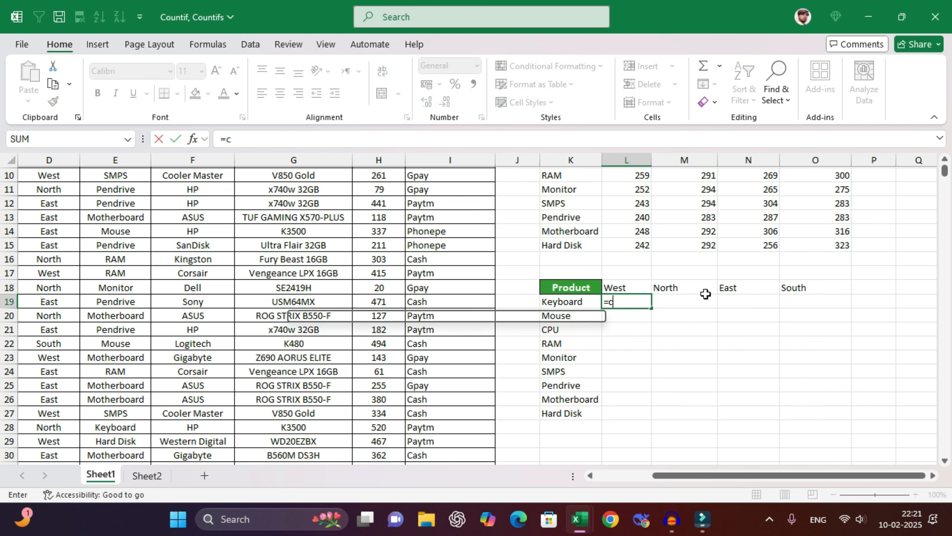
type("ountifs(")
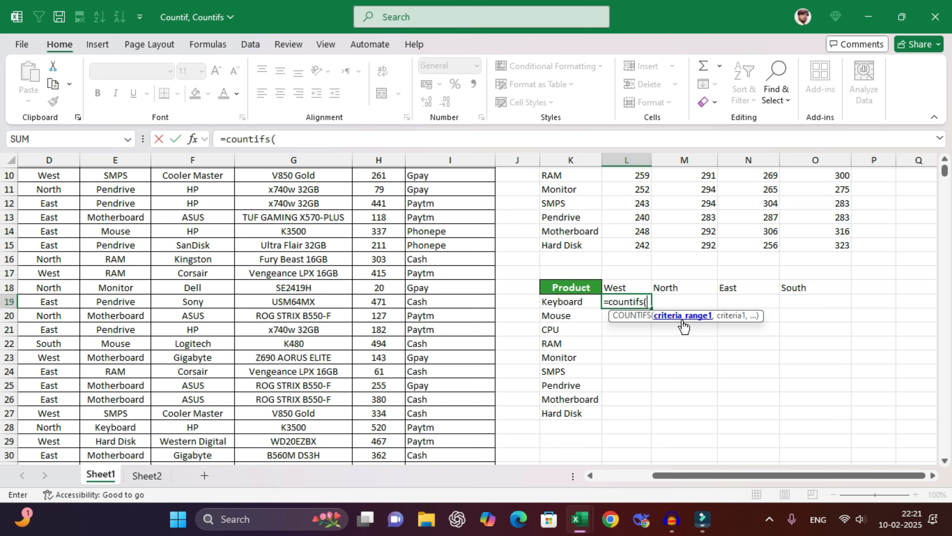
scroll(680, 323, "up", 3)
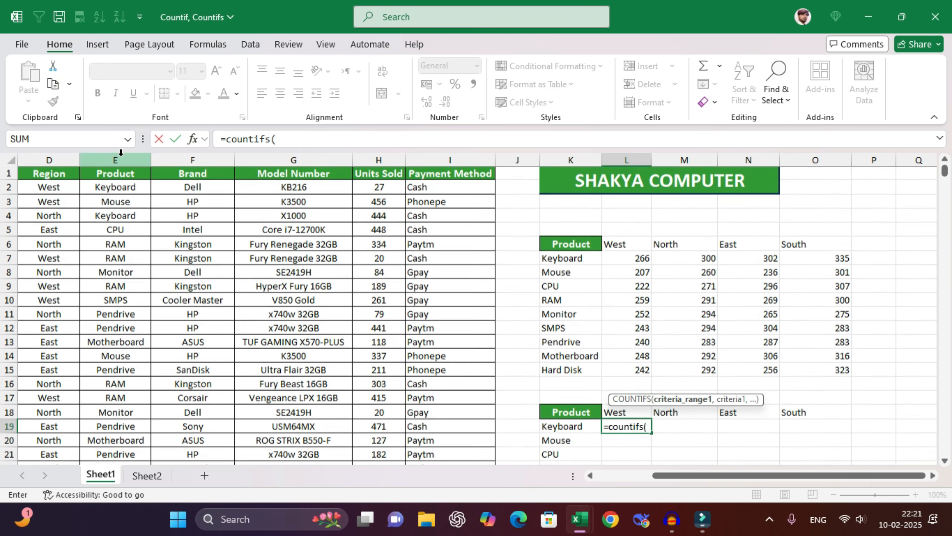
left_click(125, 159)
type(",")
scroll(742, 371, "down", 4)
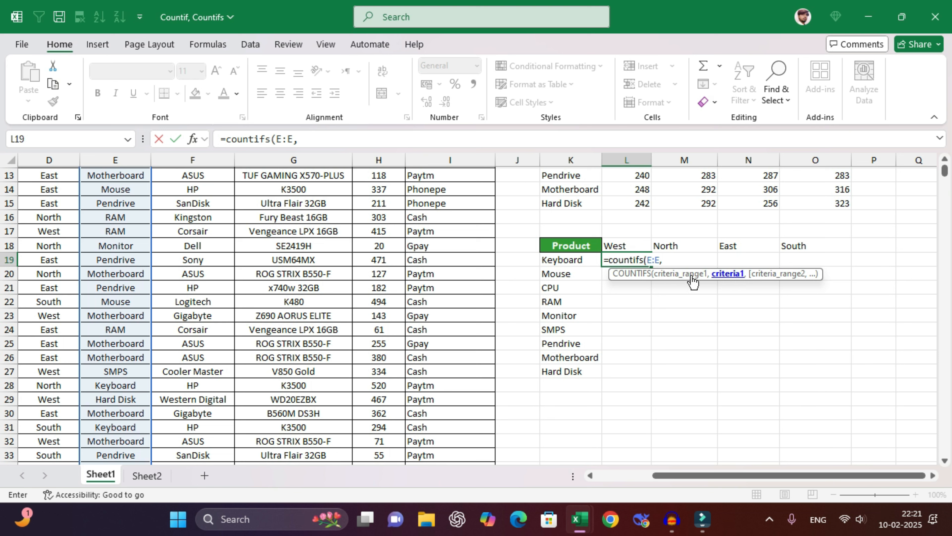
left_click_drag(583, 261, 596, 371)
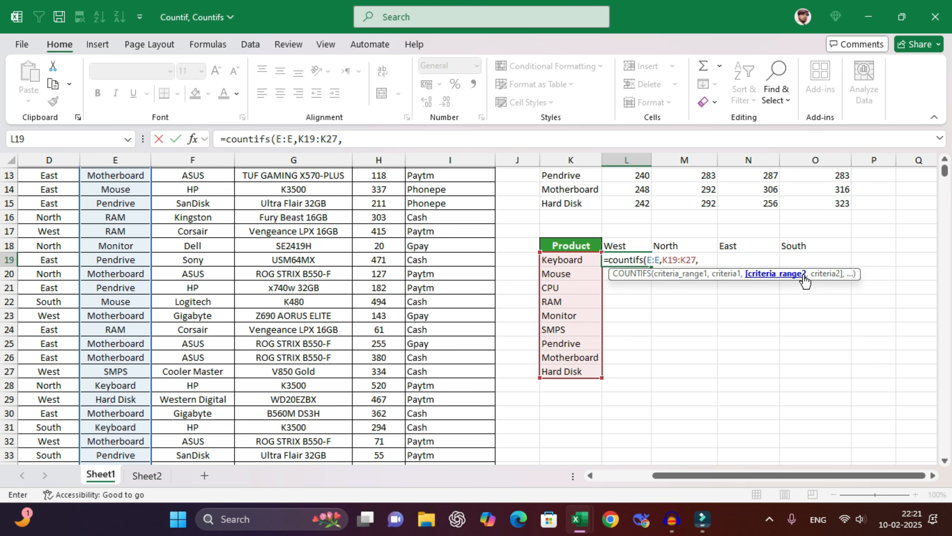
- Add D:D with region headers L18:O18 and commit so the counts spill
type(",")
scroll(85, 189, "up", 4)
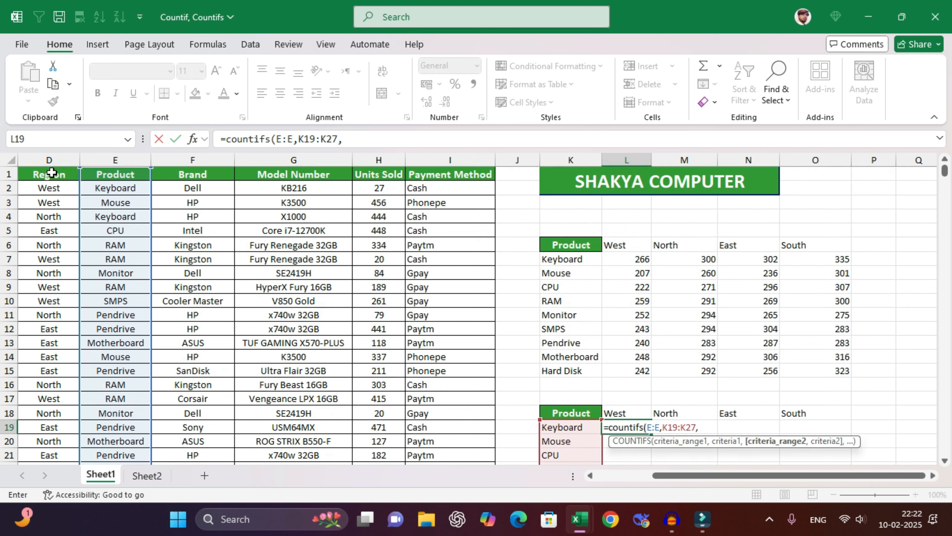
left_click(56, 160)
scroll(614, 293, "down", 4)
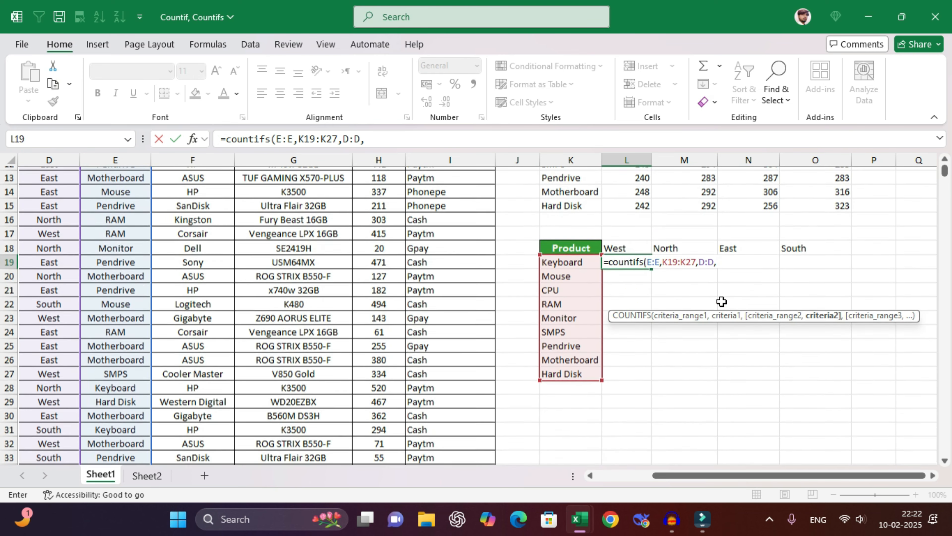
left_click_drag(616, 242, 809, 246)
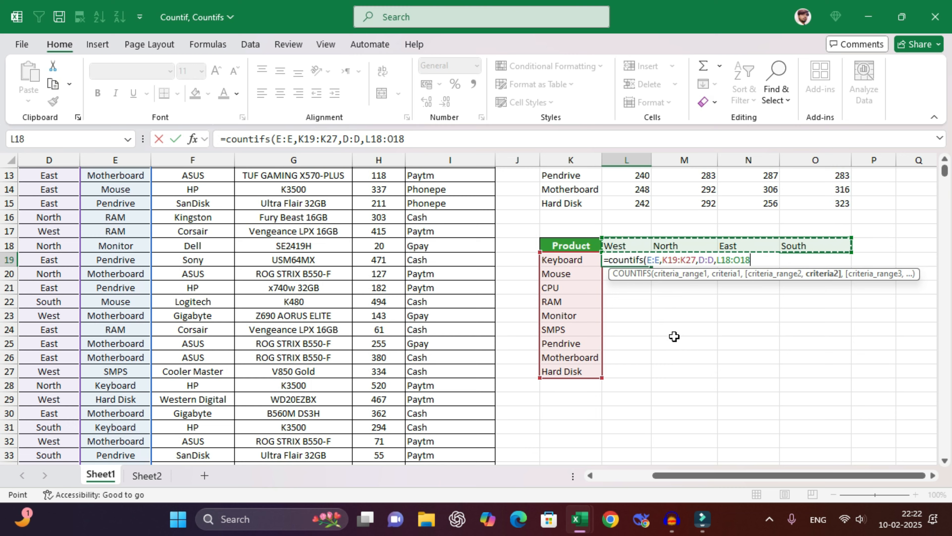
type(")")
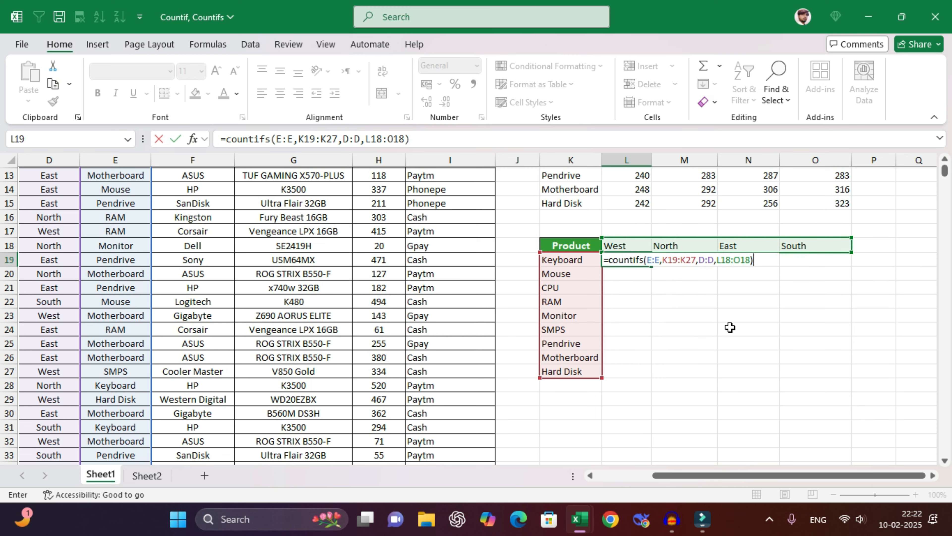
key("Return")
left_click(889, 271)
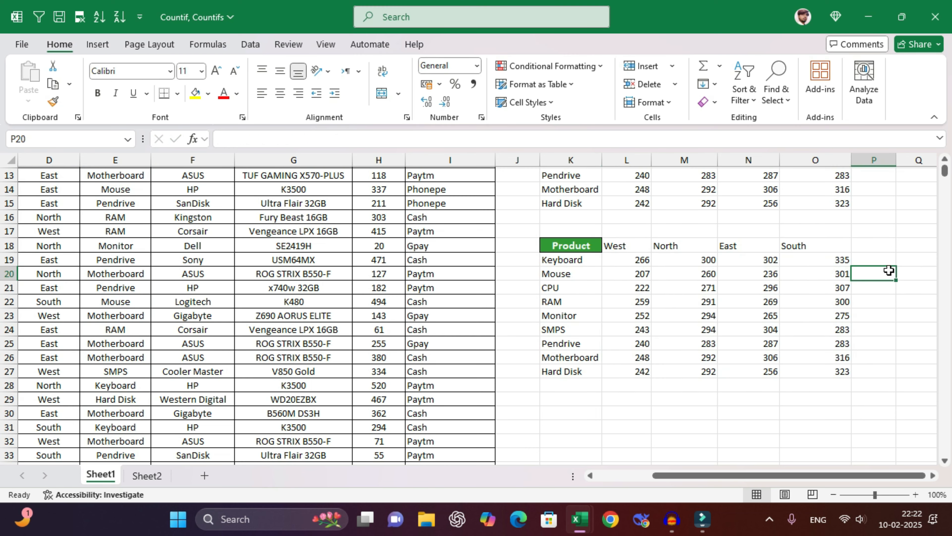
scroll(878, 267, "up", 4)
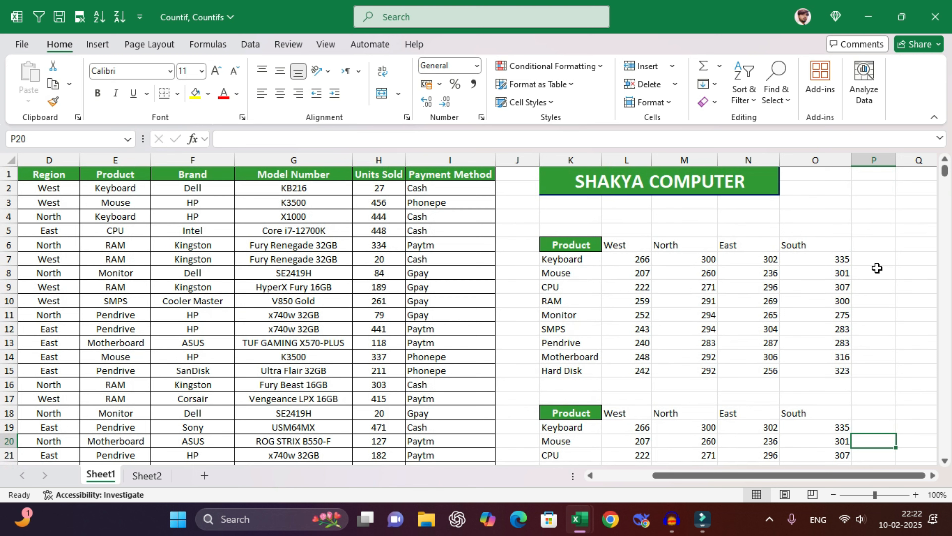
- Compare the spilling COUNTIFS in L19 with L7's formula, leaving both unchanged
scroll(877, 268, "down", 2)
scroll(878, 267, "down", 1)
double_click(622, 303)
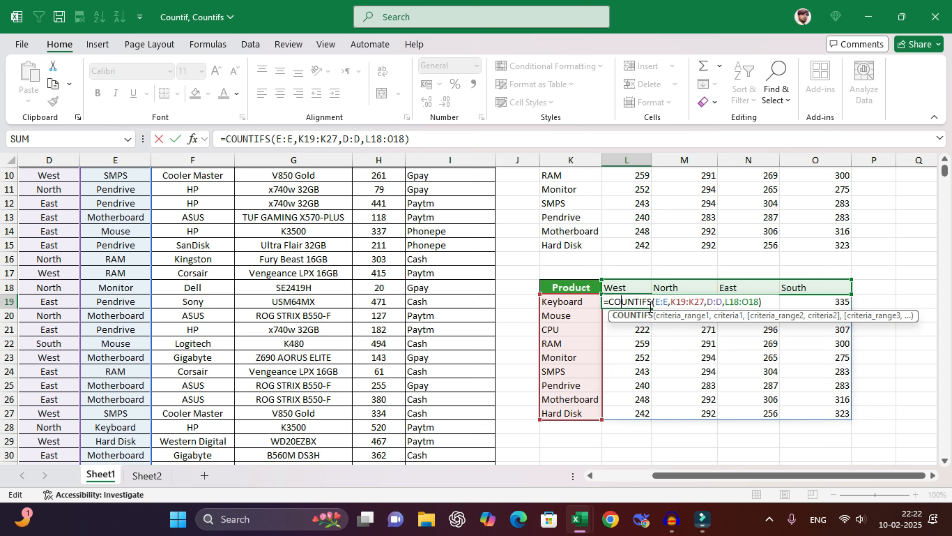
scroll(666, 319, "up", 2)
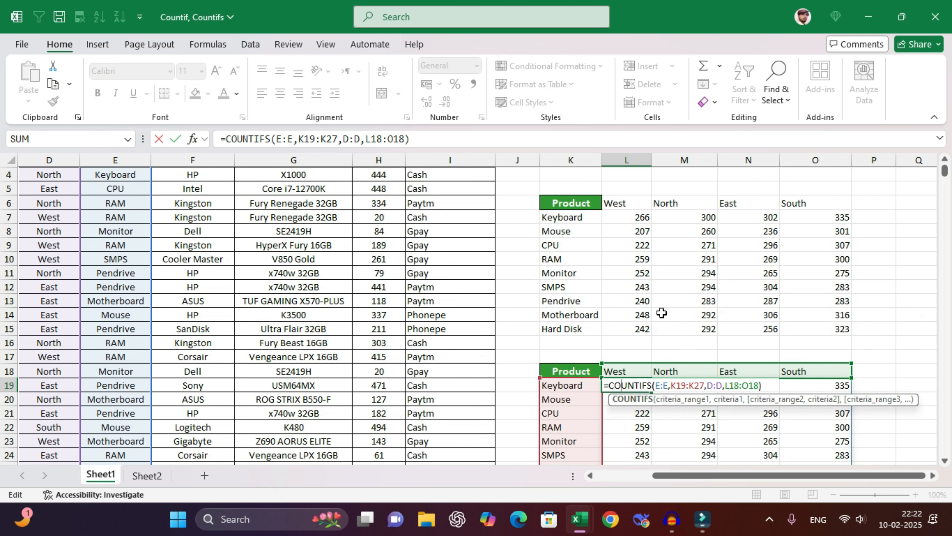
key("Escape")
double_click(621, 216)
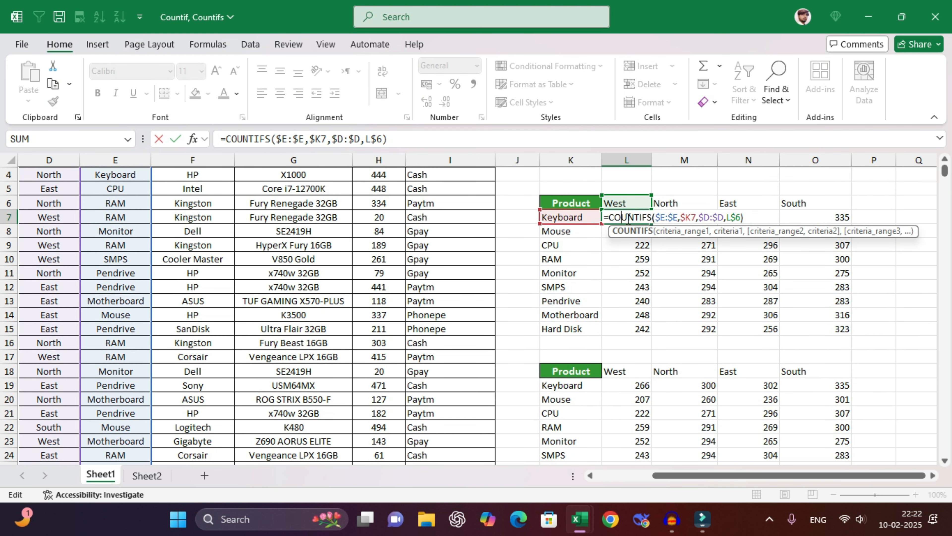
key("Escape")
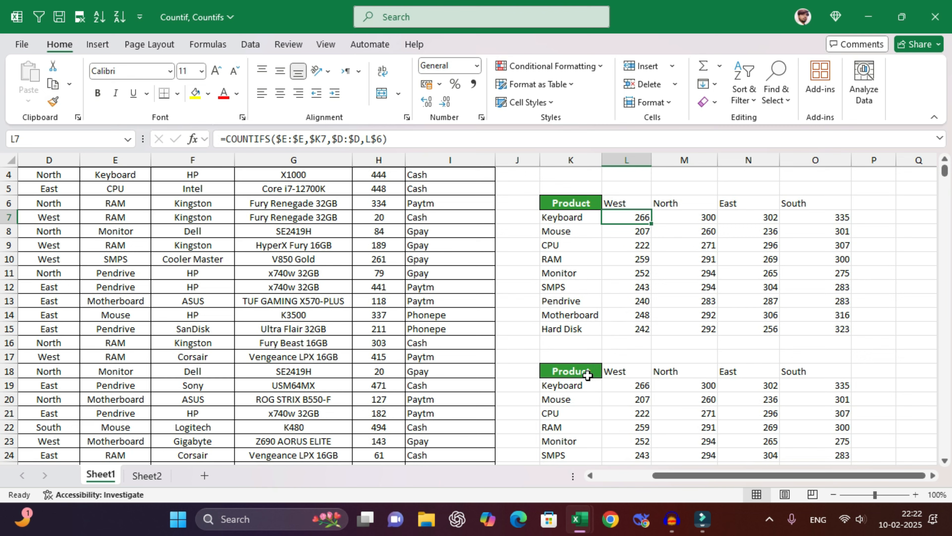
- Check L19 against its Keyboard label and West heading, then switch to Sheet2
scroll(586, 375, "down", 2)
left_click(588, 302)
left_click(616, 289)
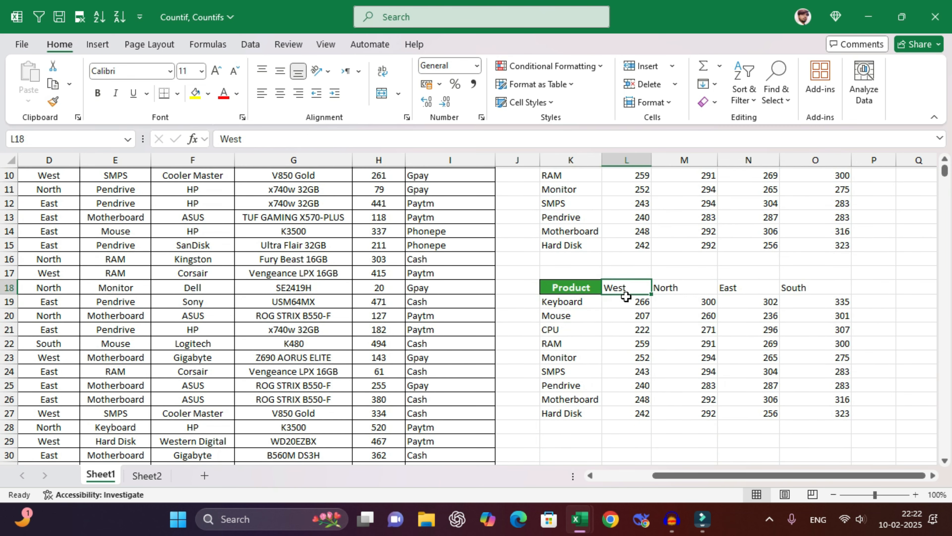
left_click(623, 302)
left_click(577, 302)
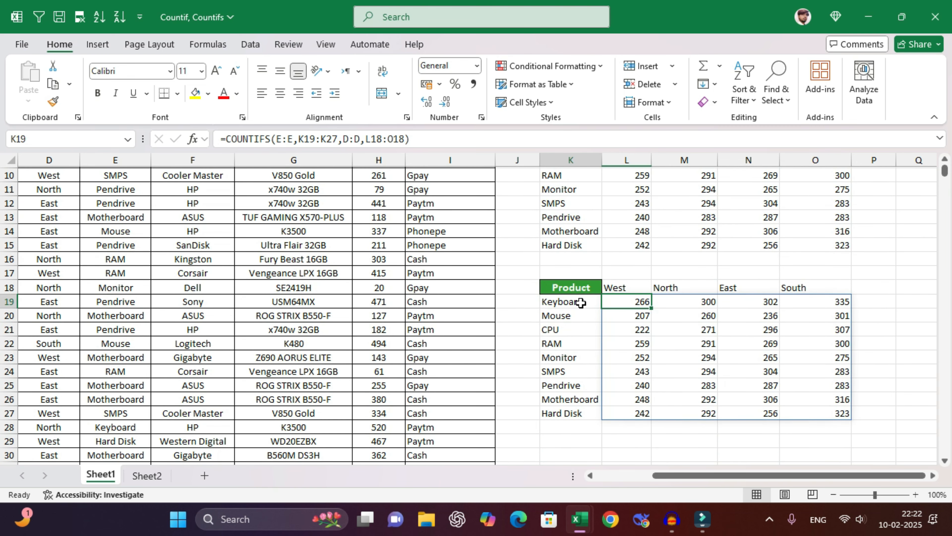
left_click(625, 288)
left_click(633, 302)
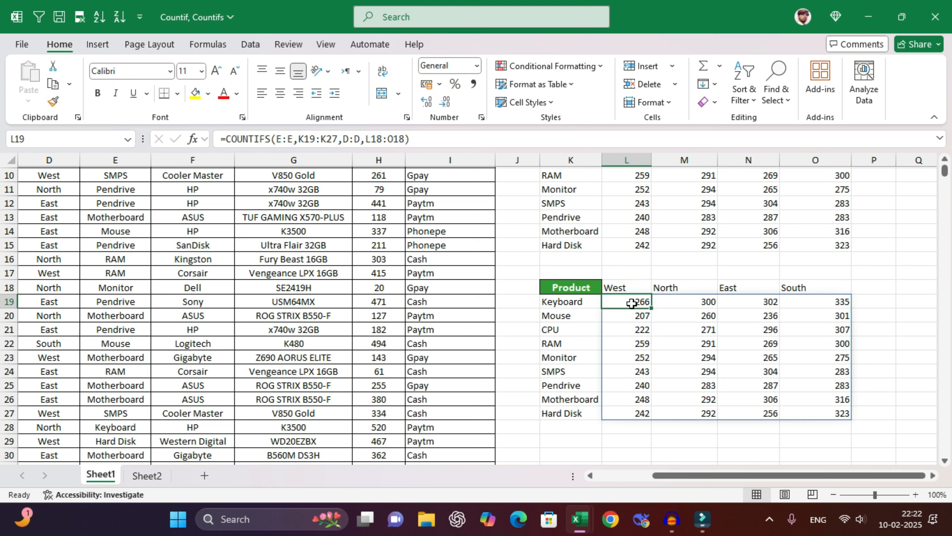
left_click(154, 477)
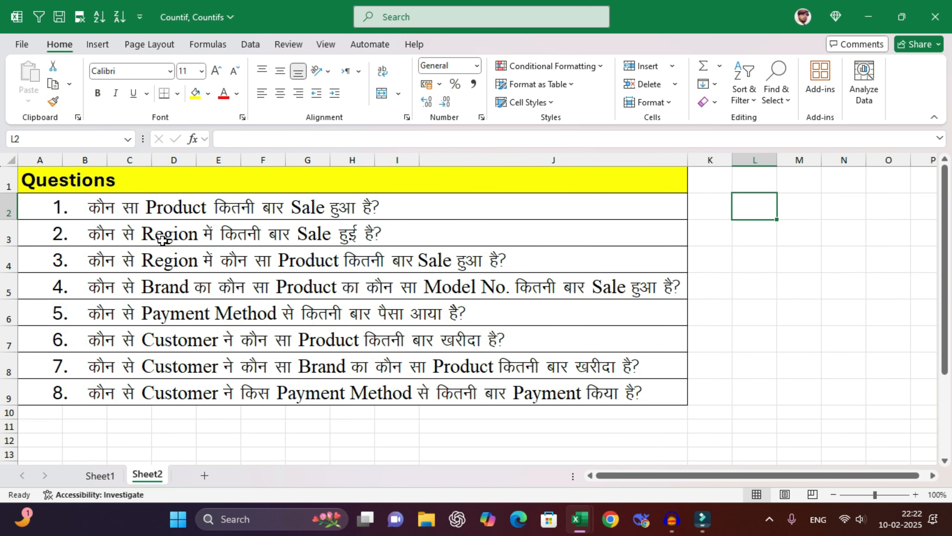
- Review the region/product and brand/product/model questions, then return to Sheet1
left_click(106, 265)
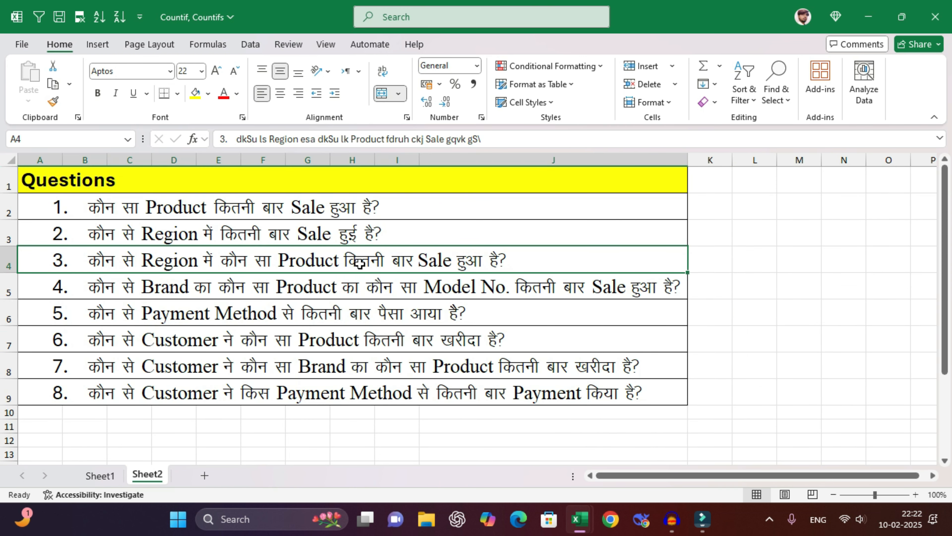
left_click(133, 297)
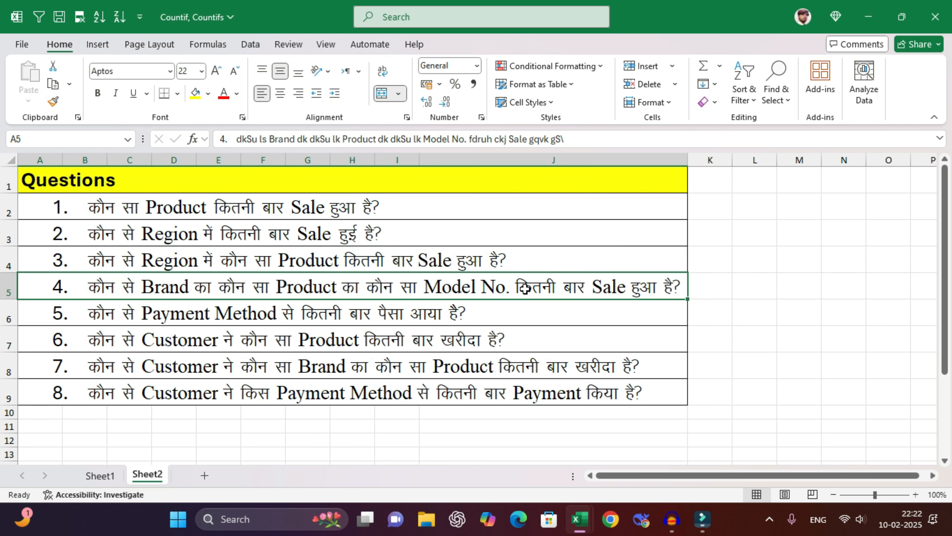
left_click(99, 475)
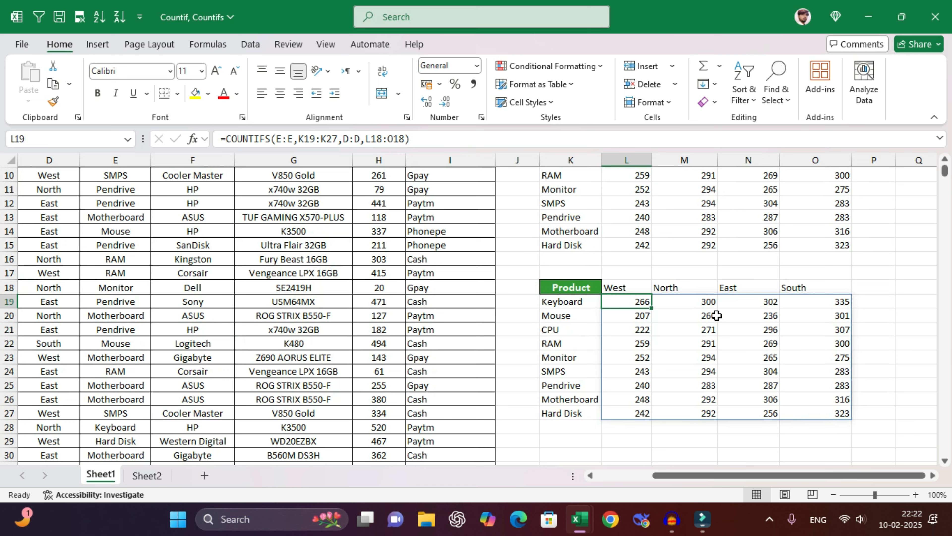
- Clear all contents and formatting from the count tables in K1:P29 and below
left_click_drag(868, 436, 584, 132)
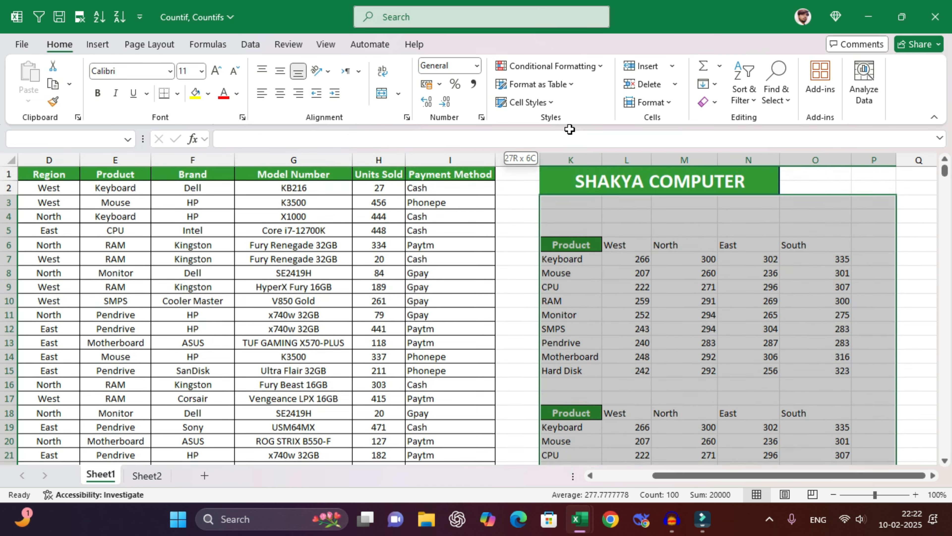
left_click_drag(571, 221, 874, 443)
left_click(716, 103)
left_click(726, 122)
scroll(635, 227, "up", 9)
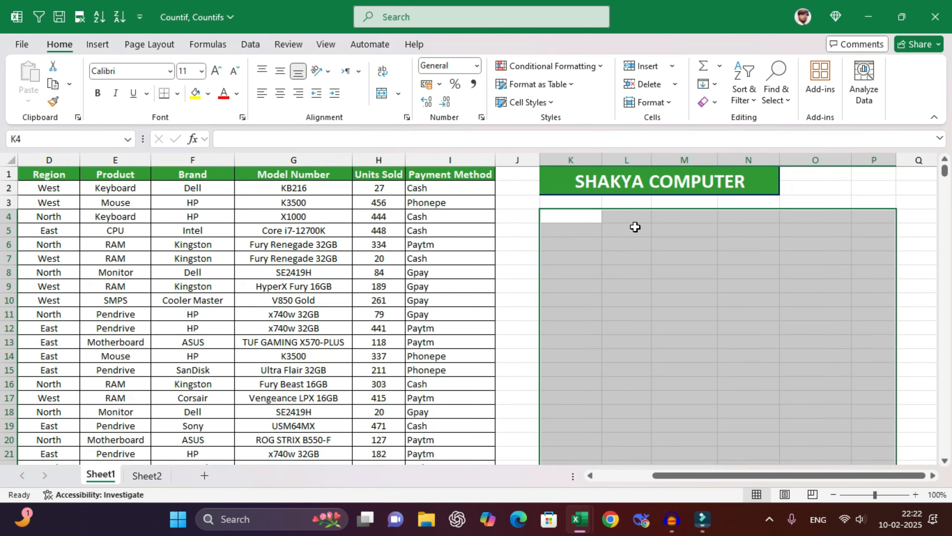
- Copy HP from F3 into K7 and Mouse from E3 into L7
left_click(575, 259)
left_click(575, 259)
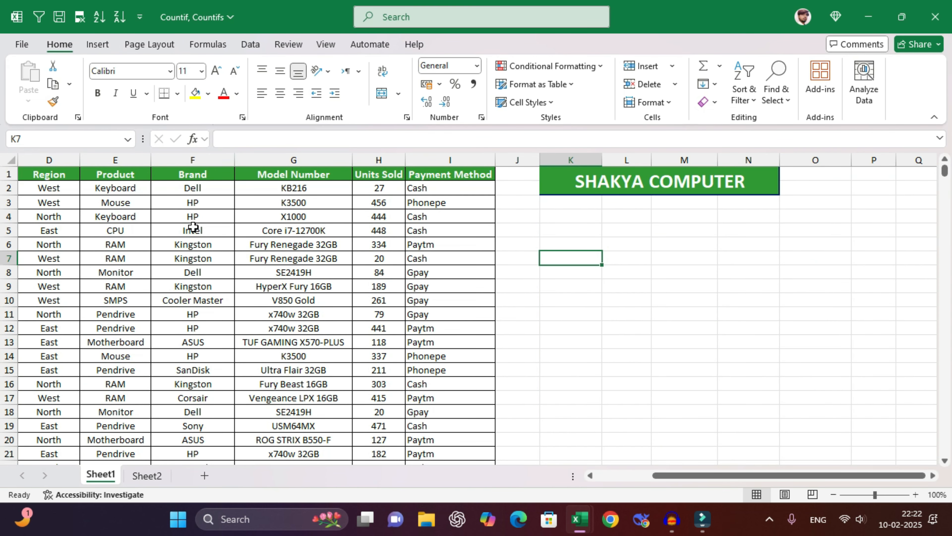
left_click(195, 206)
key("ctrl+c")
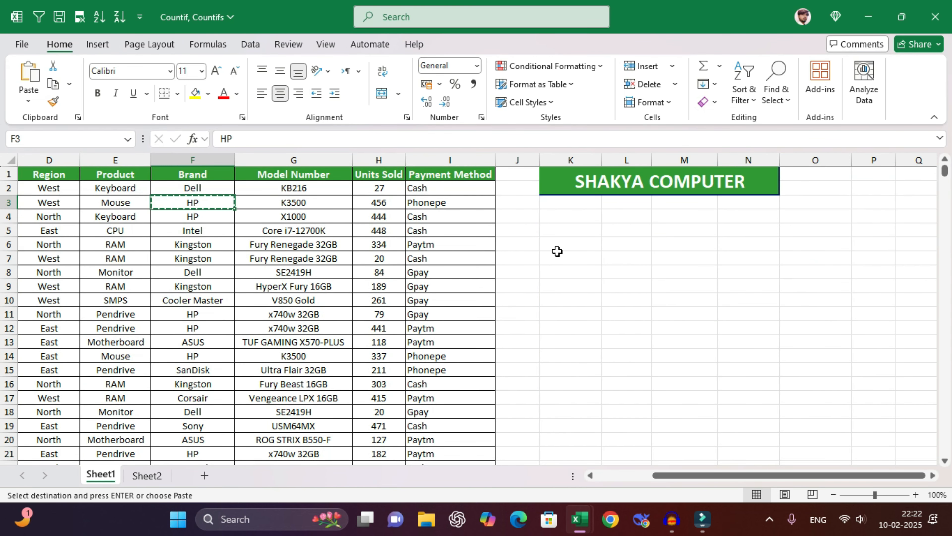
left_click(590, 260)
key("ctrl+v")
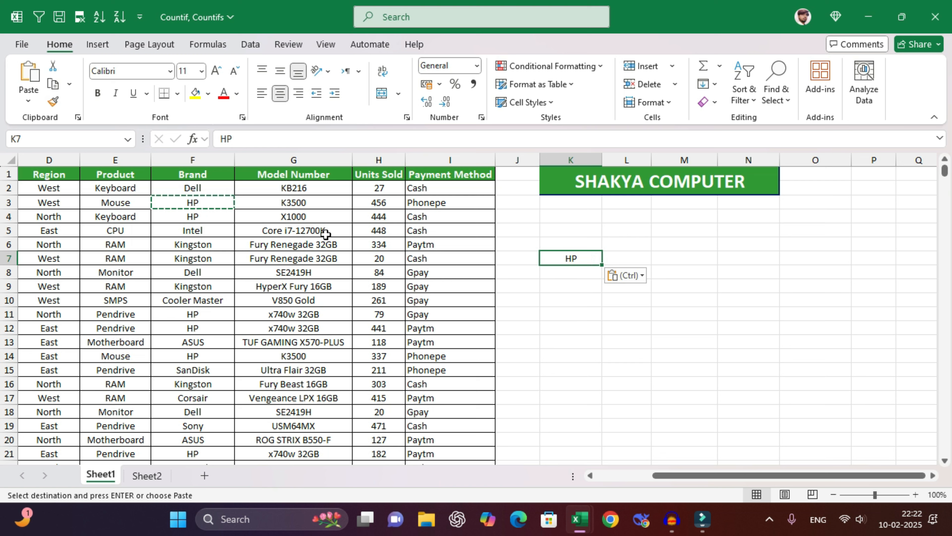
left_click(129, 203)
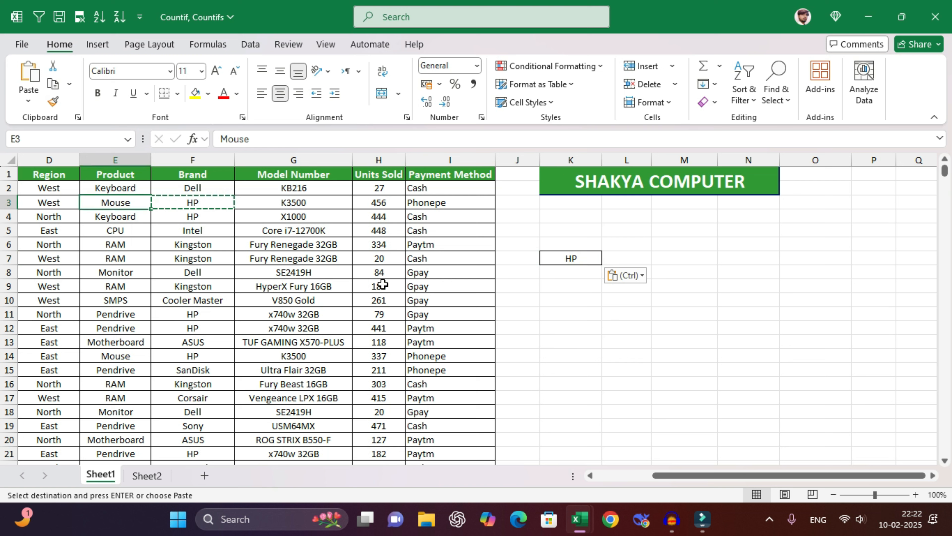
key("ctrl+c")
left_click(634, 258)
key("ctrl+v")
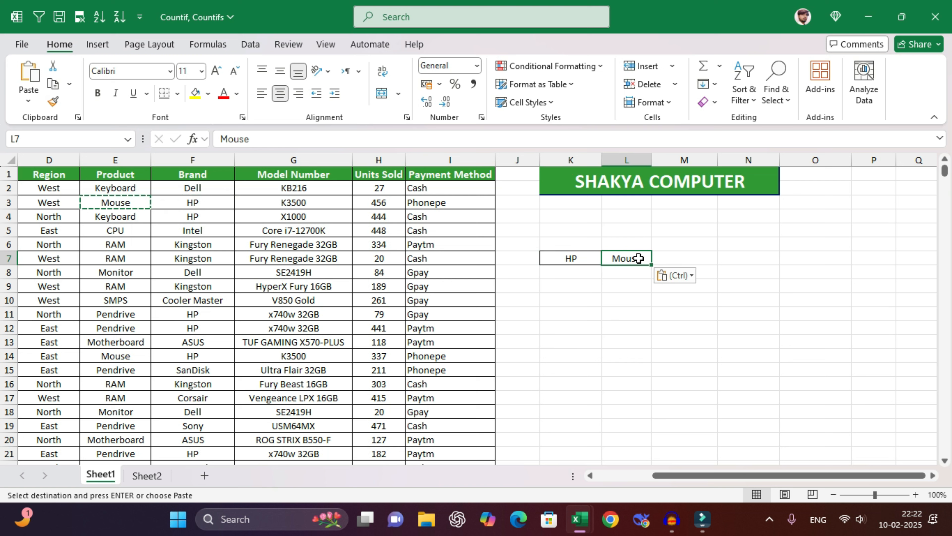
left_click(302, 204)
- Copy the K3500 model number from G3 into M7
key("ctrl+c")
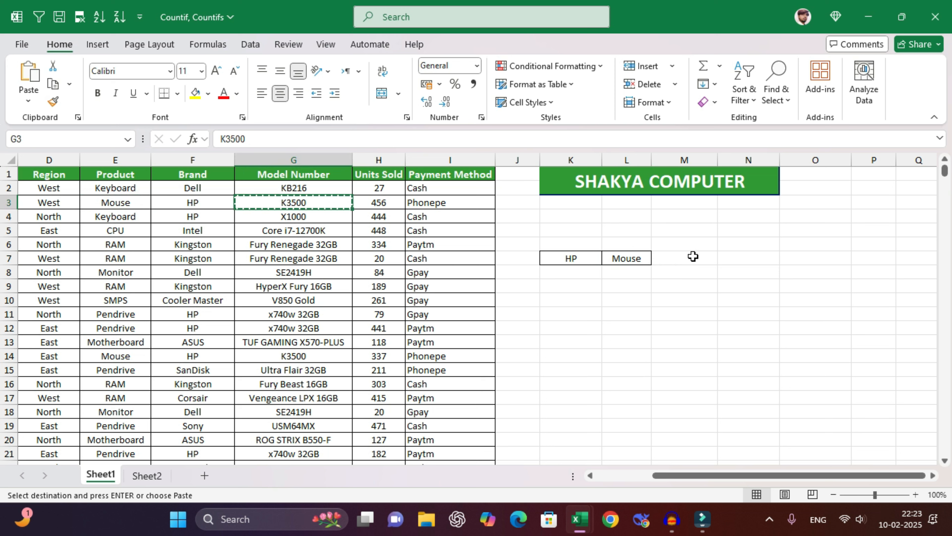
left_click(693, 256)
key("ctrl+v")
- Enter the headings Brand, Product and Model No. in K6:M6, fixing the 'Producty' typo
left_click(562, 245)
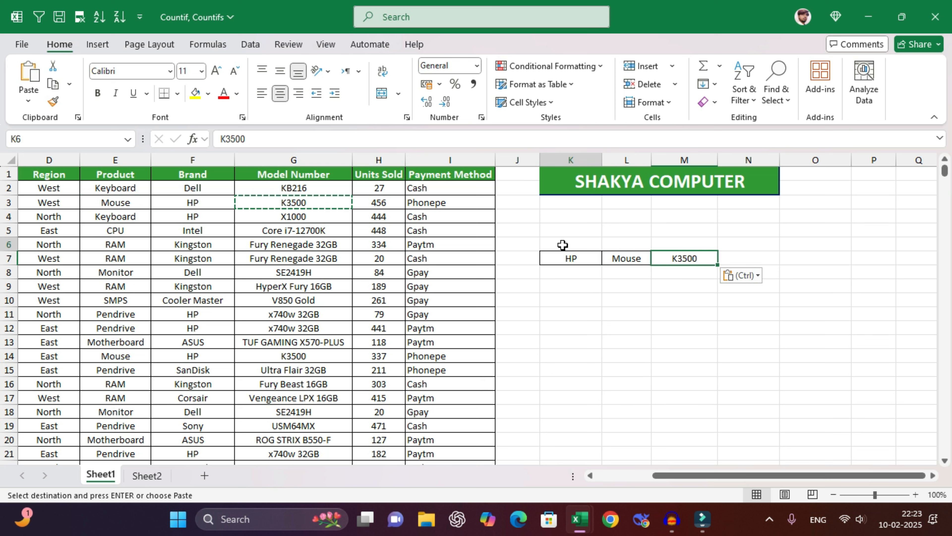
type("Bra")
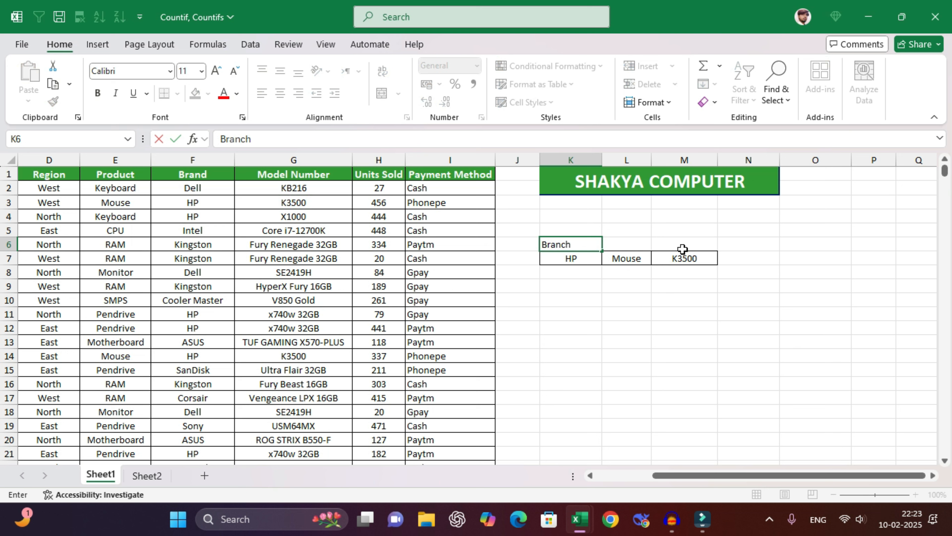
type("nd")
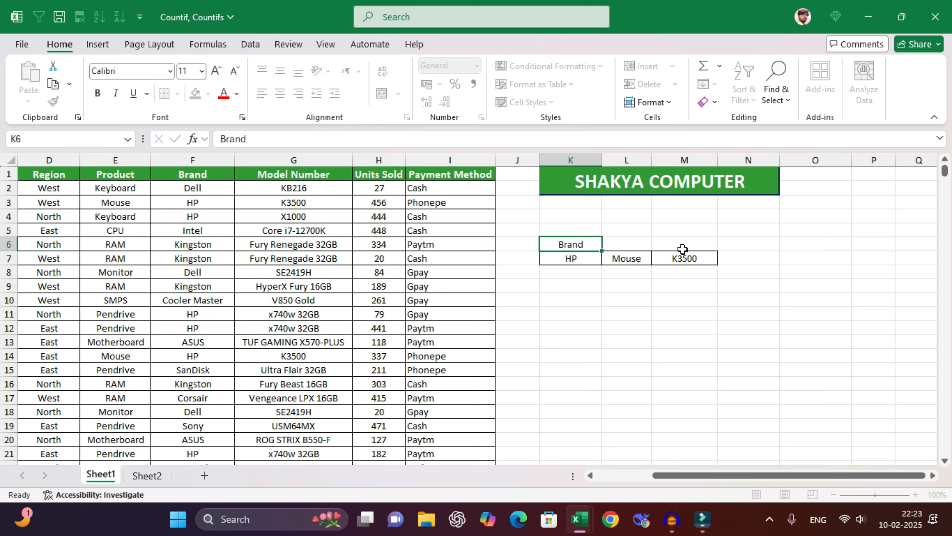
key("Tab")
type("Producty")
left_click(682, 249)
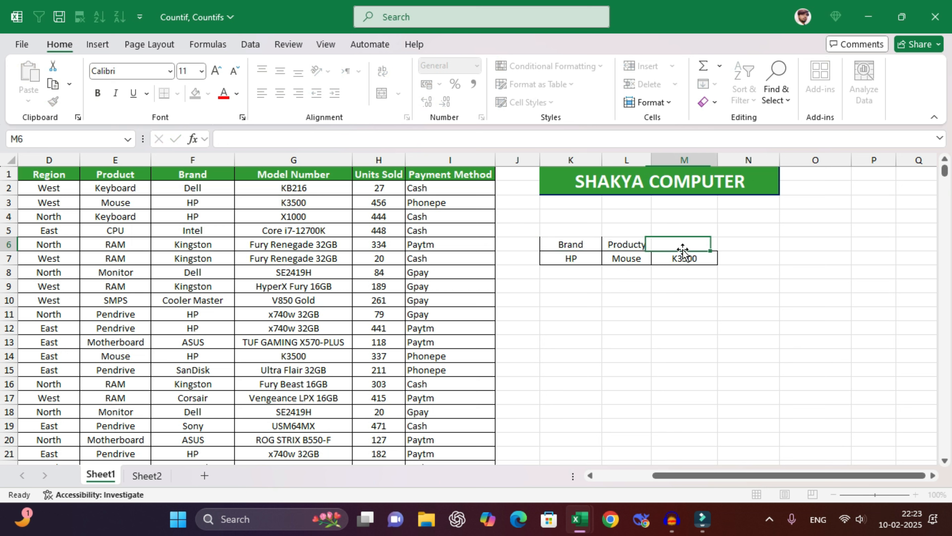
key("Left")
key("F2")
key("BackSpace")
key("Tab")
type("Model")
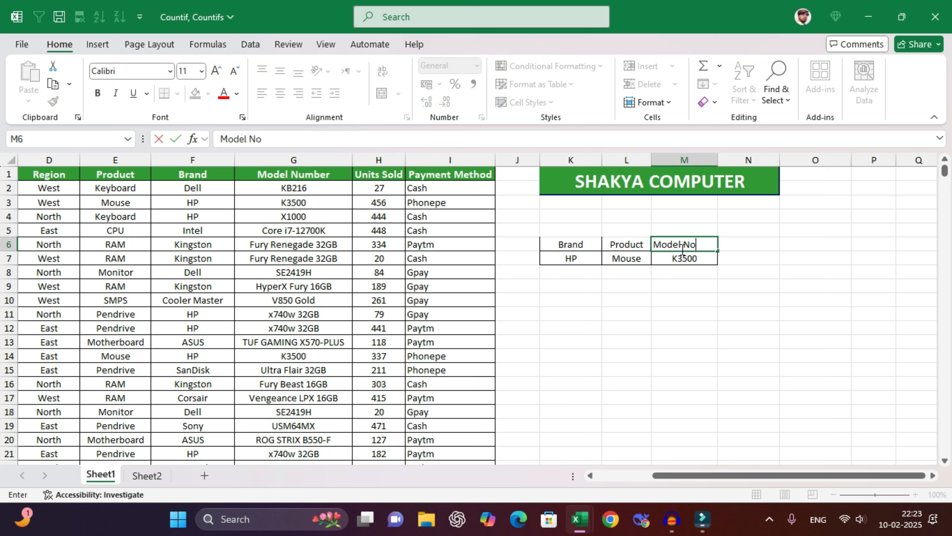
type(" No.")
key("Return")
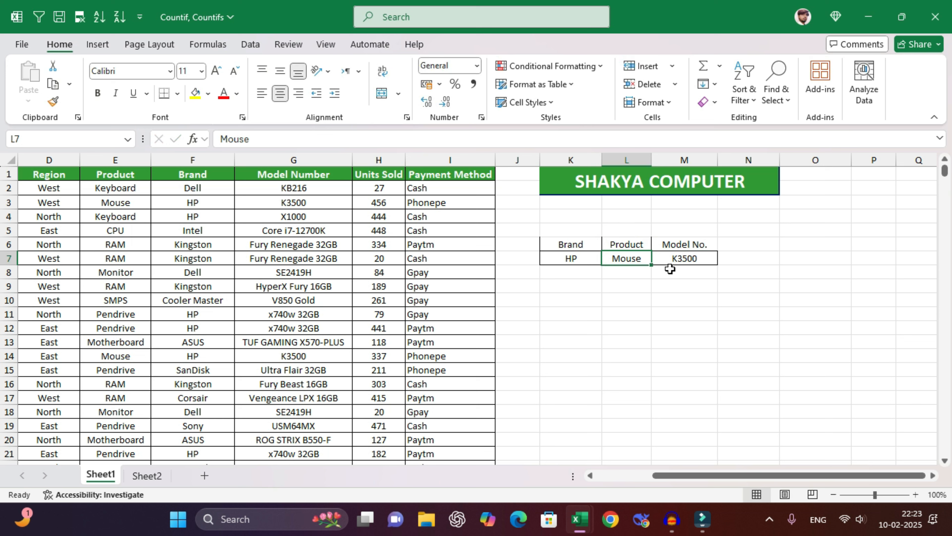
- Review the Mouse and K3500 criteria, then select M9 for the count formula
left_click(570, 282)
left_click(648, 259)
left_click(686, 258)
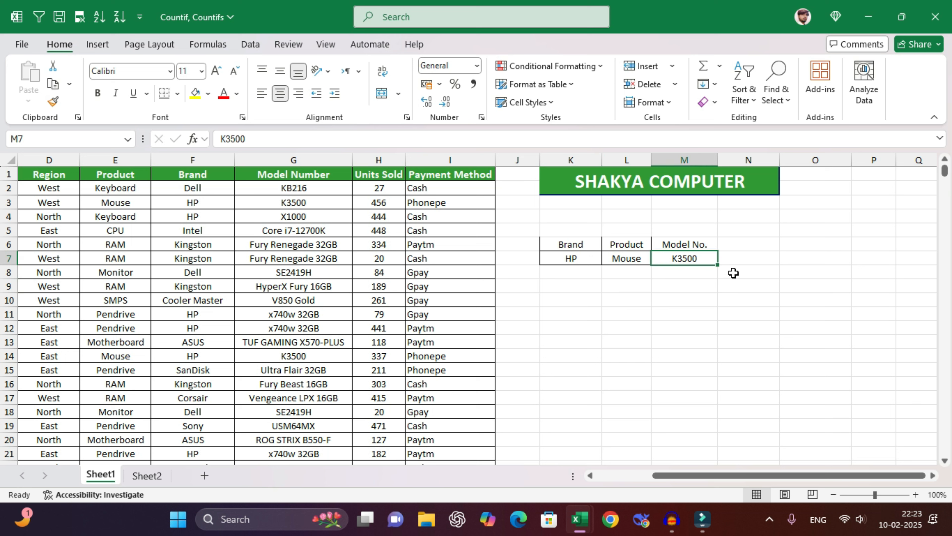
left_click(711, 286)
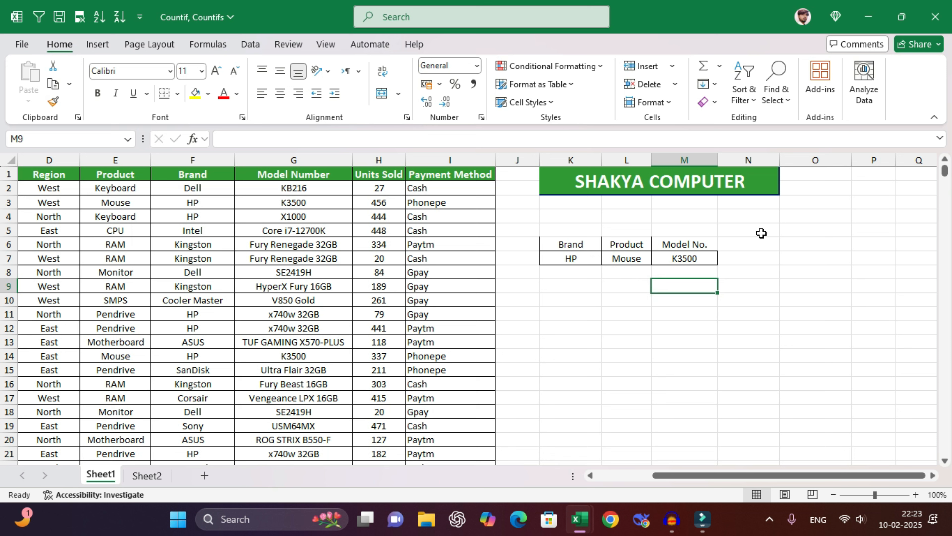
- Enter =COUNTIFS(F:F,K7,E:E,L7,G:G,M7) in M9, which returns 190
type("=countifs")
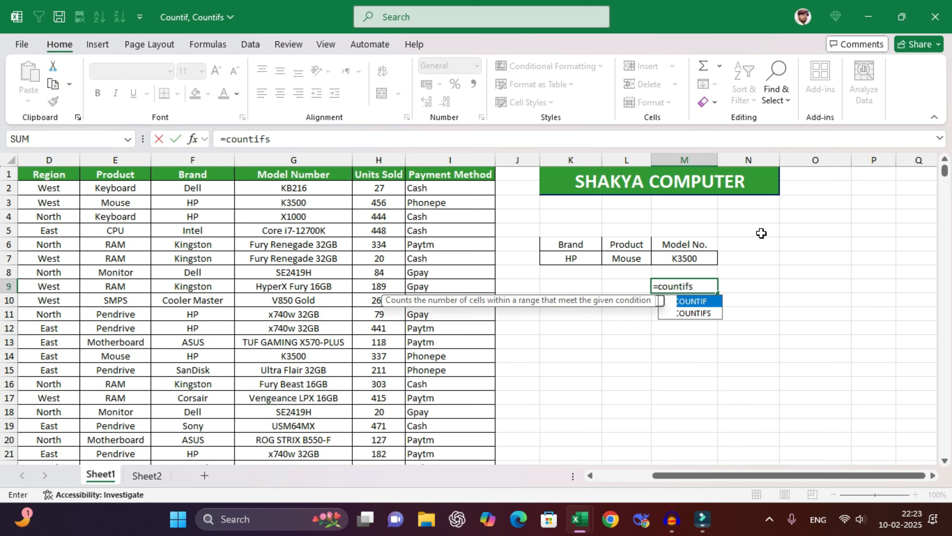
type("(")
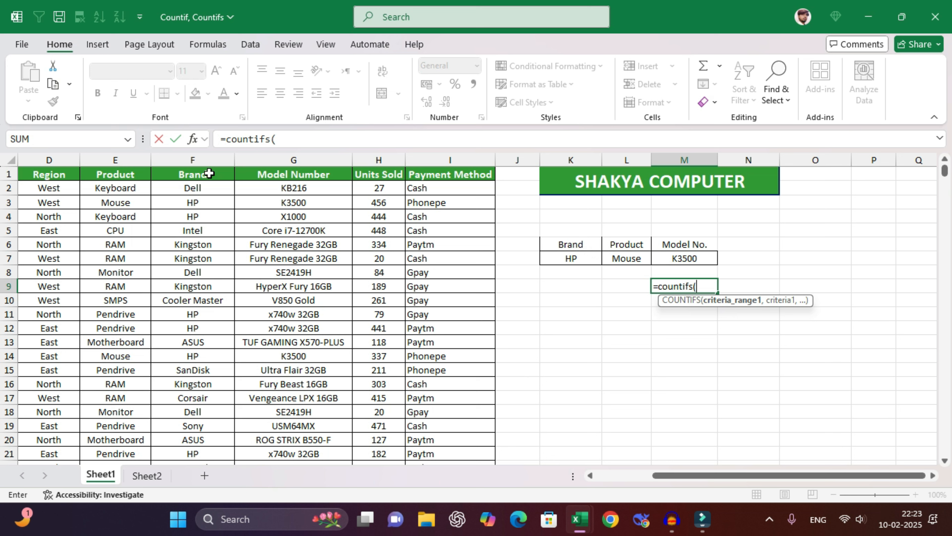
left_click(197, 162)
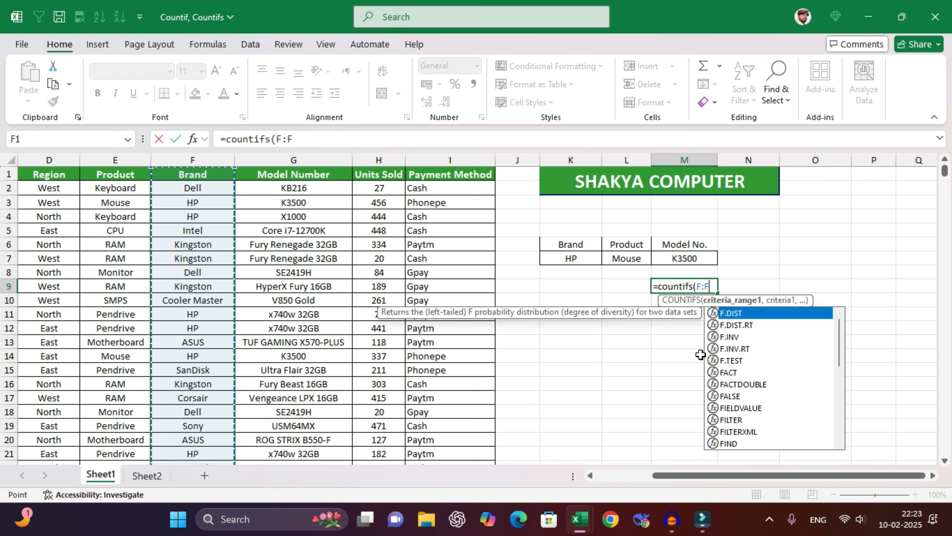
type(",")
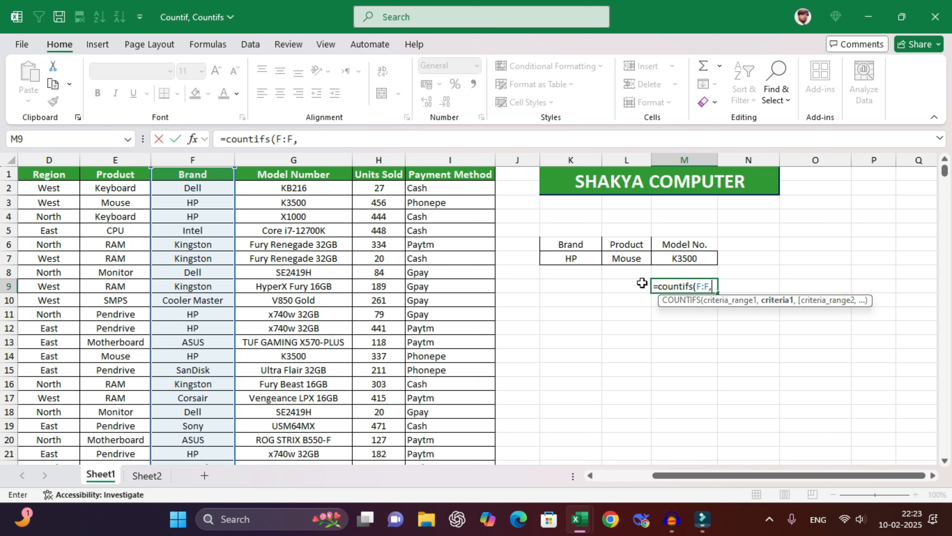
left_click(575, 261)
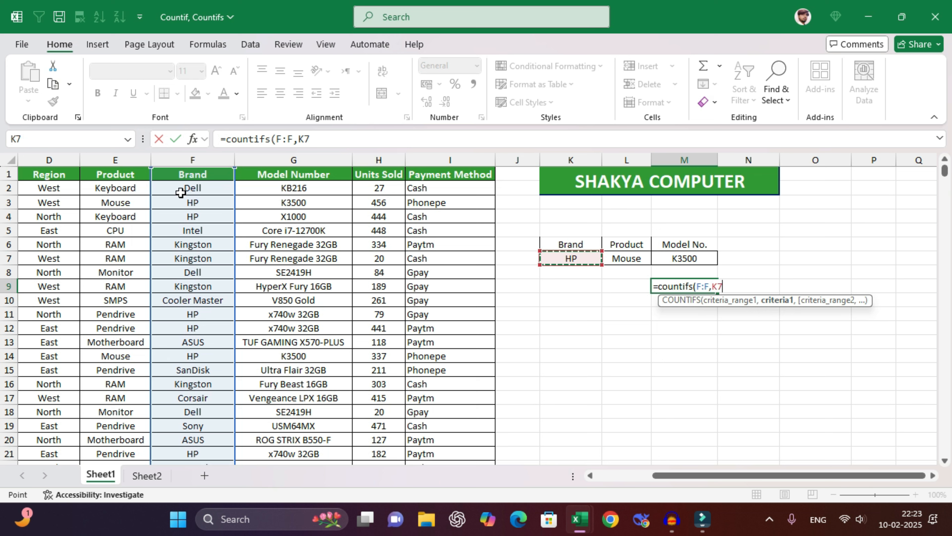
type(",")
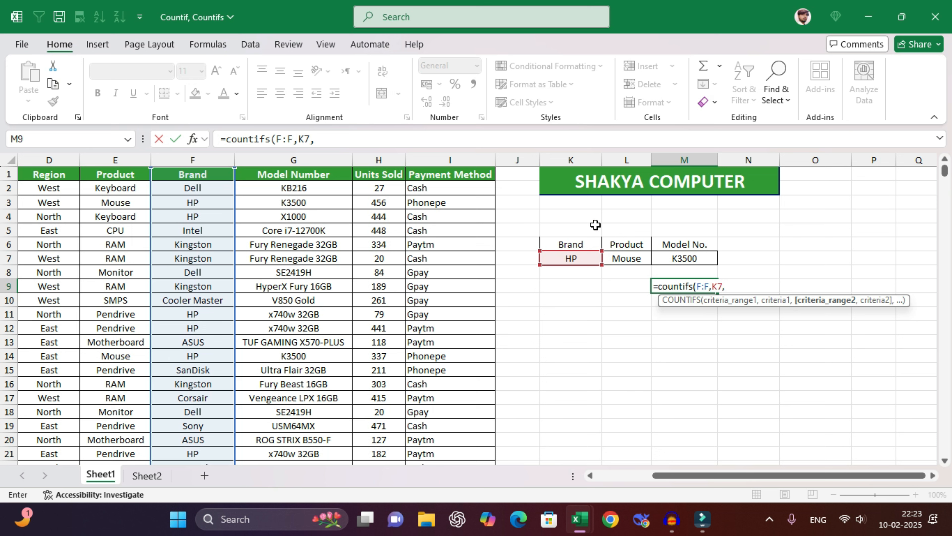
left_click(110, 161)
type(",")
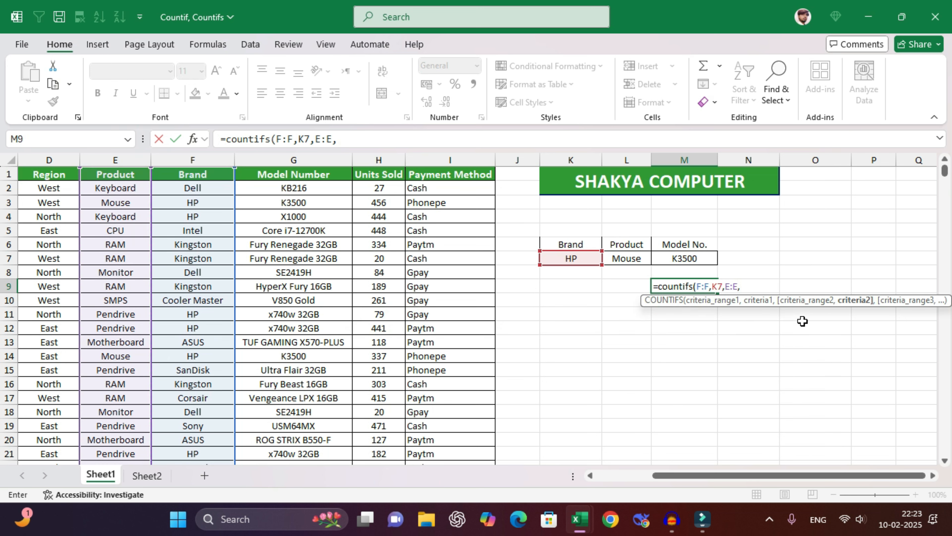
left_click(633, 258)
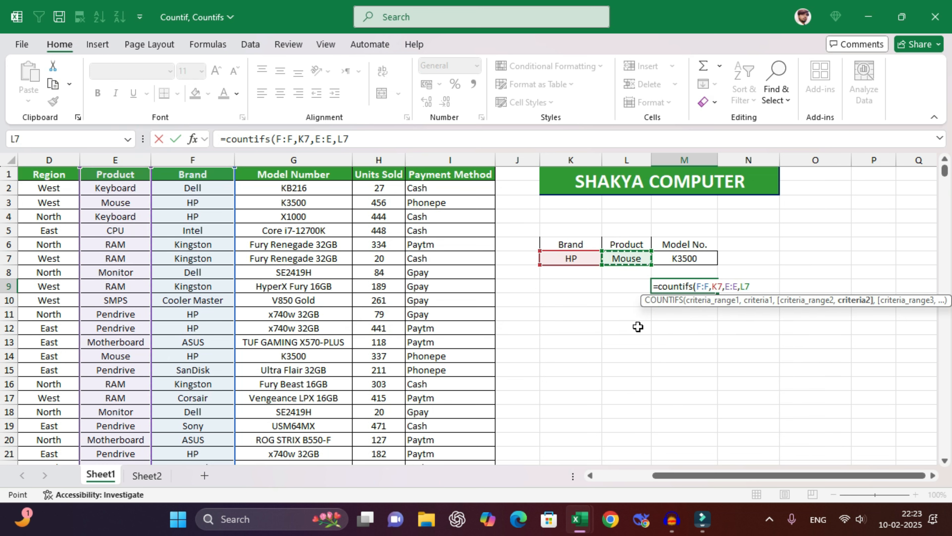
type(",")
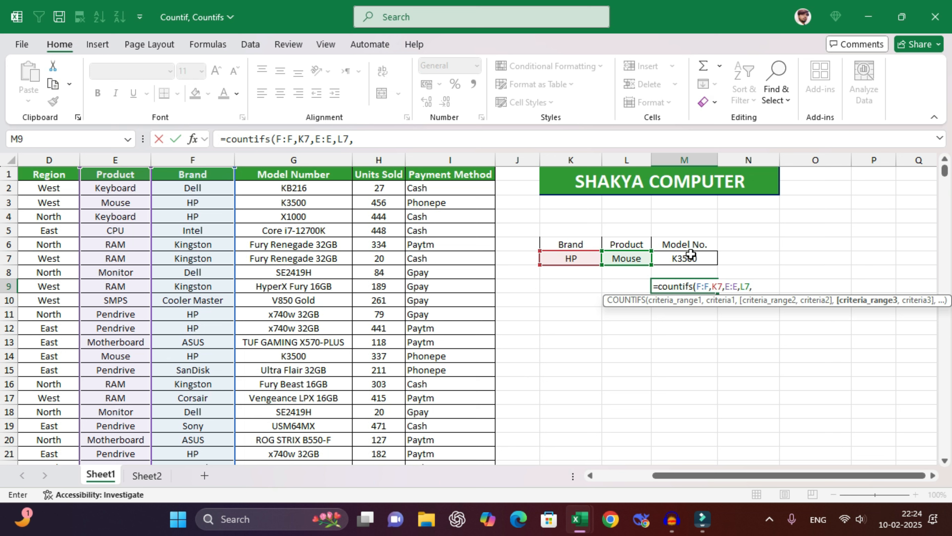
left_click(306, 159)
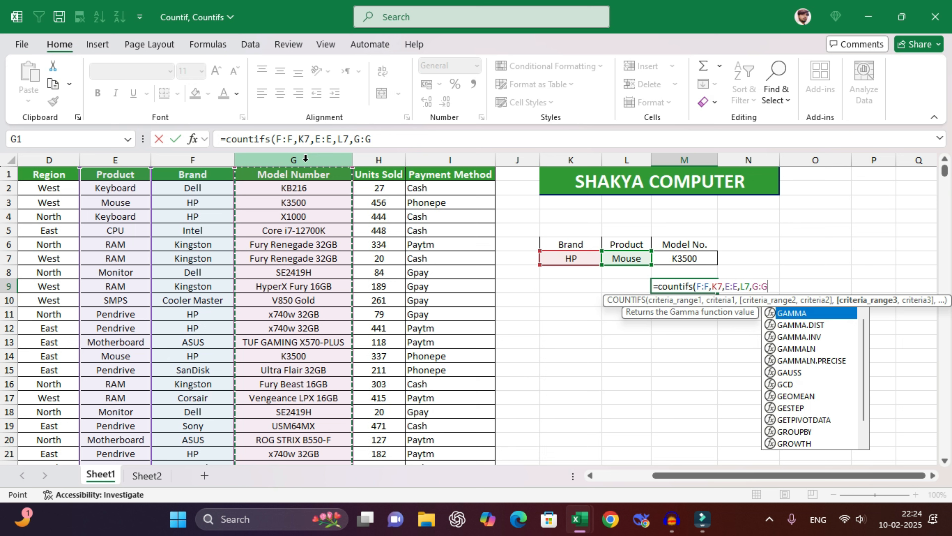
type(",")
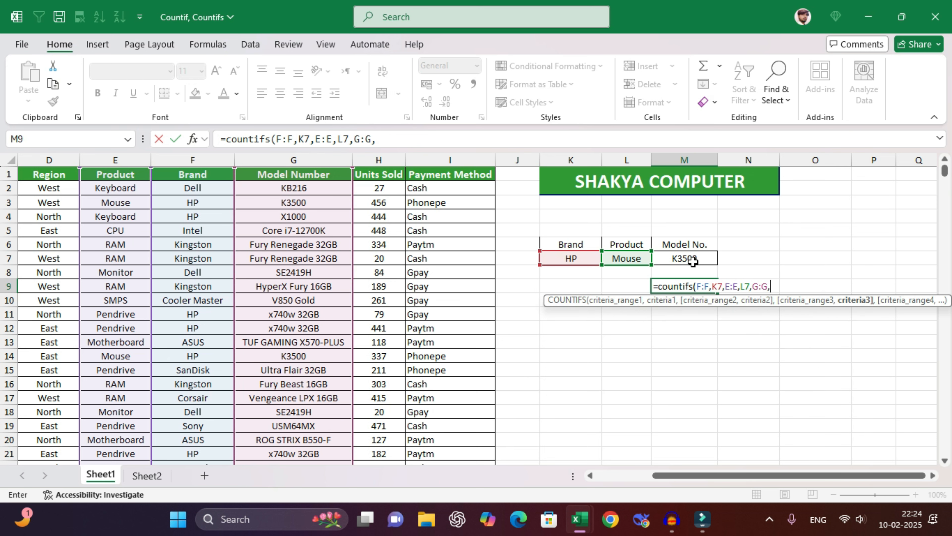
left_click(684, 259)
type(")")
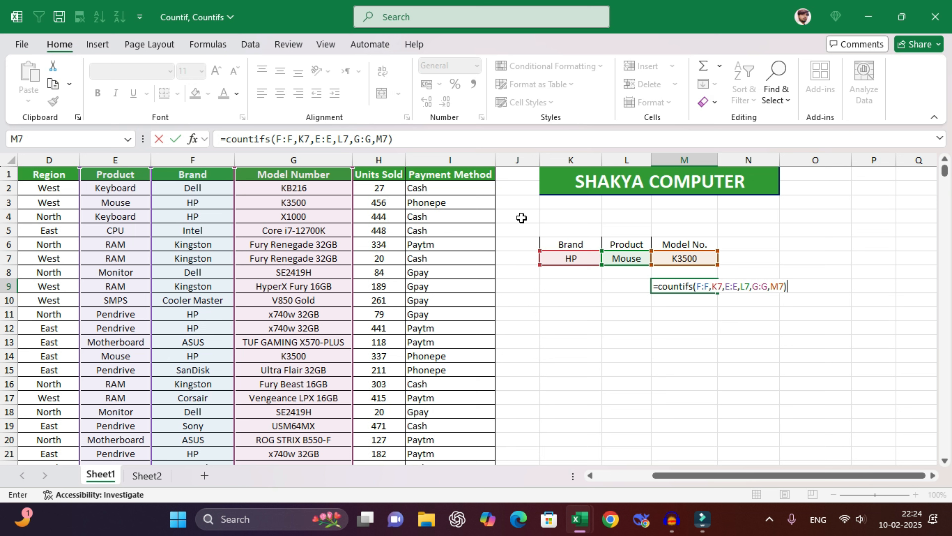
key("Return")
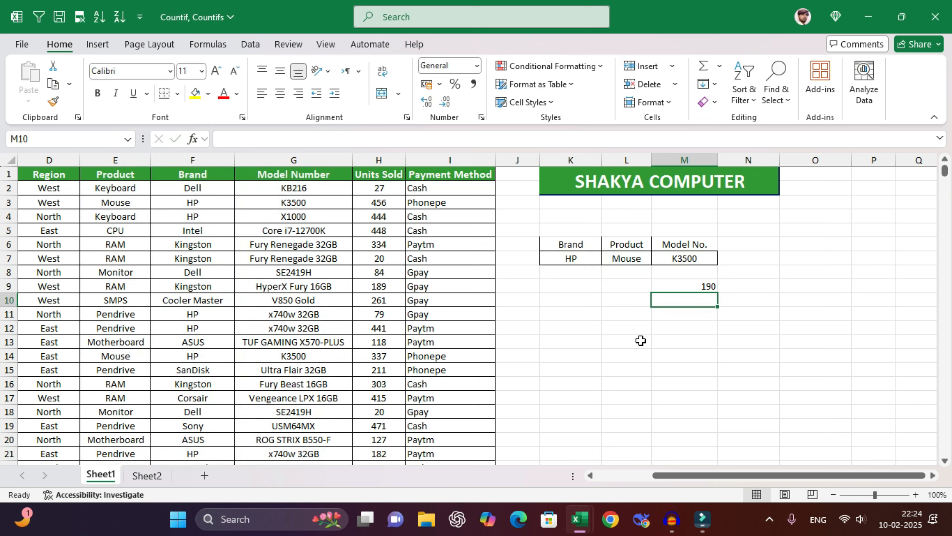
- Compare the HP, Mouse and K3500 criteria and the M9 count against matching rows such as row 14
left_click(578, 256)
left_click(633, 262)
left_click(681, 262)
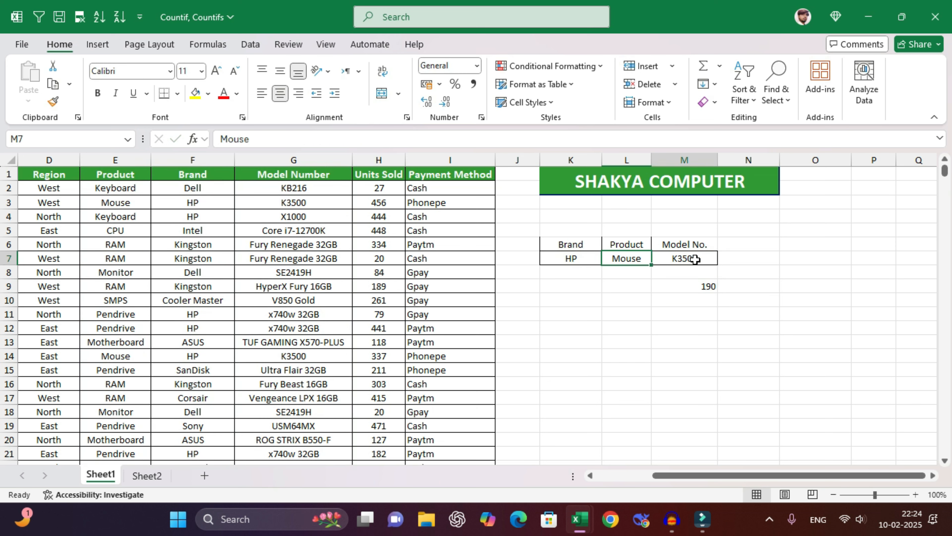
left_click(693, 288)
left_click(184, 205)
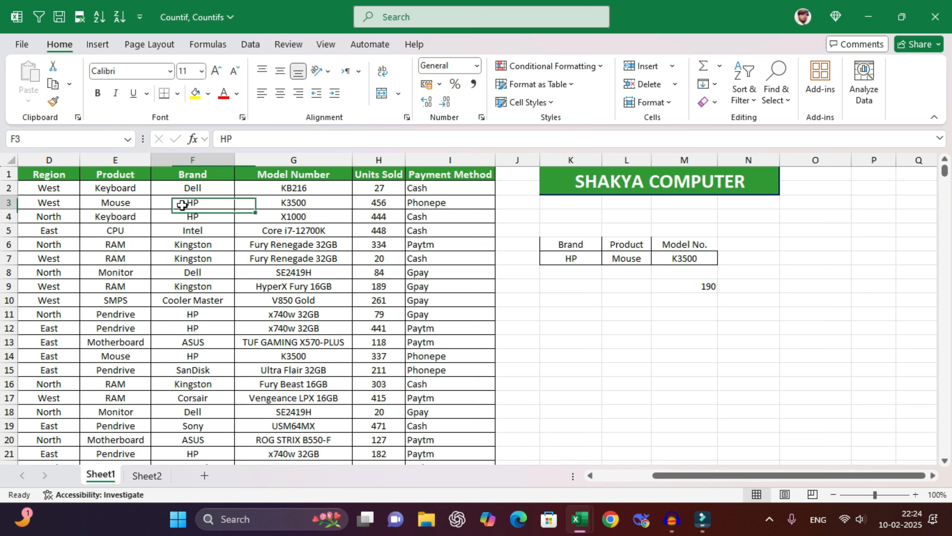
left_click(186, 219)
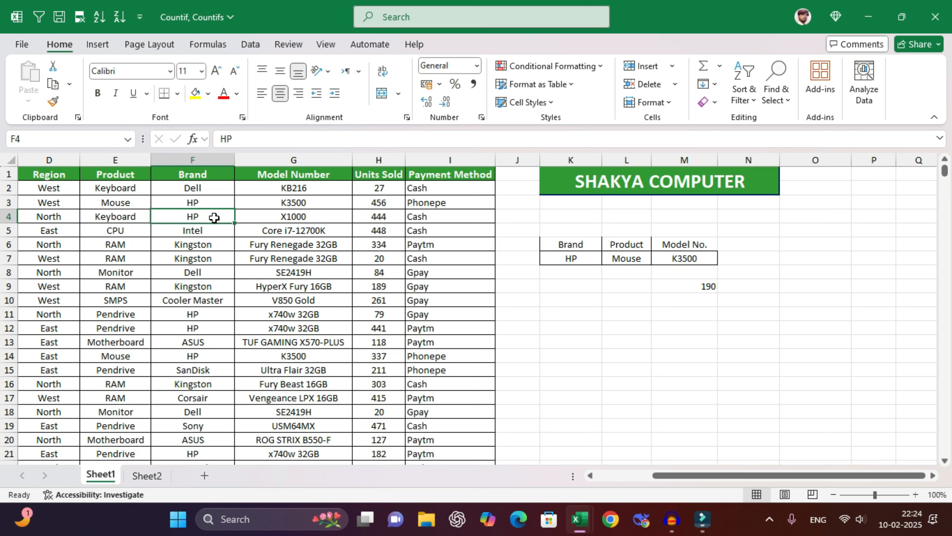
left_click(671, 258)
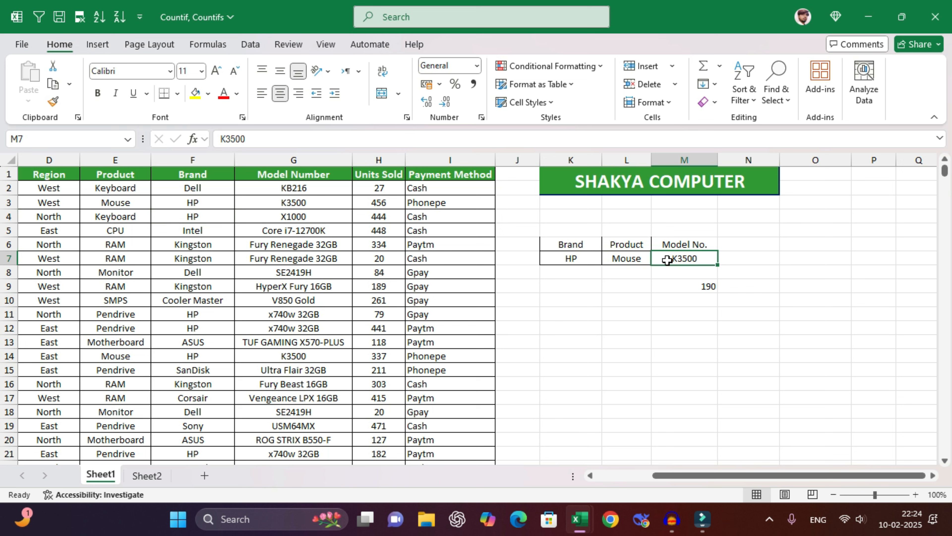
left_click(183, 356)
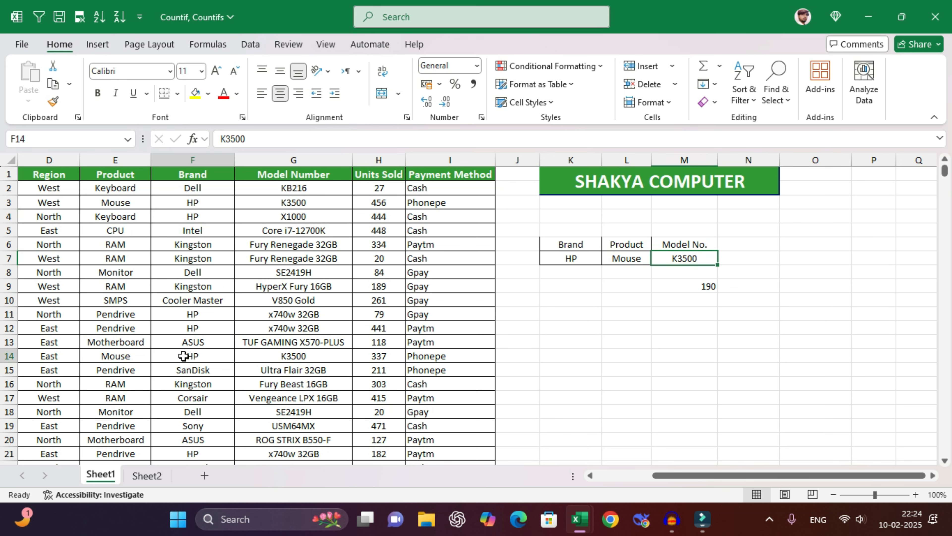
left_click(117, 357)
left_click(321, 355)
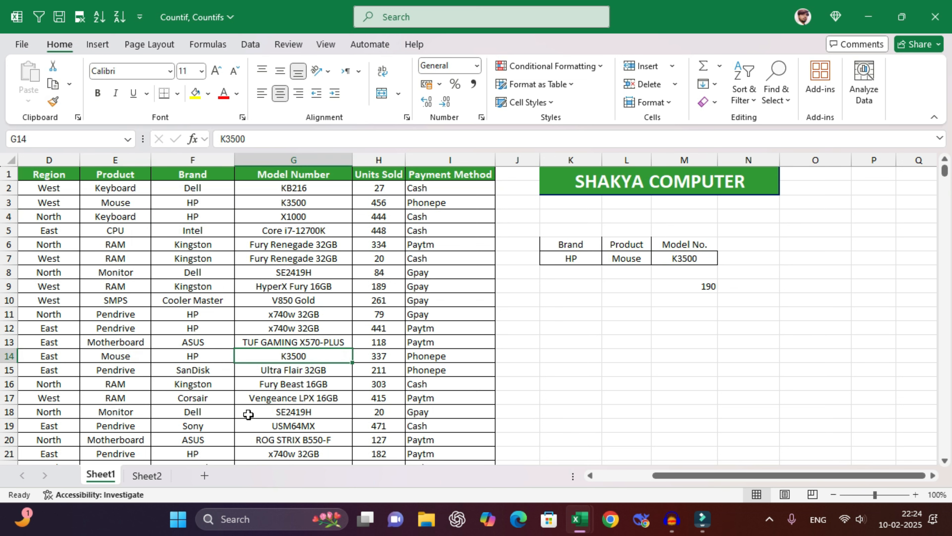
- Scroll through the sales data and select a cell inside the table
scroll(203, 439, "down", 4)
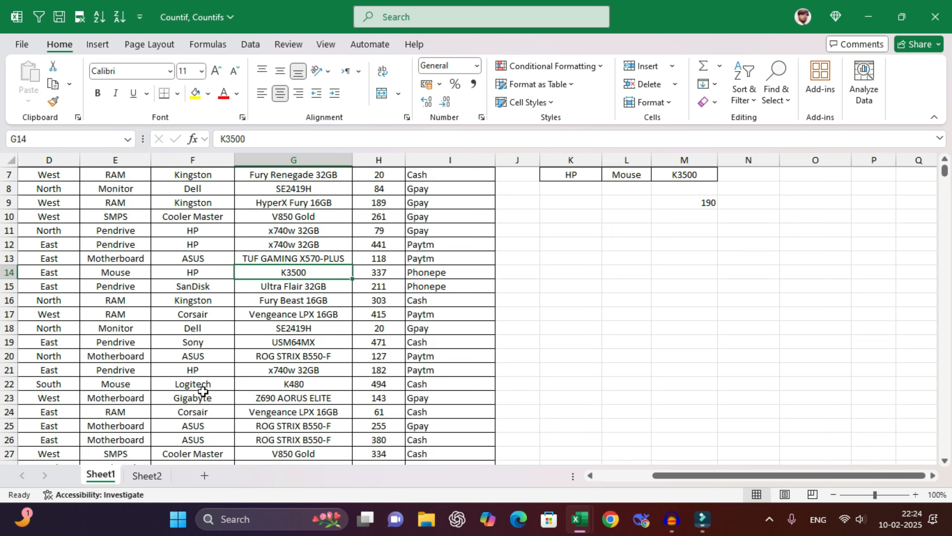
scroll(195, 392, "down", 1)
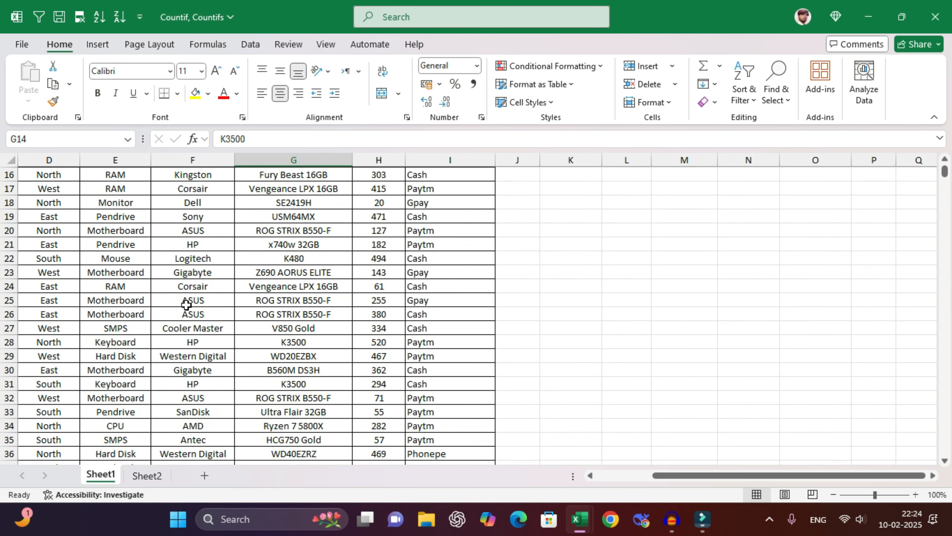
scroll(186, 305, "up", 5)
left_click(190, 244)
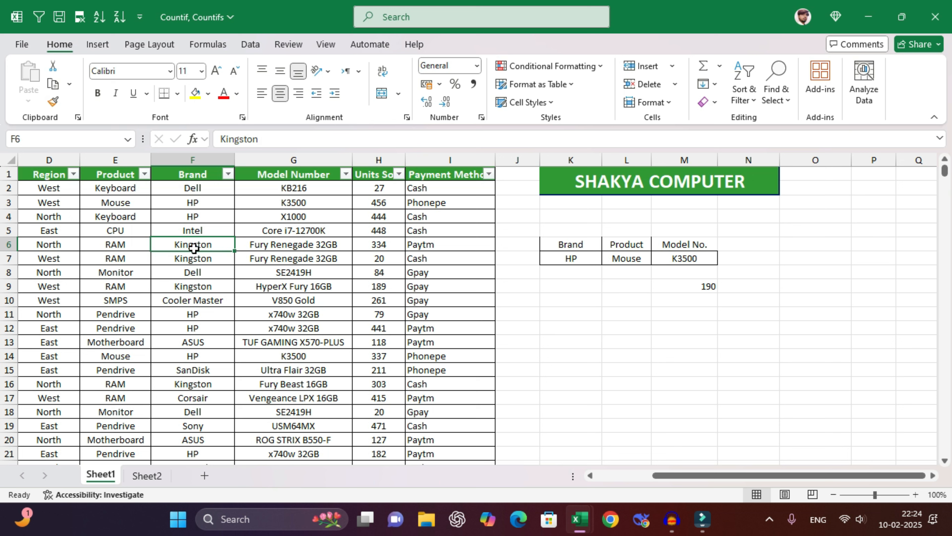
- Filter the Brand column to show only HP
left_click(227, 173)
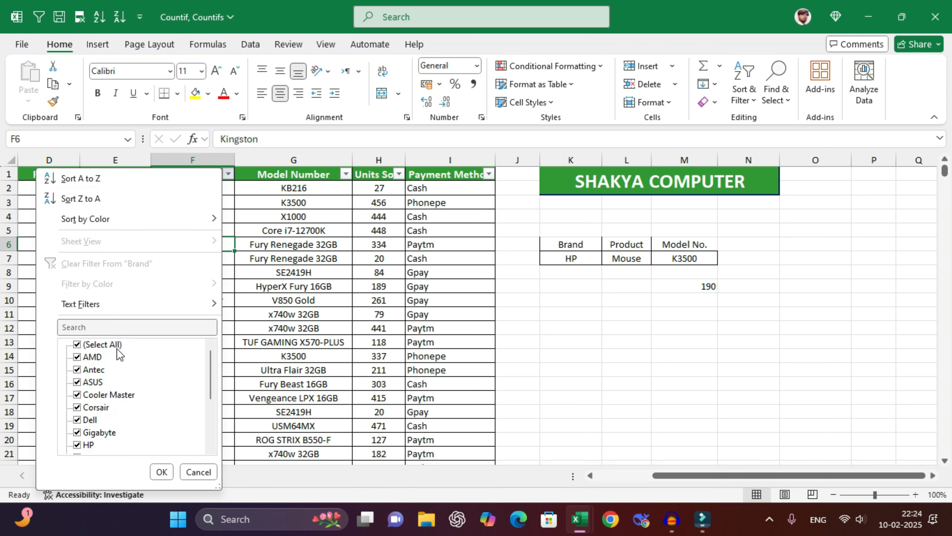
left_click(93, 345)
scroll(109, 416, "down", 3)
scroll(94, 431, "up", 3)
left_click(88, 445)
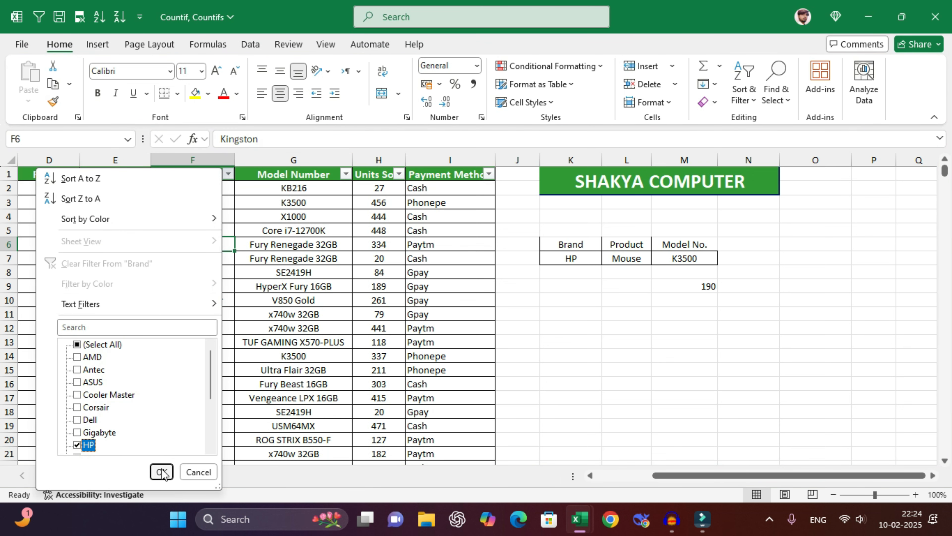
left_click(162, 472)
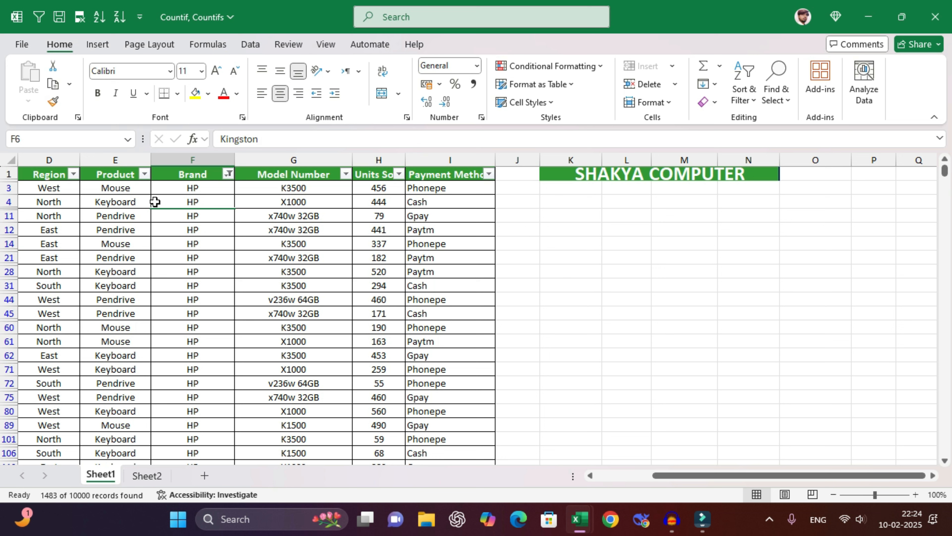
- Filter the Product column to Mouse, review the rows, then clear all filters with Ctrl+Shift+L
left_click(130, 201)
left_click(144, 174)
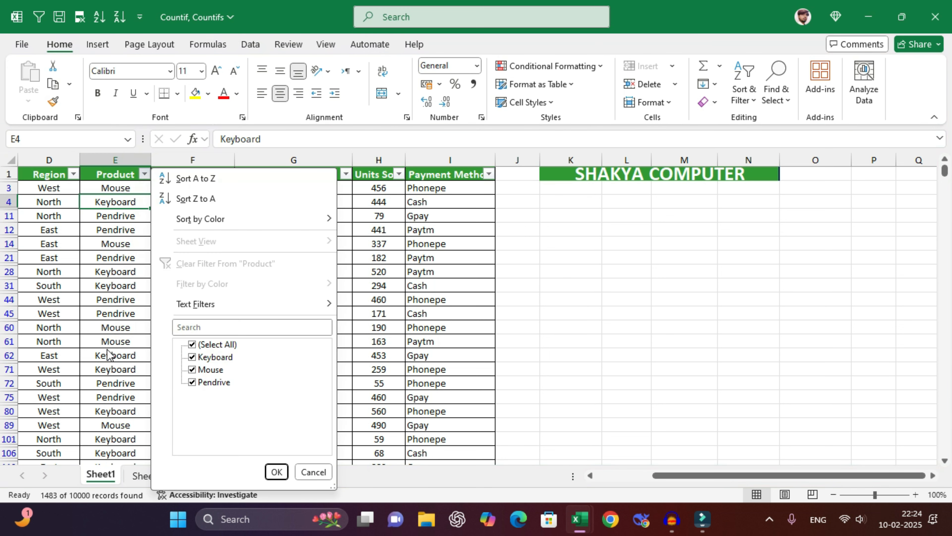
left_click(201, 346)
left_click(204, 369)
left_click(277, 472)
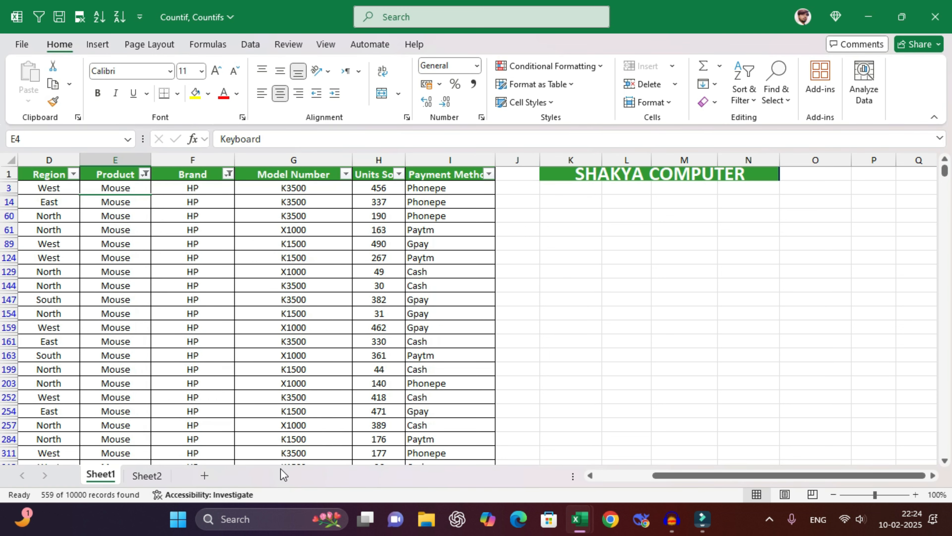
left_click(225, 188)
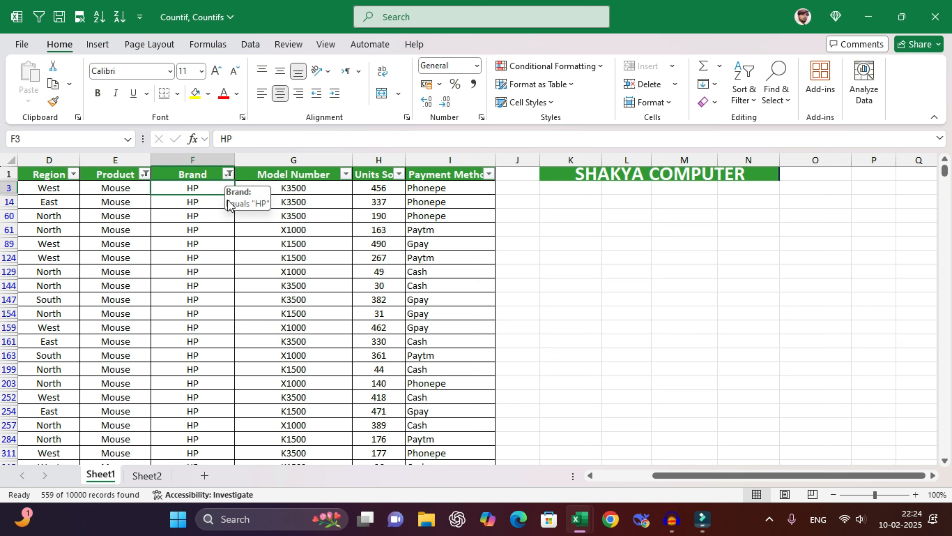
key("ctrl+shift+l")
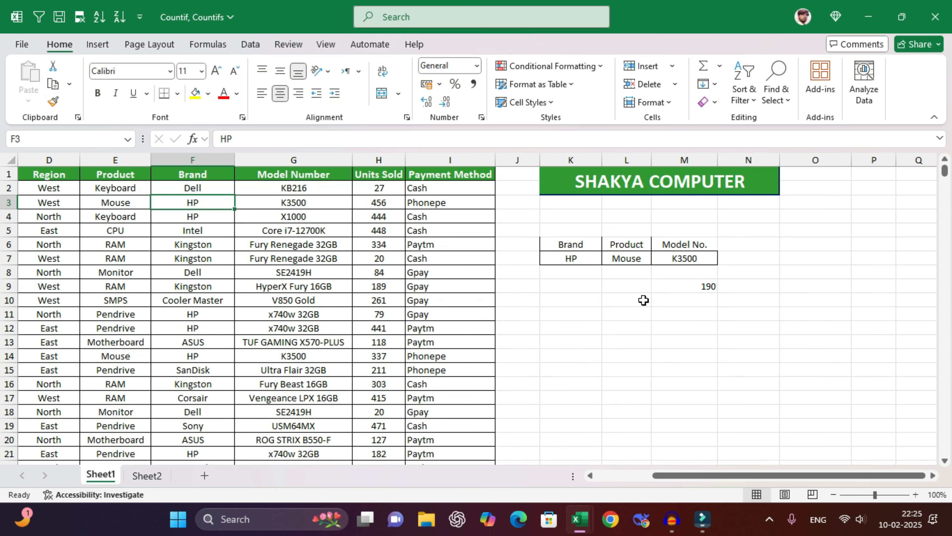
- Change the M7 model criterion to X1000 and check the count now reads 181
left_click(699, 260)
type("X1000")
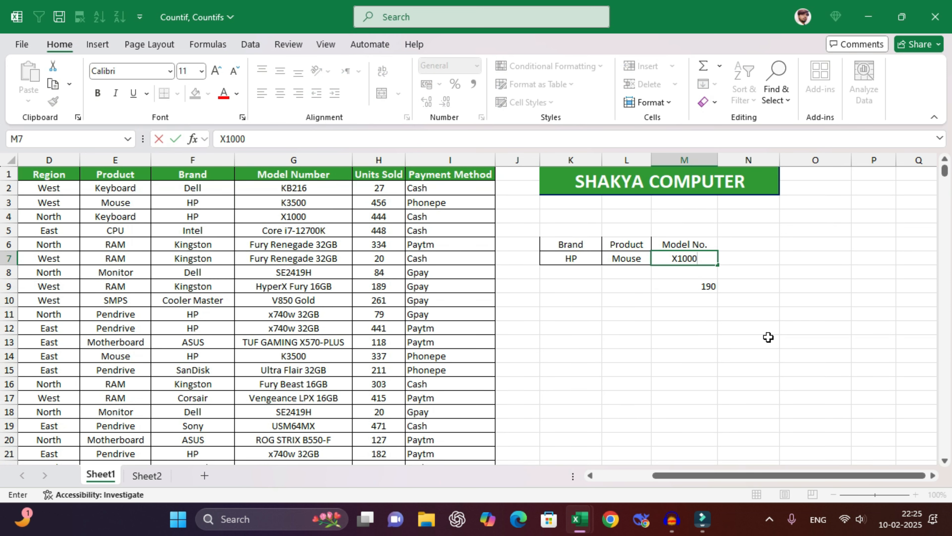
key("Return")
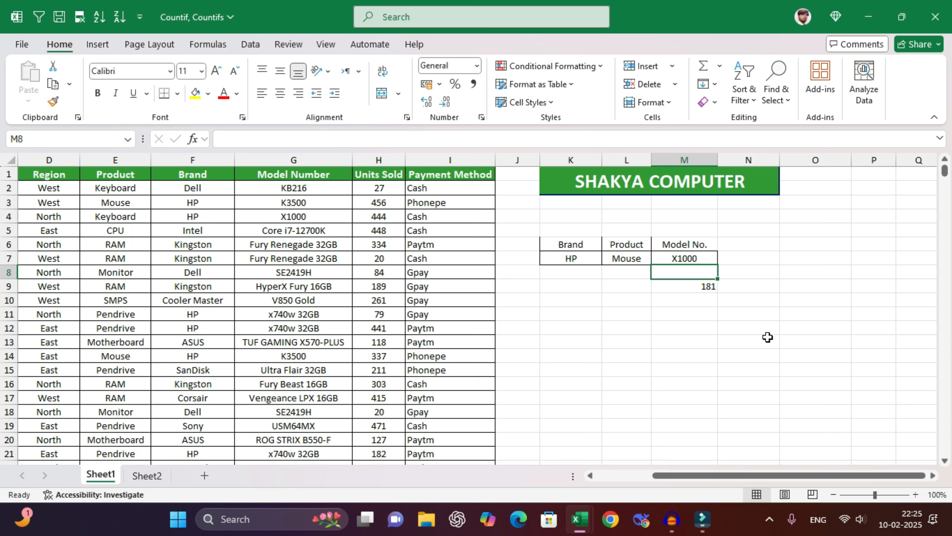
left_click(701, 288)
left_click(599, 259)
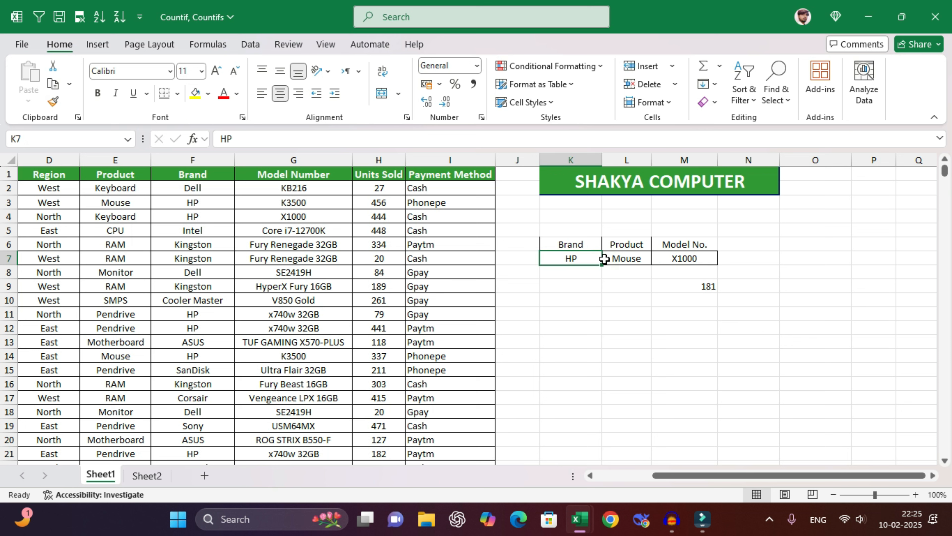
left_click(637, 261)
left_click(685, 256)
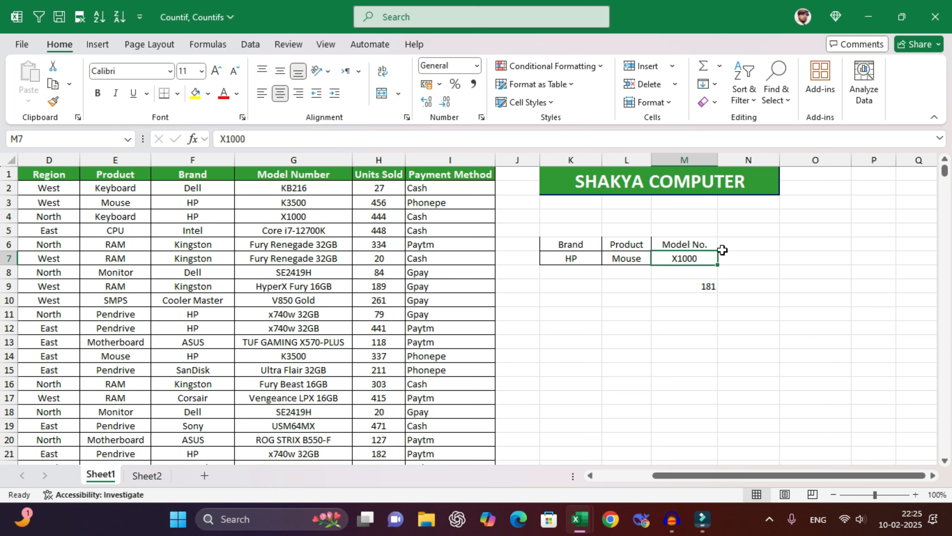
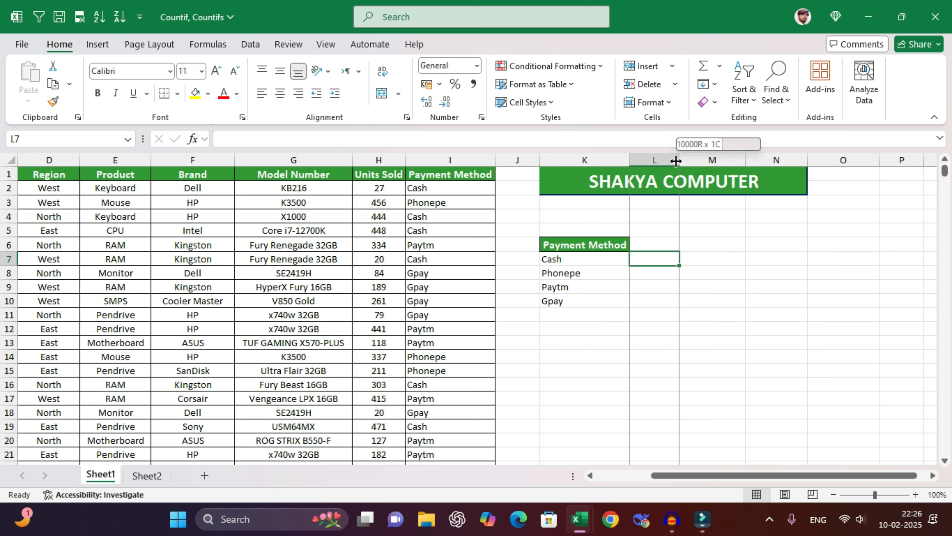
- Widen column L to 12.00 beside the Cash, Phonepe, Paytm and Gpay list
left_click_drag(680, 160, 690, 162)
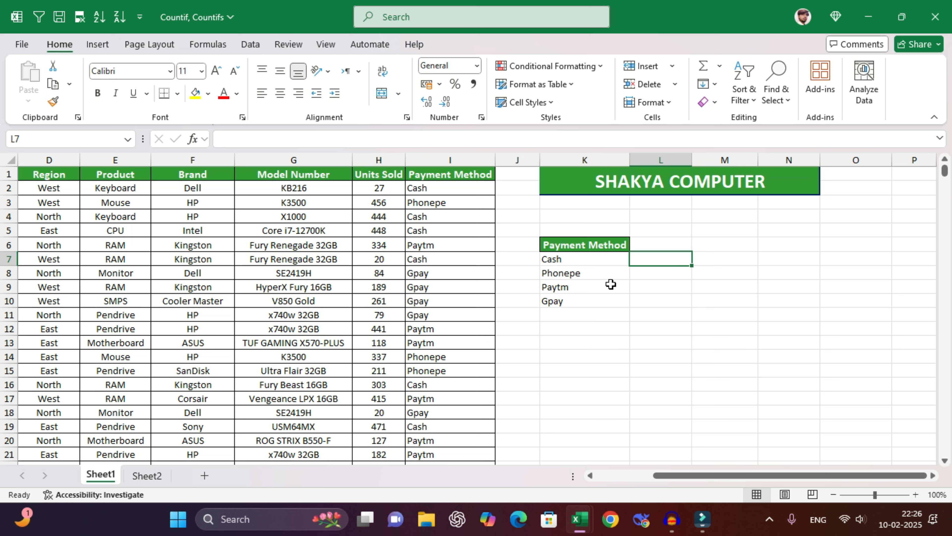
- Enter =COUNTIF(I:I,K7#) in L7 to count the sales for each payment method
left_click(605, 263)
left_click_drag(482, 190, 485, 326)
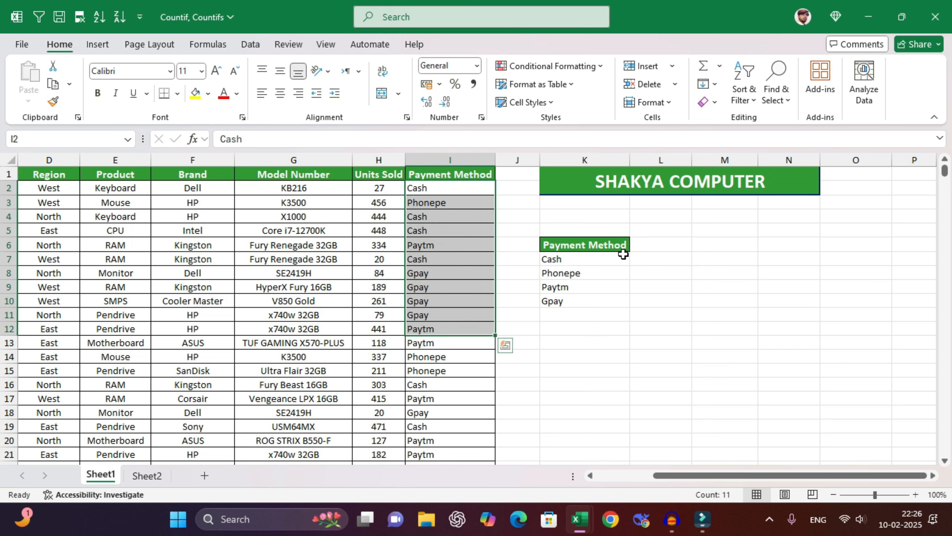
left_click(665, 261)
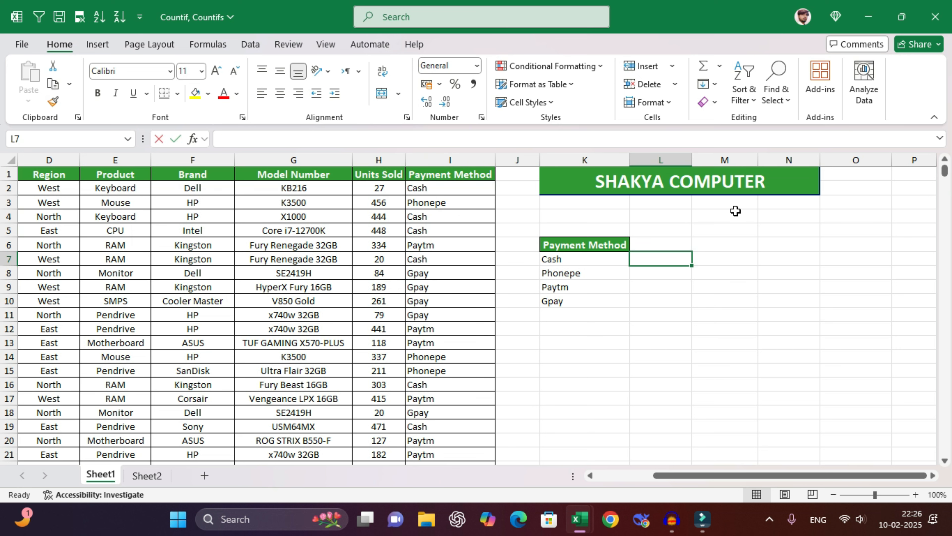
type("=countif(")
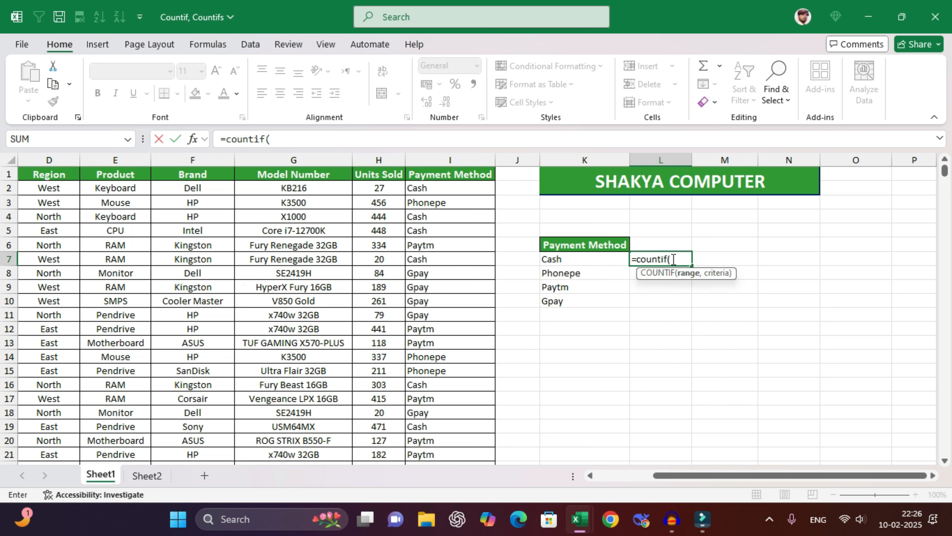
left_click(450, 160)
type(",")
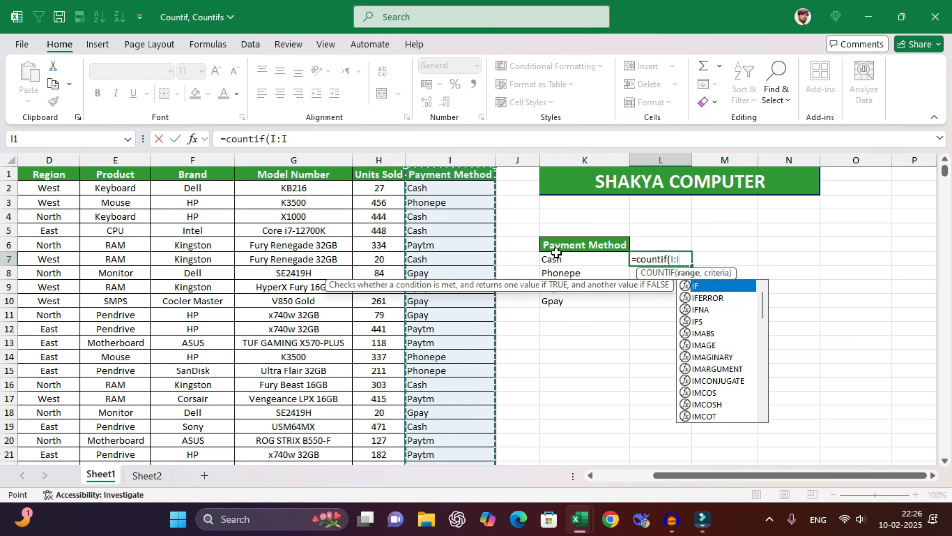
left_click_drag(557, 259, 566, 302)
key("Return")
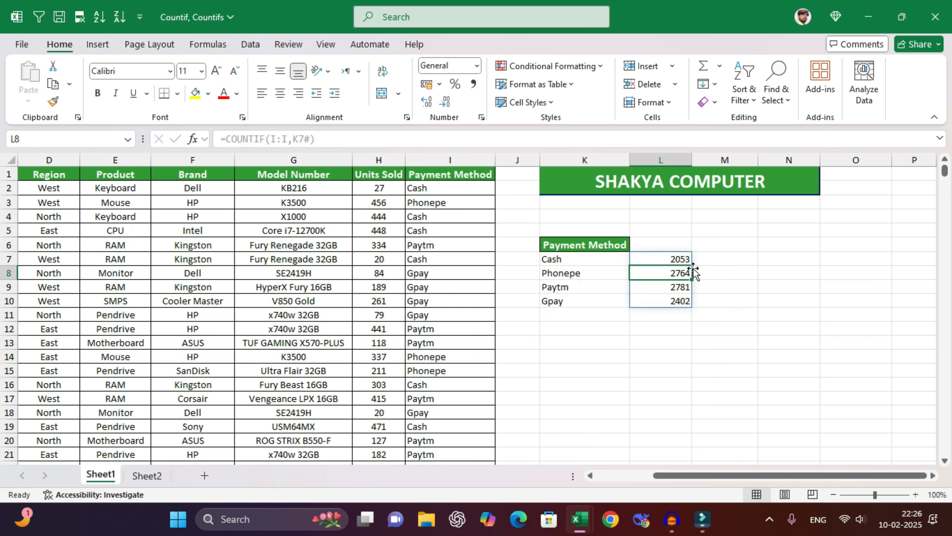
- Check the counts 2053, 2764, 2781 and 2402, then select the summary area for clearing
left_click(658, 258)
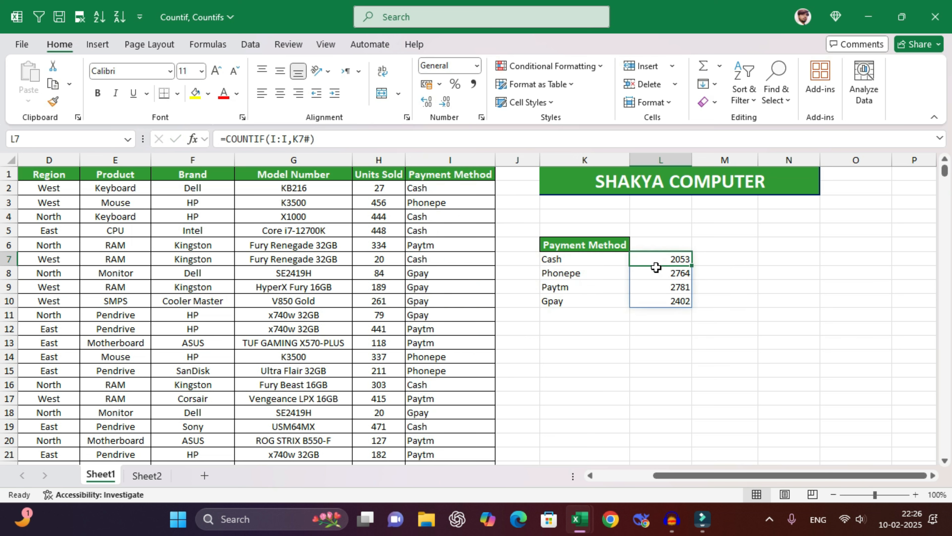
left_click(658, 275)
left_click(660, 288)
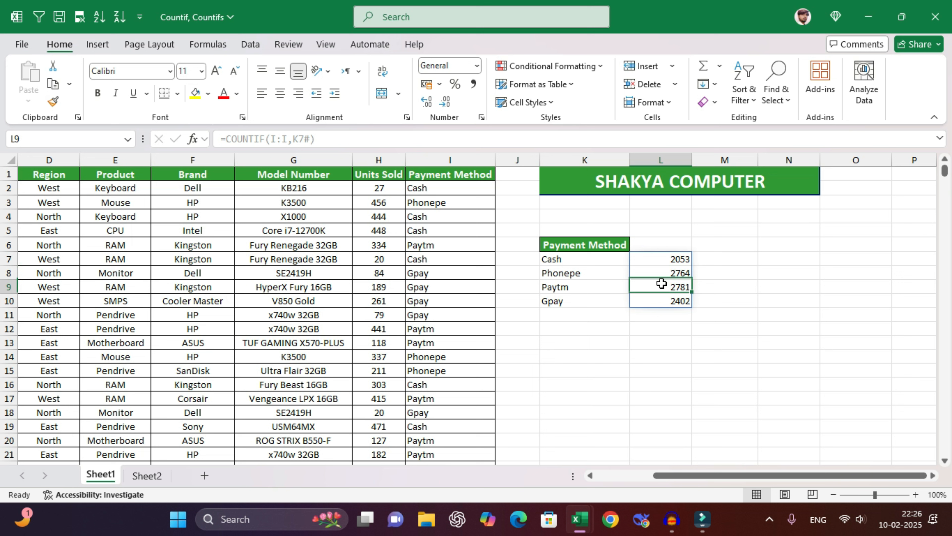
left_click(662, 302)
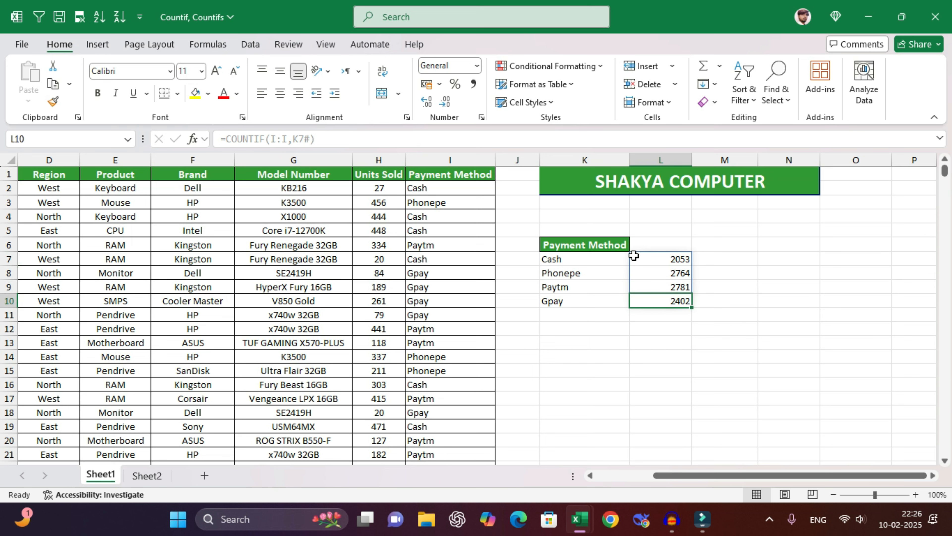
left_click_drag(601, 233, 705, 323)
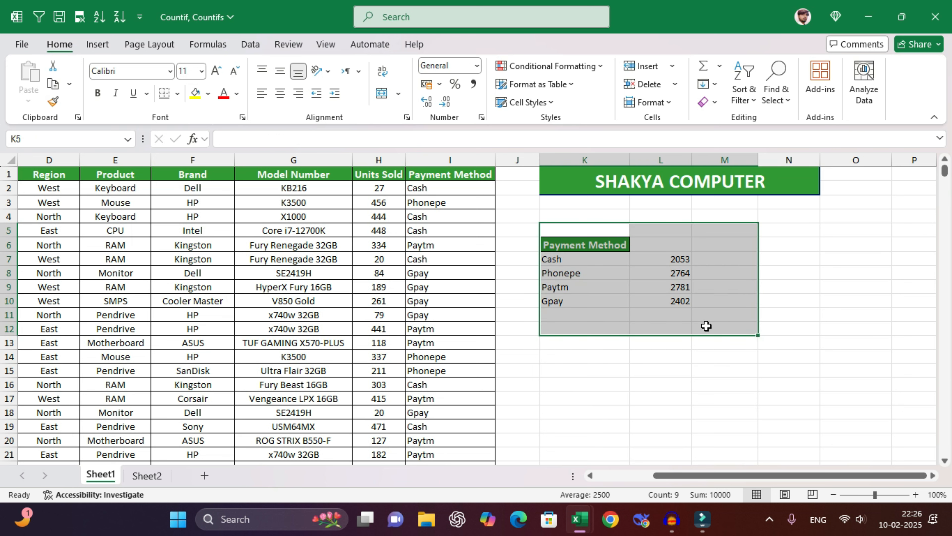
left_click(708, 102)
- Clear the payment summary with Clear All and read question 6 on the Questions sheet
left_click(729, 121)
left_click(587, 248)
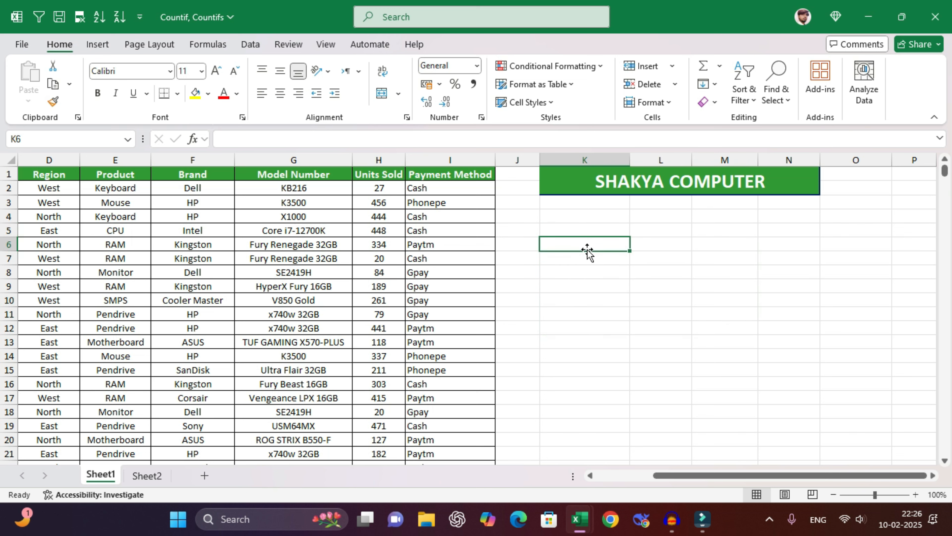
left_click(147, 476)
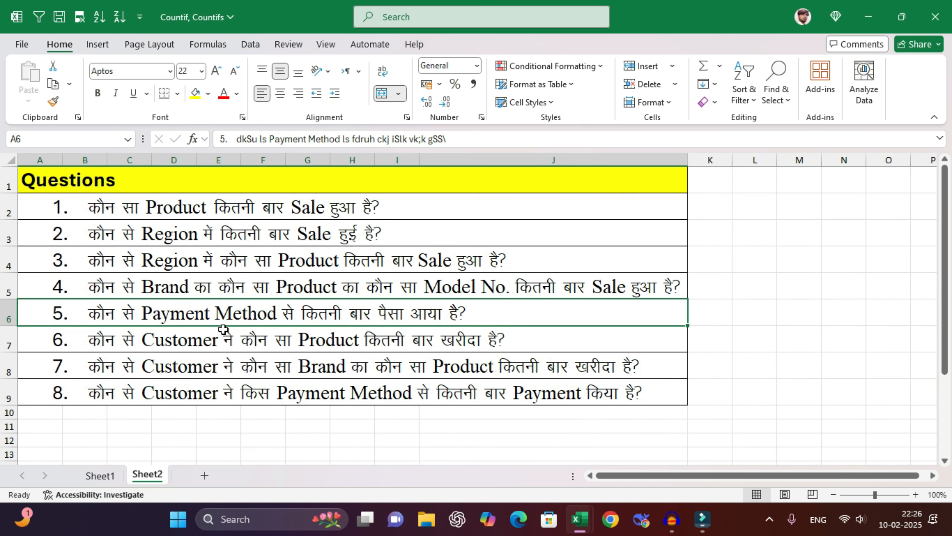
left_click(92, 343)
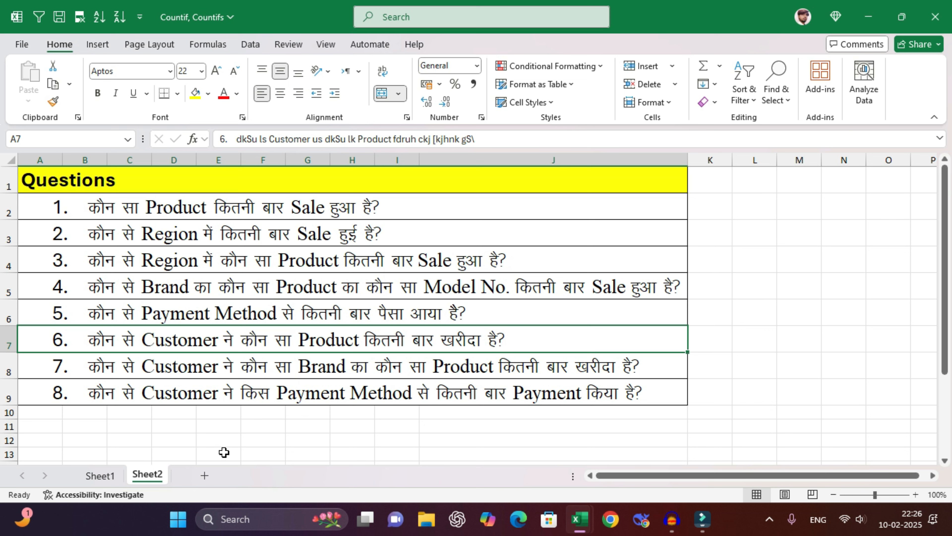
left_click(100, 476)
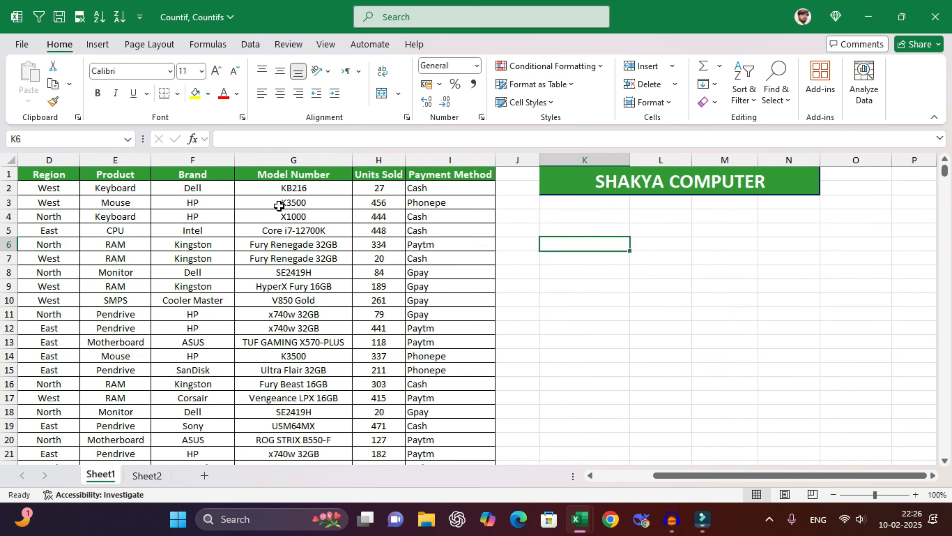
- Copy the first customer's name from C2 into K6
left_click_drag(262, 271, 129, 182)
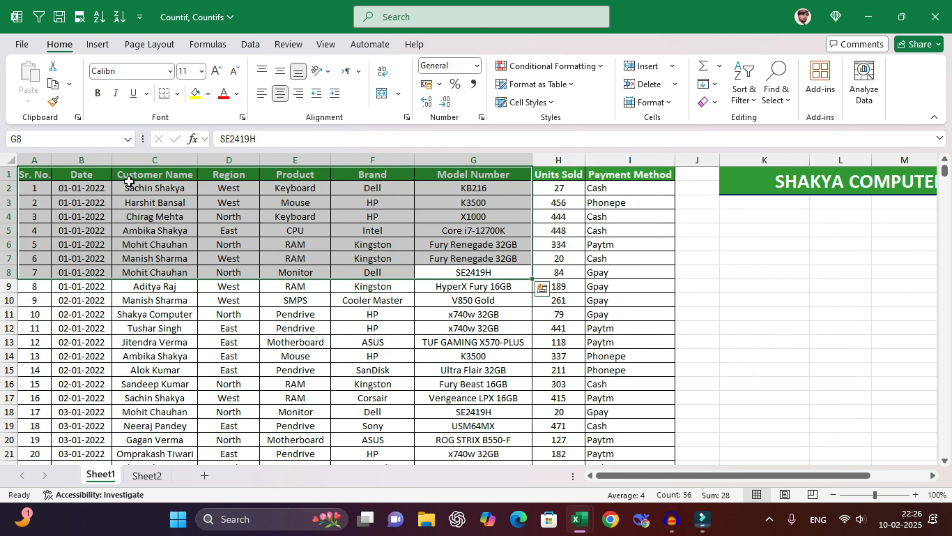
left_click(155, 188)
key("ctrl+c")
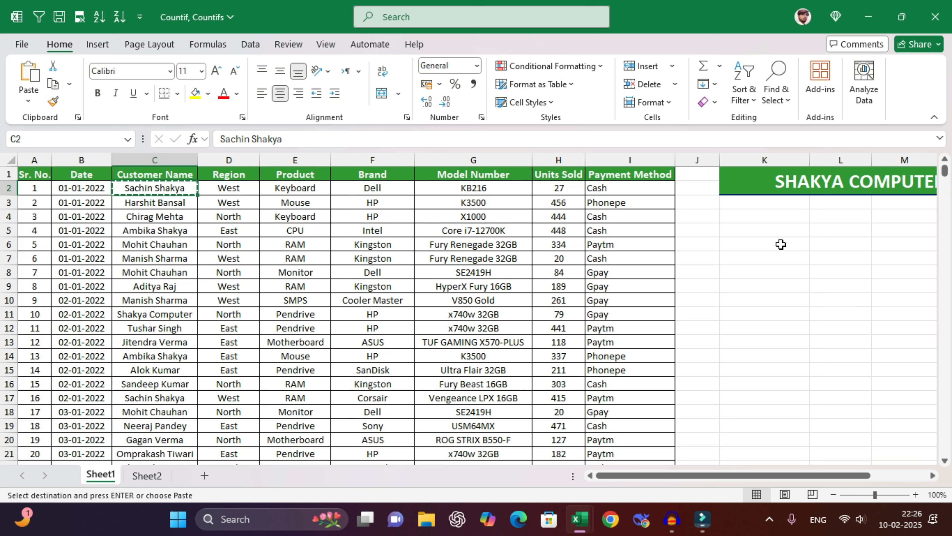
left_click(769, 243)
key("ctrl+v")
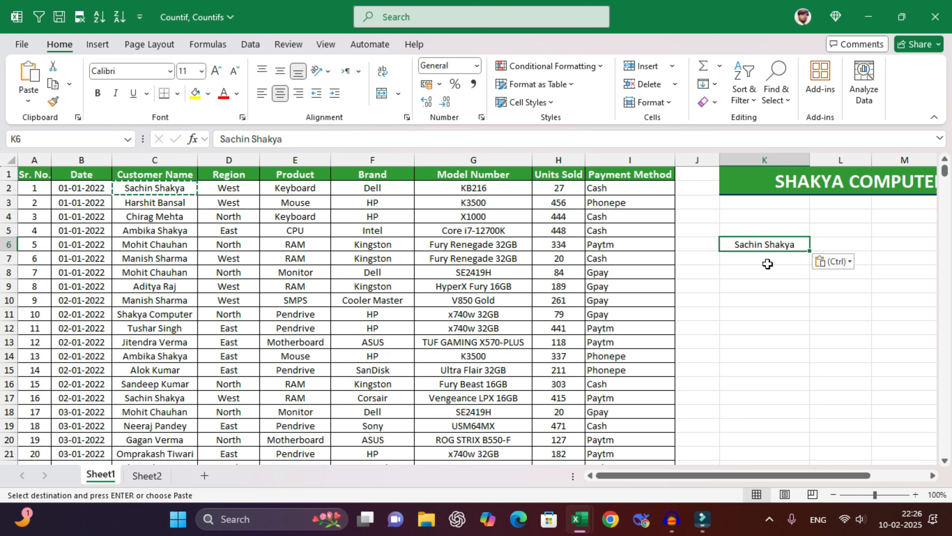
left_click(768, 272)
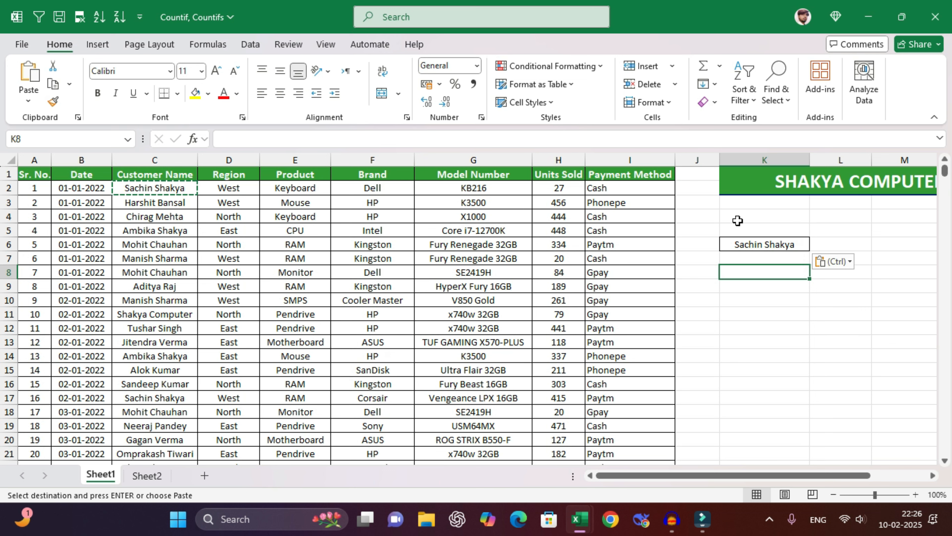
- Enter a UNIQUE formula over the Product column in K8 to list the nine products
type("=uniq")
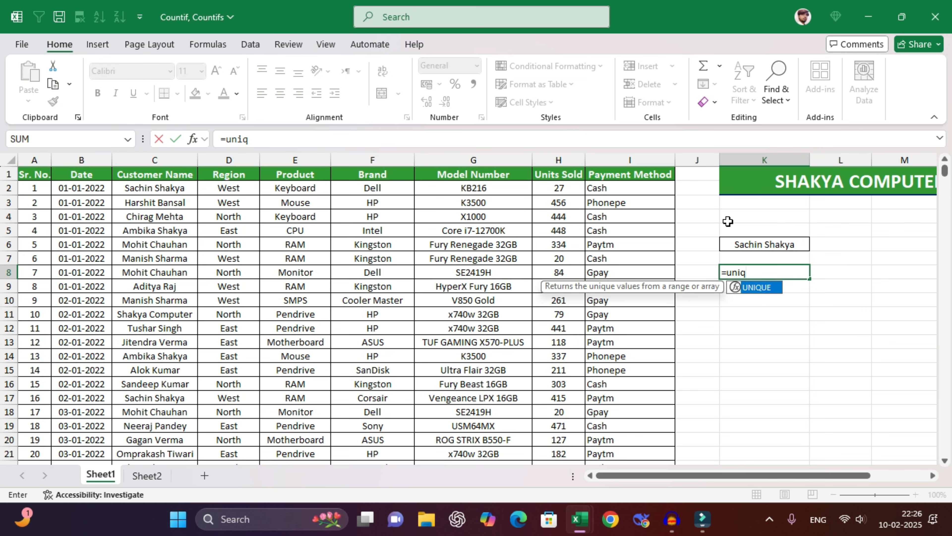
key("Tab")
left_click(281, 188)
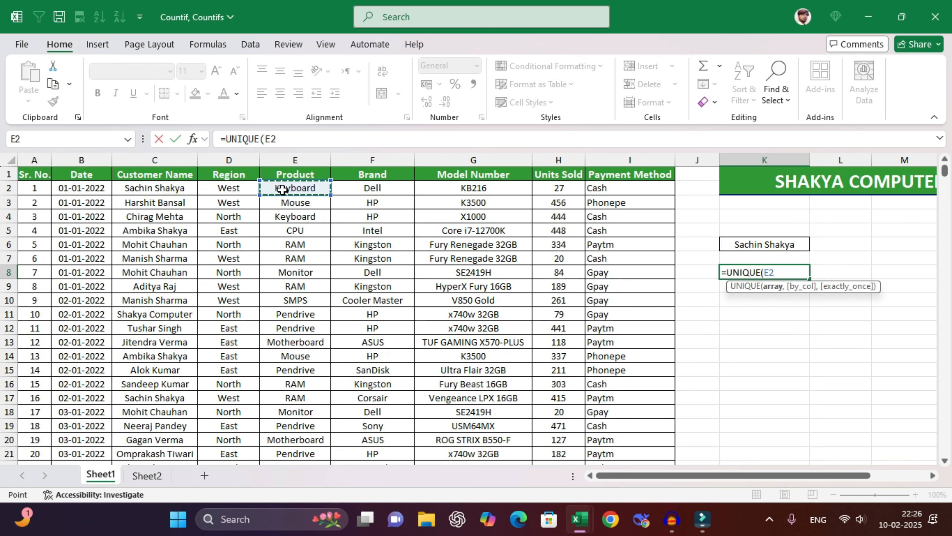
key("ctrl+shift+Down")
key("Return")
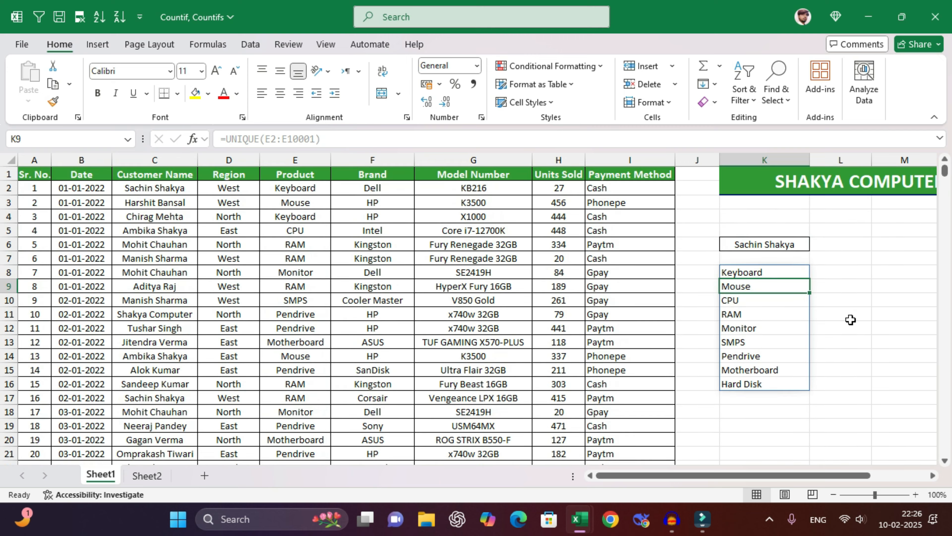
left_click(883, 313)
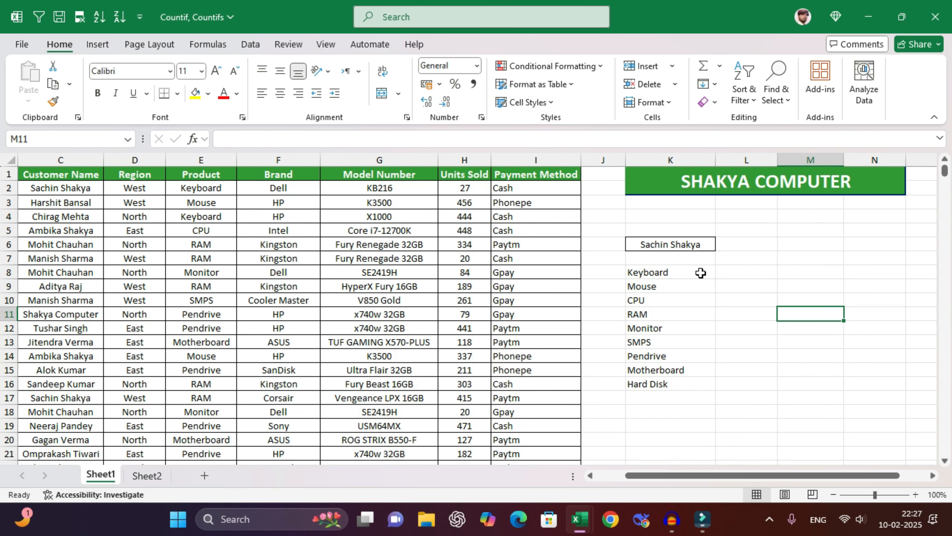
left_click(691, 246)
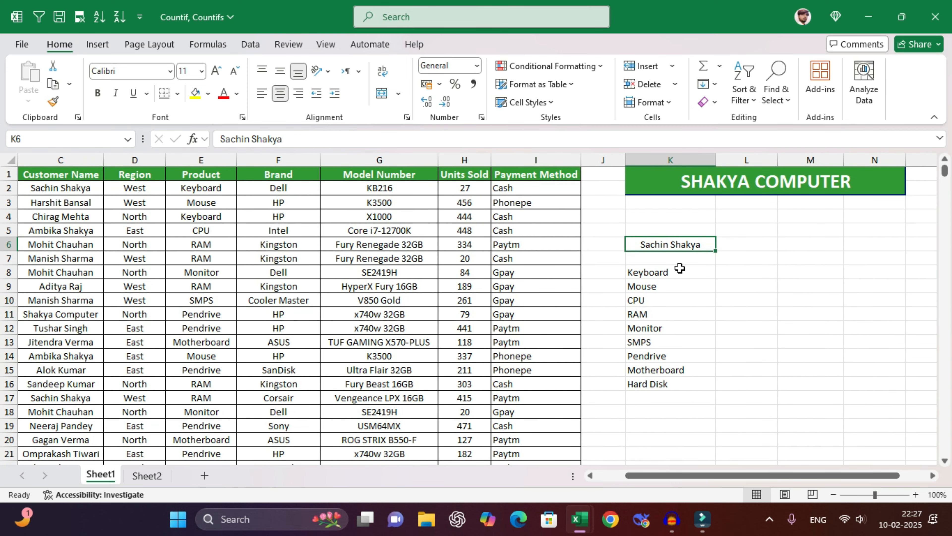
left_click(675, 274)
- Enter =COUNTIFS(C:C,K6,E:E,K8#) in L8, spilling counts 24, 21, 21, 17, 24, 16, 16, 17, 17
left_click(730, 275)
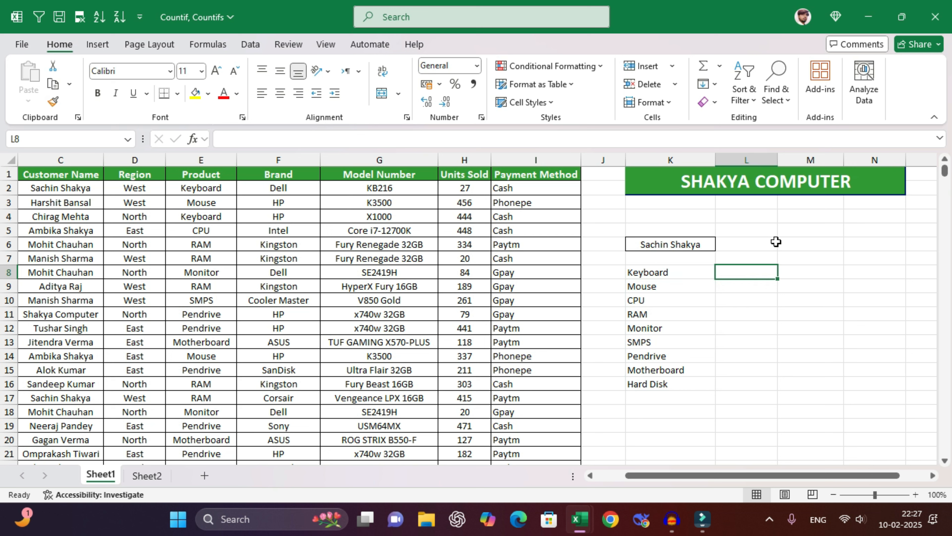
type("=cou")
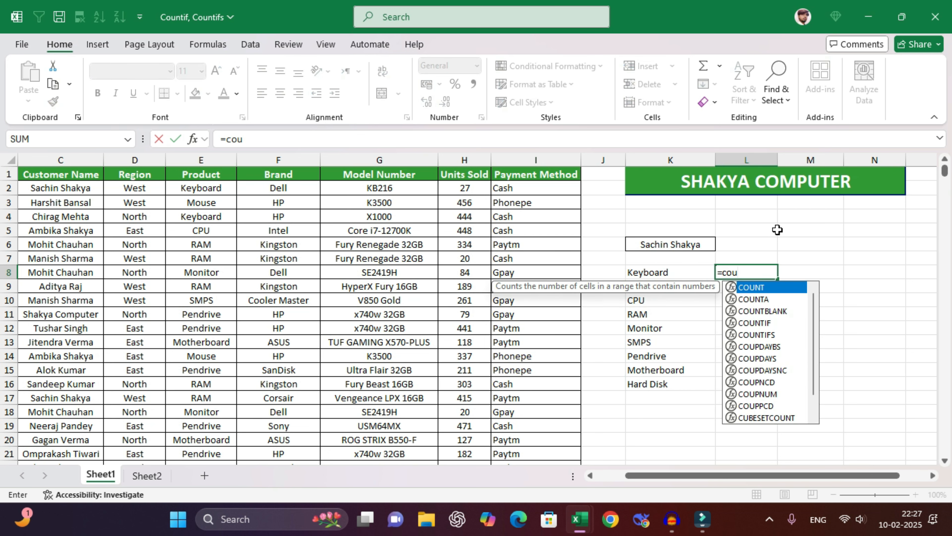
type("ntifs(")
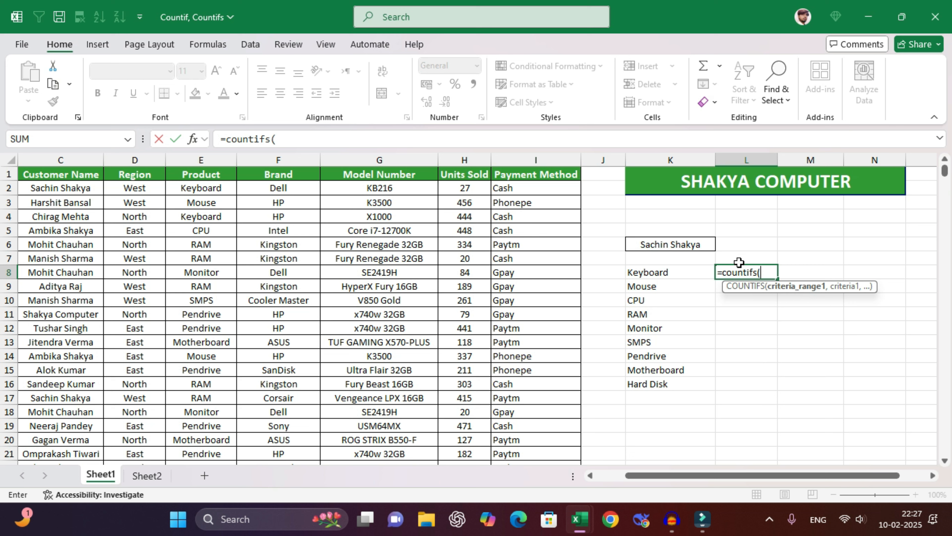
left_click(71, 156)
type(",C")
key("BackSpace")
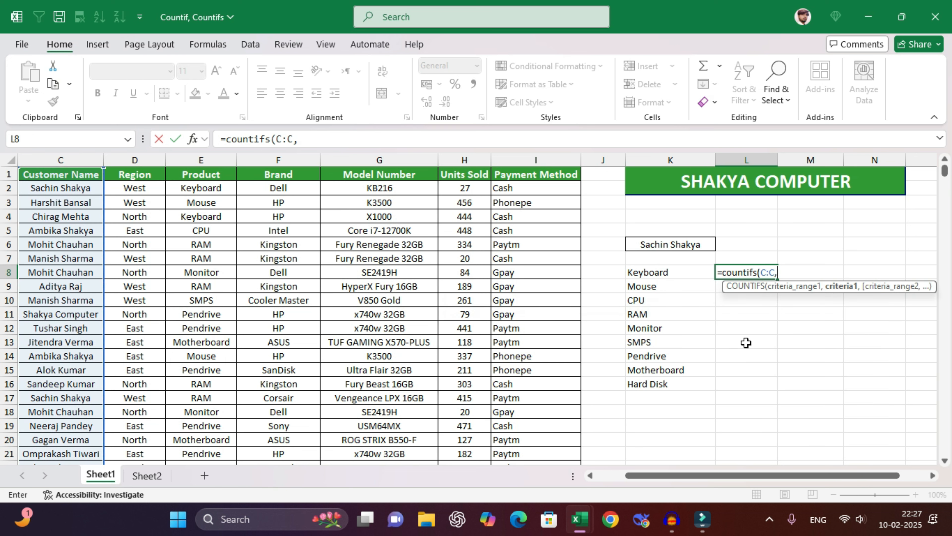
left_click(681, 246)
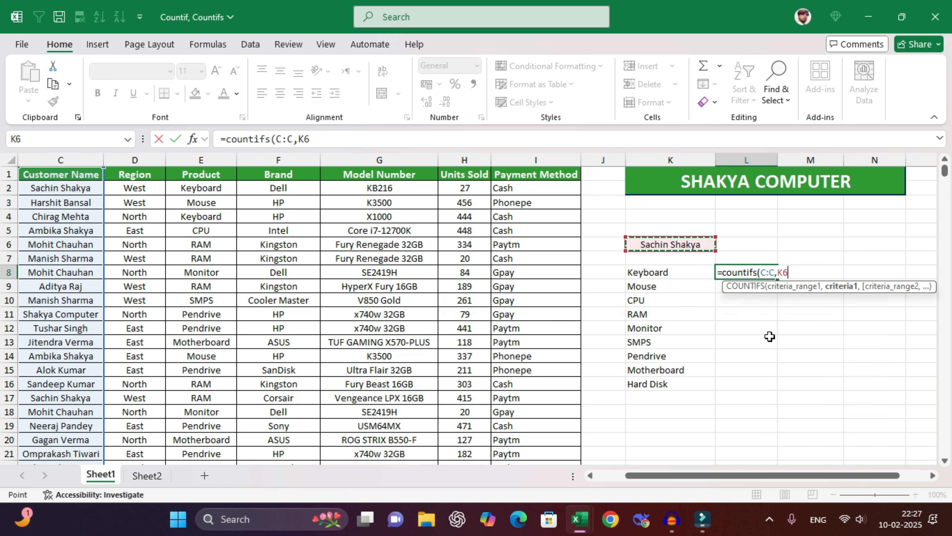
type(",")
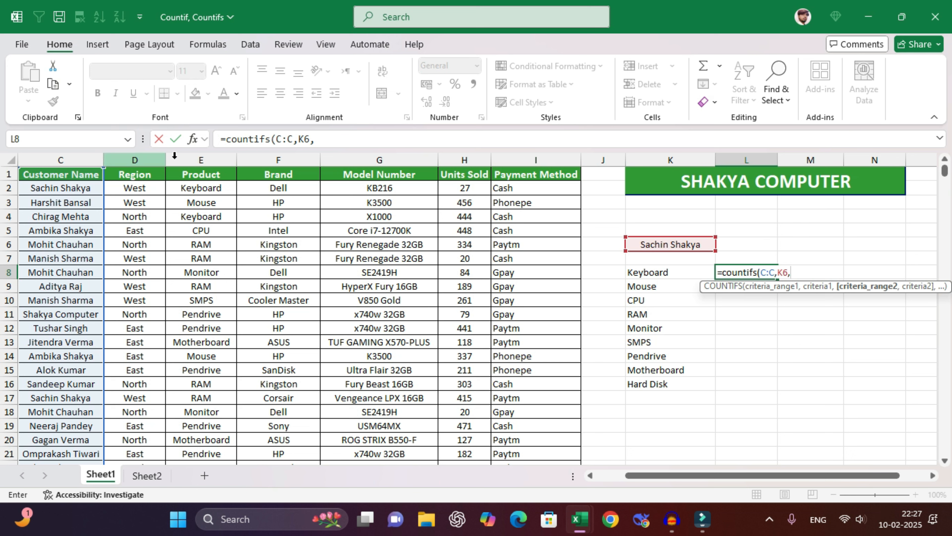
left_click(201, 159)
type(",")
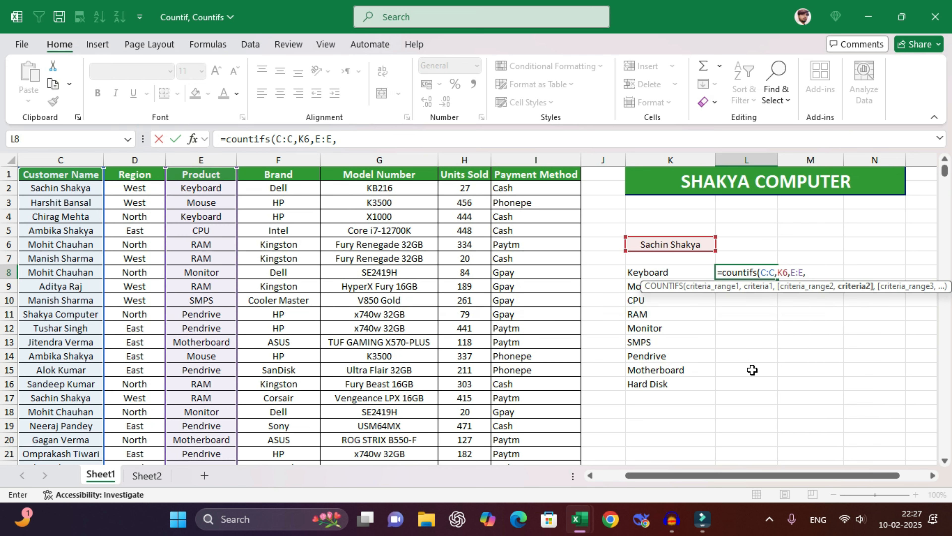
left_click_drag(674, 270, 700, 382)
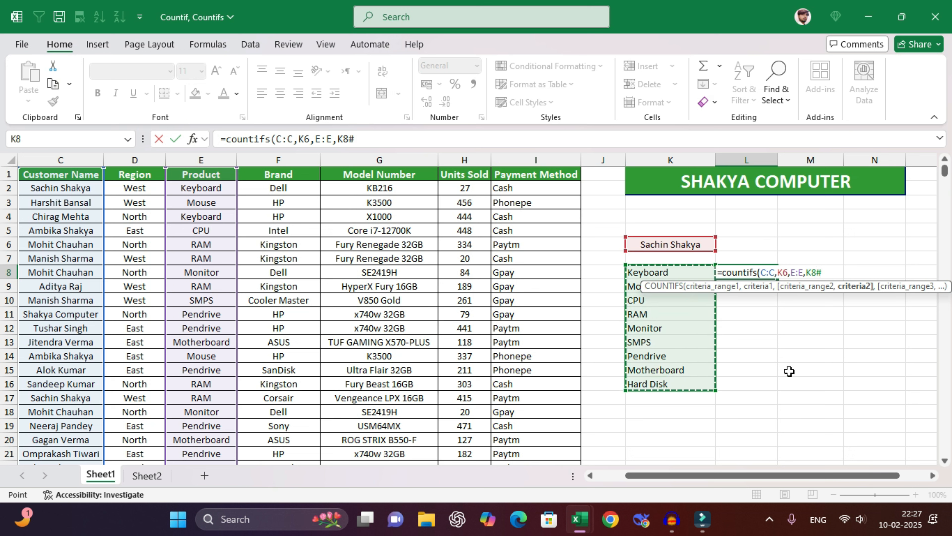
key("Return")
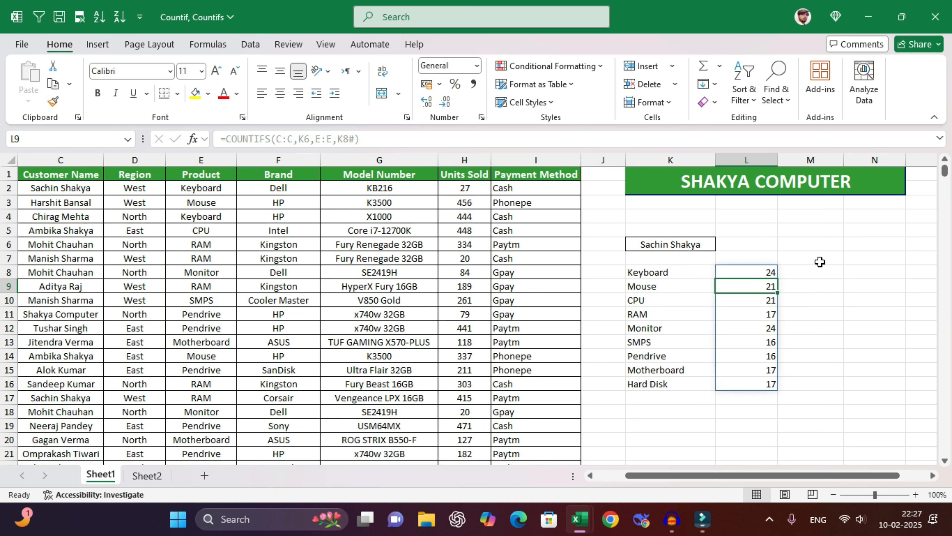
left_click(819, 260)
left_click(691, 242)
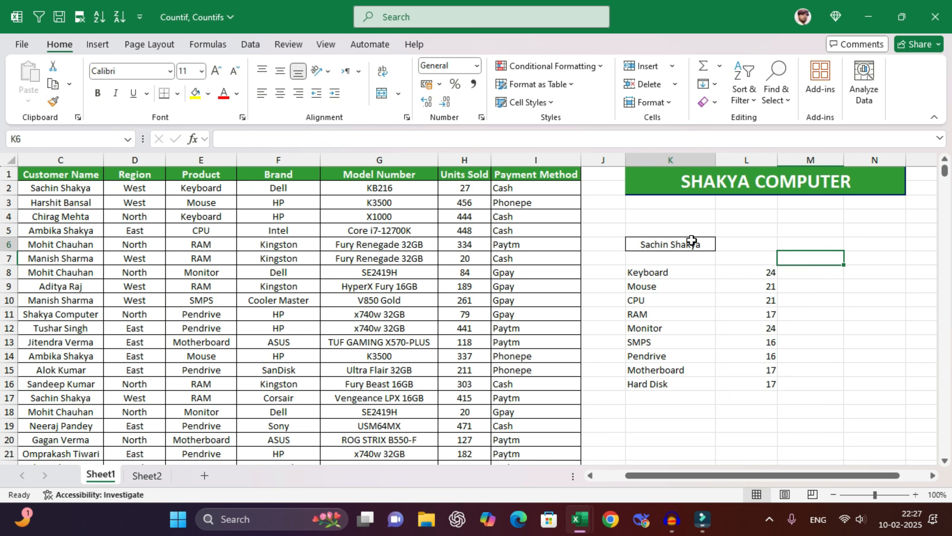
left_click(689, 275)
left_click(754, 273)
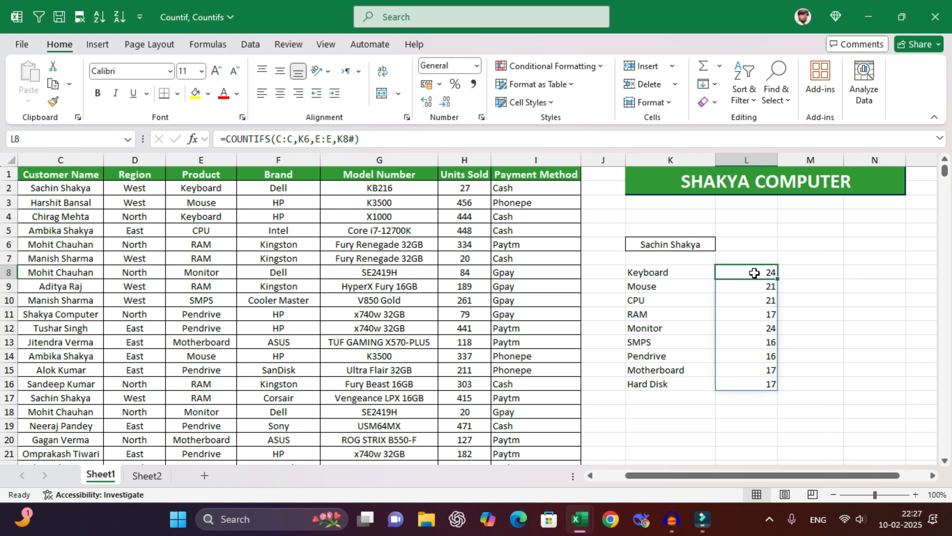
left_click(670, 286)
left_click(745, 286)
left_click(675, 298)
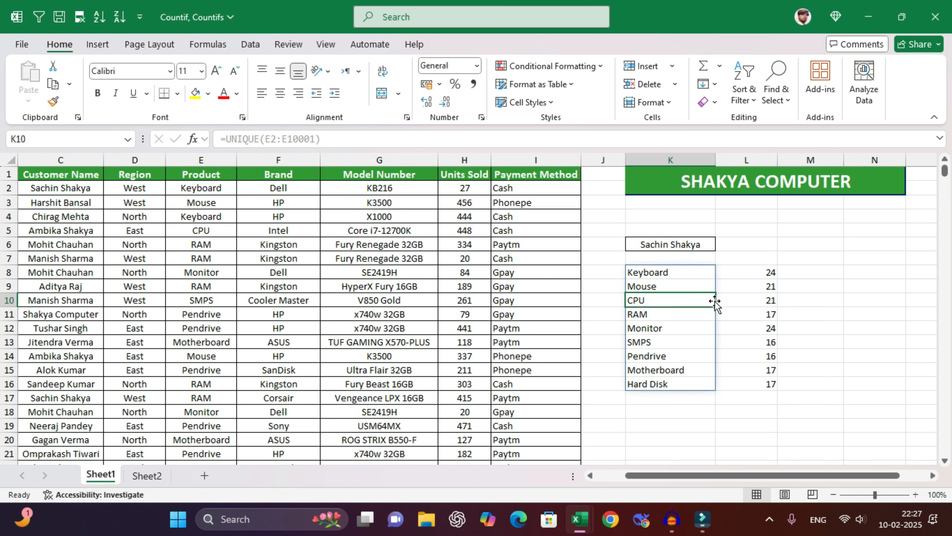
left_click(738, 300)
left_click(660, 315)
left_click(752, 315)
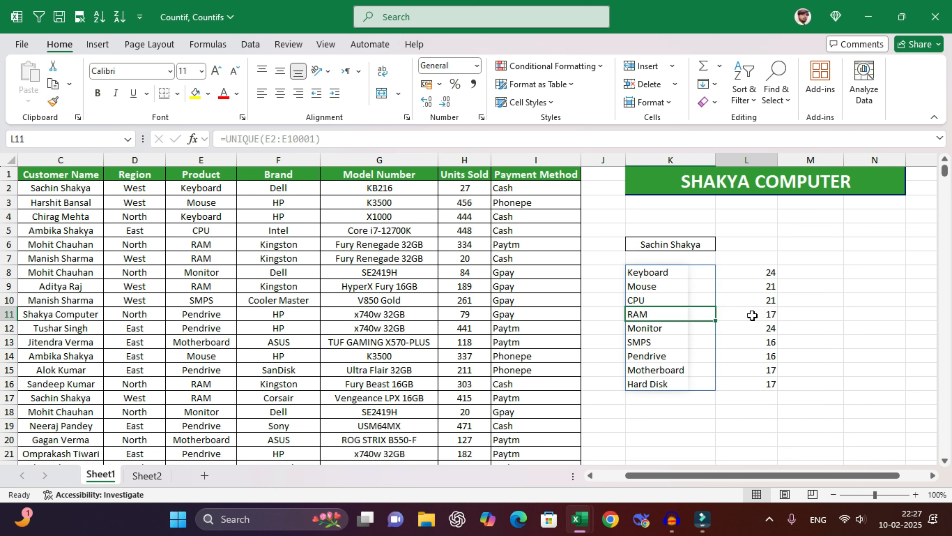
left_click(686, 327)
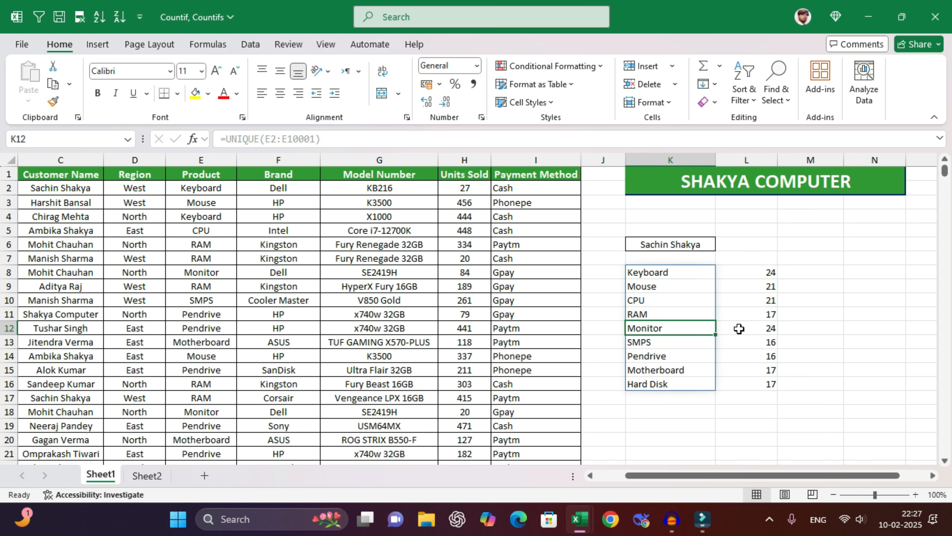
left_click(751, 328)
left_click(710, 245)
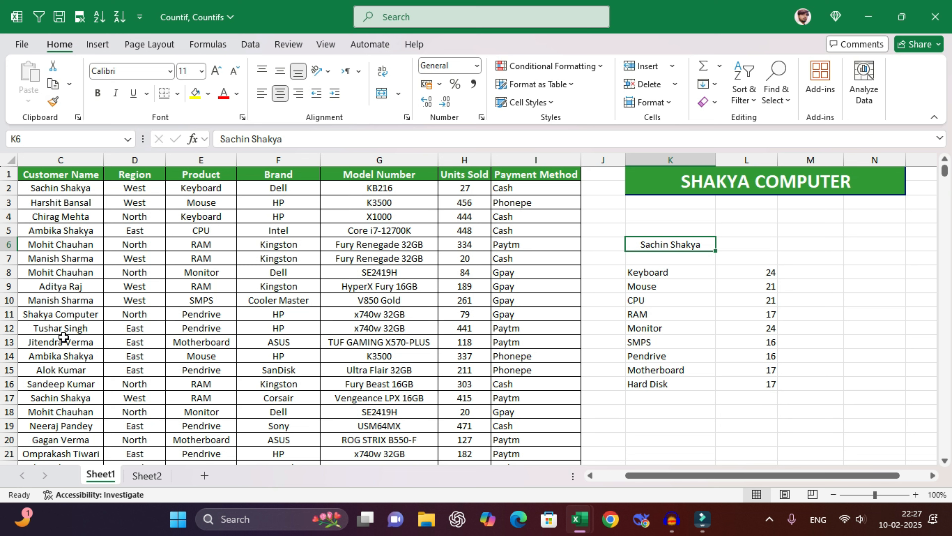
left_click(69, 388)
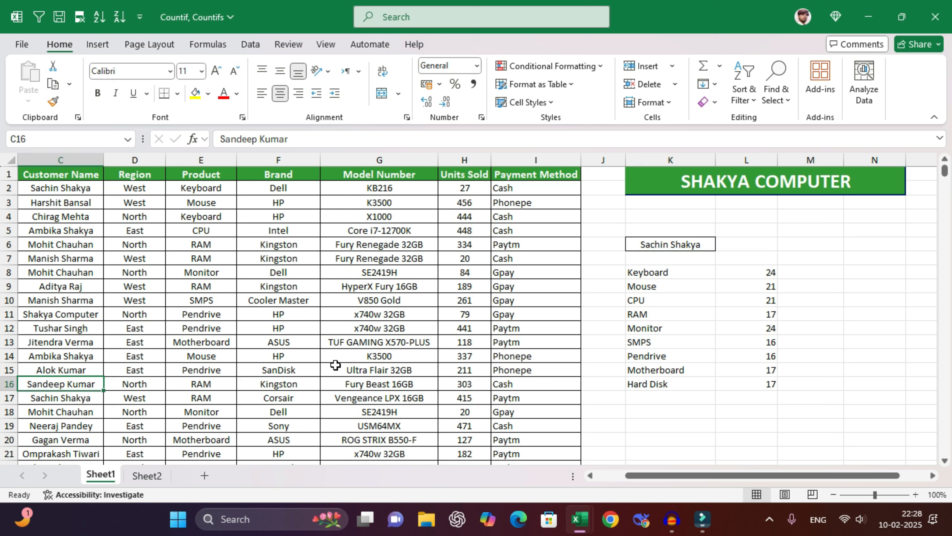
key("ctrl+c")
left_click(696, 242)
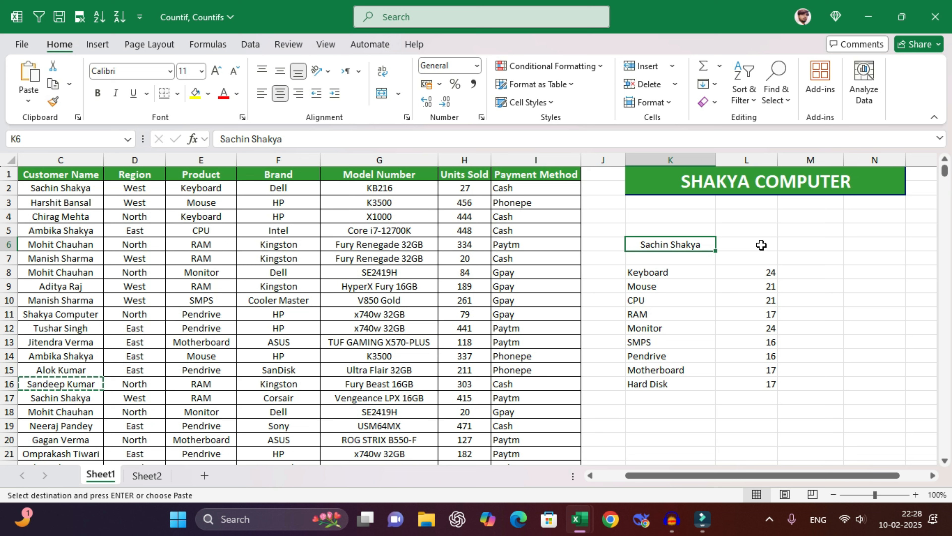
key("ctrl+v")
left_click(831, 244)
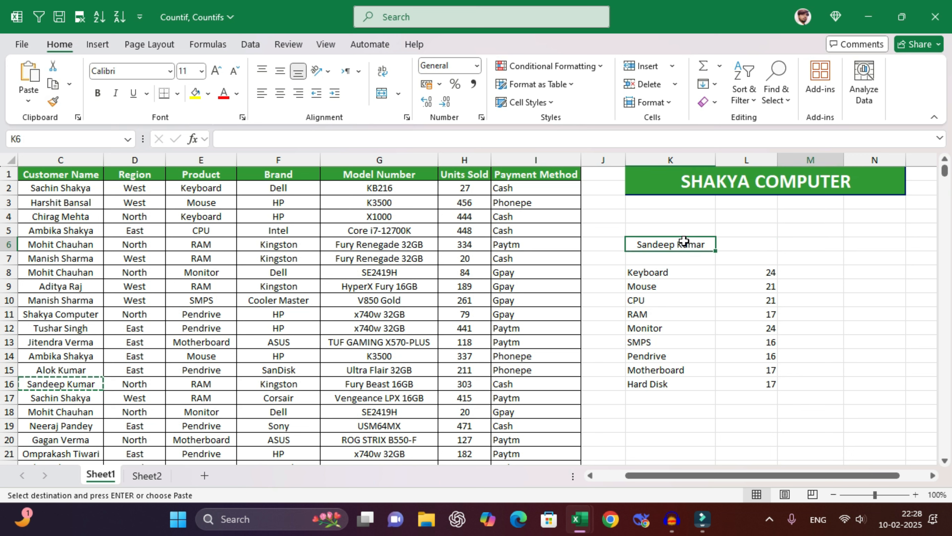
key("ctrl+z")
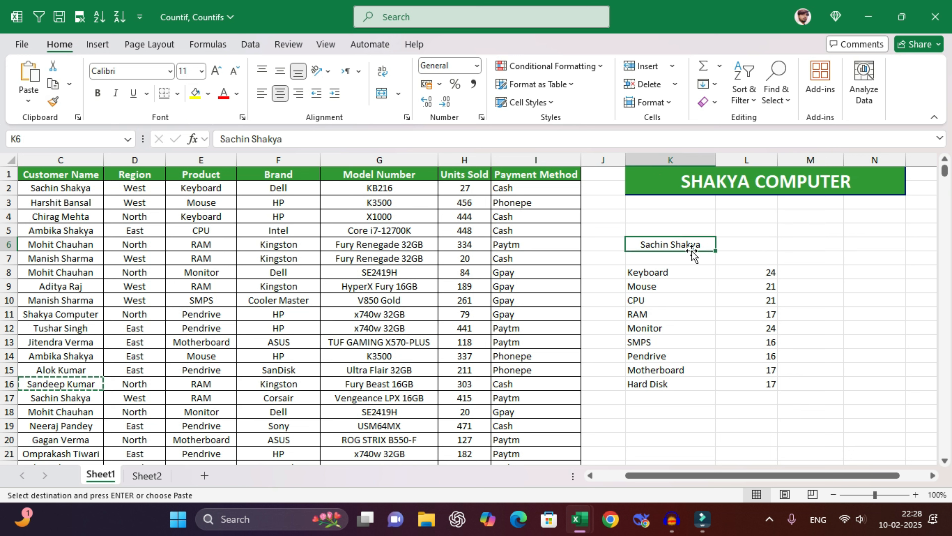
left_click(680, 274)
left_click(748, 273)
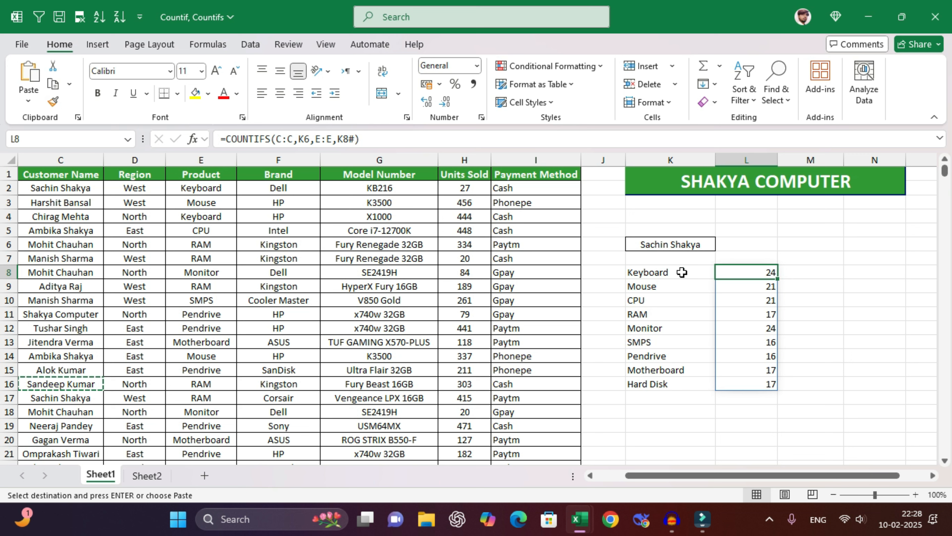
left_click_drag(682, 272, 810, 384)
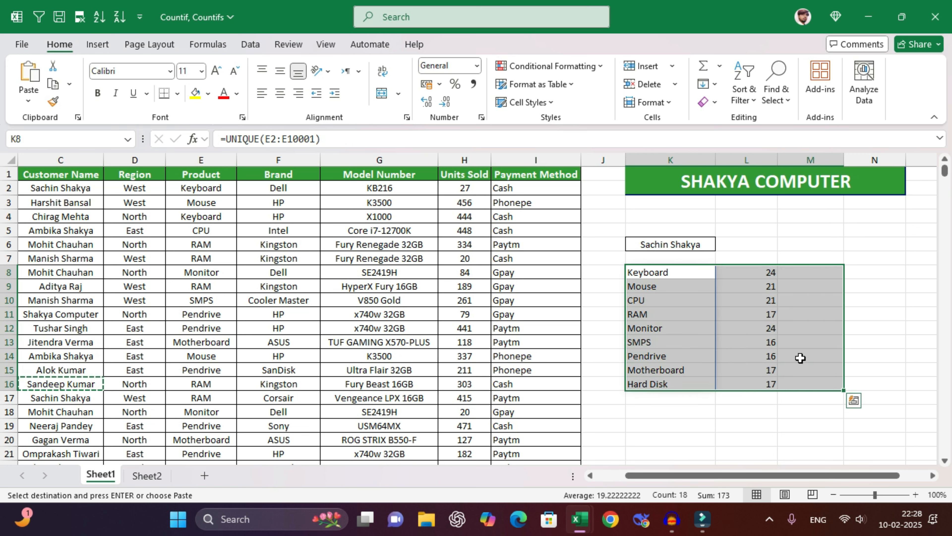
left_click(808, 274)
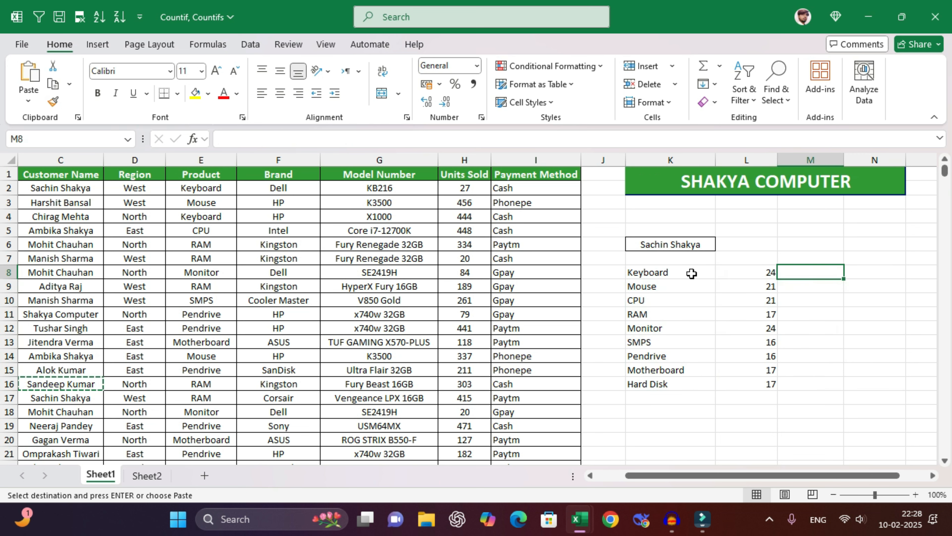
left_click(669, 273)
left_click(764, 273)
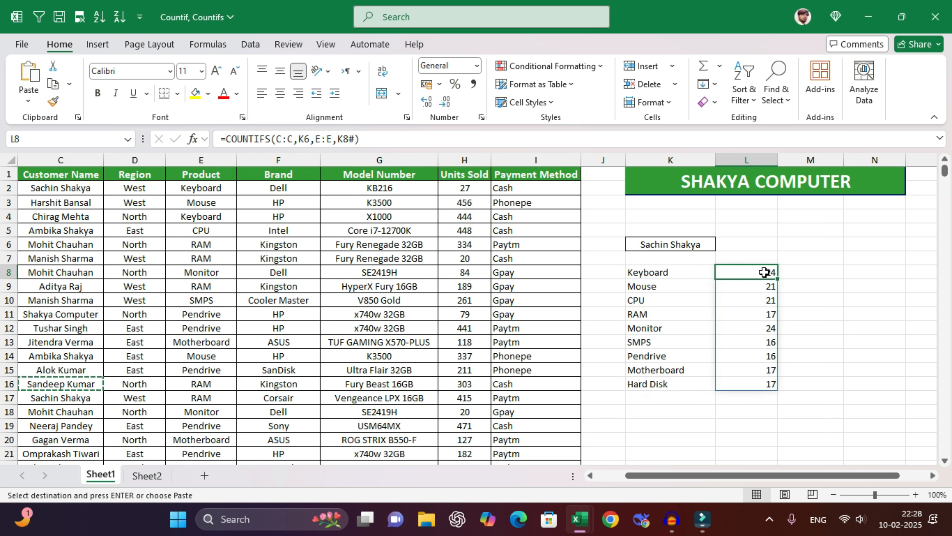
left_click(812, 275)
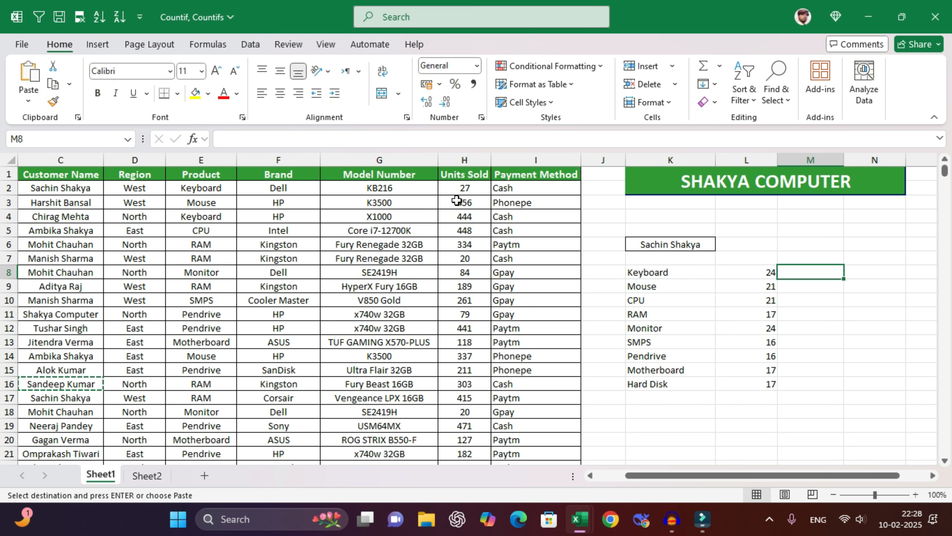
left_click_drag(465, 188, 465, 327)
left_click(466, 231)
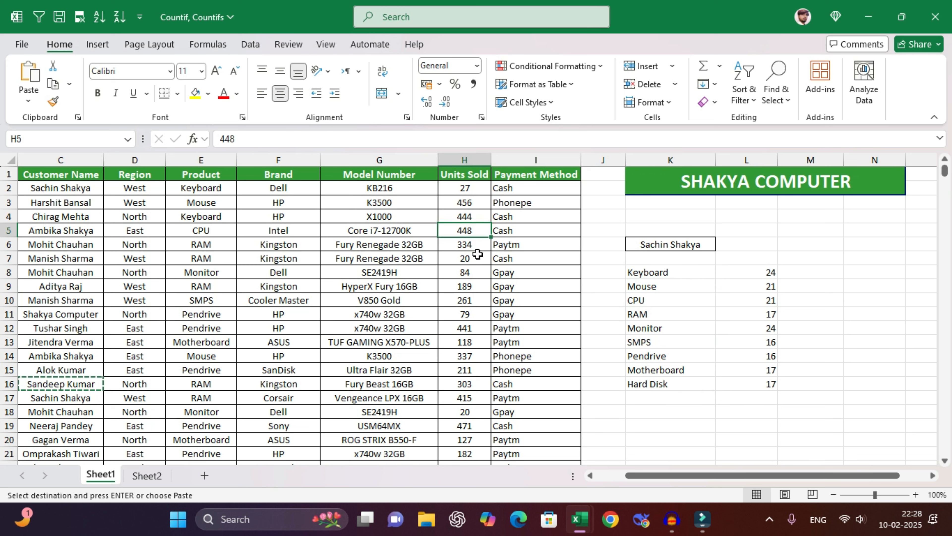
left_click(817, 274)
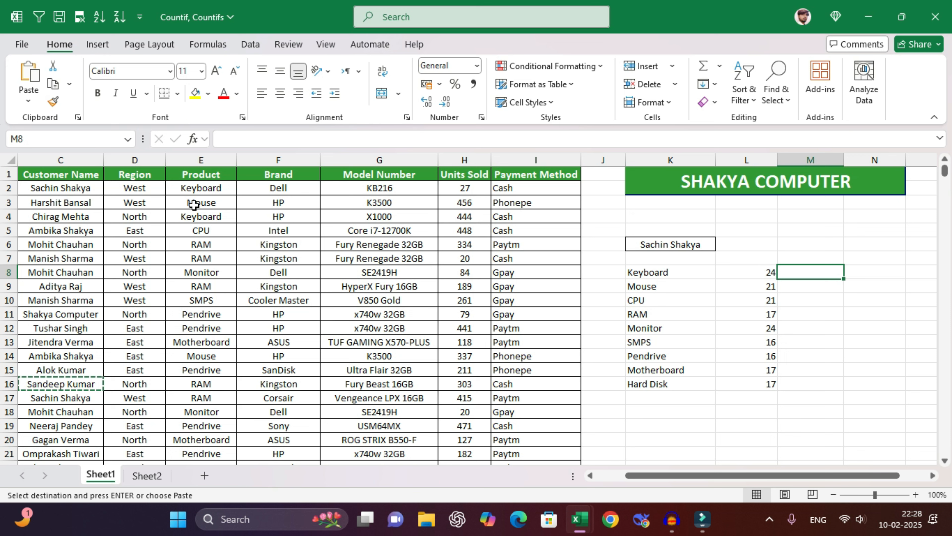
left_click(669, 274)
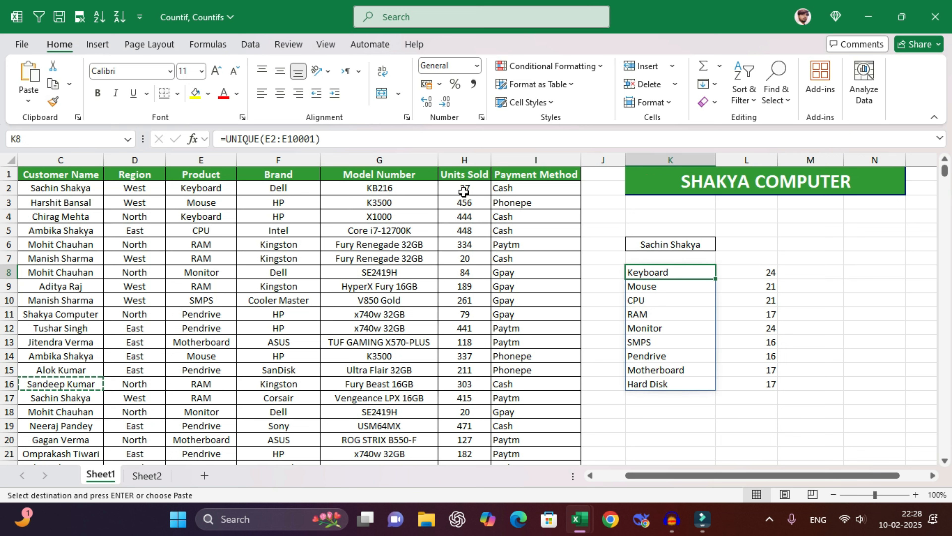
left_click_drag(464, 192, 465, 371)
left_click(829, 272)
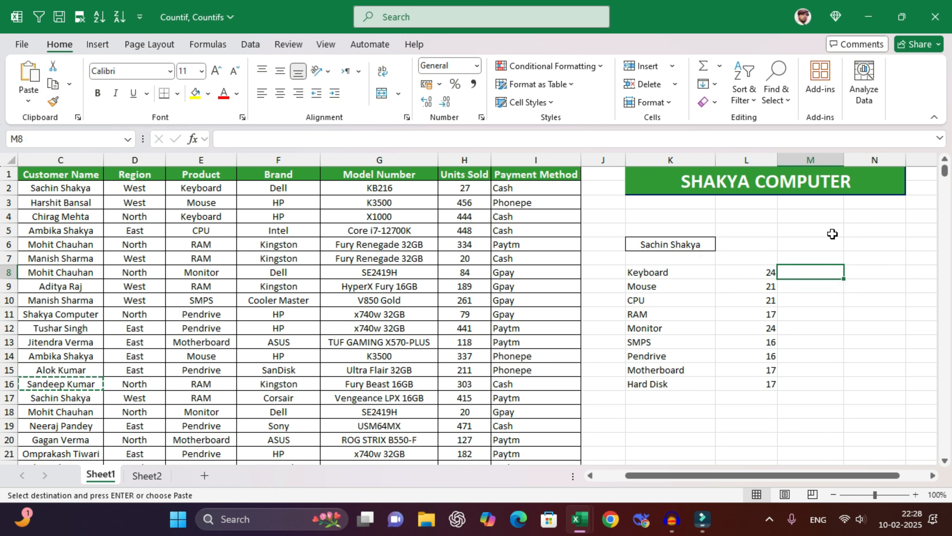
- Enter =SUMIFS(H:H,C:C,K6,E:E,K8#) in M8, giving totals such as Keyboard 5967 and Hard Disk 4009
type("=sumifs(")
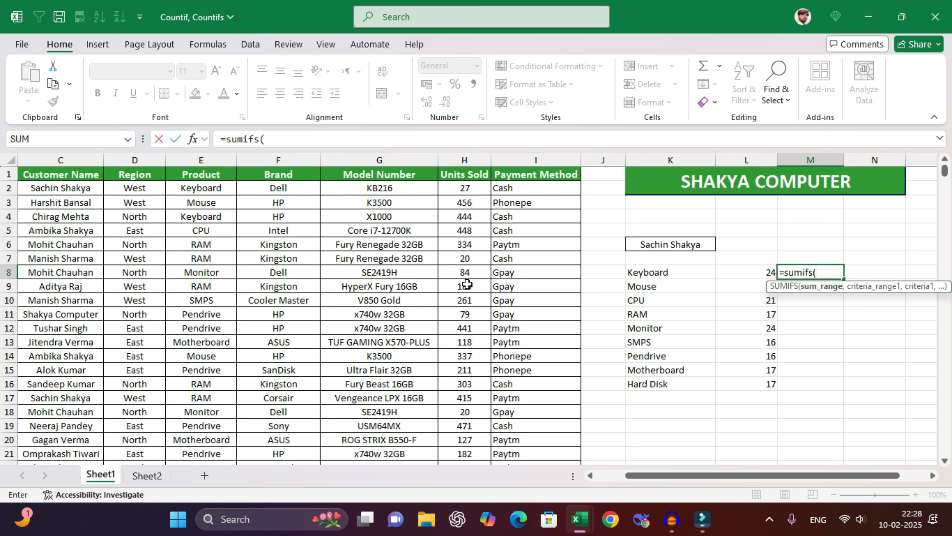
left_click(468, 161)
type(",")
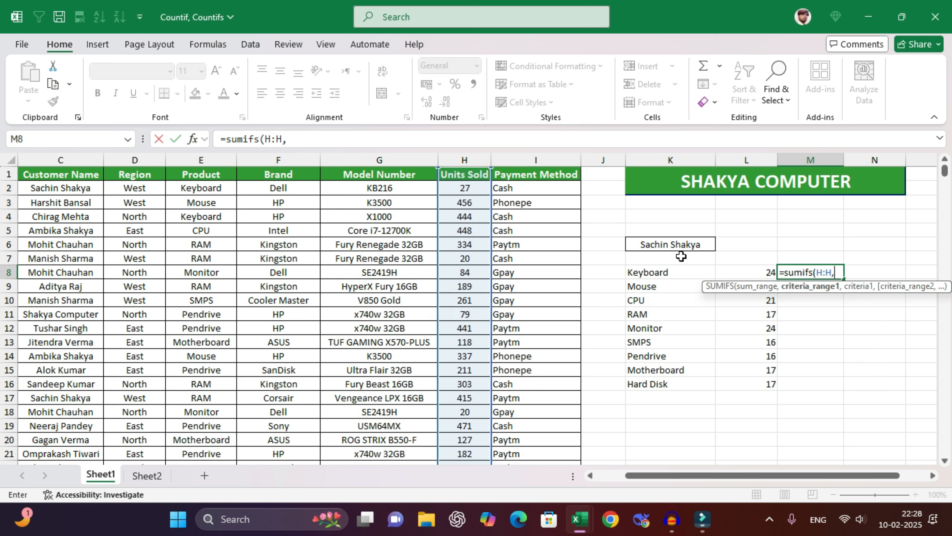
left_click(59, 158)
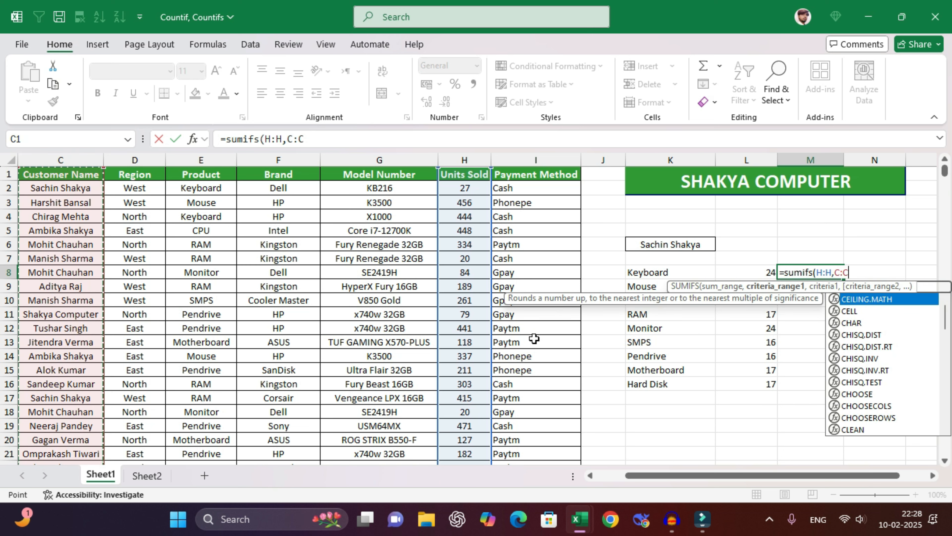
type(",")
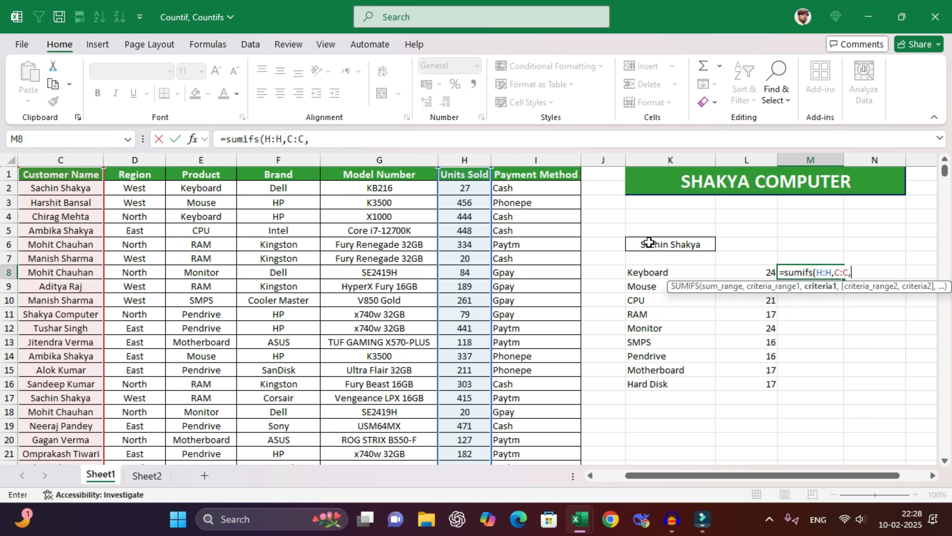
left_click(664, 246)
type(",")
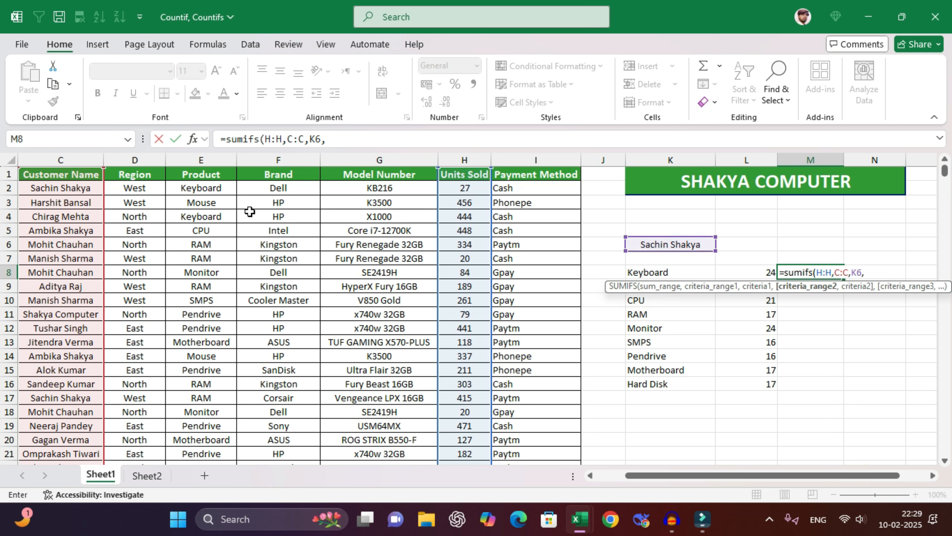
left_click(211, 155)
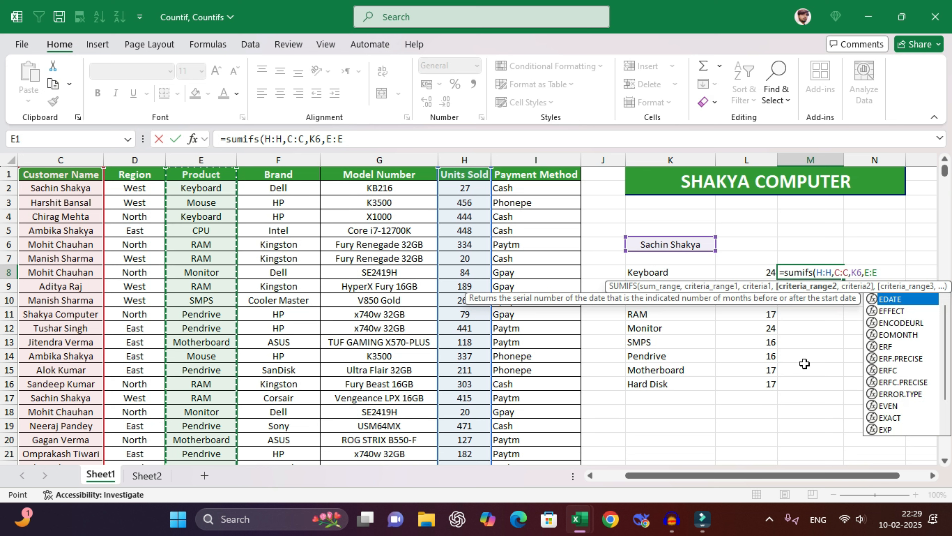
type(",")
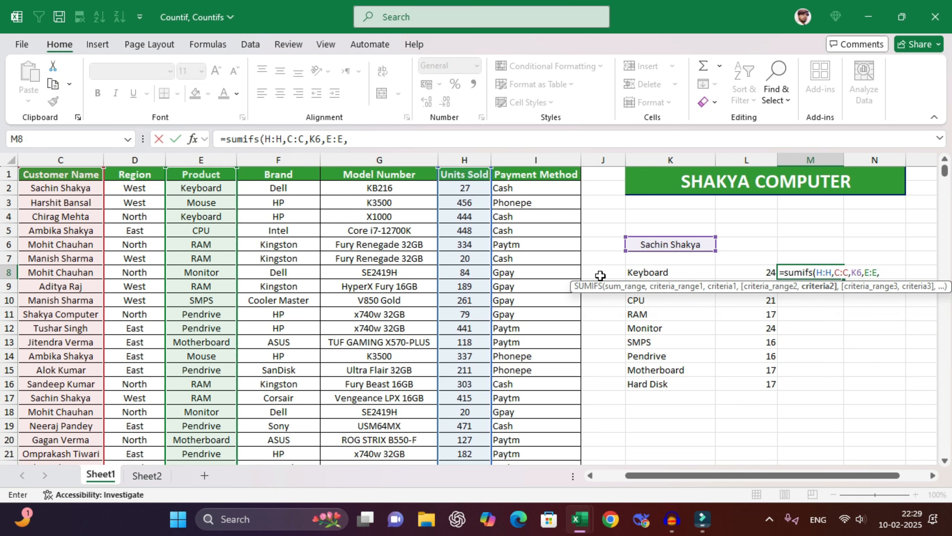
left_click_drag(662, 271, 662, 386)
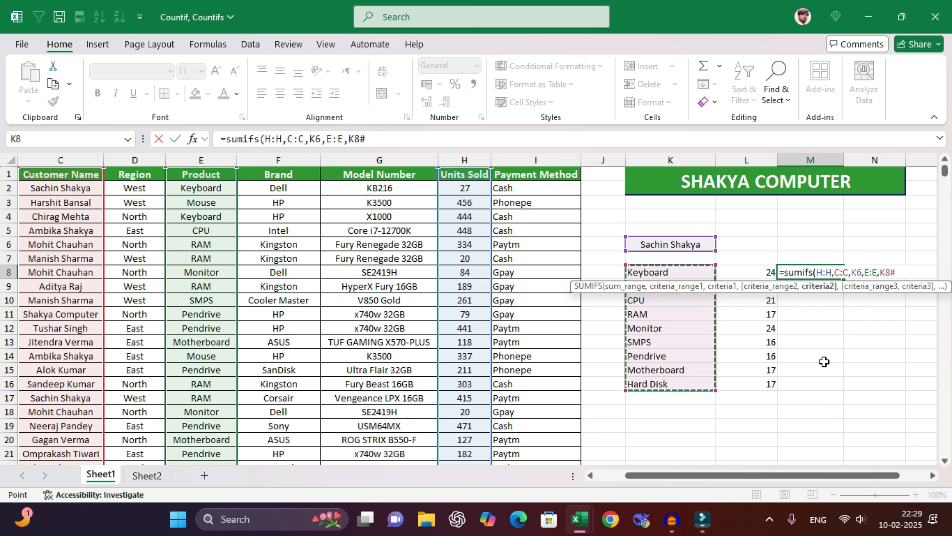
type(")")
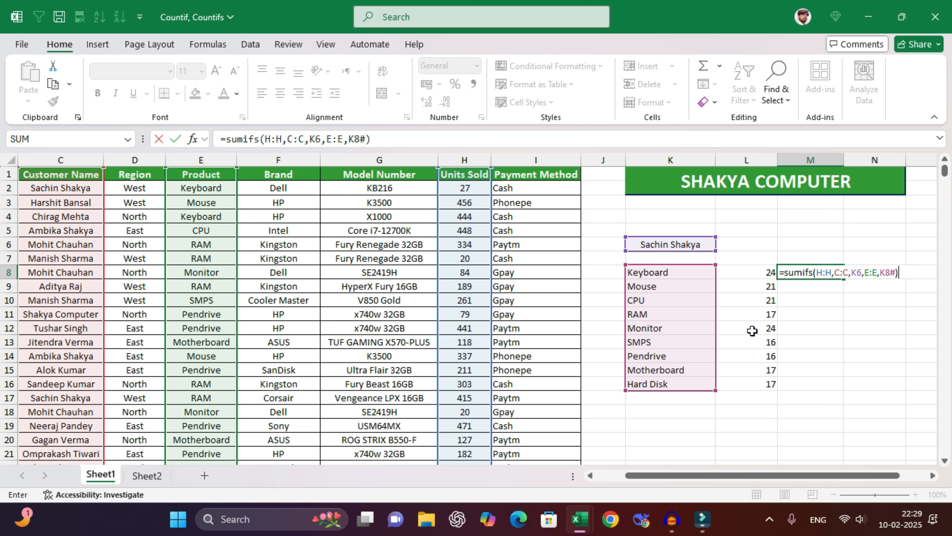
key("Return")
- Review the K6 customer, K8 UNIQUE list, L8 COUNTIFS counts and M8 SUMIFS totals
left_click(878, 247)
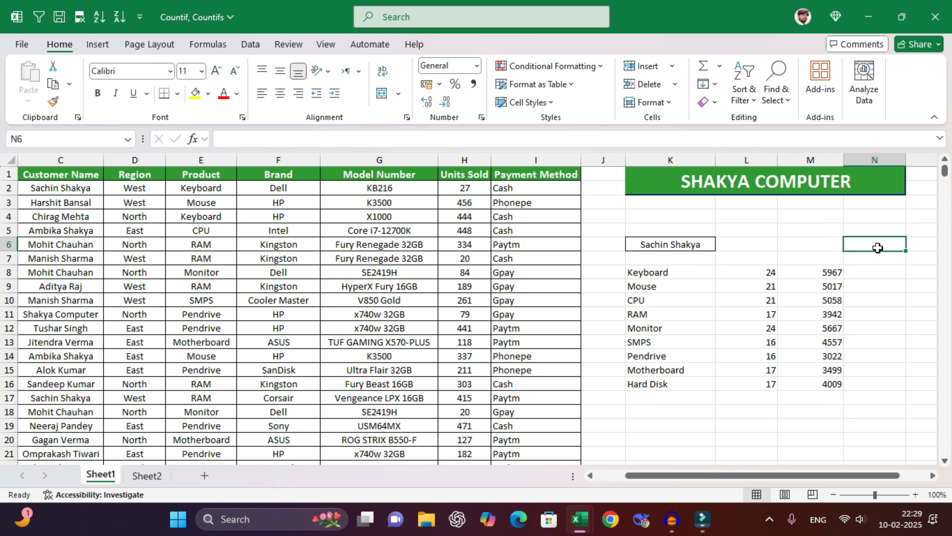
left_click(650, 247)
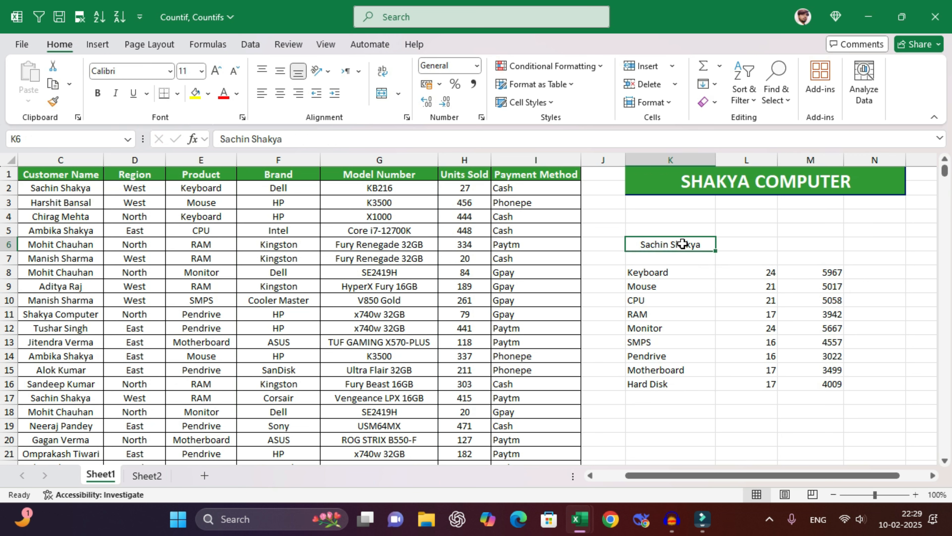
left_click(663, 274)
left_click(769, 272)
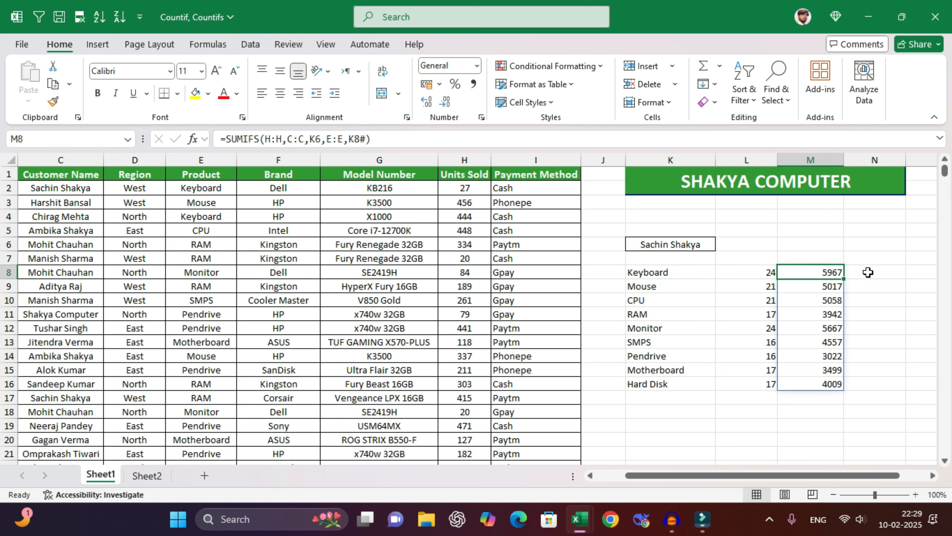
key("Up")
key("Up")
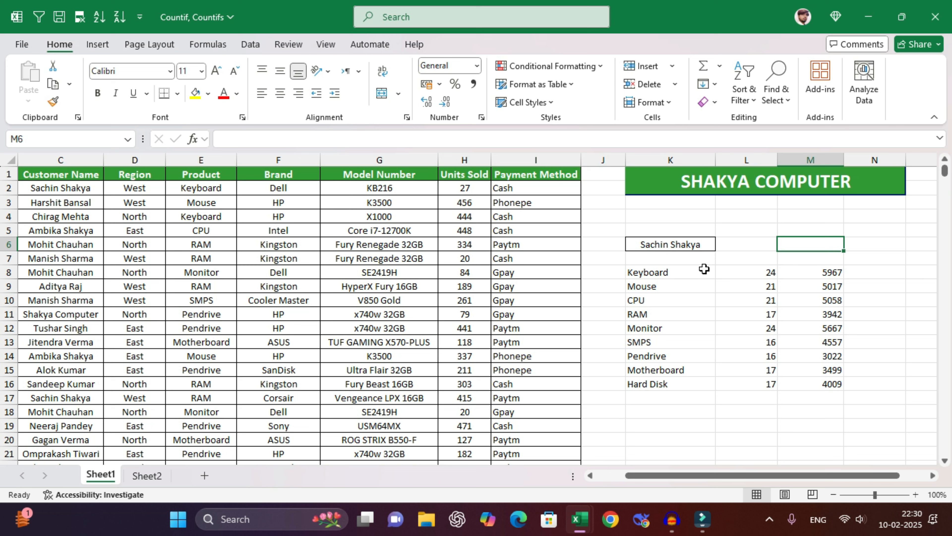
left_click(811, 271)
key("shift+Down")
key("shift+Down")
key("shift+Down")
key("shift+Down")
key("shift+Down")
key("shift+Down")
key("shift+Down")
key("shift+Down")
key("shift+Down")
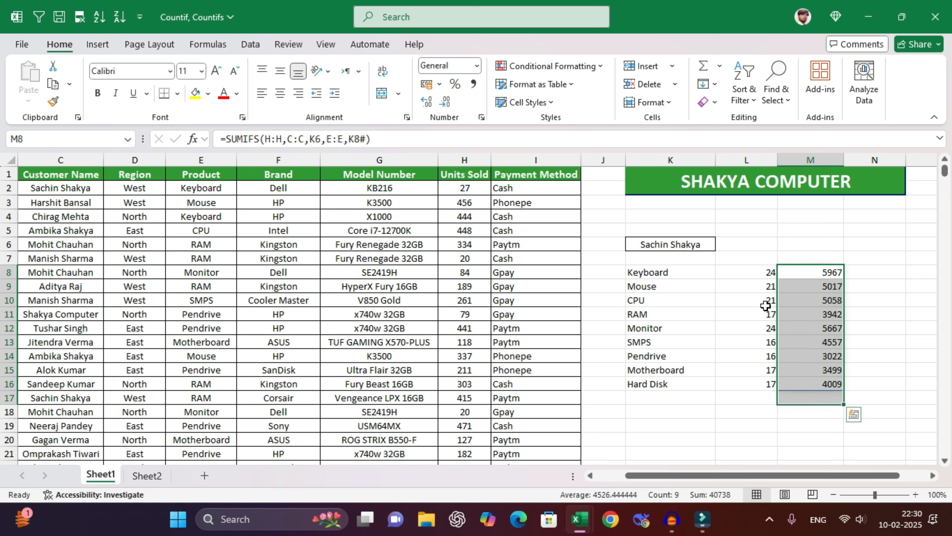
left_click(746, 273)
left_click(672, 244)
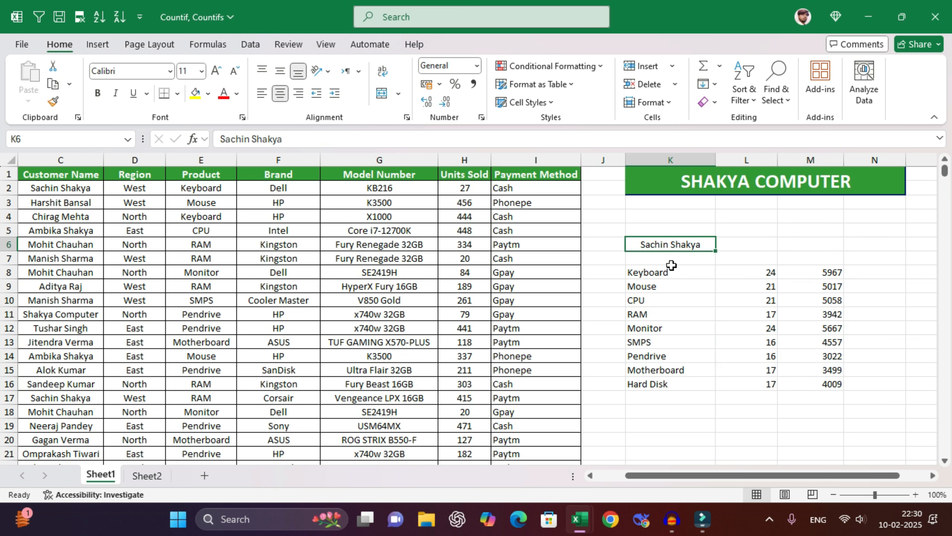
- Recheck the K8, L8 and M8 formulas, then turn on AutoFilter for the sales table
left_click(672, 272)
left_click(766, 273)
left_click(794, 273)
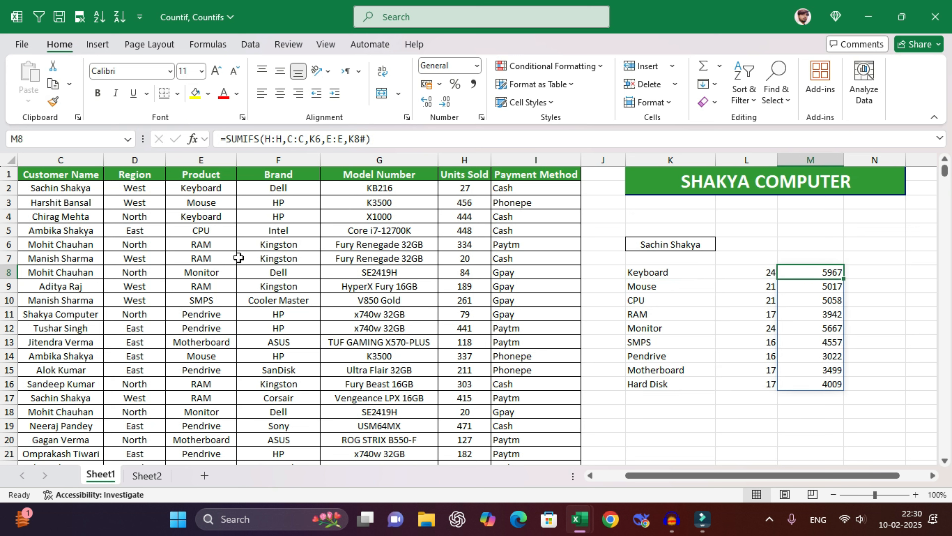
left_click(167, 275)
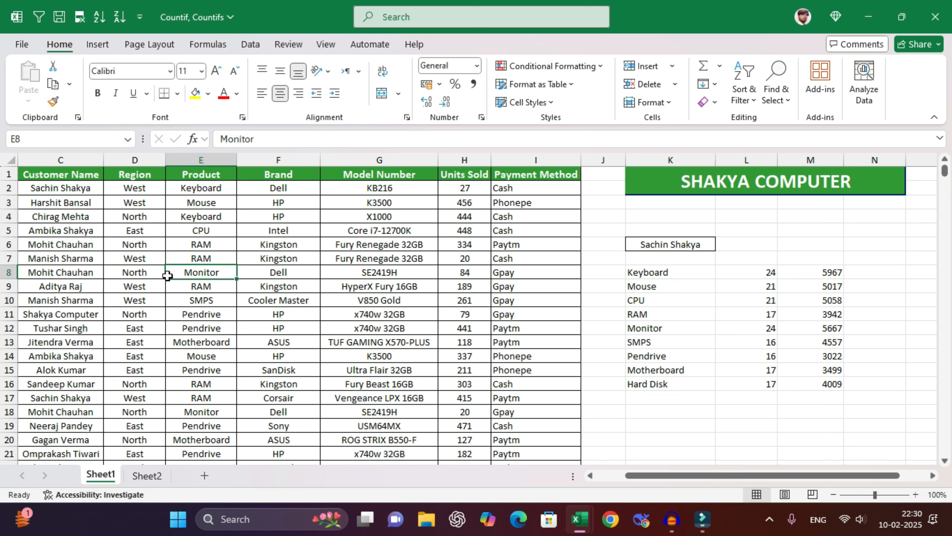
key("ctrl+shift+l")
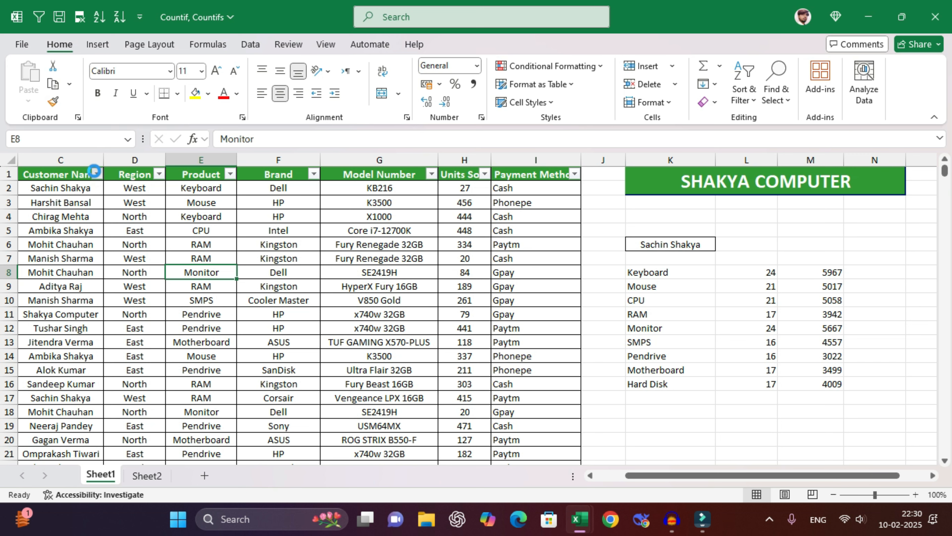
- Filter the Customer Name column to the customer named in K6
left_click(97, 173)
left_click(174, 324)
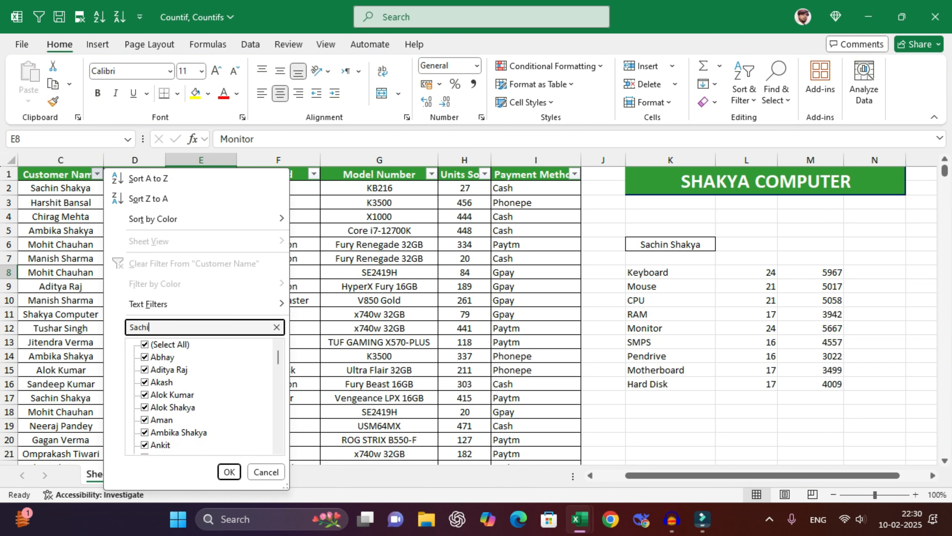
left_click(229, 471)
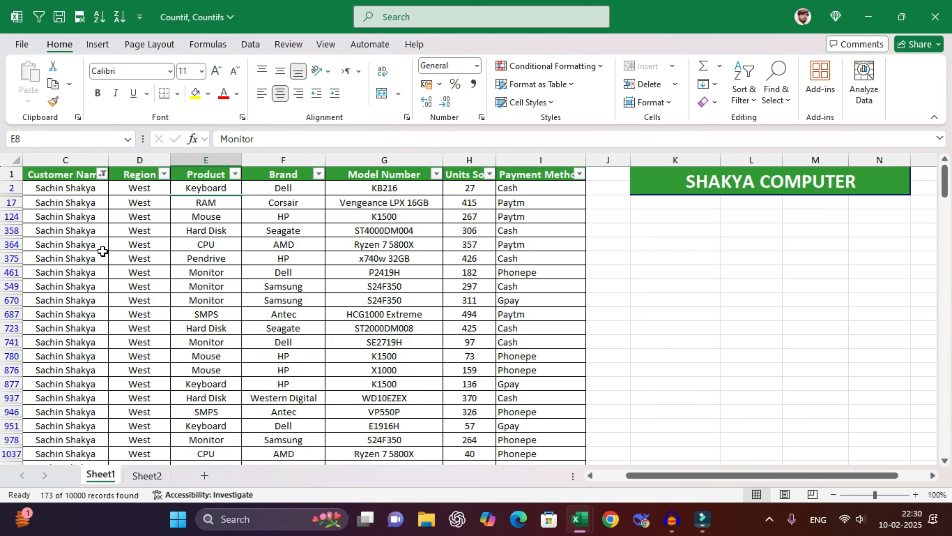
left_click_drag(69, 188, 73, 356)
- Filter the Product column to Keyboard only and confirm 24 matching rows
left_click(199, 257)
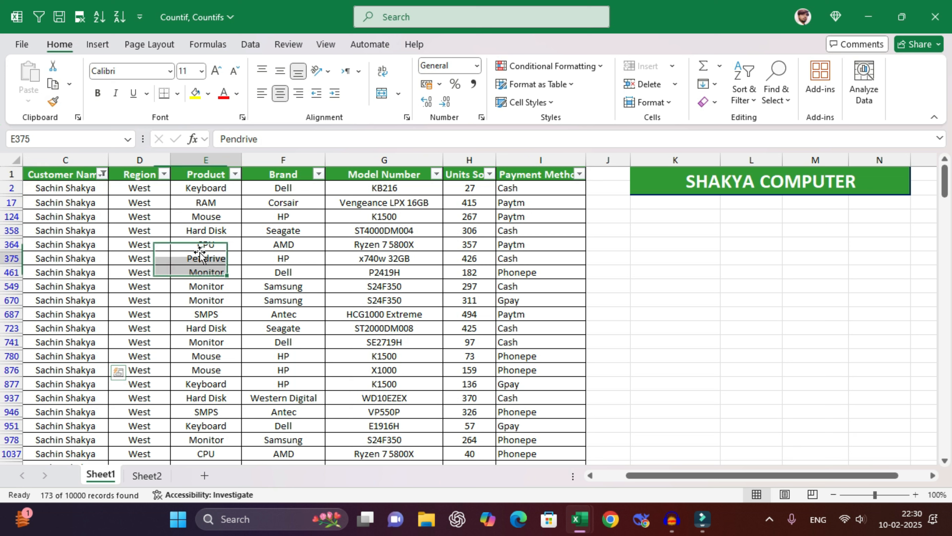
left_click(235, 174)
left_click(100, 345)
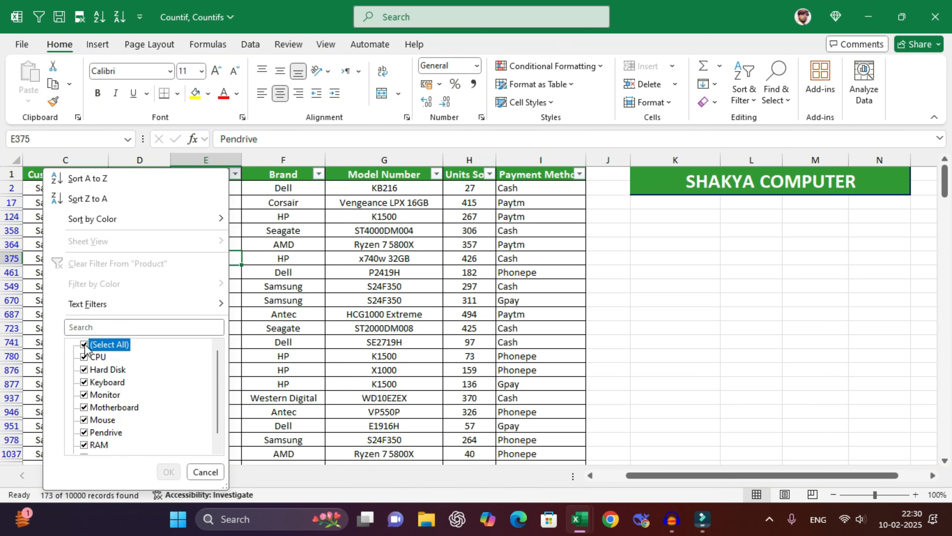
left_click(107, 382)
left_click(167, 472)
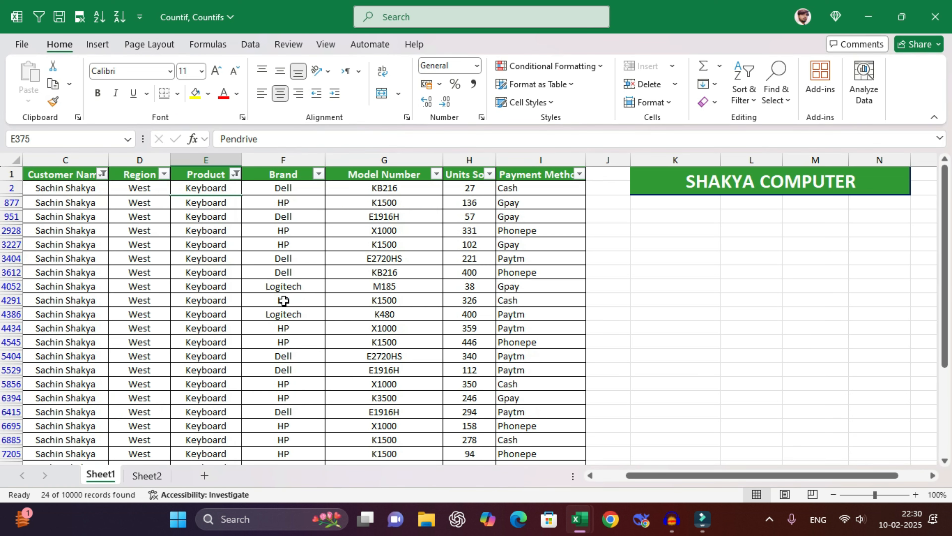
left_click(276, 313)
left_click(227, 317)
key("ctrl+Down")
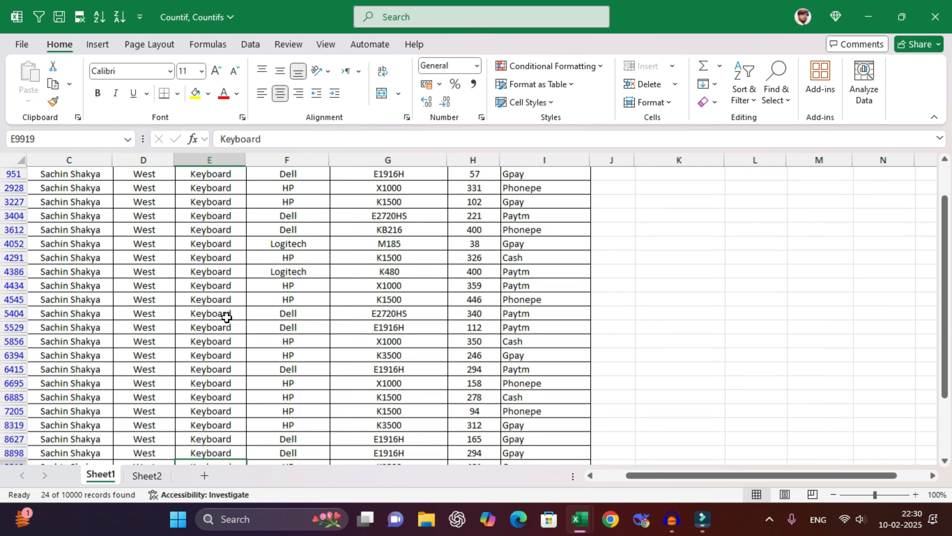
left_click(213, 383)
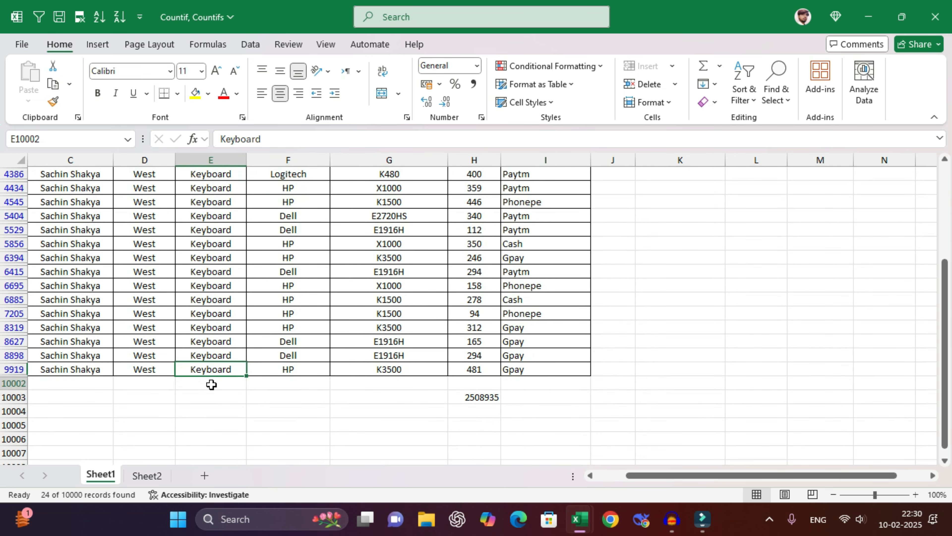
type("=counta(")
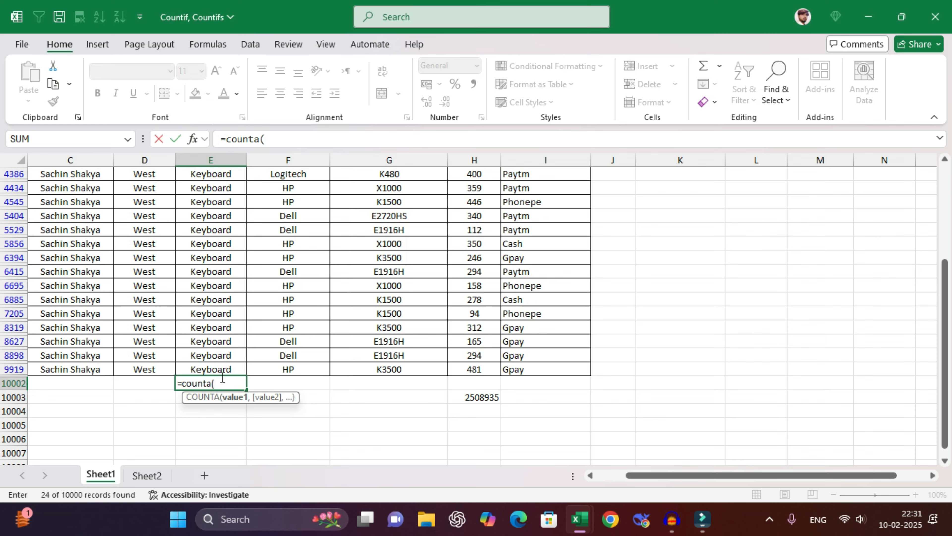
left_click(222, 369)
key("ctrl+shift+Up")
key("shift+Down")
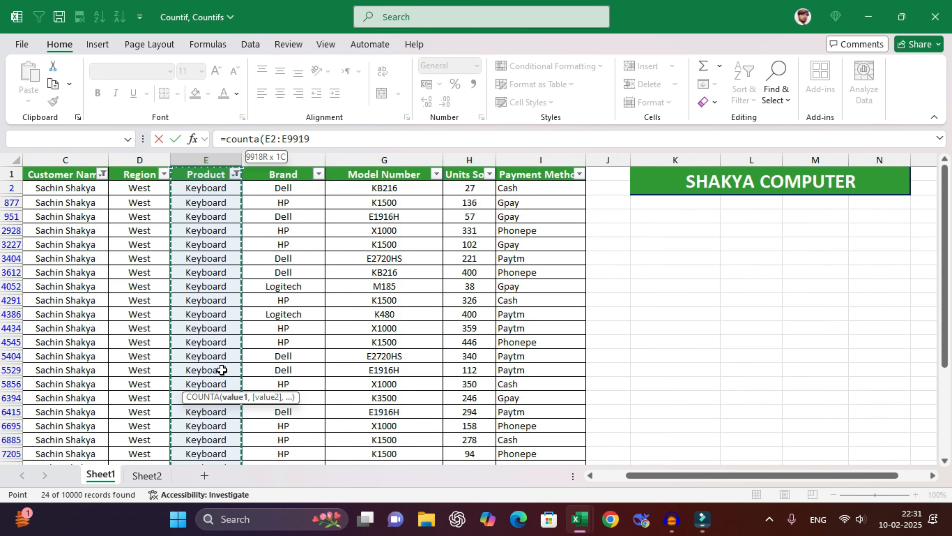
key("Return")
scroll(222, 369, "down", 1)
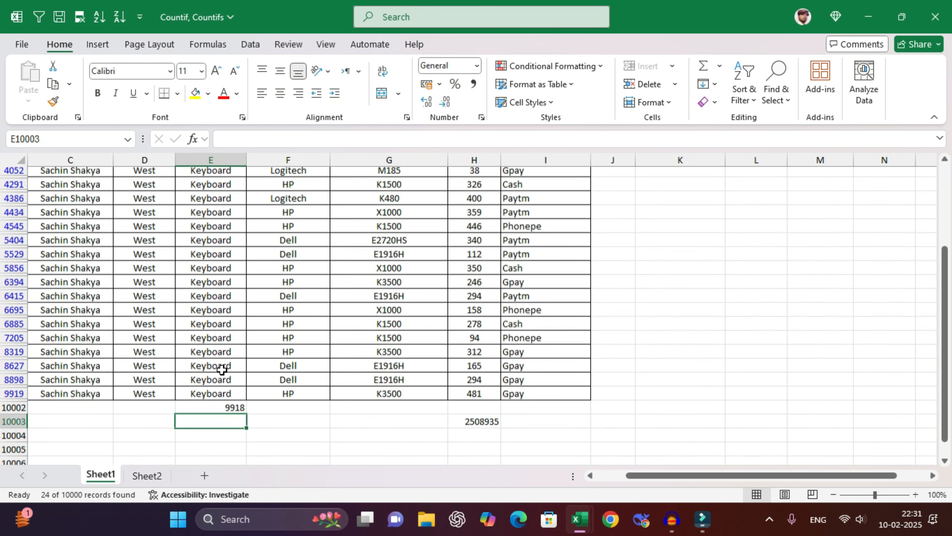
scroll(222, 369, "down", 1)
double_click(225, 355)
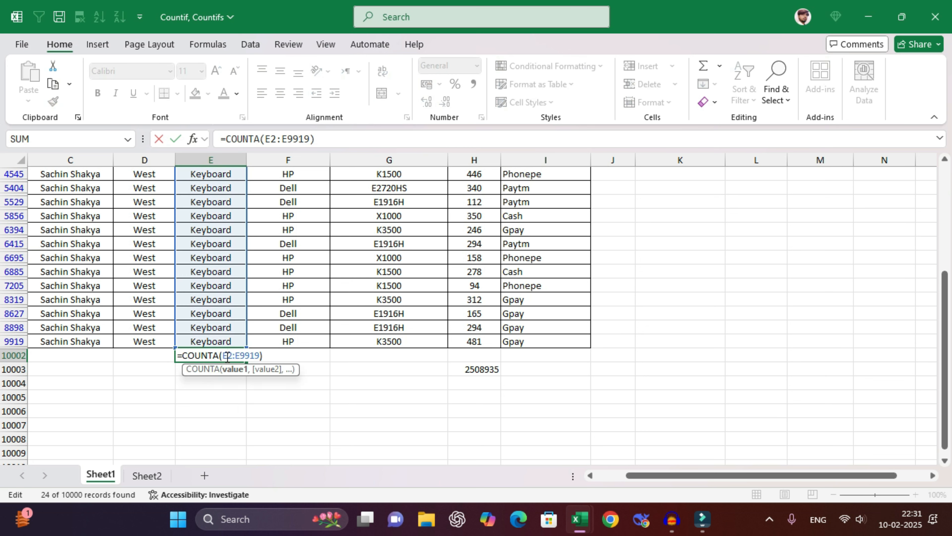
key("Escape")
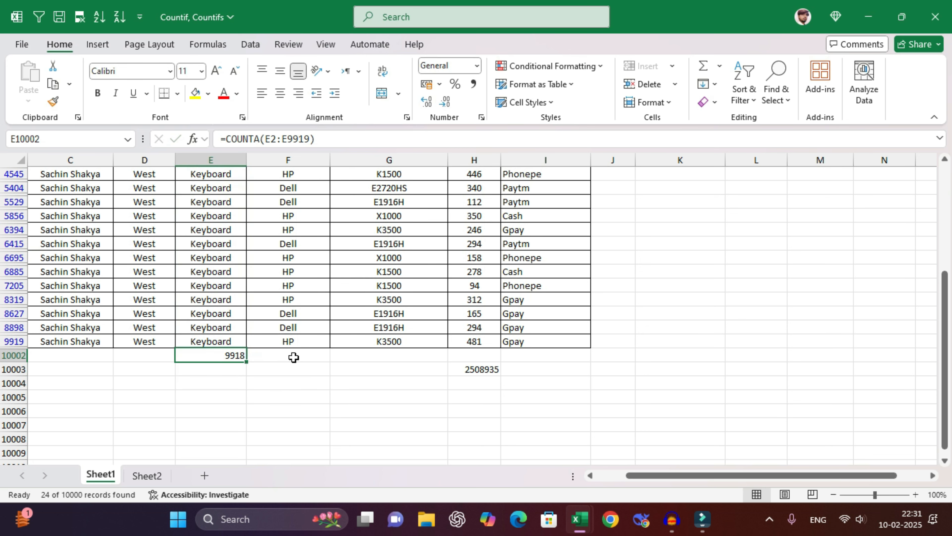
key("Delete")
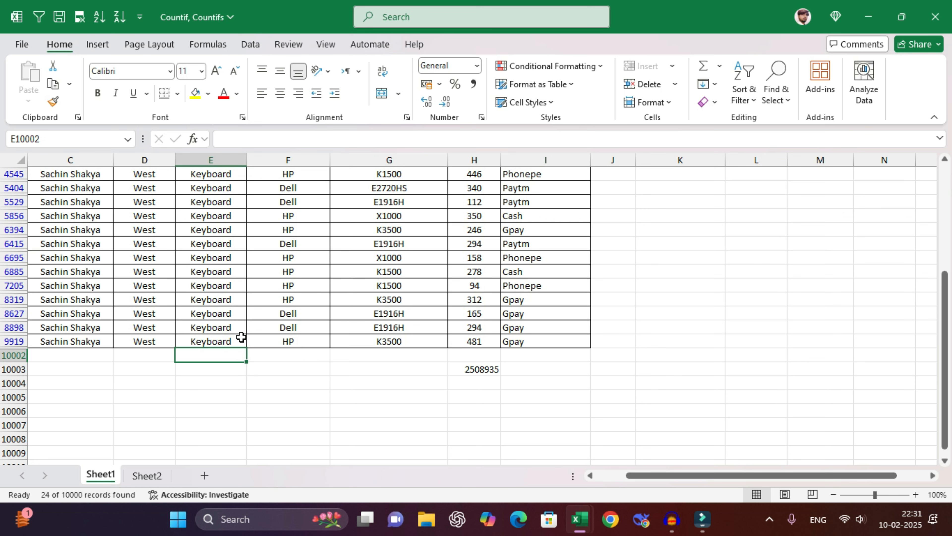
left_click(229, 340)
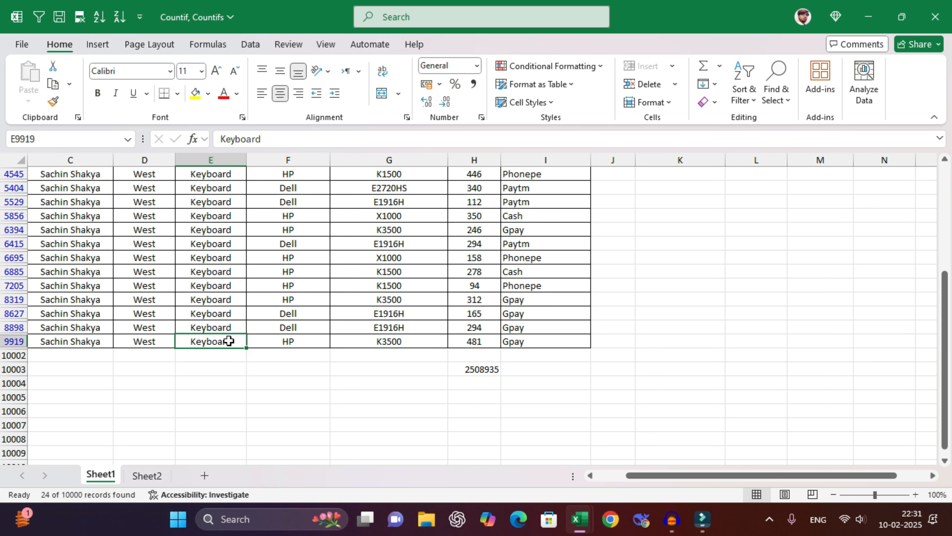
key("ctrl+shift+Up")
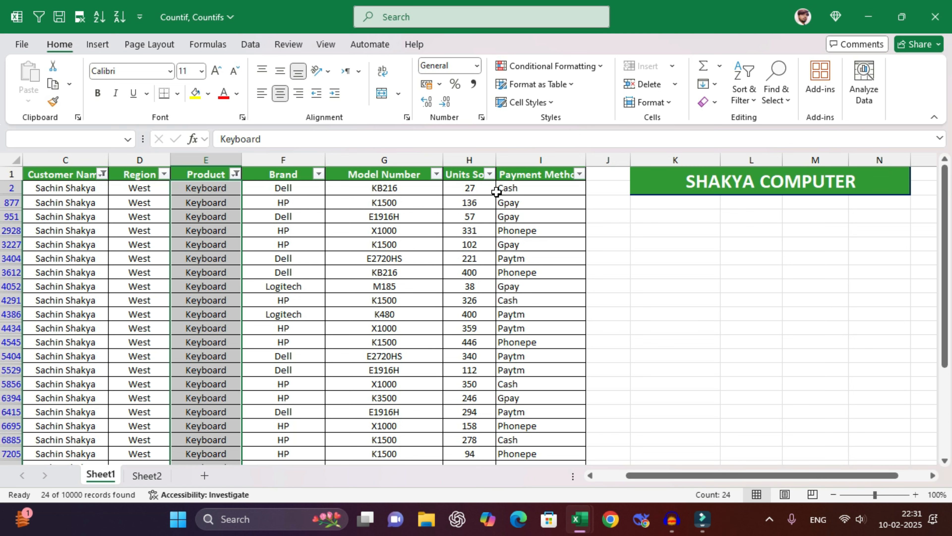
left_click(475, 188)
key("ctrl+shift+Down")
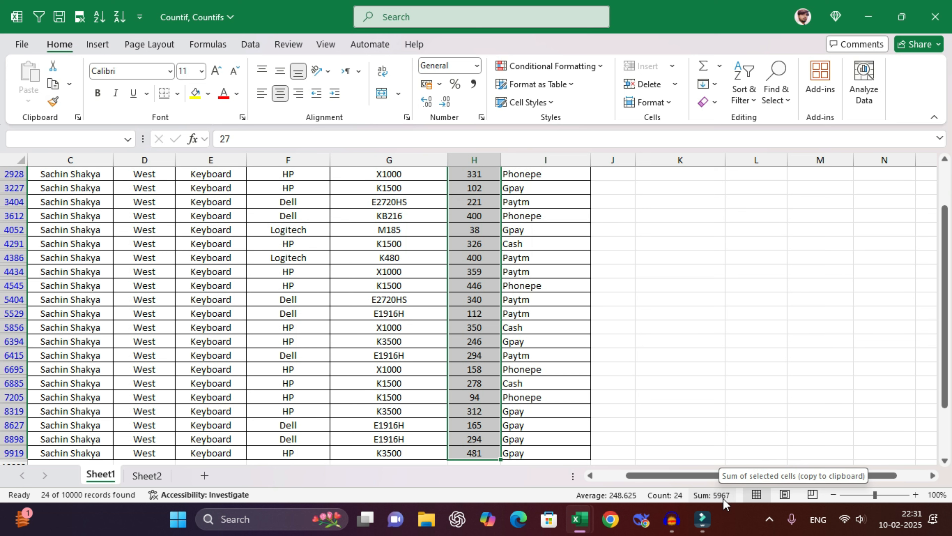
left_click(359, 285)
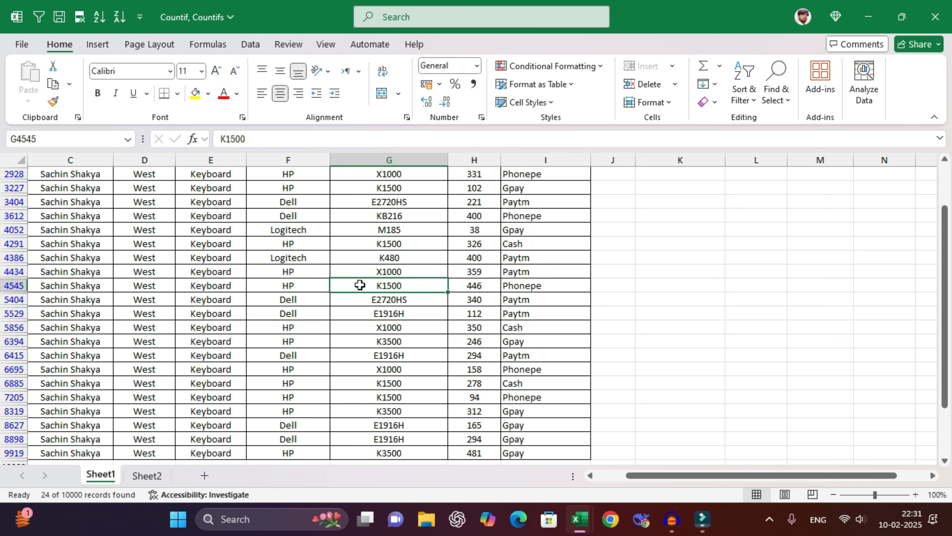
- Review the K6 customer and the K8 UNIQUE, L8 COUNTIFS and M8 SUMIFS results
scroll(359, 285, "up", 2)
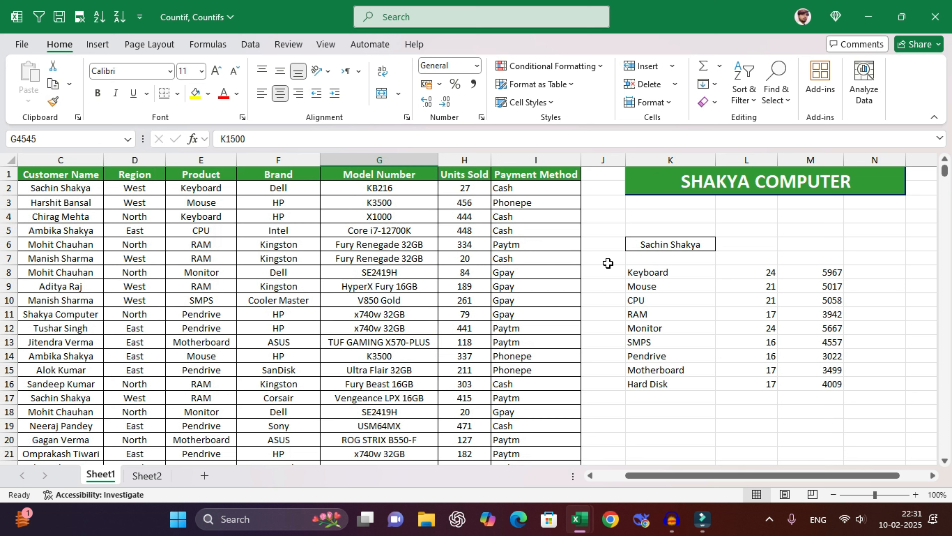
left_click(704, 242)
left_click(696, 276)
left_click(754, 272)
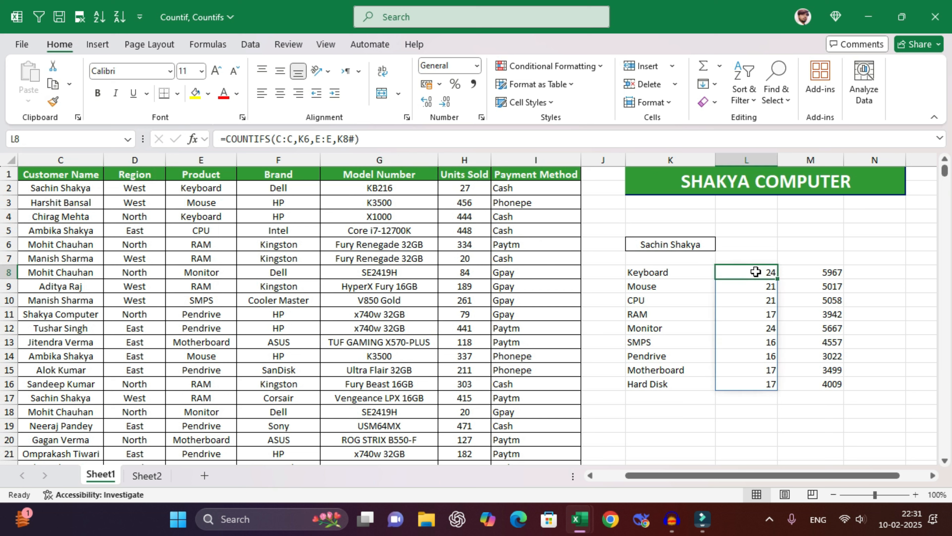
left_click(811, 271)
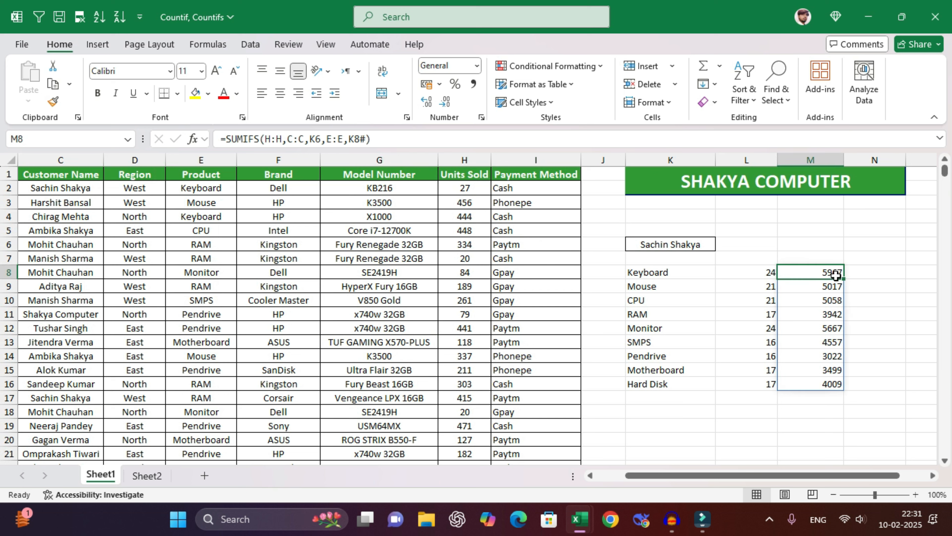
- Replace the K6 customer with another customer name and recheck the K8, L8 and M8 results
left_click(676, 244)
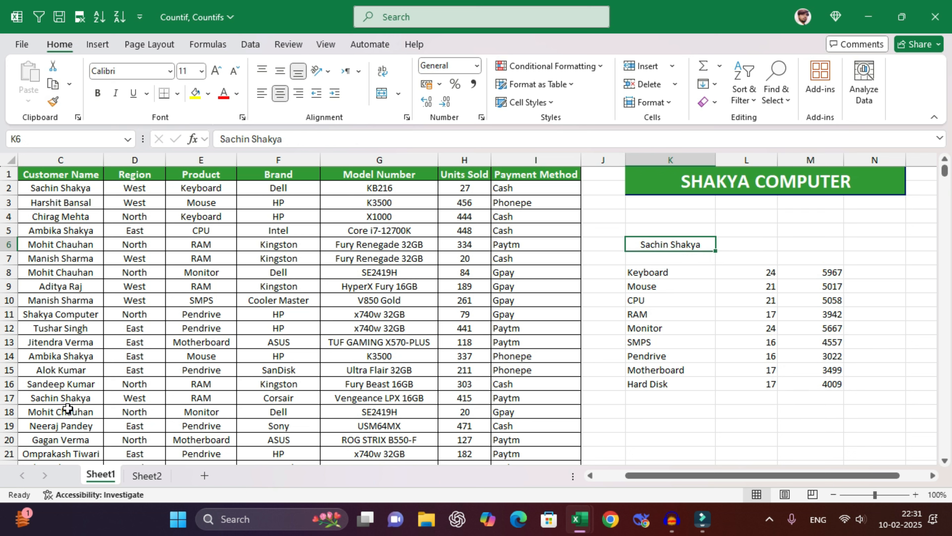
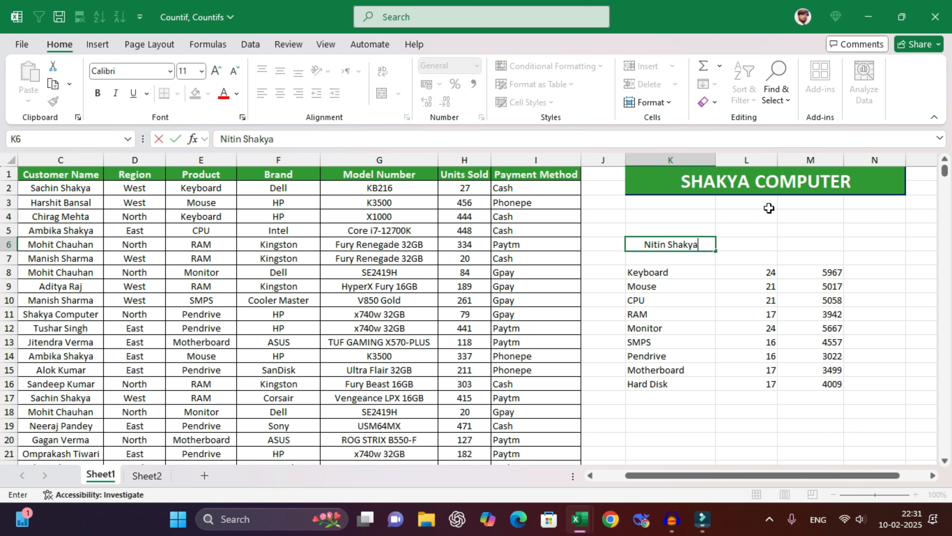
key("Return")
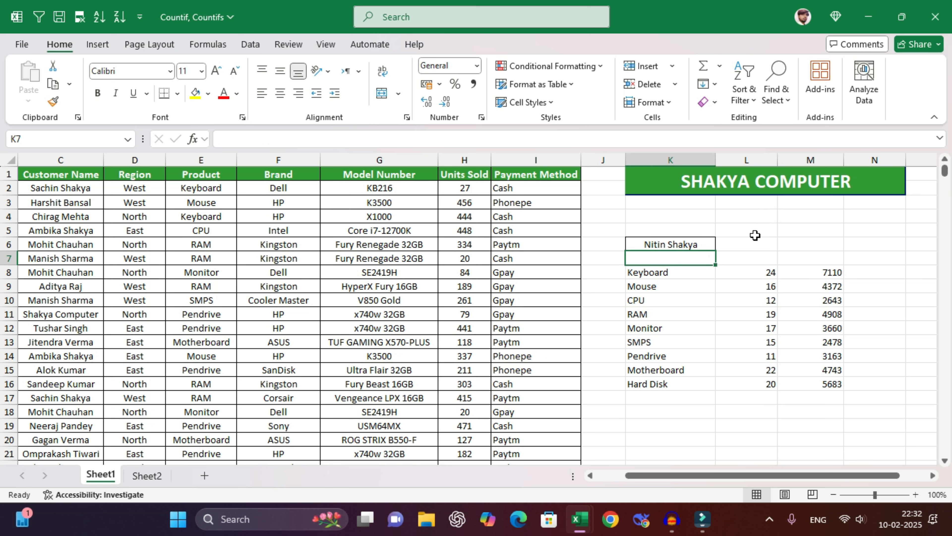
left_click(665, 272)
left_click(750, 271)
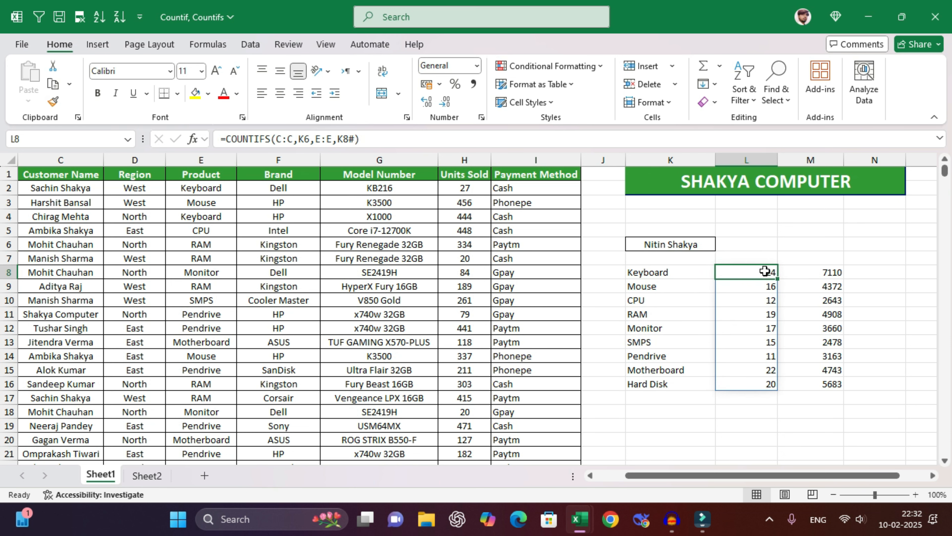
left_click(809, 271)
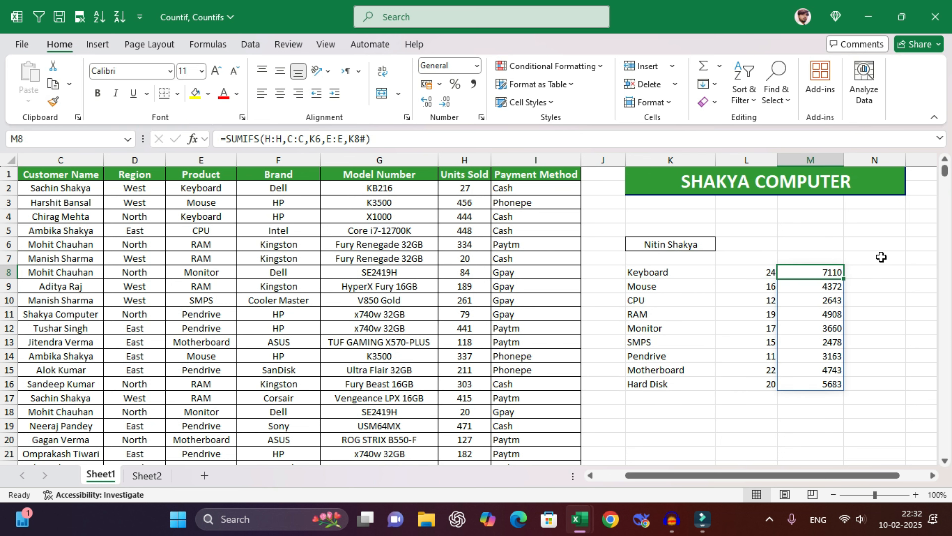
left_click(808, 246)
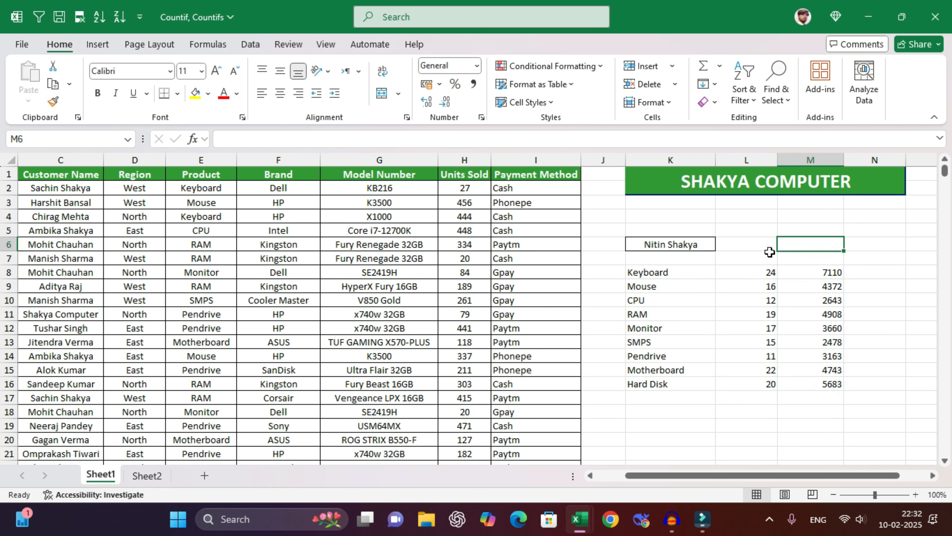
left_click(147, 475)
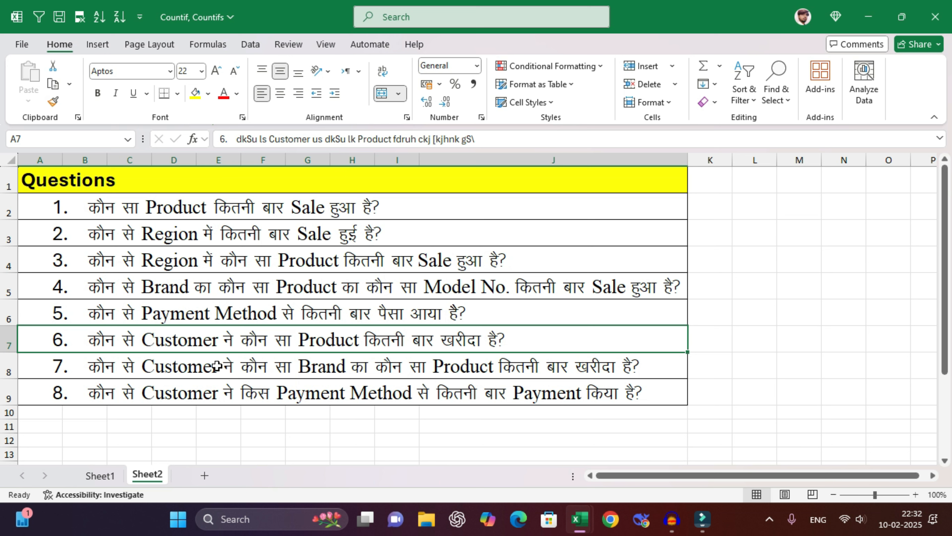
- After reading question 7, clear all of K5:N21 on Sheet1, keeping the SHAKYA COMPUTER title
left_click(120, 367)
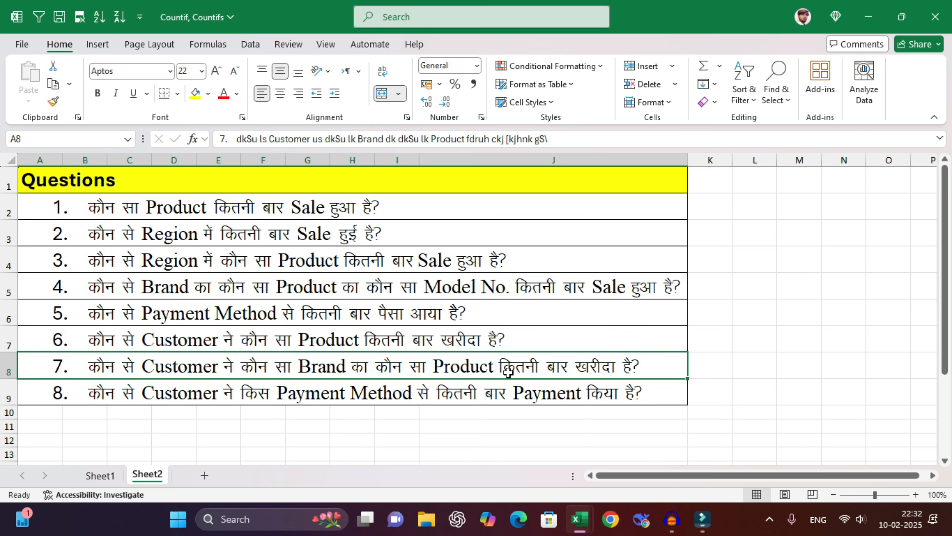
key("ctrl+Page_Up")
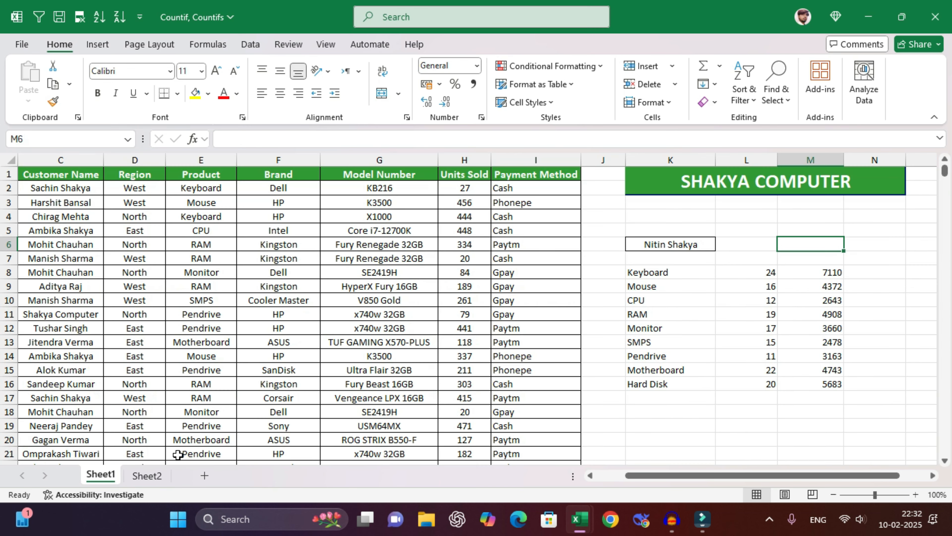
left_click_drag(671, 229, 862, 452)
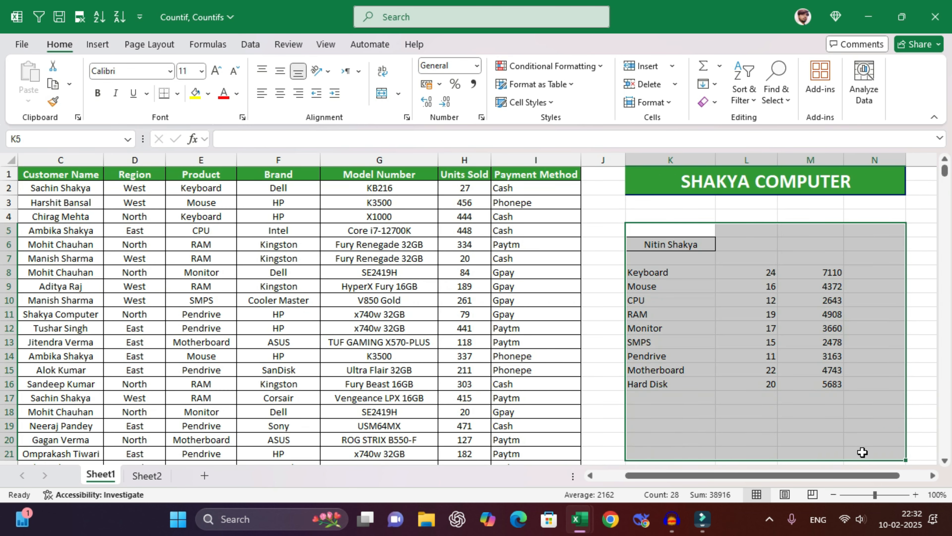
left_click(709, 101)
left_click(734, 119)
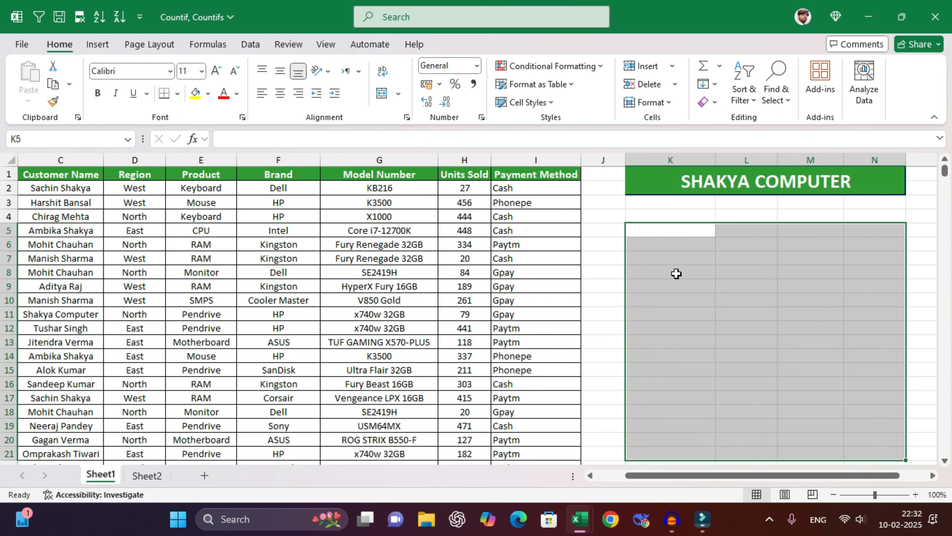
left_click(629, 258)
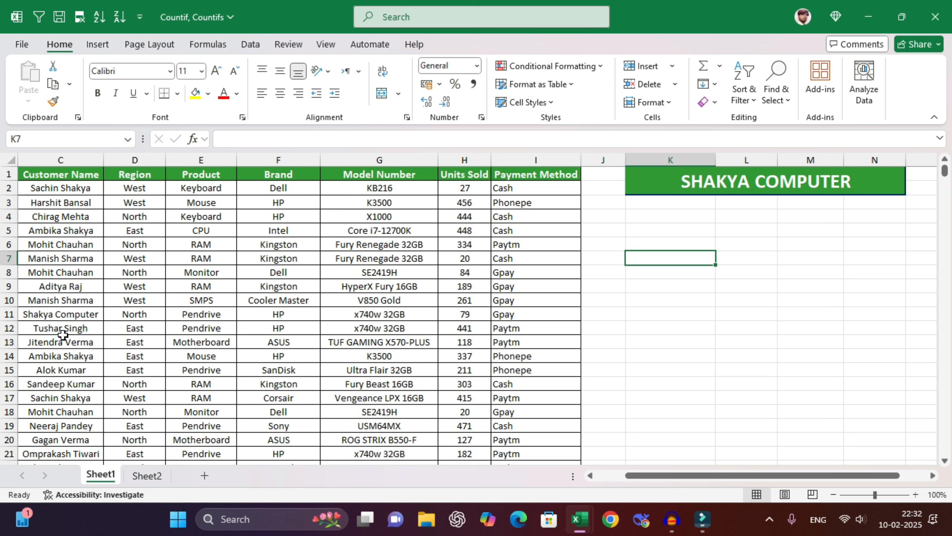
- Copy the customer name from C15 into K8
left_click(64, 369)
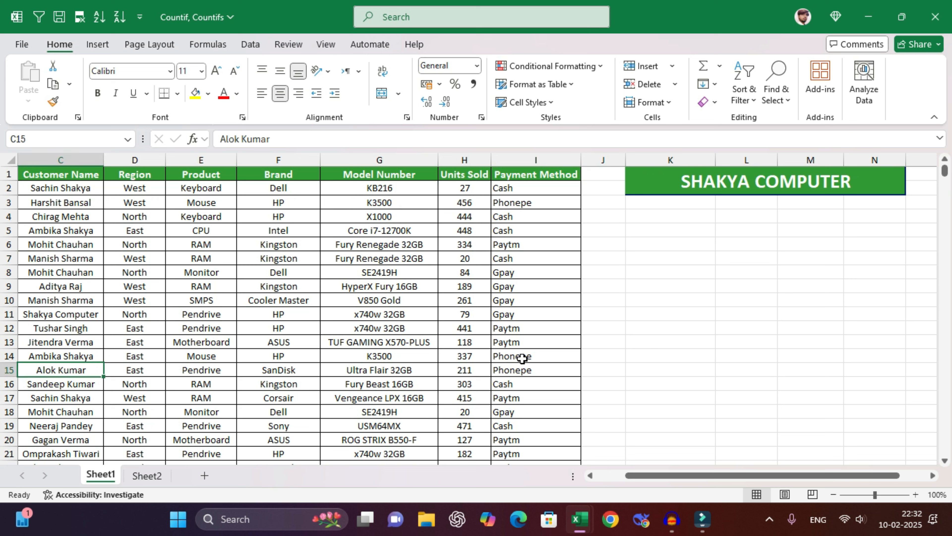
key("ctrl+c")
left_click(667, 272)
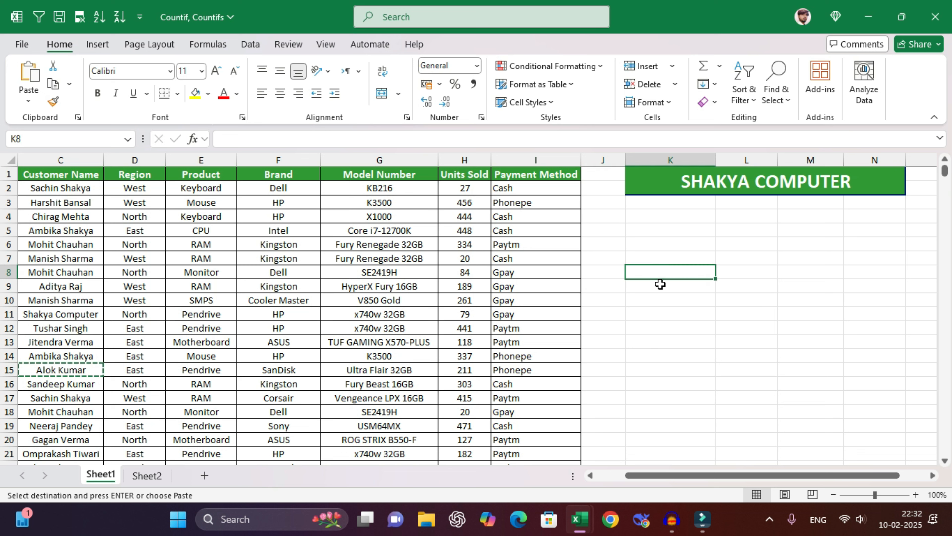
key("ctrl+v")
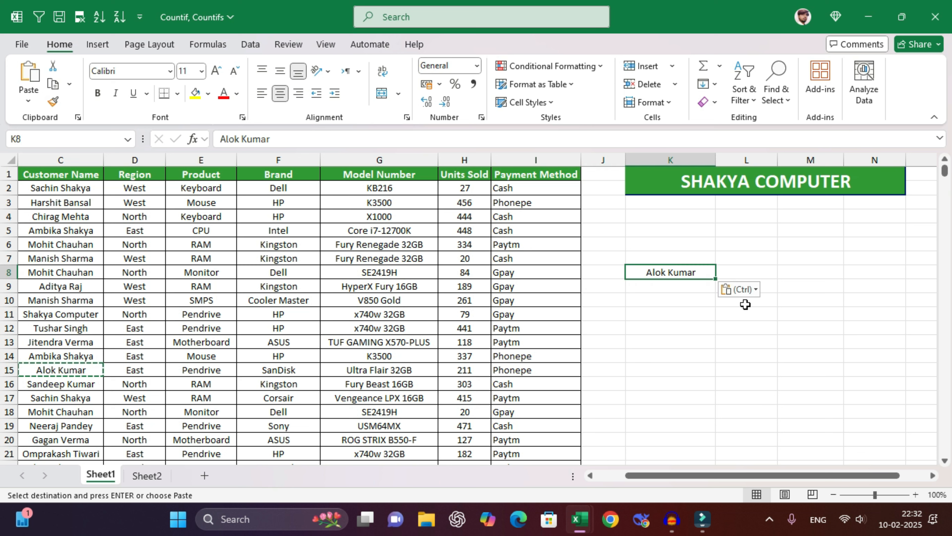
key("Escape")
left_click(729, 273)
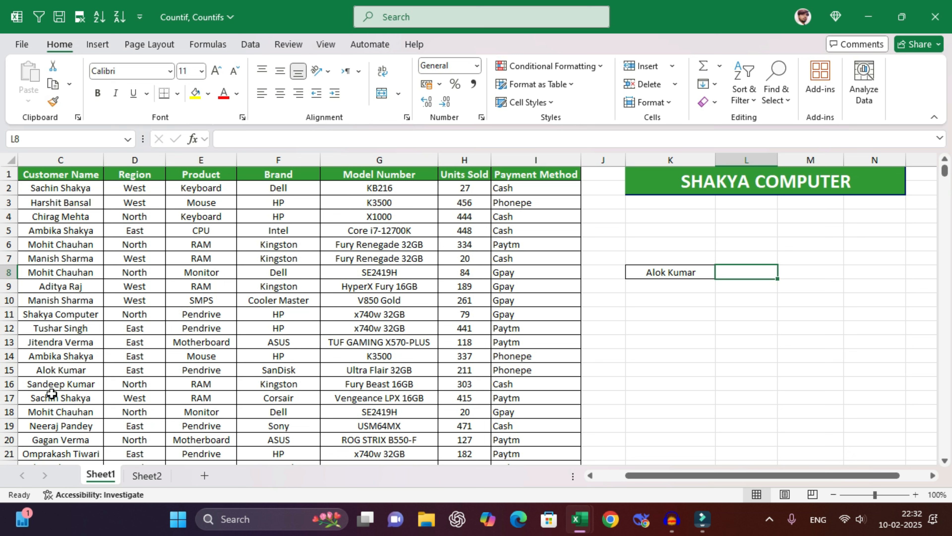
- Copy SanDisk from F15 into L8 and enter Pendrive in M8
left_click_drag(49, 370, 248, 365)
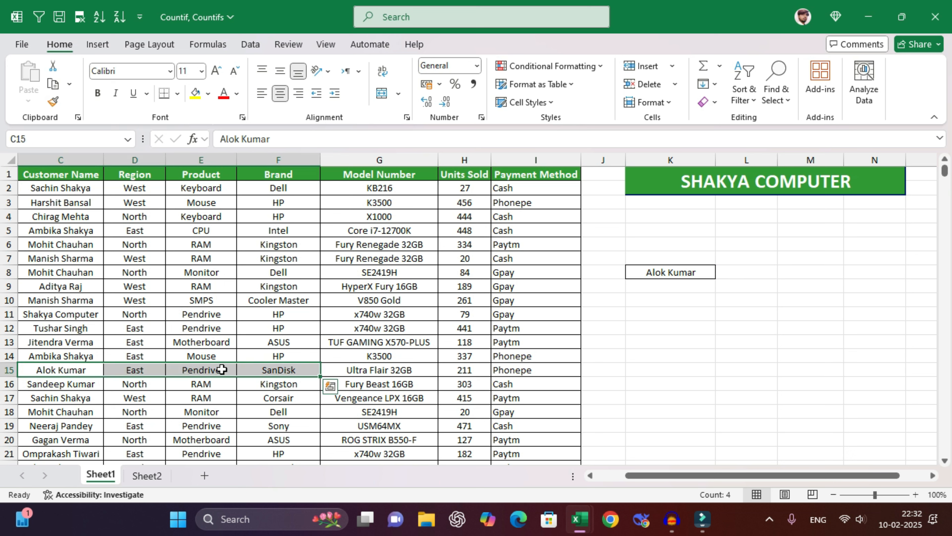
left_click(276, 369)
key("ctrl+c")
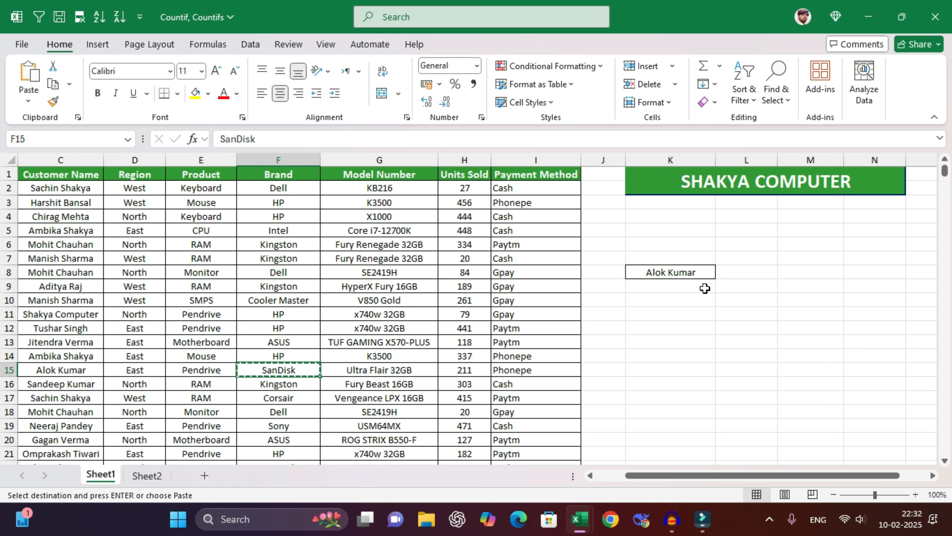
left_click(741, 272)
key("ctrl+v")
left_click(790, 271)
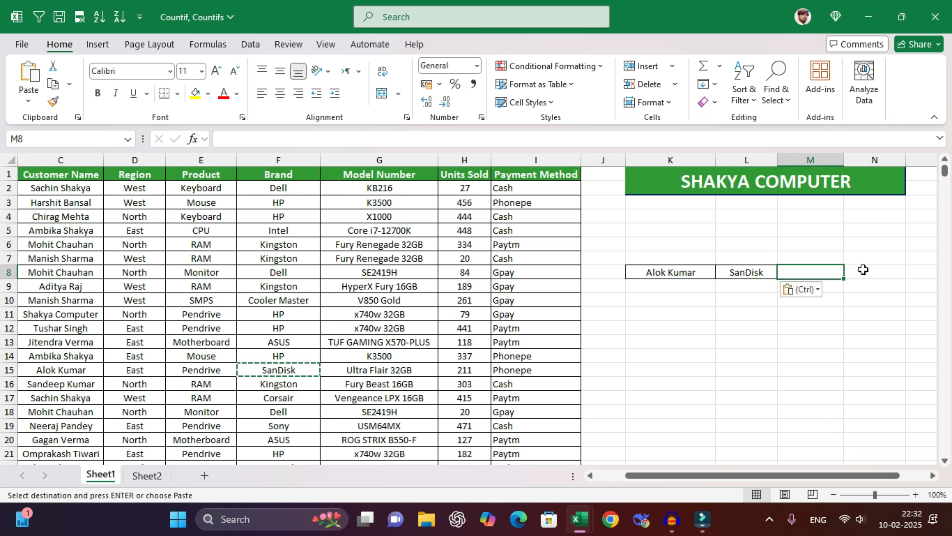
type("Pendriv")
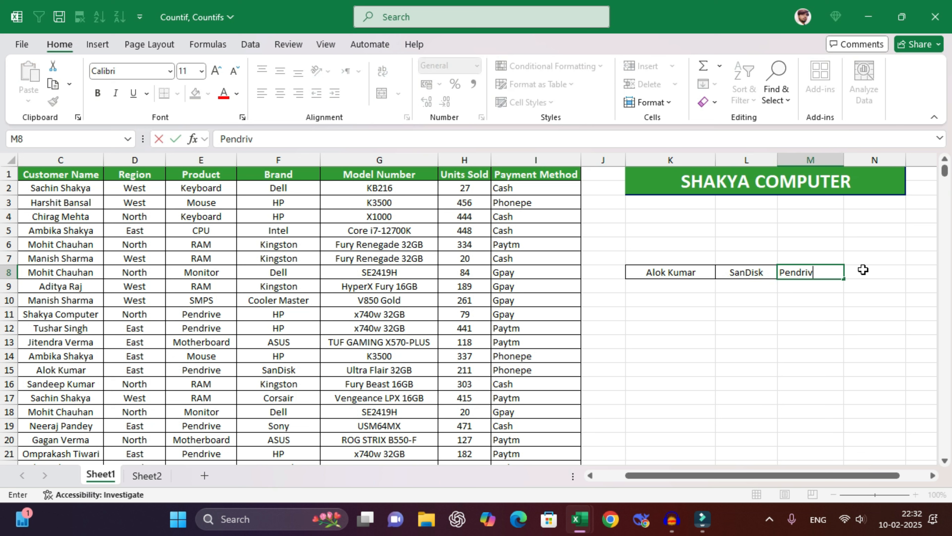
type("e")
key("Return")
- Glance at the Questions sheet, then review the K8, L8 and M8 criteria
left_click(665, 301)
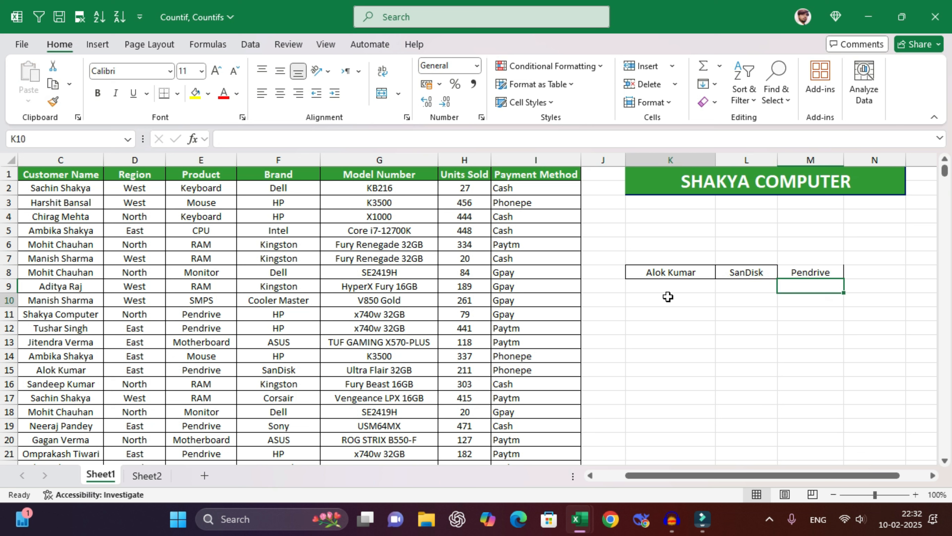
left_click(152, 475)
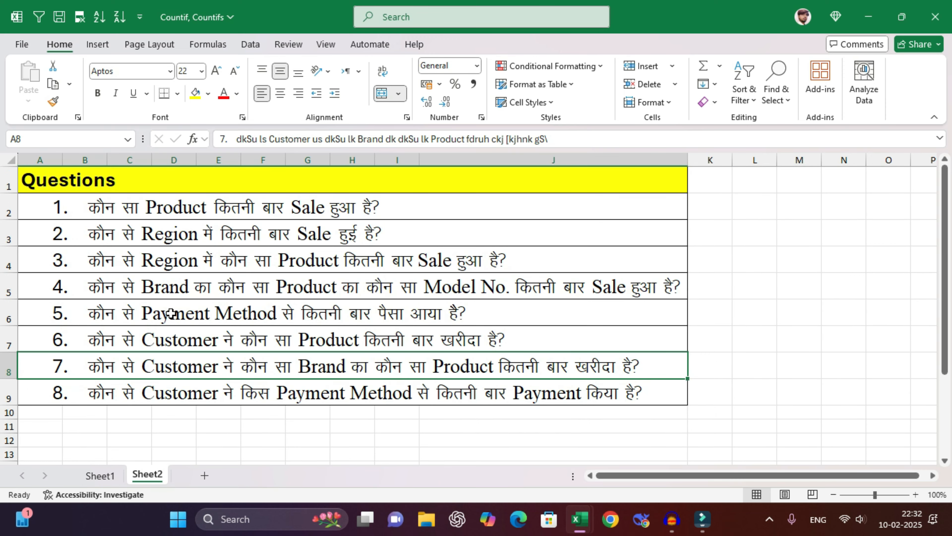
left_click(100, 475)
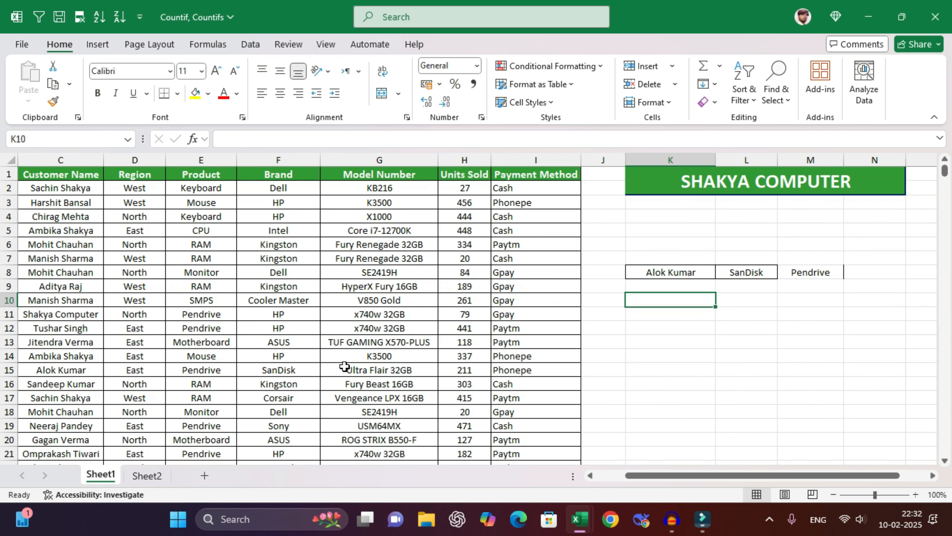
left_click(683, 273)
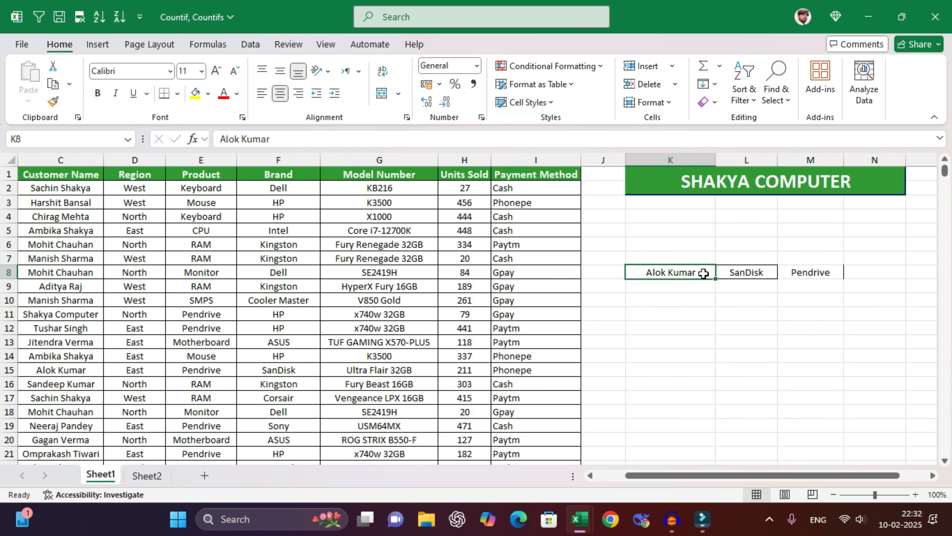
left_click(750, 273)
left_click(810, 273)
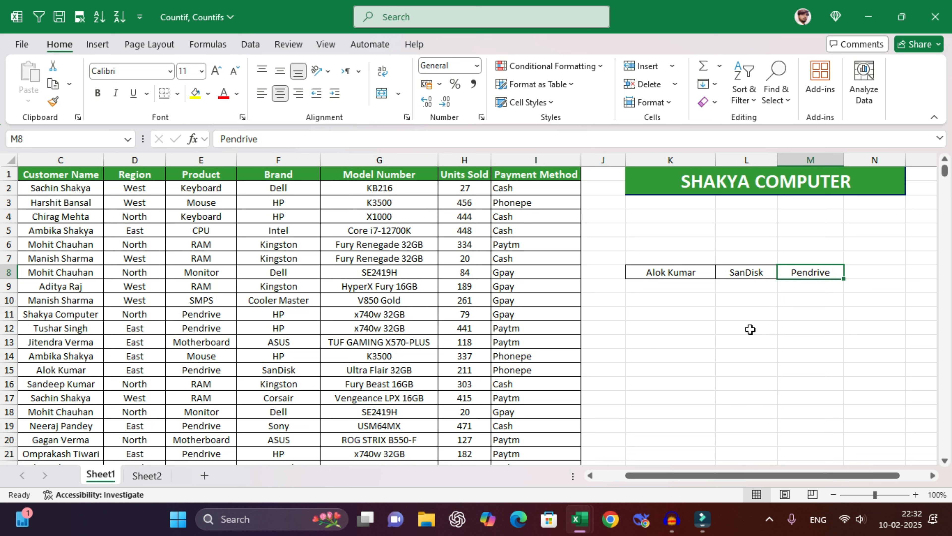
left_click(697, 300)
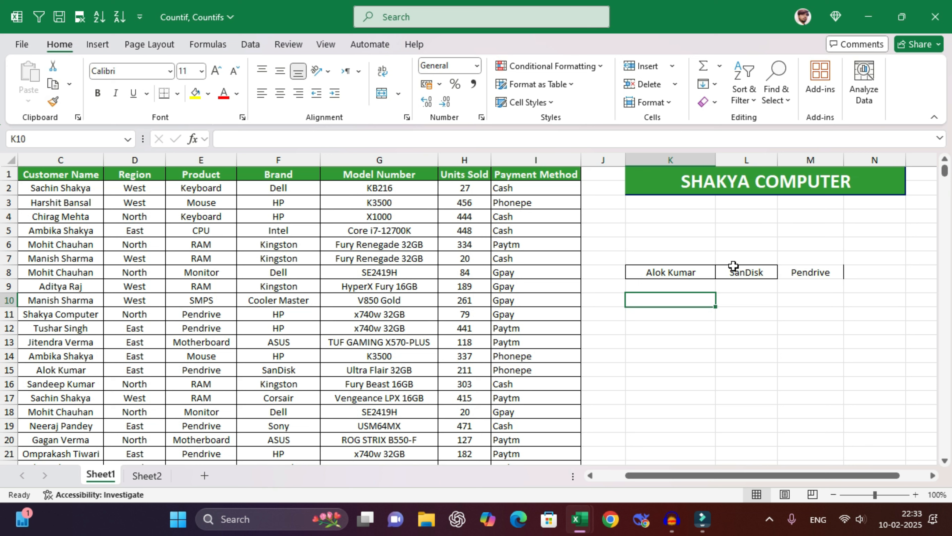
- Highlight the customer, brand and product criteria cells K8, L8 and M8
left_click(689, 271)
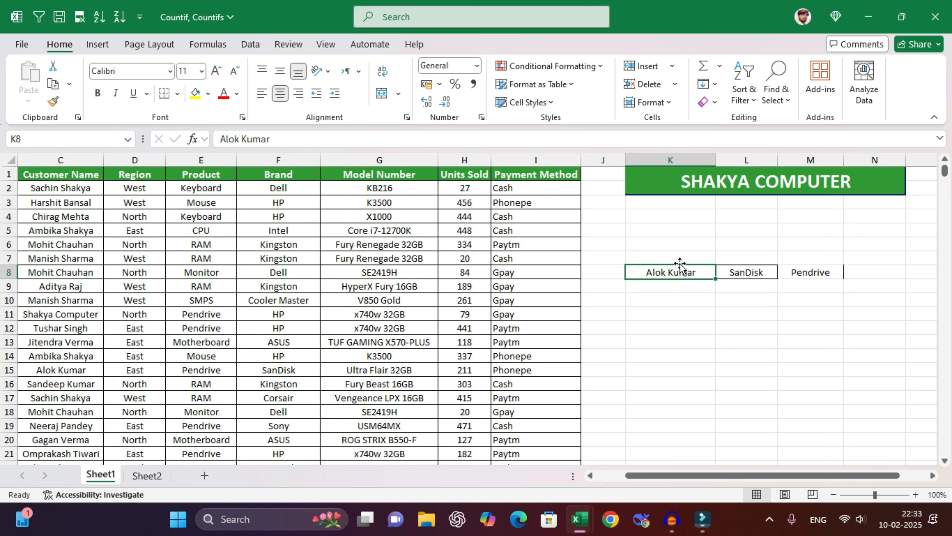
left_click_drag(679, 264, 682, 287)
left_click_drag(761, 256, 758, 288)
left_click_drag(823, 263, 820, 285)
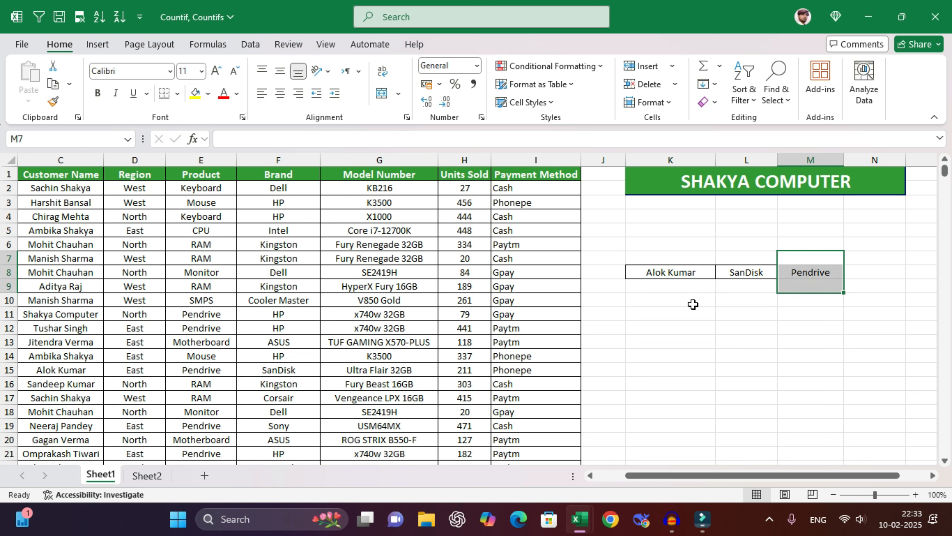
- Start a COUNTIFS in L10 matching customer column C against K8
left_click(764, 301)
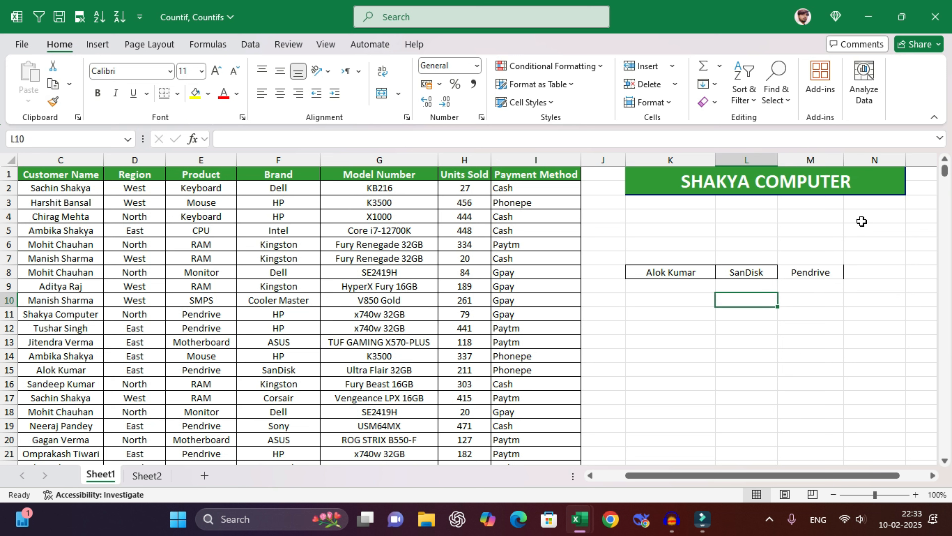
type("=countifs(")
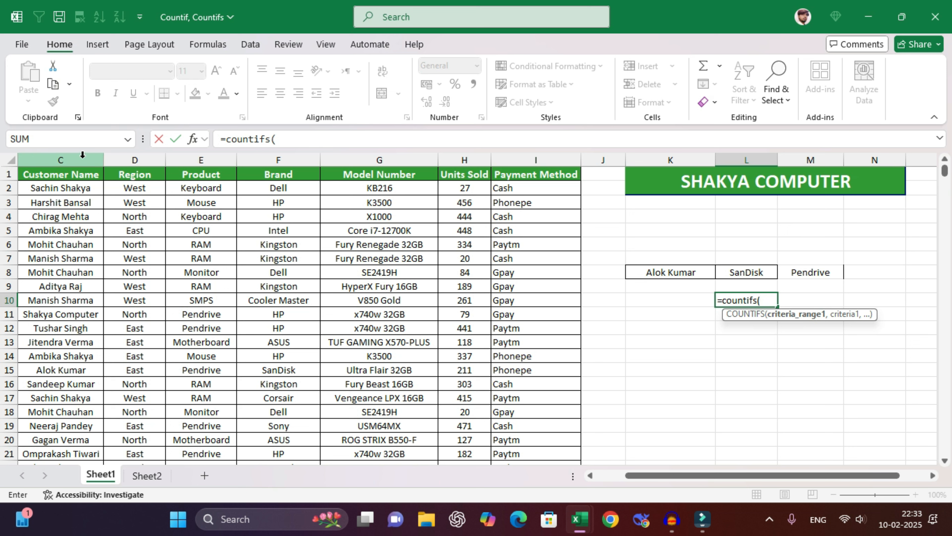
left_click(60, 160)
type(",")
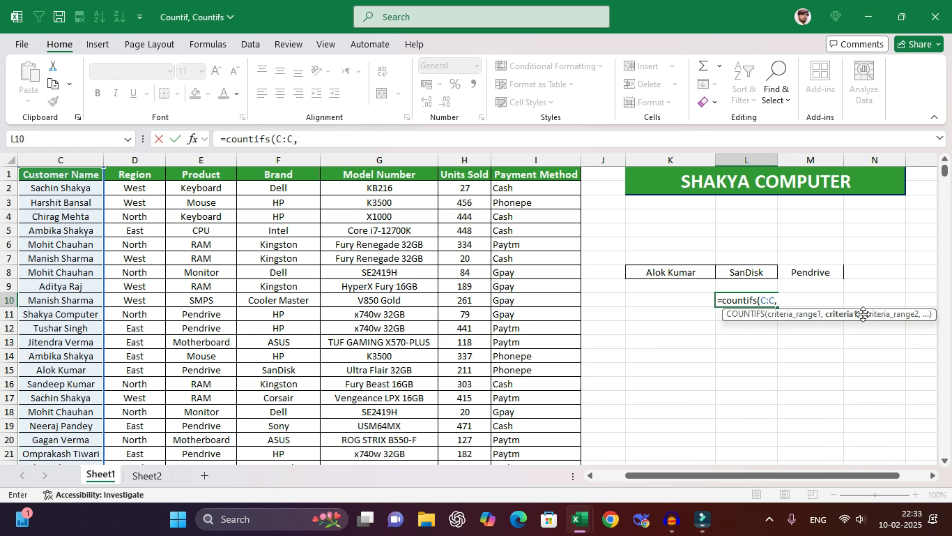
left_click(688, 275)
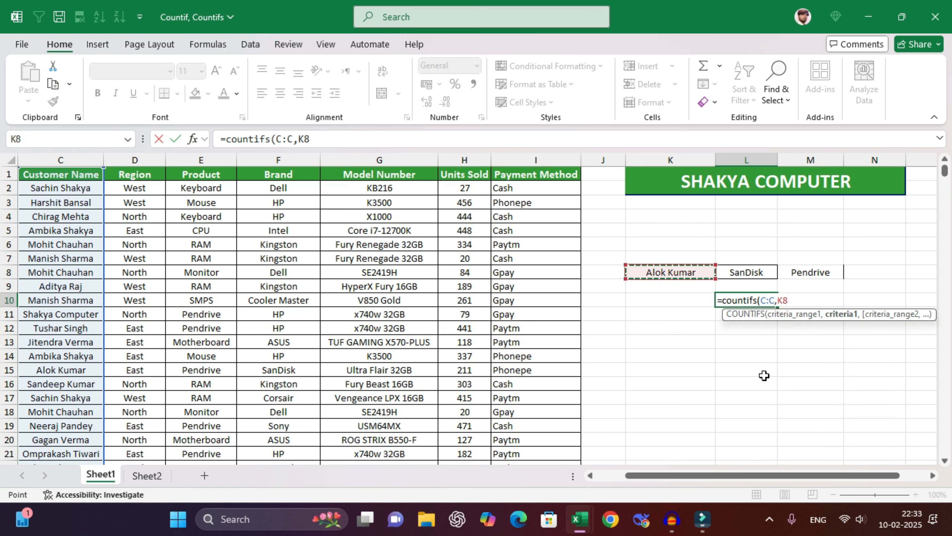
type(",")
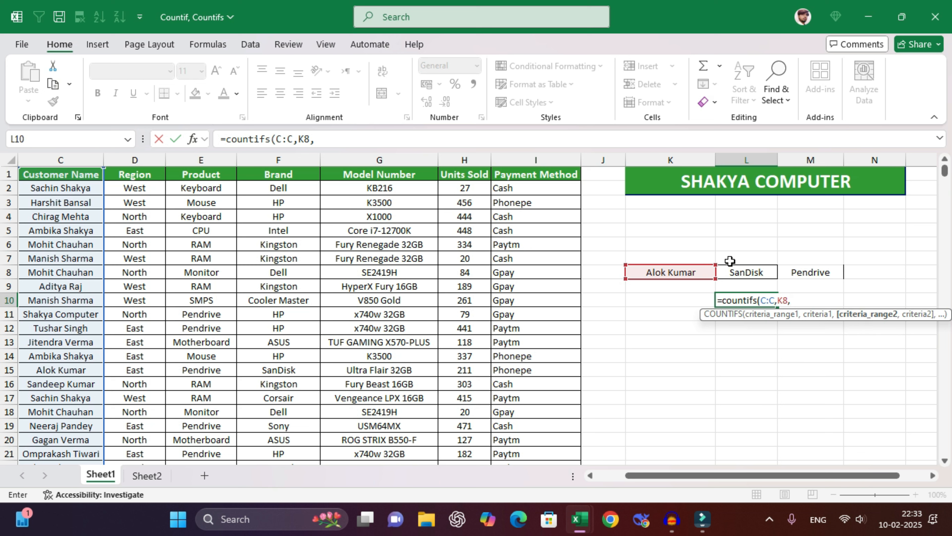
- Add the brand F:F=L8 and product E:E=M8 criteria, completing a count of 13
left_click(282, 159)
type(",")
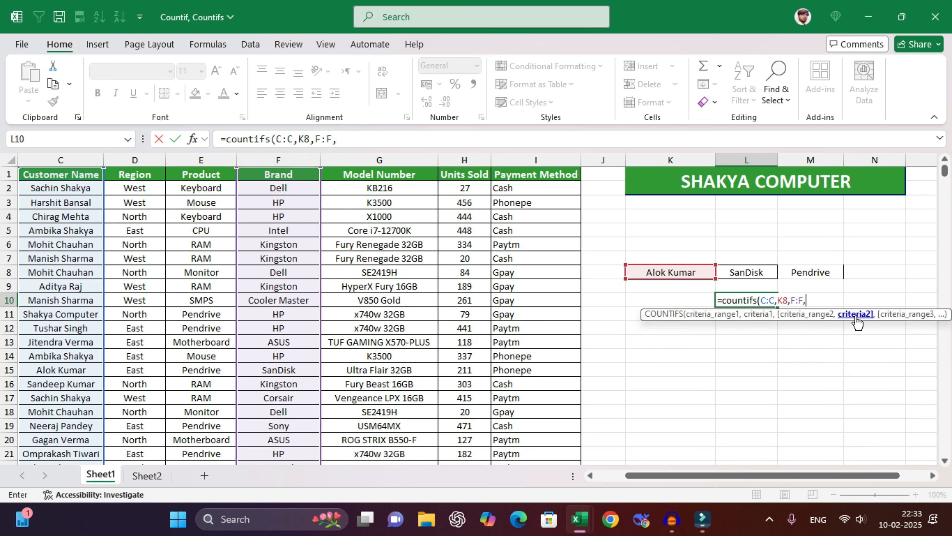
left_click(734, 270)
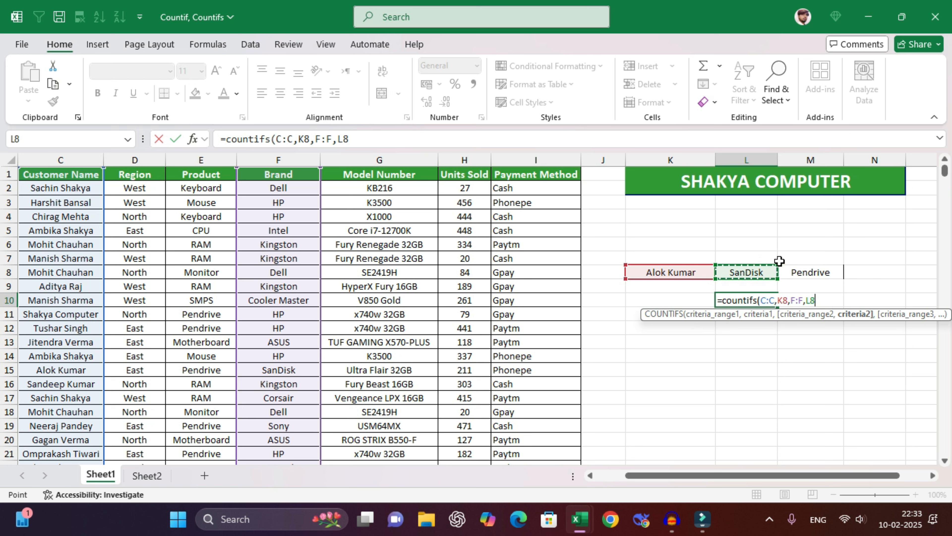
type(",")
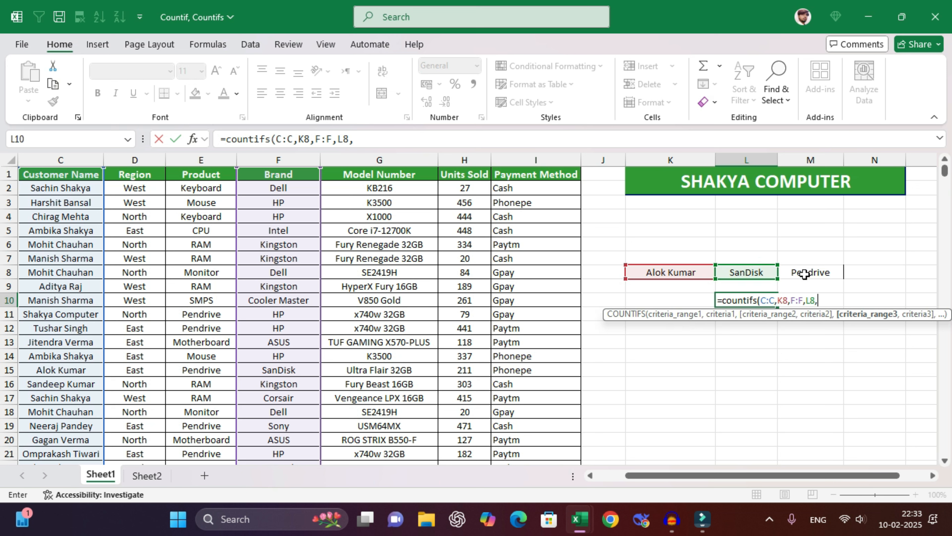
left_click(205, 159)
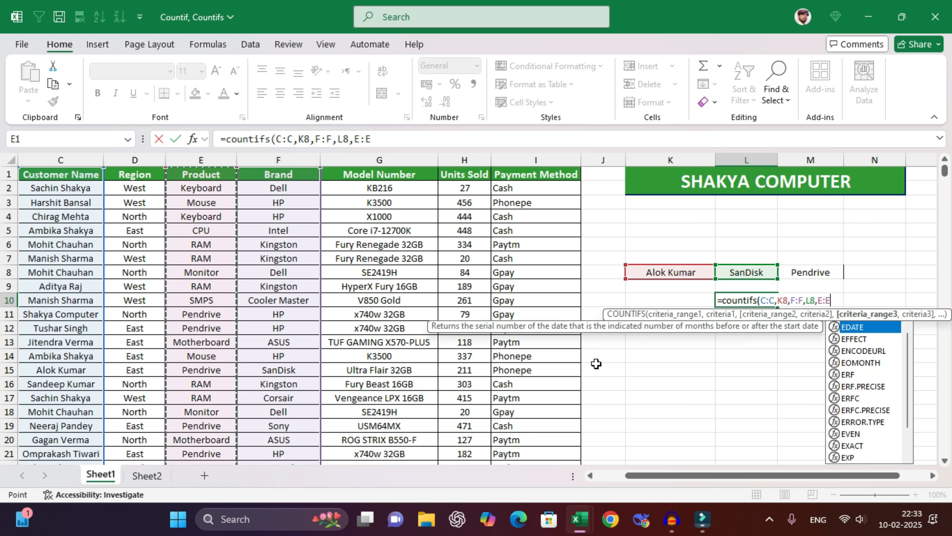
type(",")
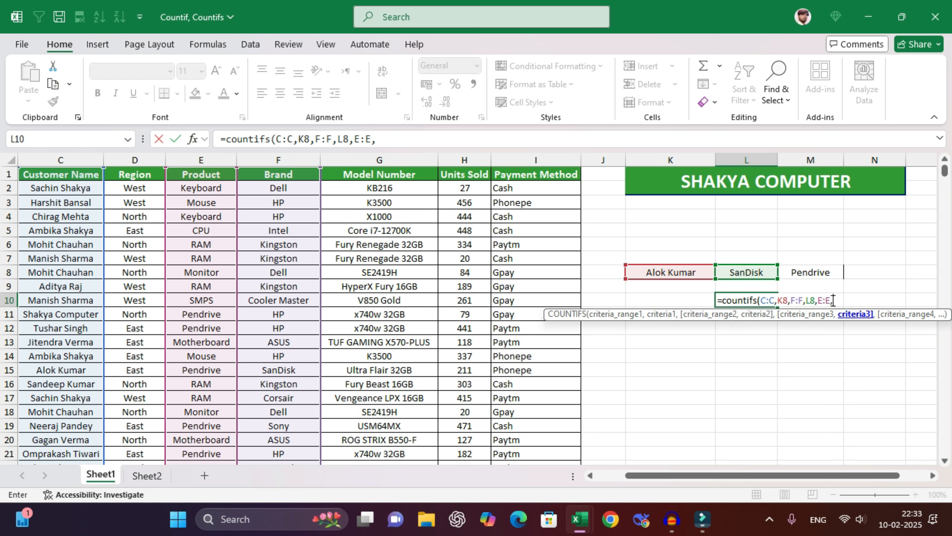
left_click(793, 271)
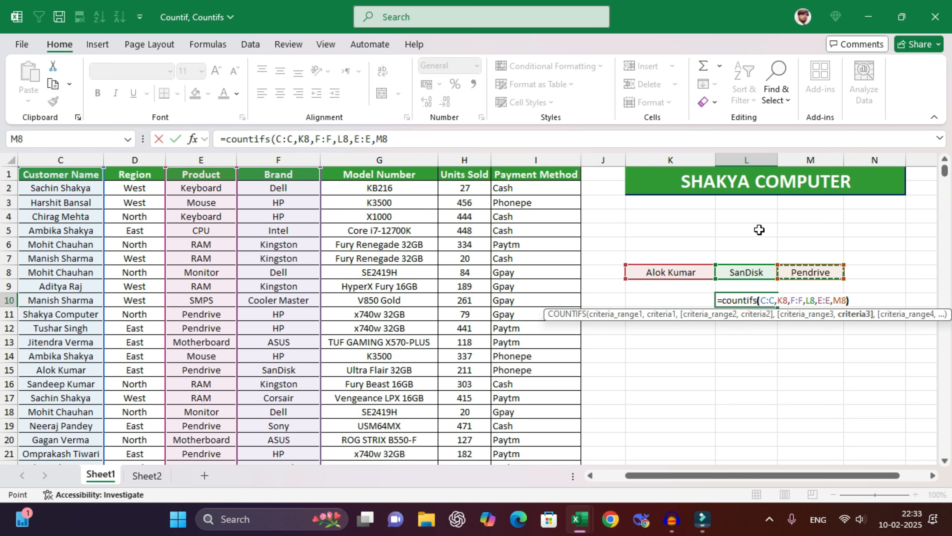
key("Return")
- Review the K8, L8 and M8 criteria and the L10 count, then select M10
left_click(697, 272)
left_click(748, 273)
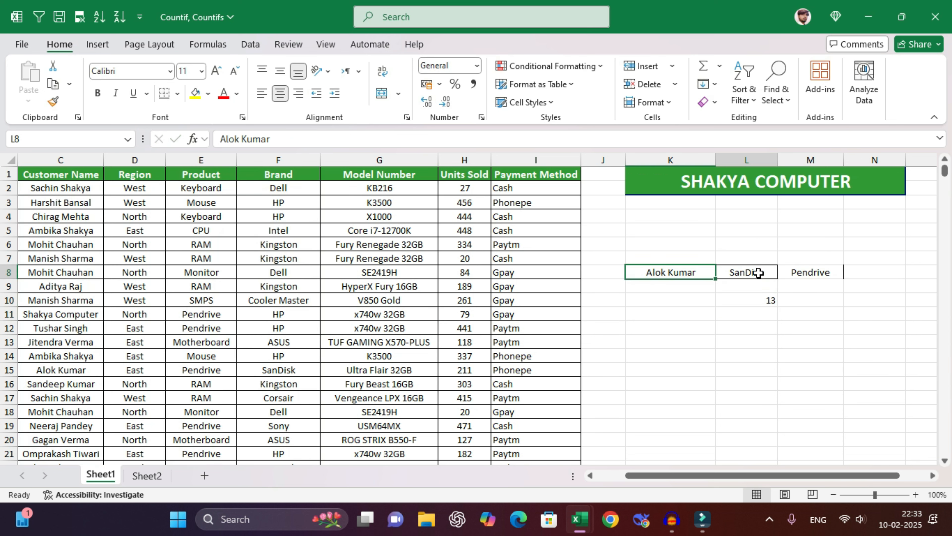
left_click(825, 274)
left_click(758, 299)
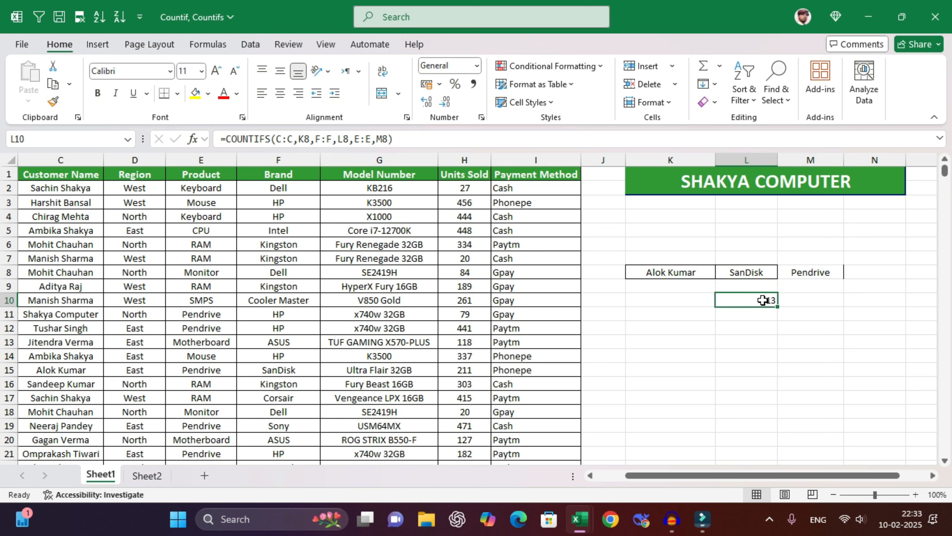
left_click(810, 300)
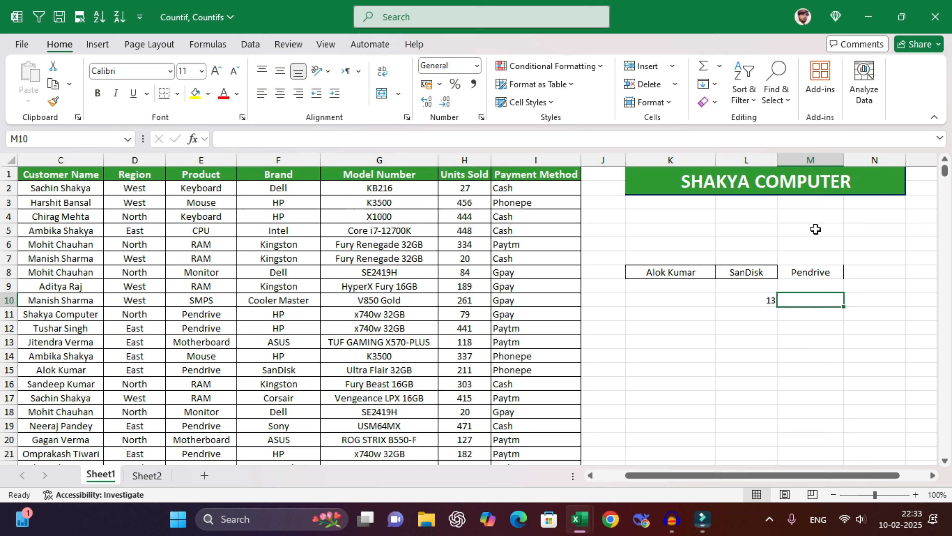
- Begin a SUMIFS in M10 totalling column H where column C matches K8
type("=sumifs(")
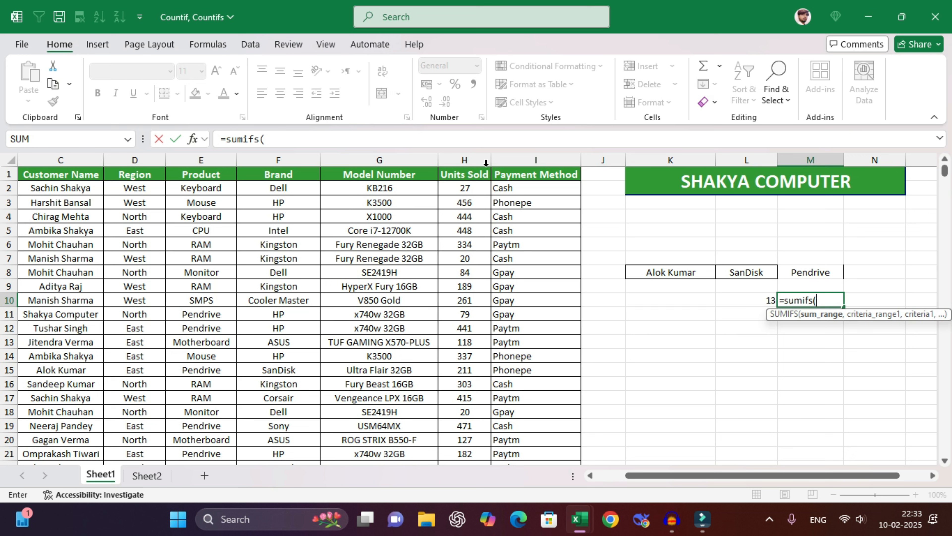
left_click(473, 157)
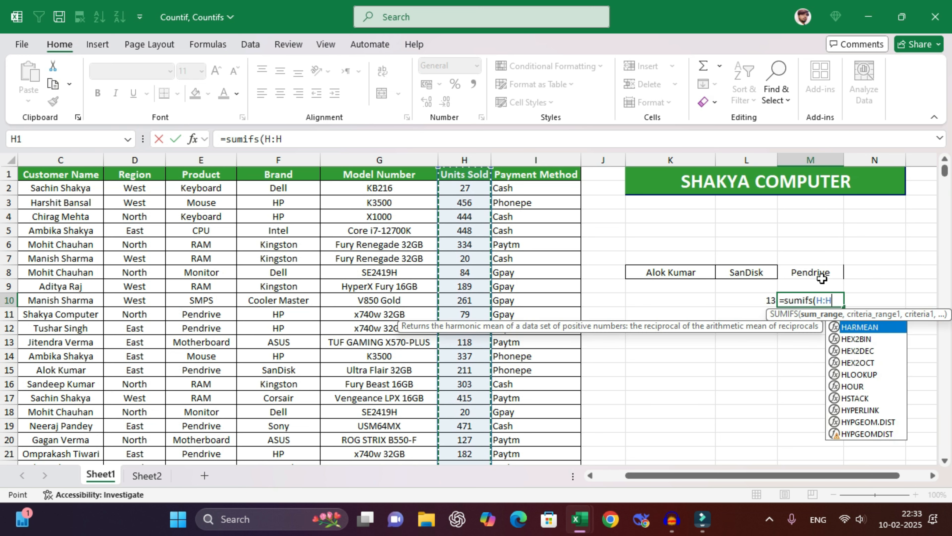
type(",")
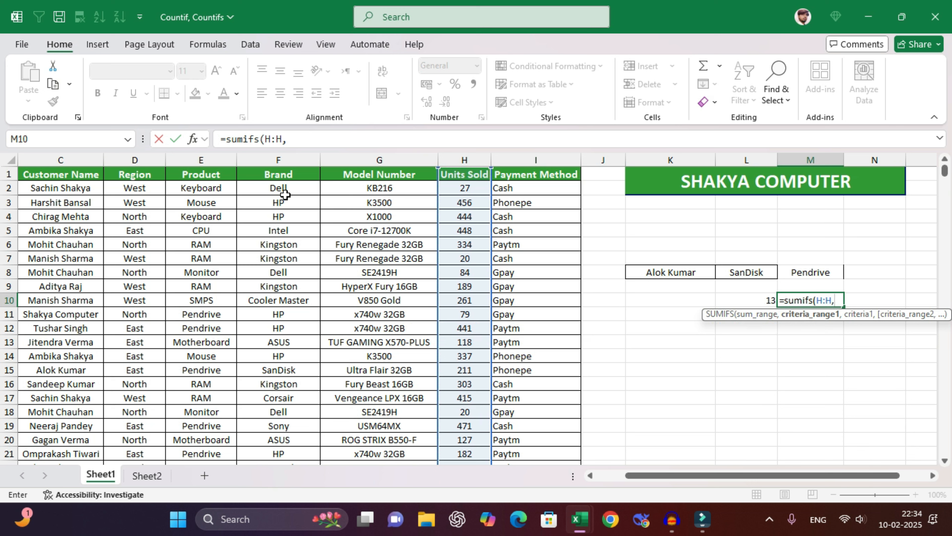
left_click(63, 159)
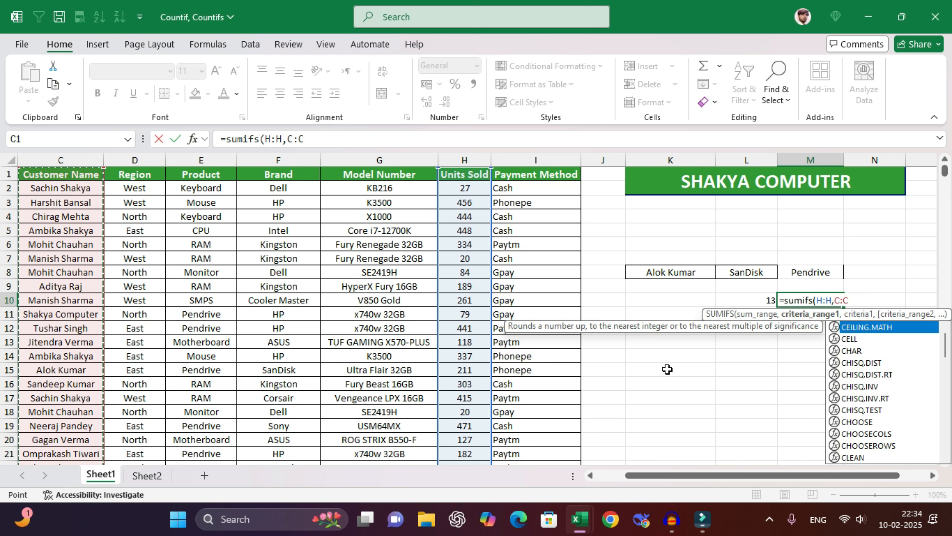
type(",")
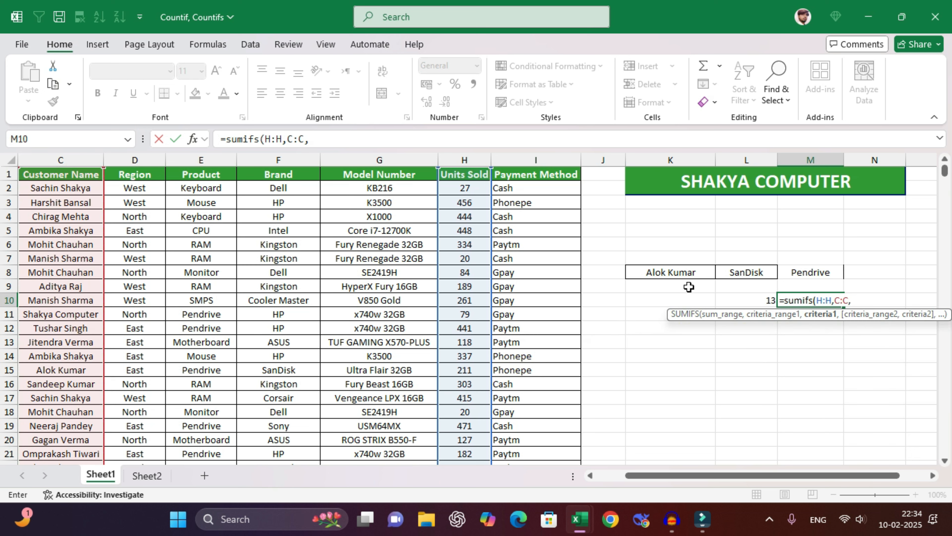
left_click(671, 276)
- Add the brand F:F=L8 and product E:E=M8 criteria, totalling 3556 units
type(",")
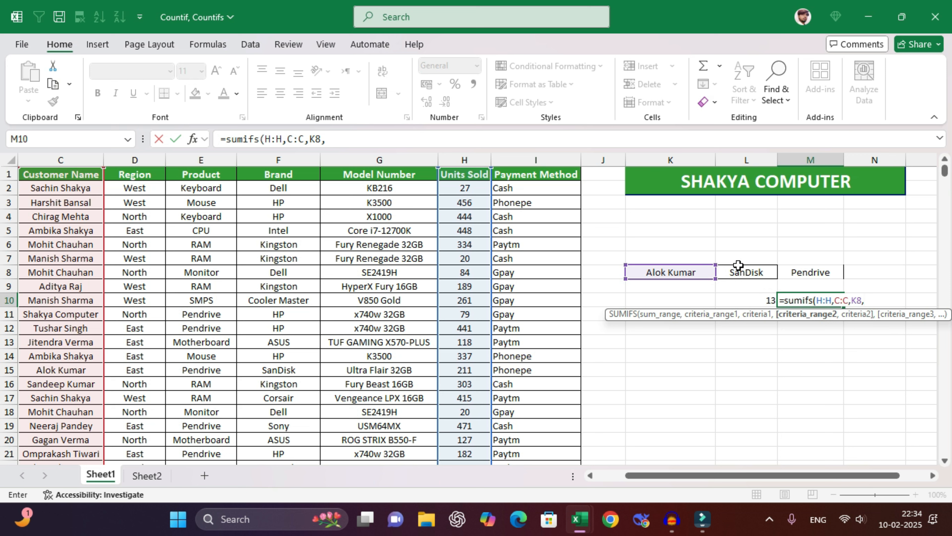
type("F:F,")
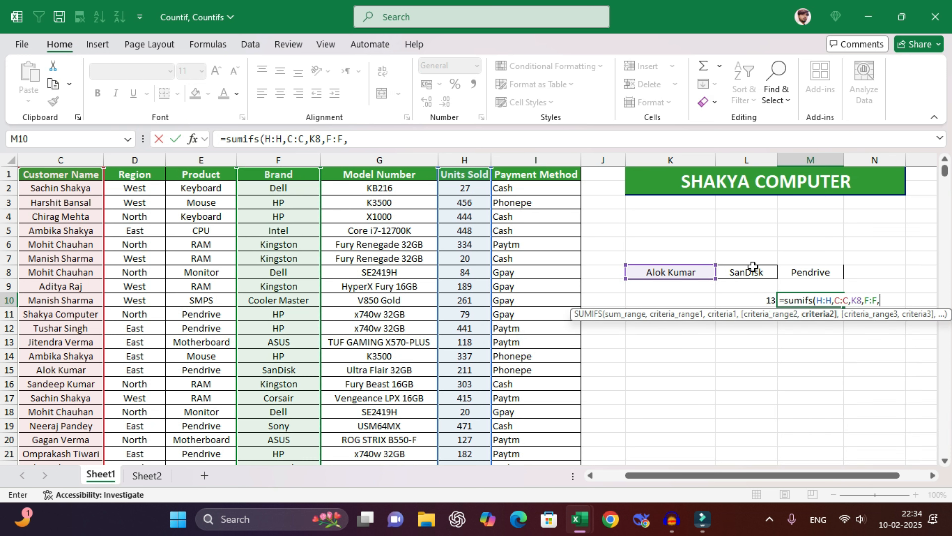
left_click(748, 272)
type(",")
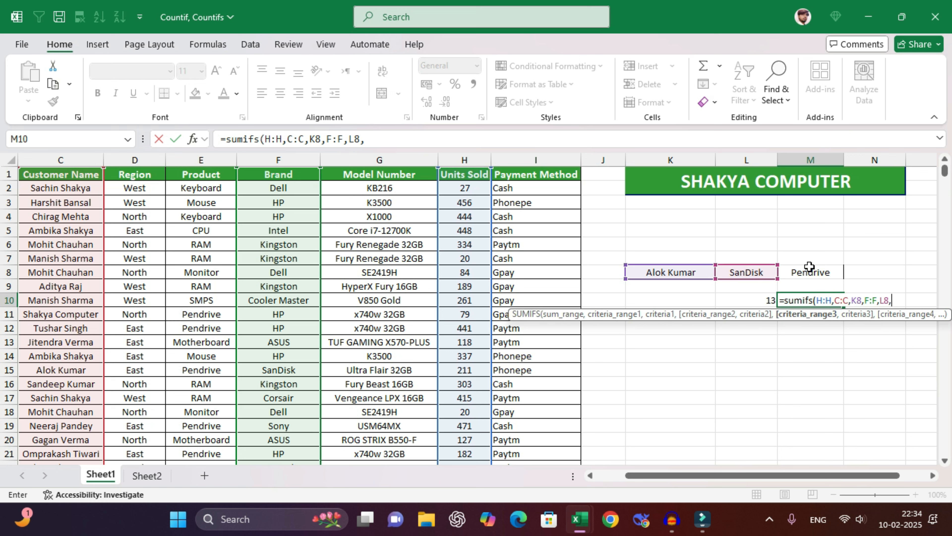
left_click(201, 159)
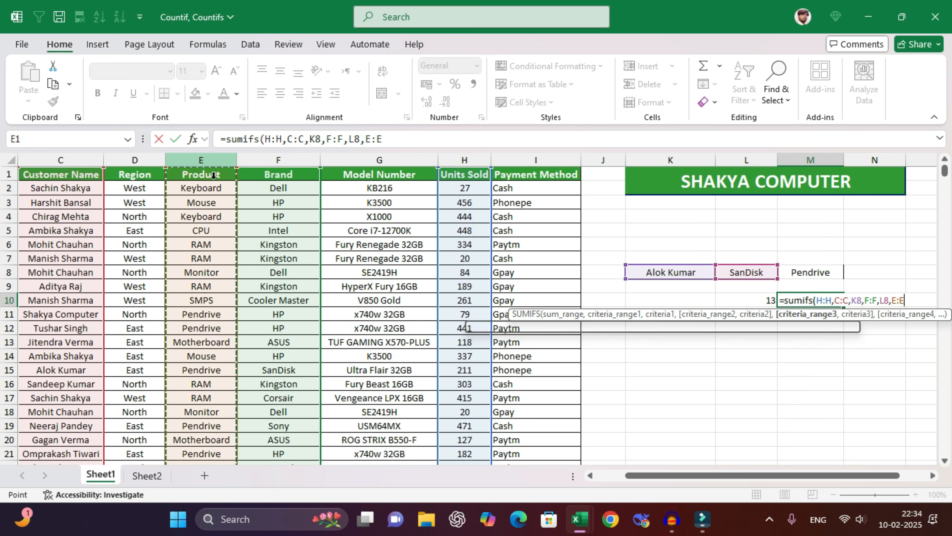
type(",")
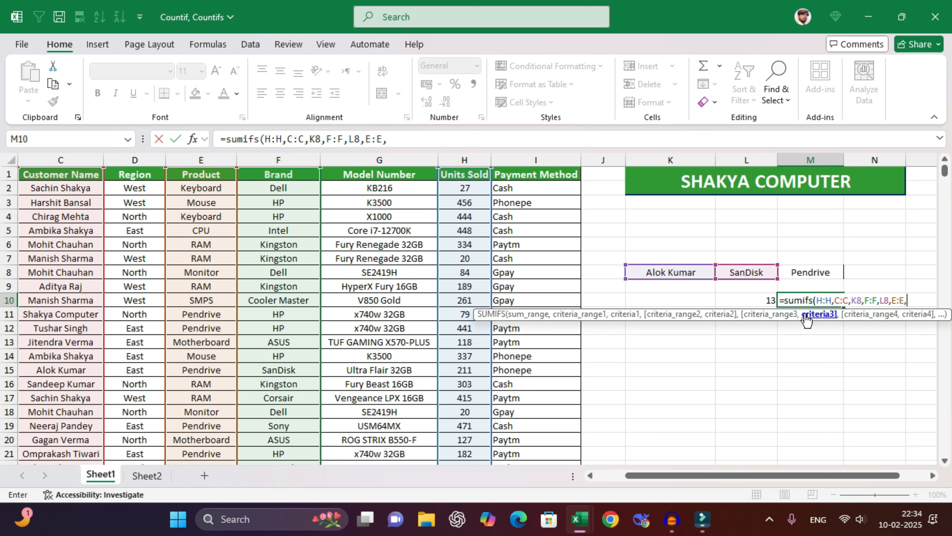
left_click(806, 273)
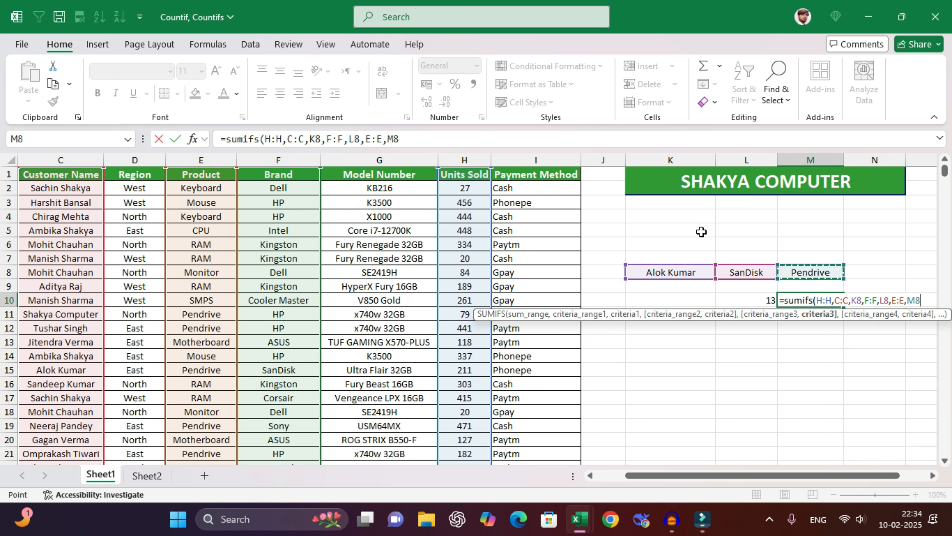
type(")")
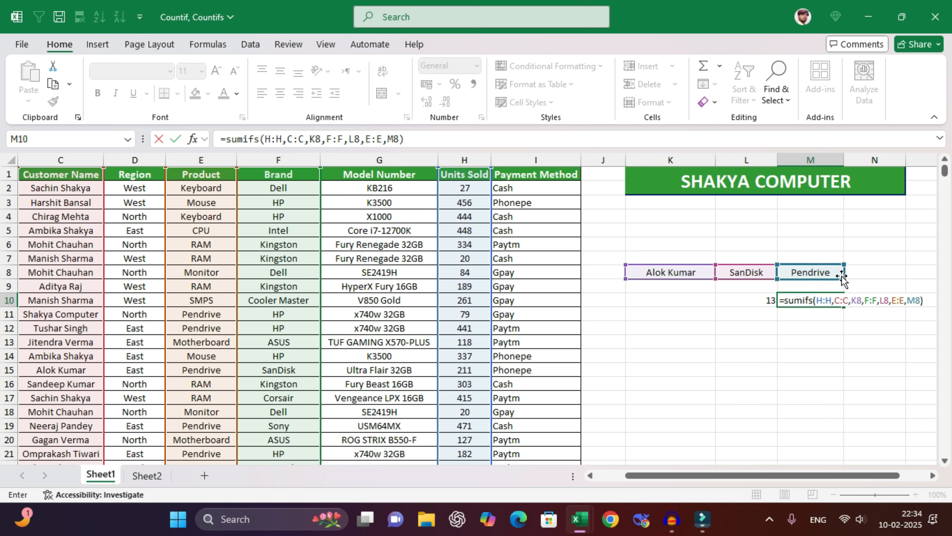
key("Return")
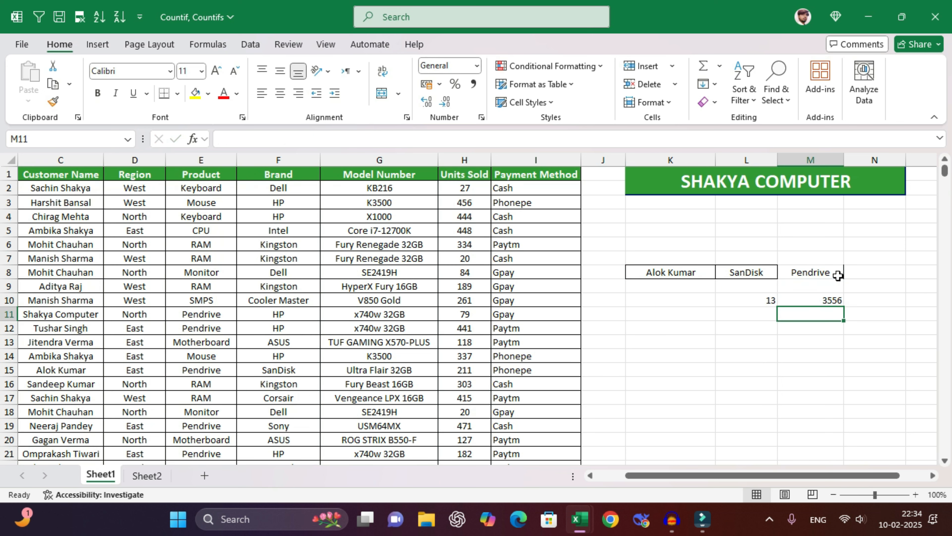
- Review the M10 total and the customer, brand and product criteria in K8:M8
left_click(808, 299)
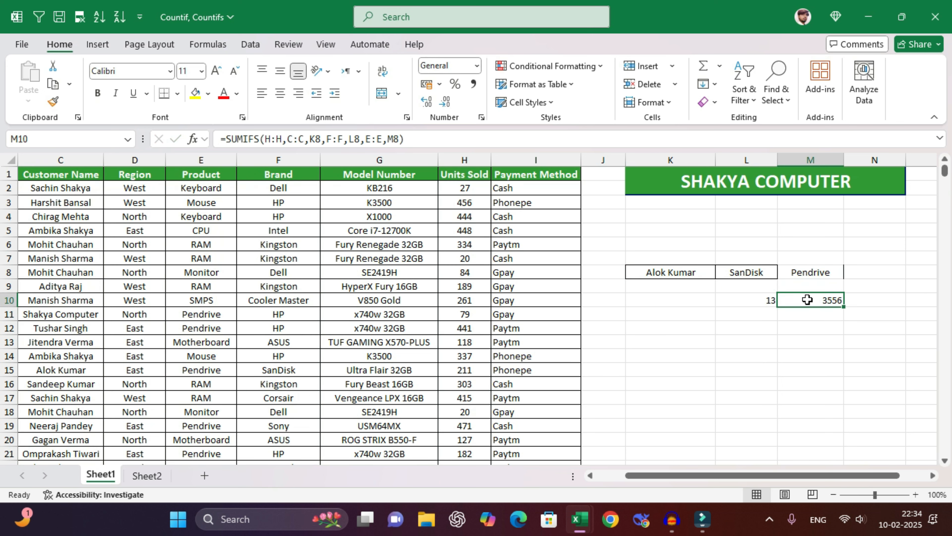
left_click(688, 271)
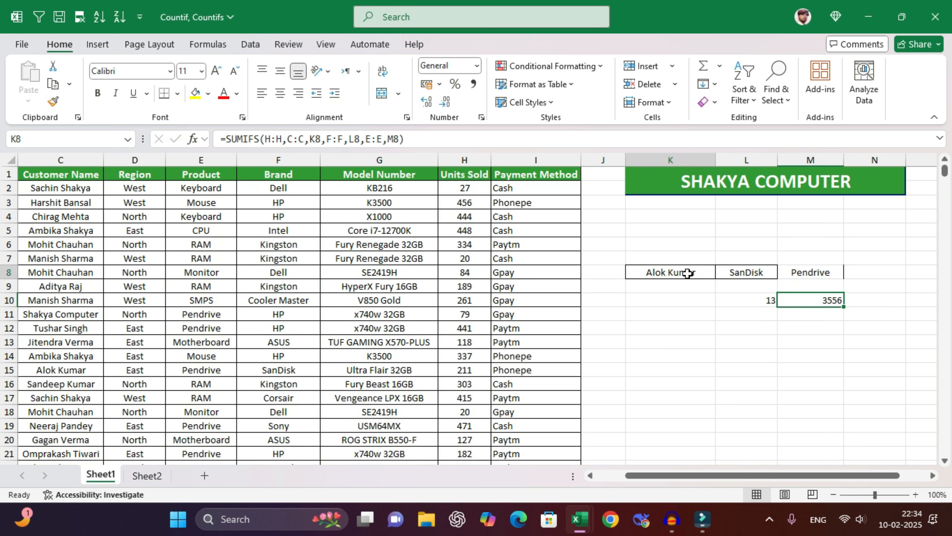
left_click(757, 272)
left_click(807, 272)
left_click(759, 273)
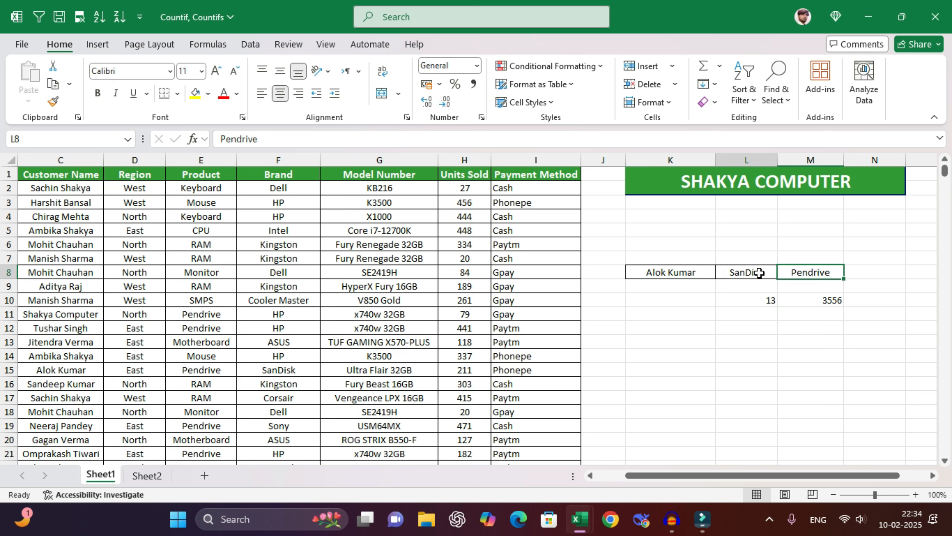
left_click(808, 272)
left_click(754, 271)
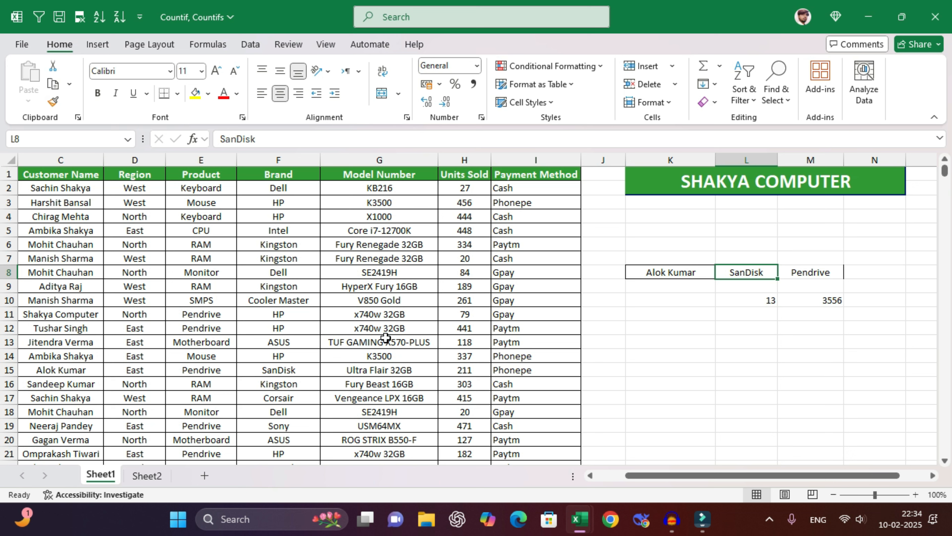
- Change the brand criterion in L8 to Kingston, turning both results to 0
left_click_drag(98, 376, 284, 372)
left_click(283, 382)
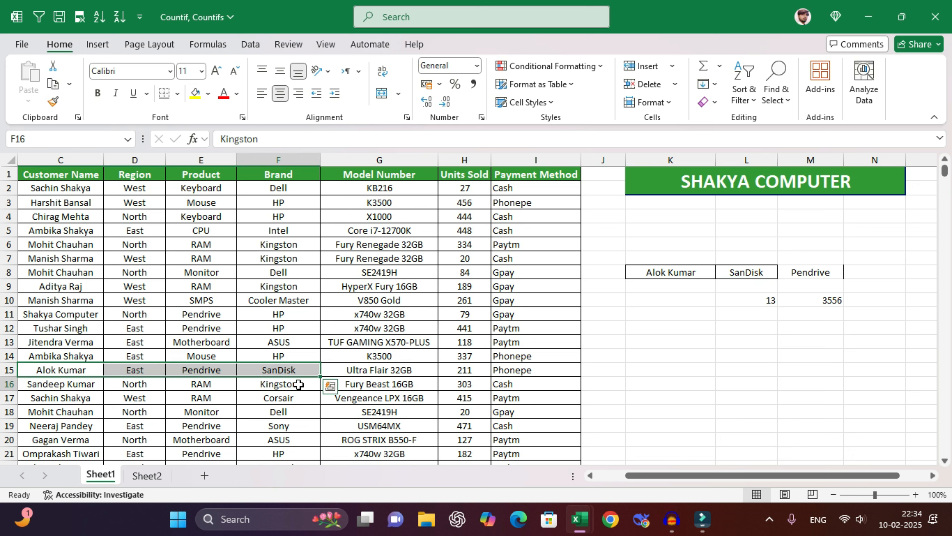
left_click(750, 273)
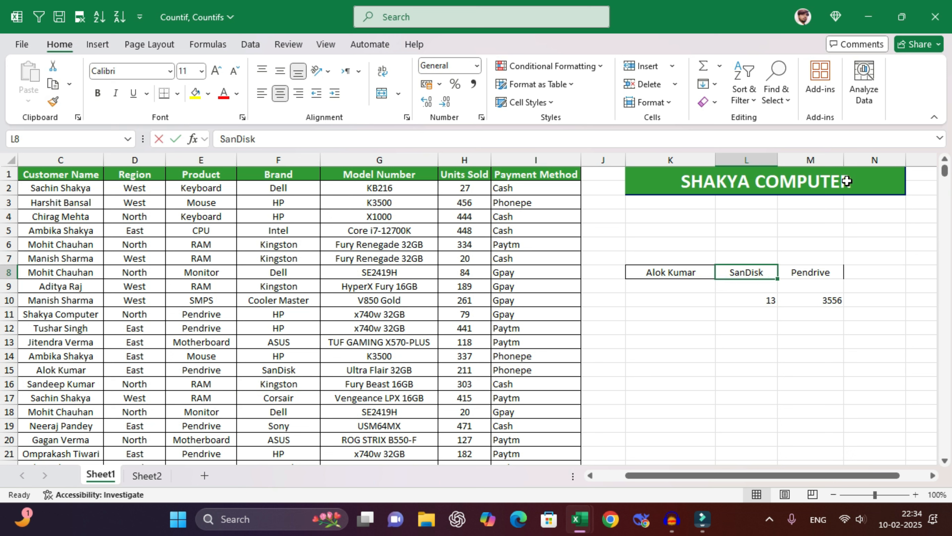
type("Kingston")
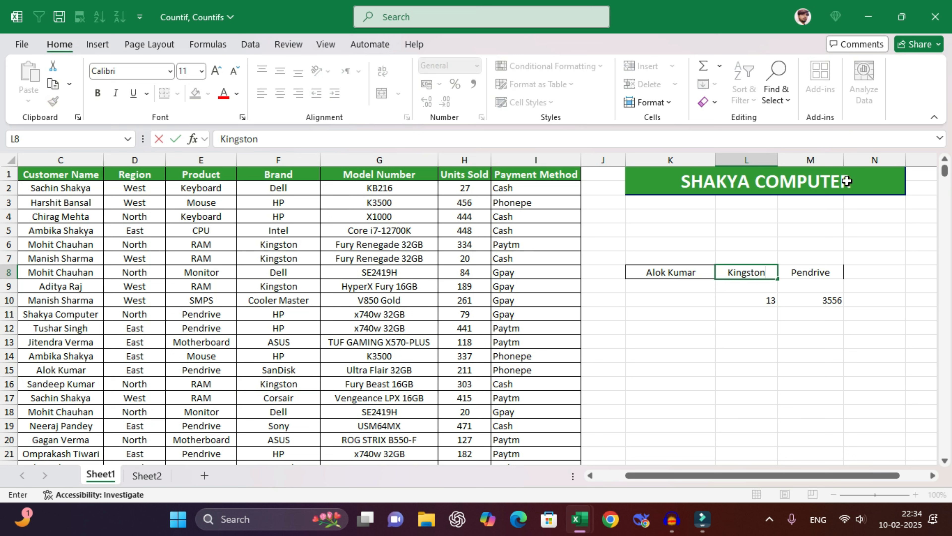
key("Return")
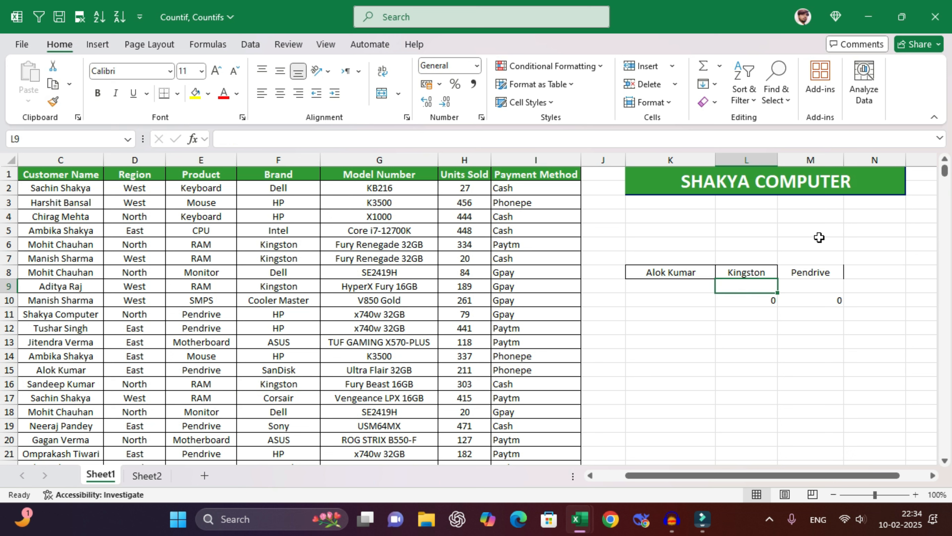
- Check the updated criteria and turn on filter arrows for the sales table headers
left_click(672, 272)
left_click(737, 273)
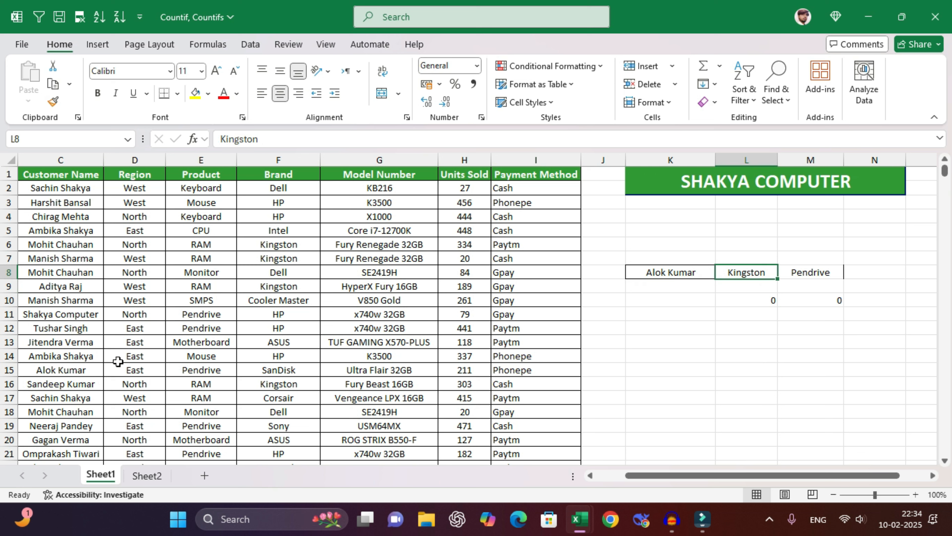
left_click(75, 274)
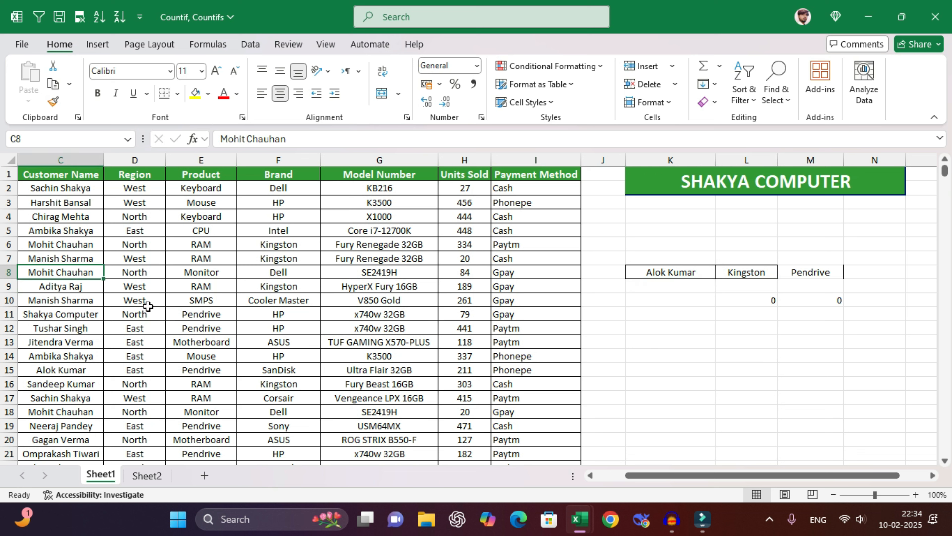
key("ctrl+shift+l")
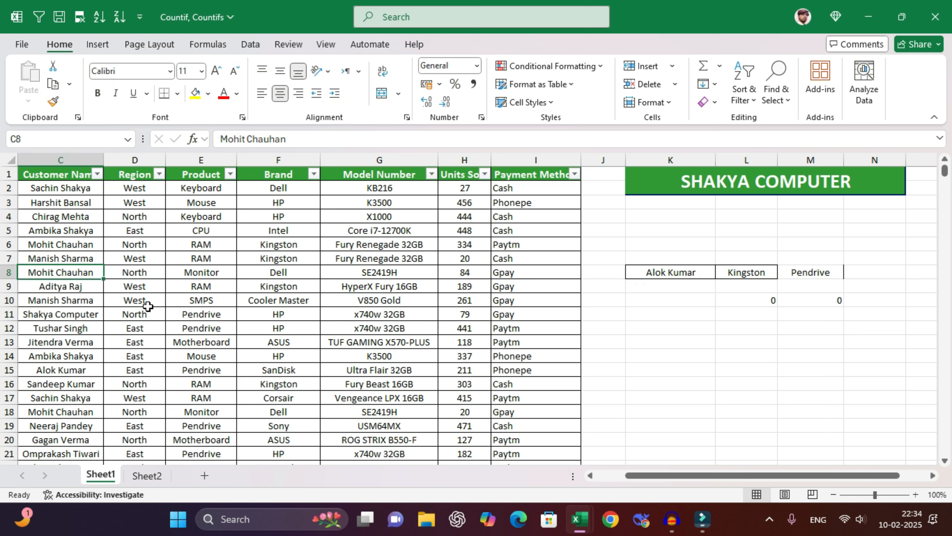
left_click(97, 174)
left_click(180, 328)
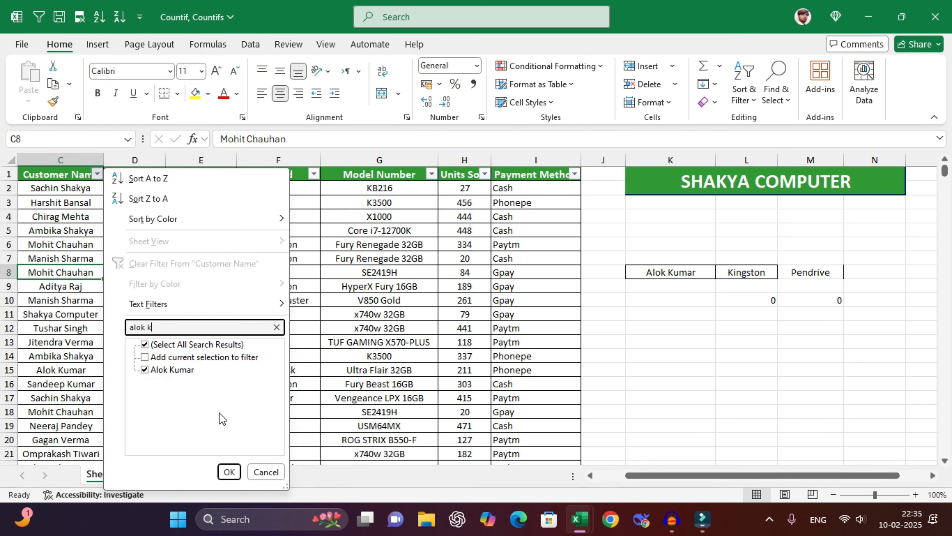
left_click(227, 472)
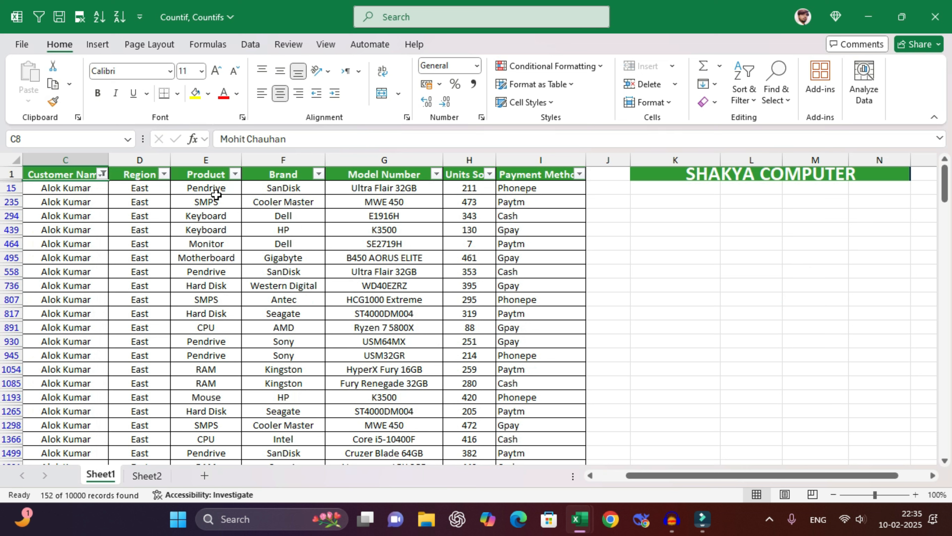
left_click(266, 186)
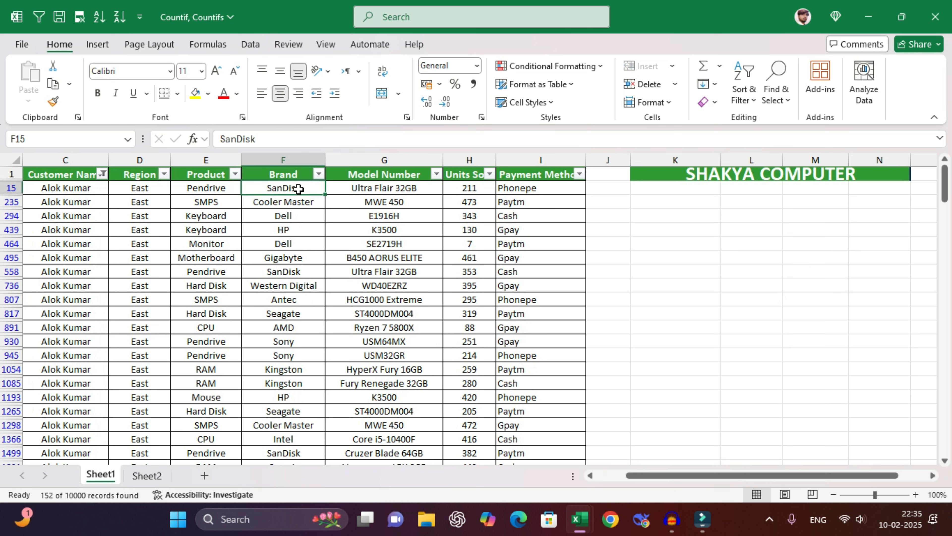
left_click(292, 217)
left_click(297, 233)
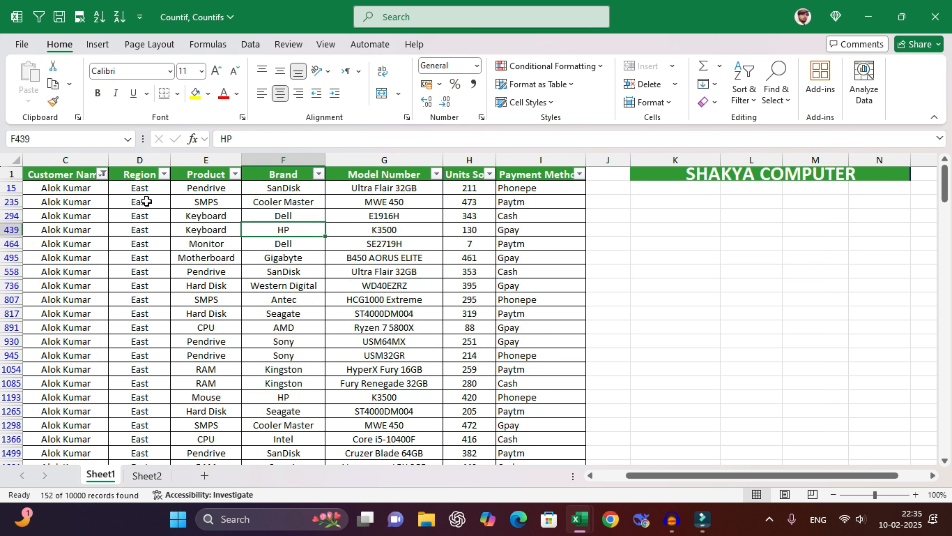
left_click(81, 215)
left_click(103, 175)
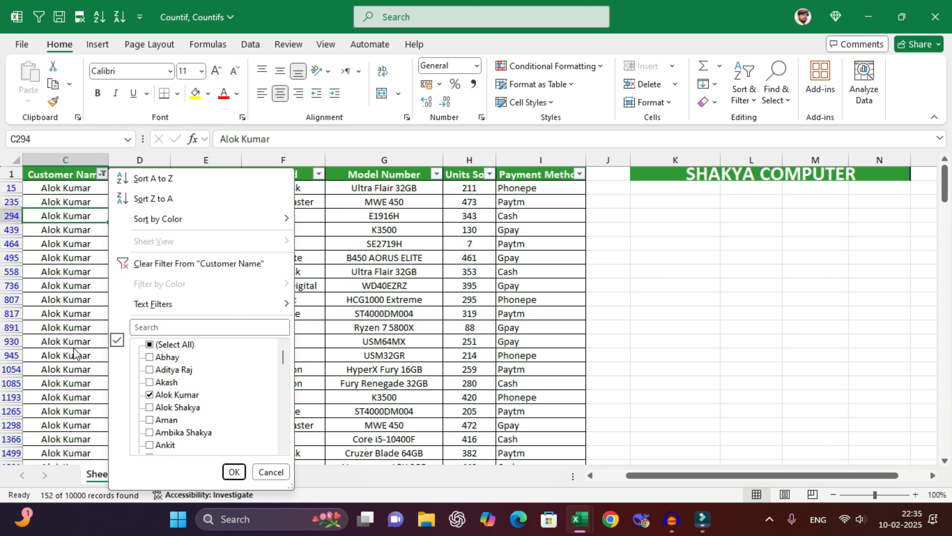
left_click(165, 345)
left_click(234, 472)
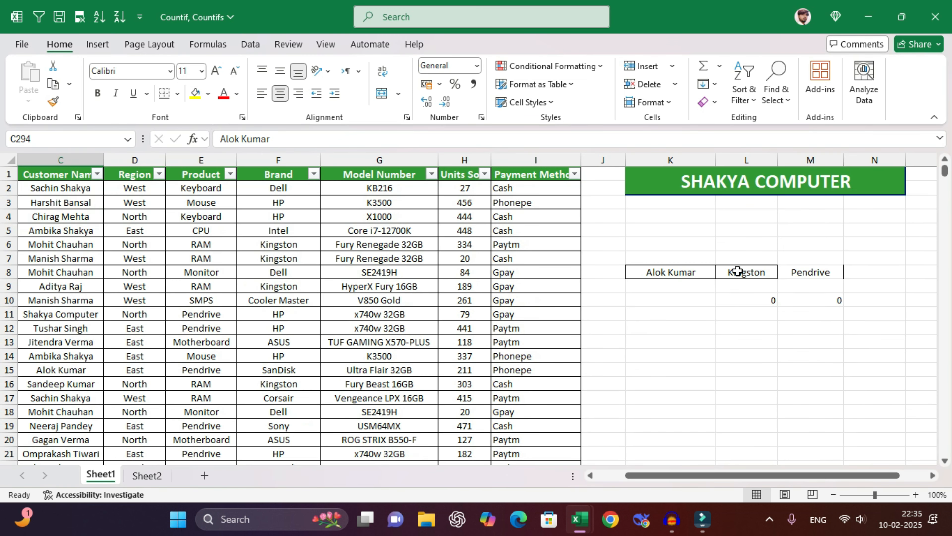
- Set brand Dell and product Keyboard in L8:M8, then review the L10 and M10 results
left_click(737, 271)
type("Dell")
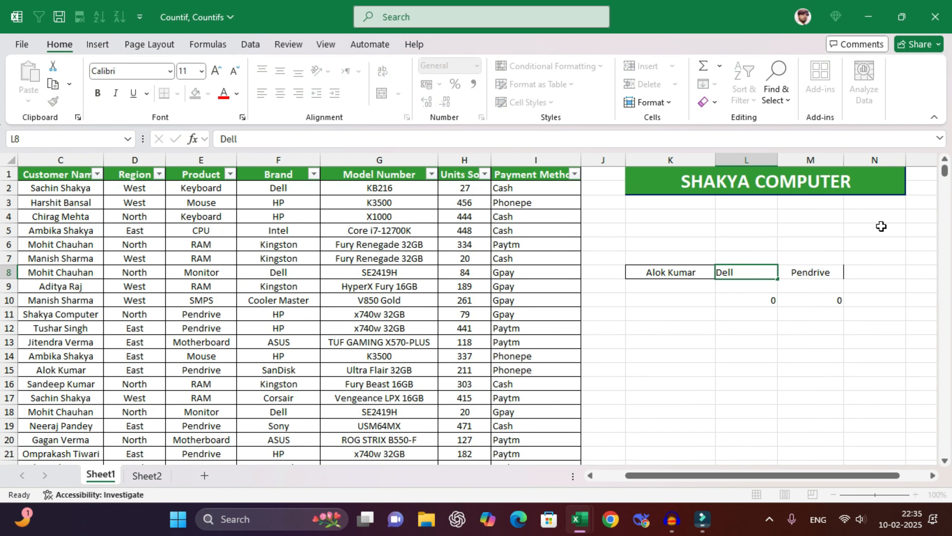
key("Tab")
type("Keybo")
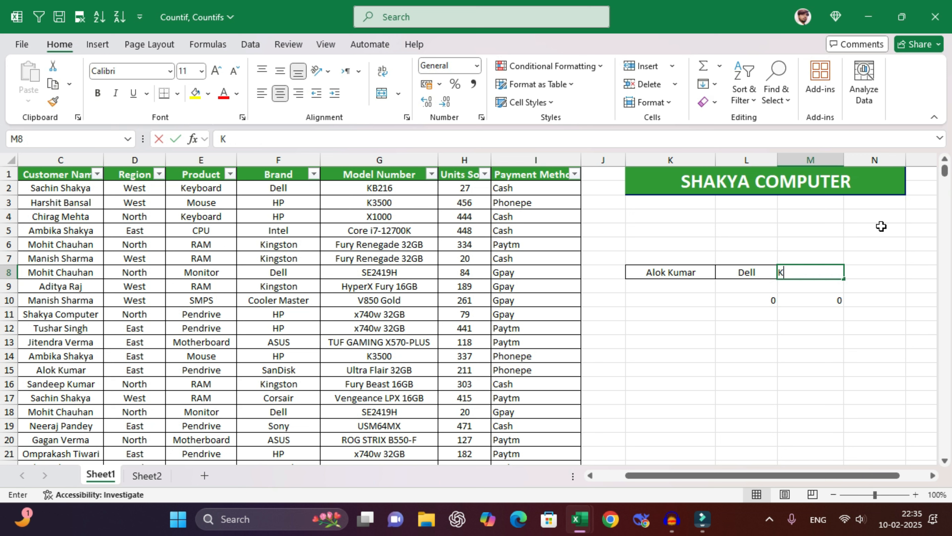
key("Return")
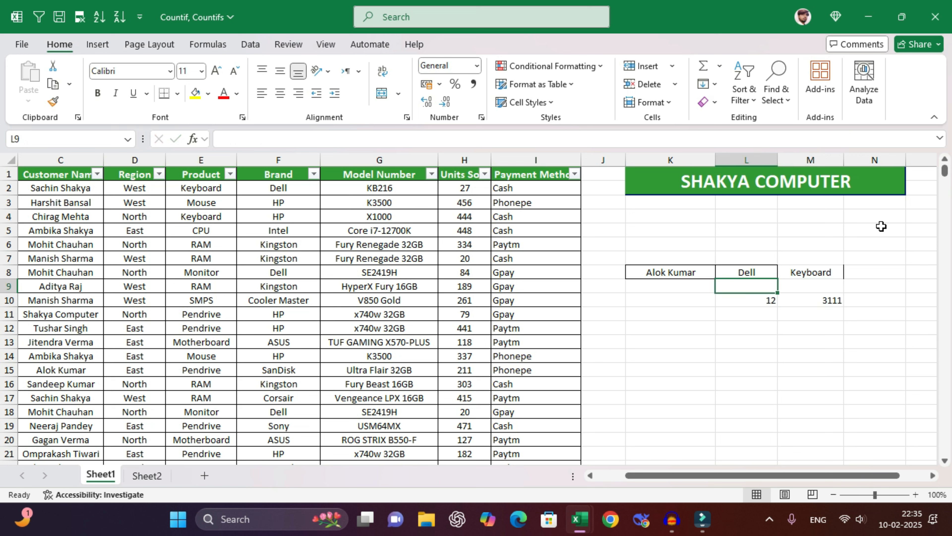
left_click(658, 271)
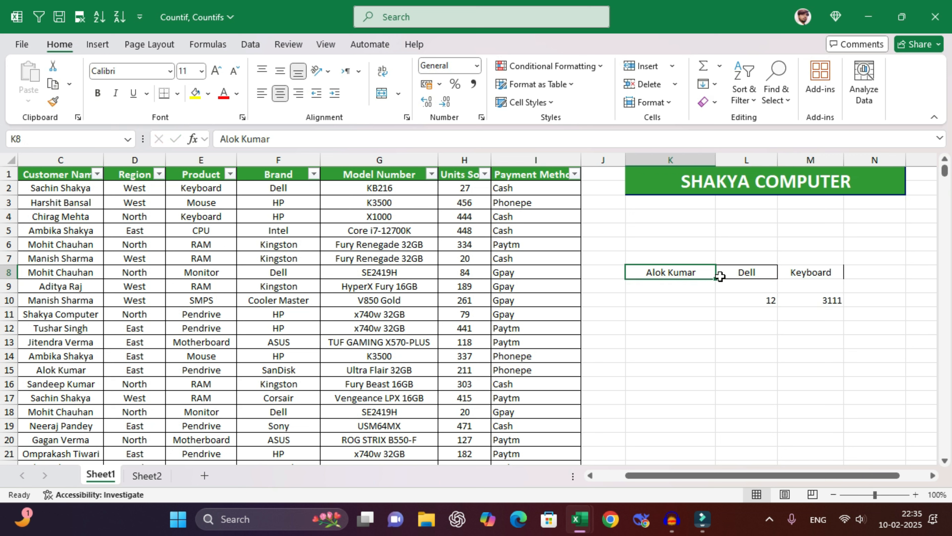
left_click(733, 271)
left_click(751, 300)
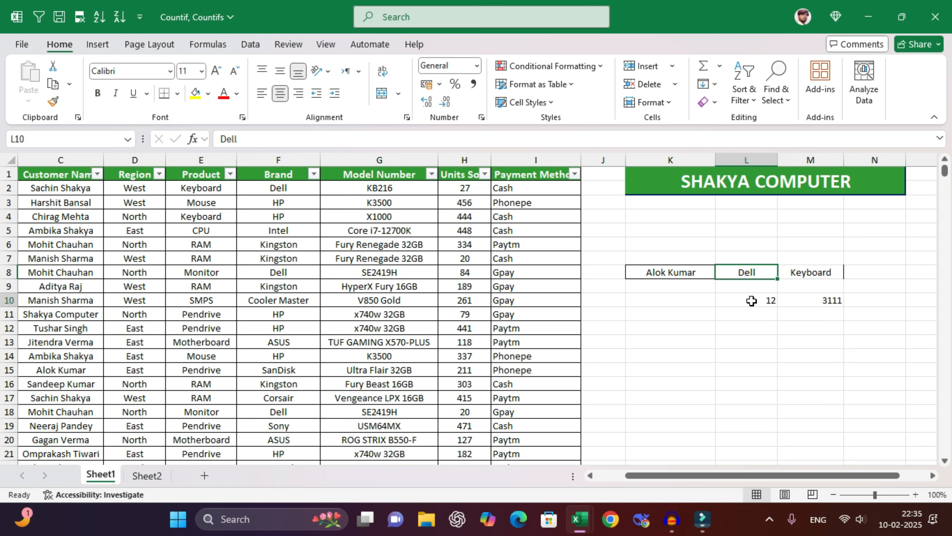
left_click(827, 299)
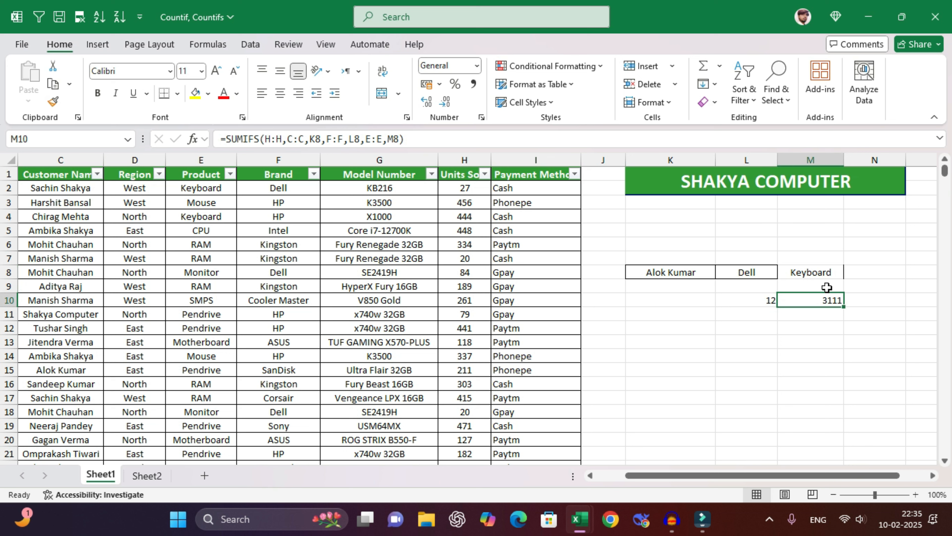
- Change the product to Mouse and the brand to HP, giving count 7 and 1540 units
left_click(829, 270)
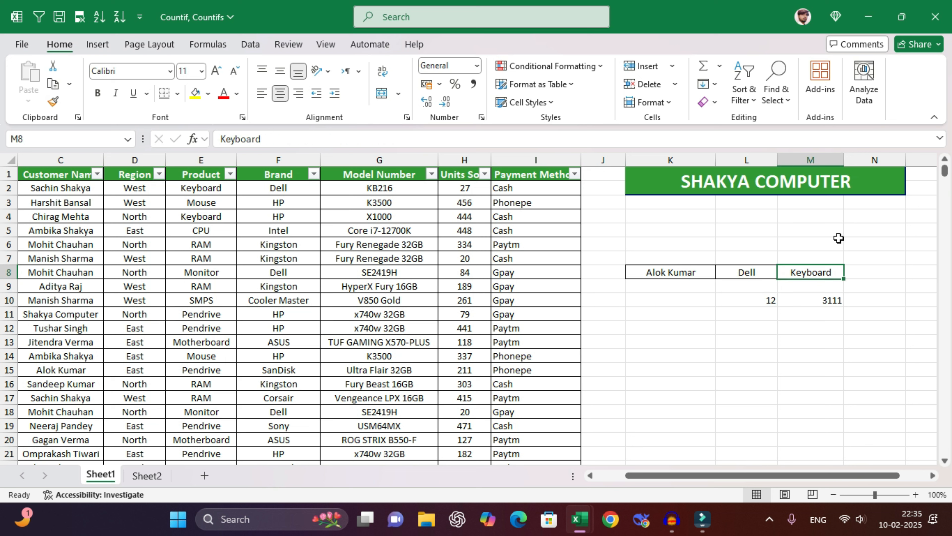
type("Mouse")
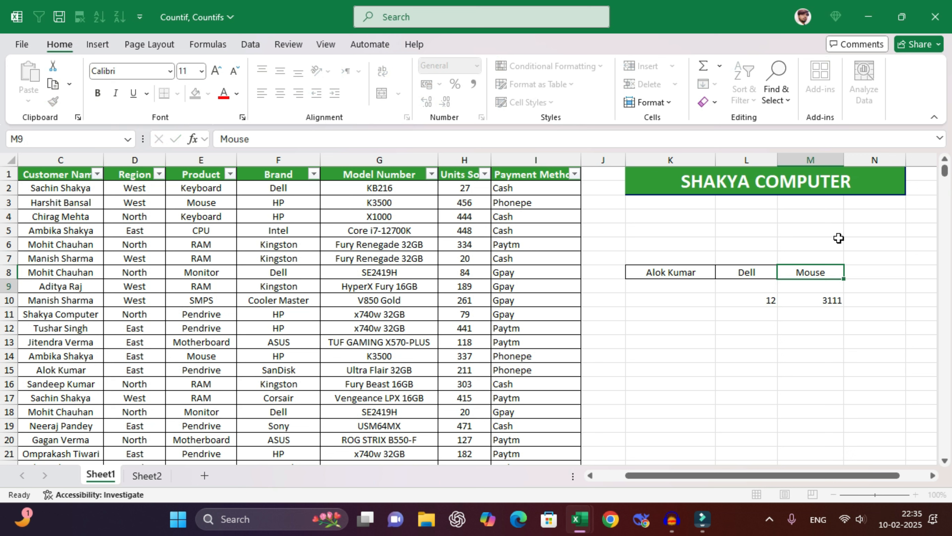
key("Return")
key("Up")
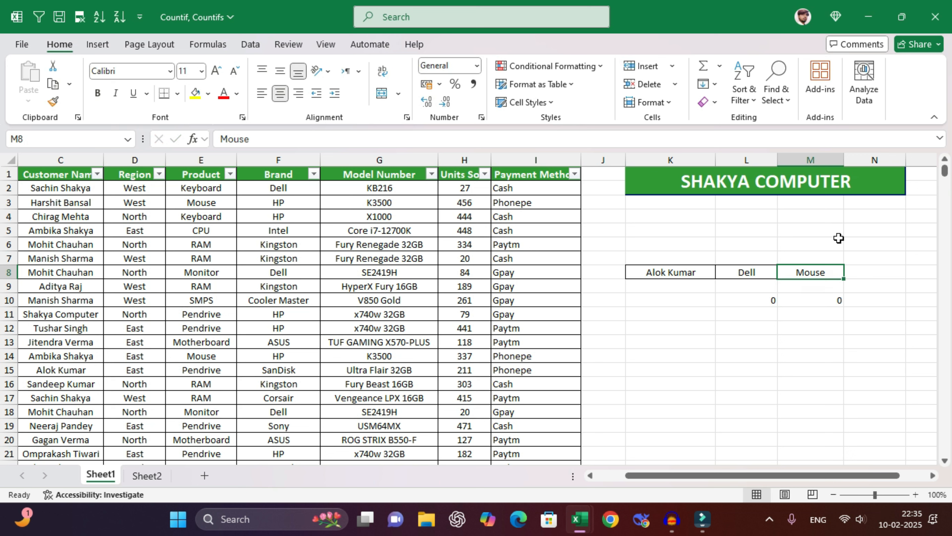
key("Left")
type("HP")
key("Return")
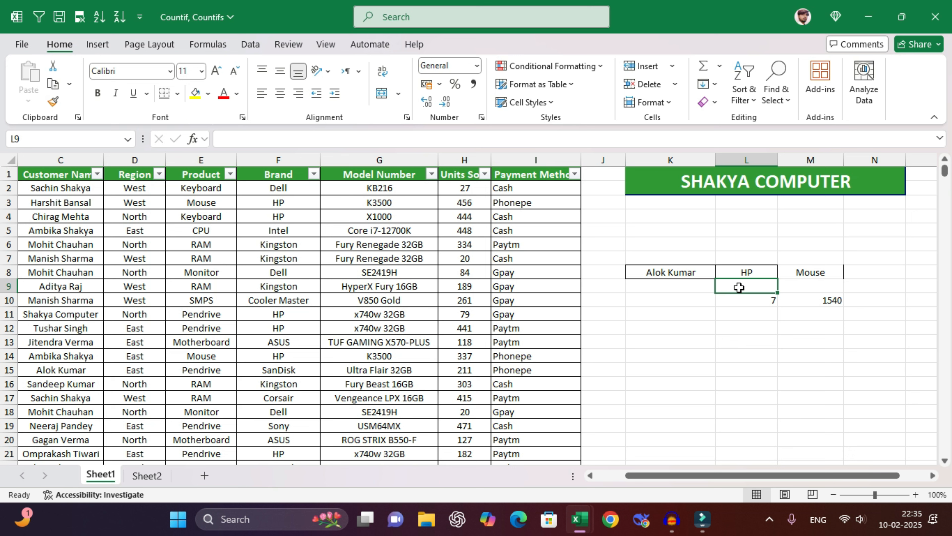
- Clear All contents and formatting from the K6:M12 lookup block
left_click(749, 295)
left_click(813, 299)
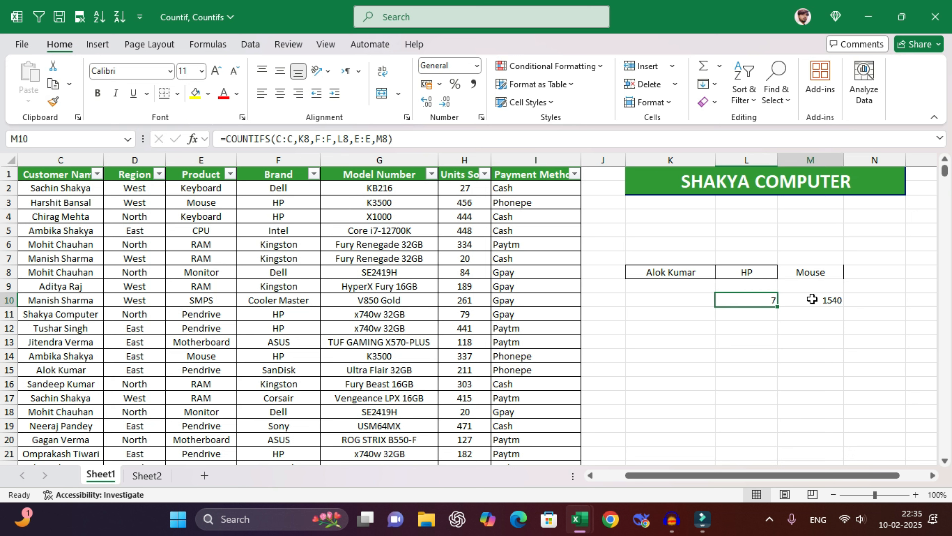
left_click_drag(716, 252, 839, 326)
left_click(707, 102)
left_click(734, 121)
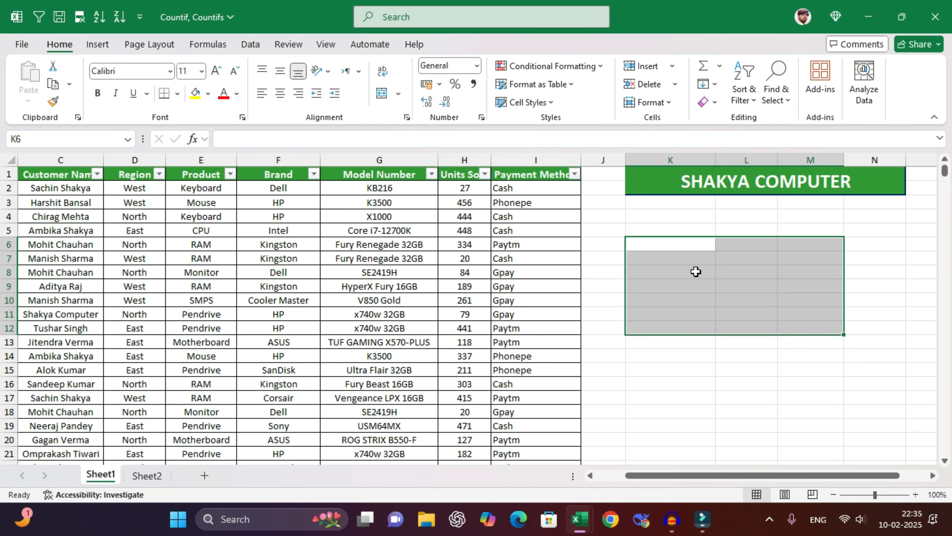
left_click(695, 270)
- Look at question 8 on Sheet2, then return to Sheet1
left_click(147, 476)
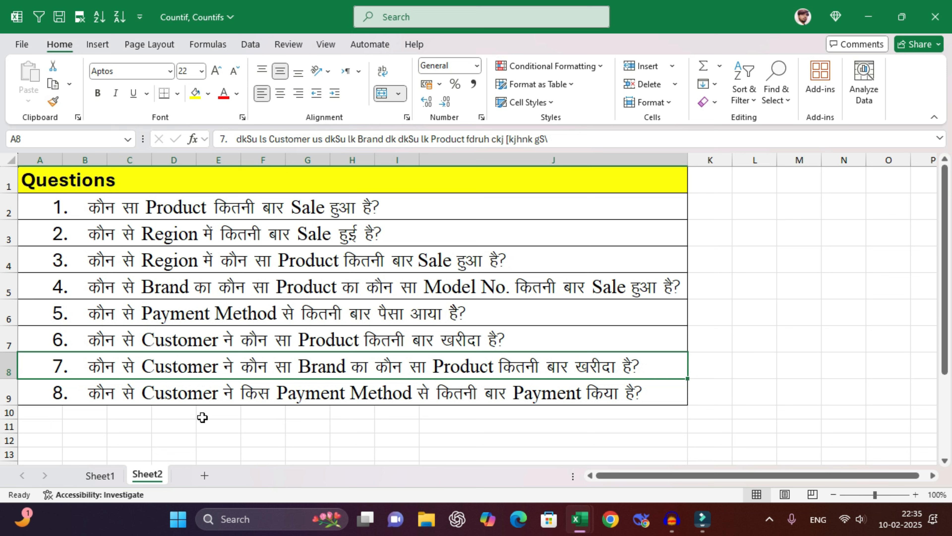
left_click(102, 399)
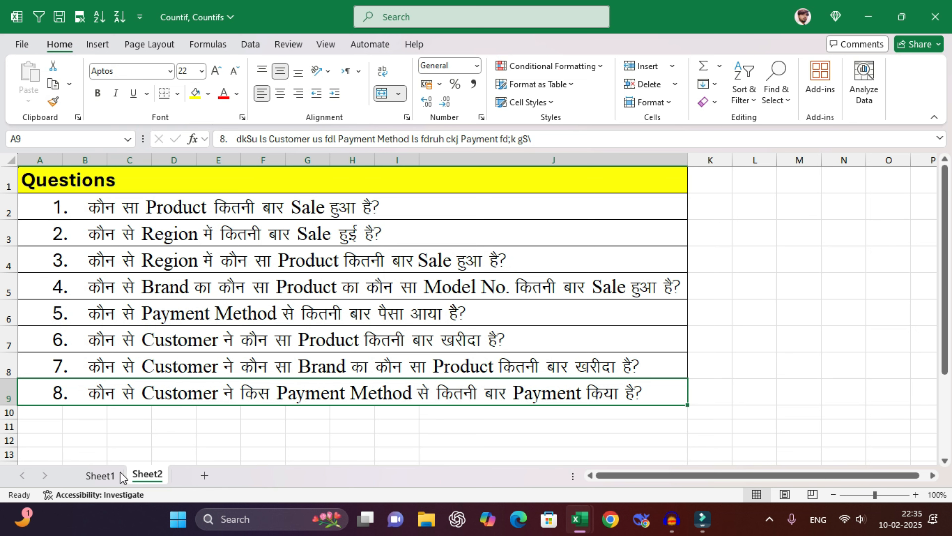
left_click(101, 475)
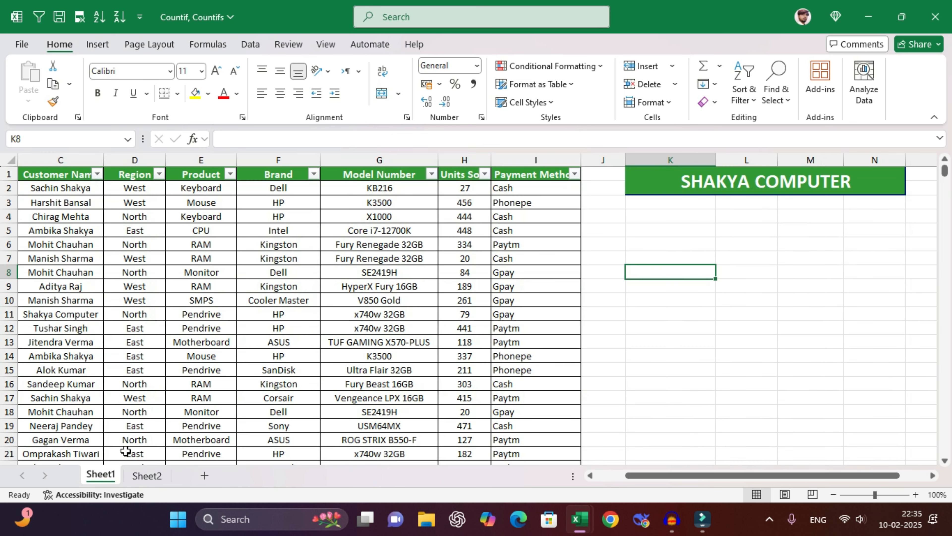
left_click(682, 258)
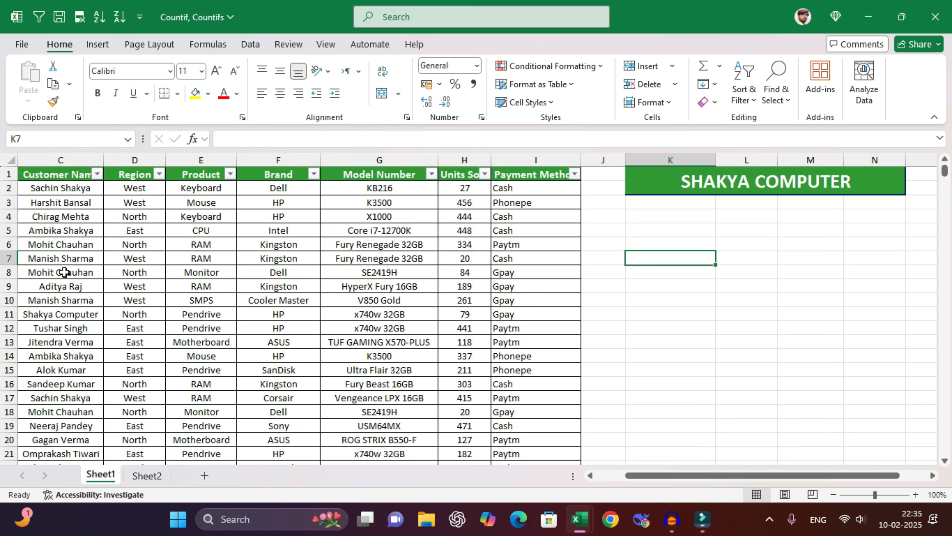
scroll(65, 272, "down", 2)
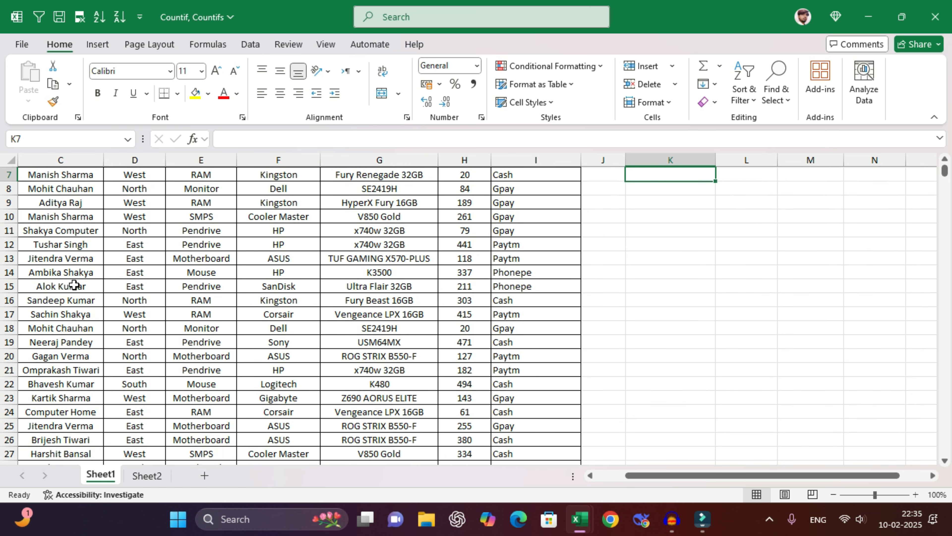
scroll(75, 267, "up", 2)
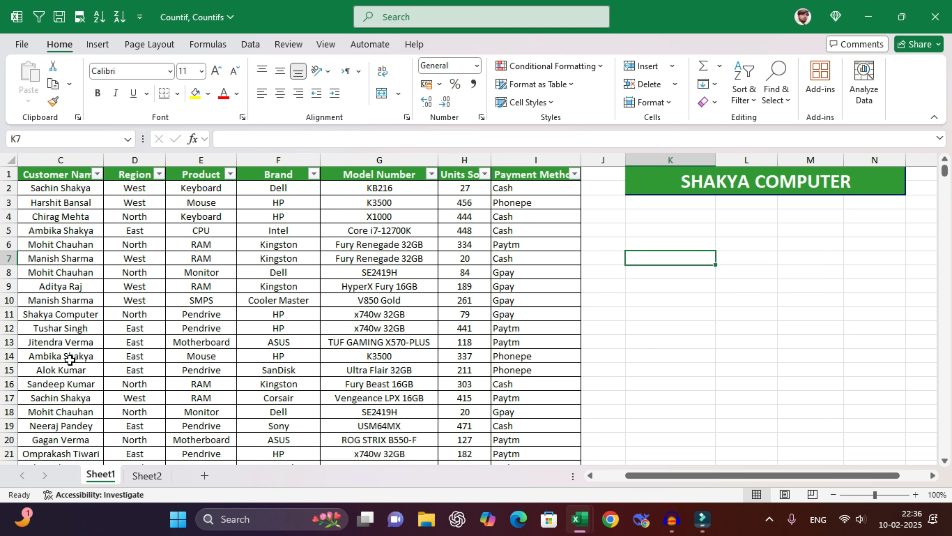
left_click(70, 382)
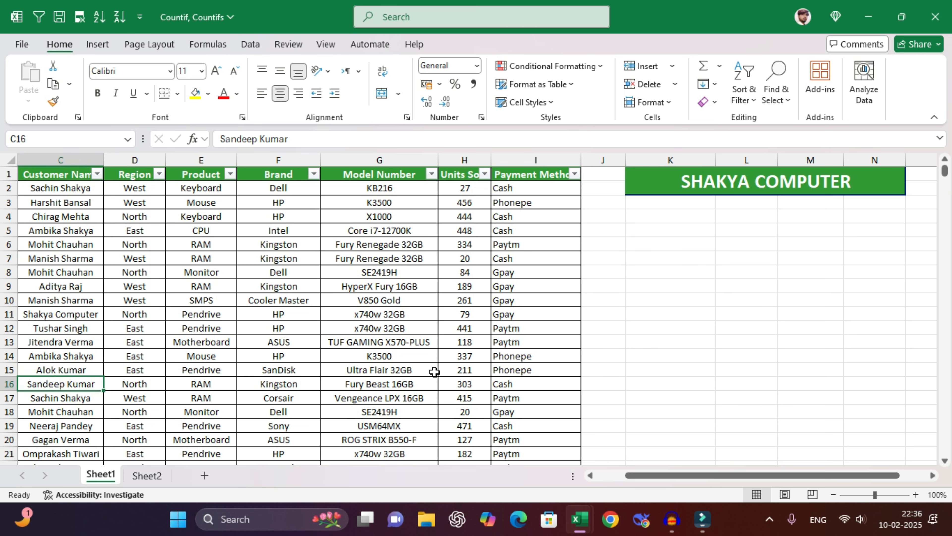
key("ctrl+c")
left_click(682, 246)
key("ctrl+v")
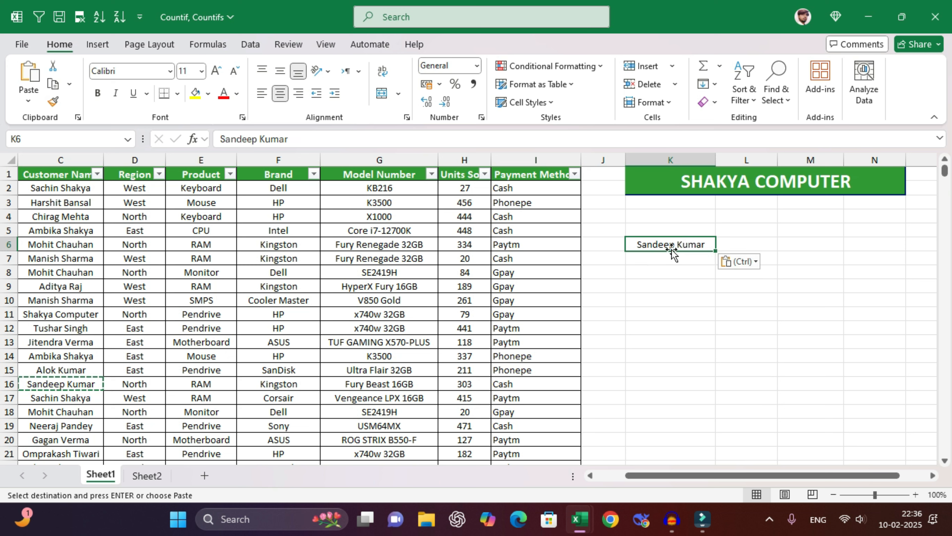
left_click(676, 271)
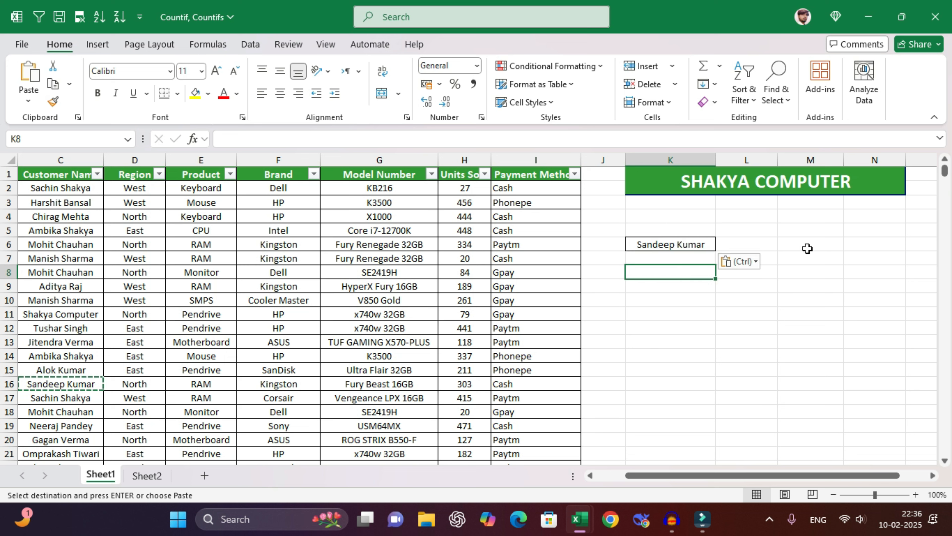
type("=UNIQUE(")
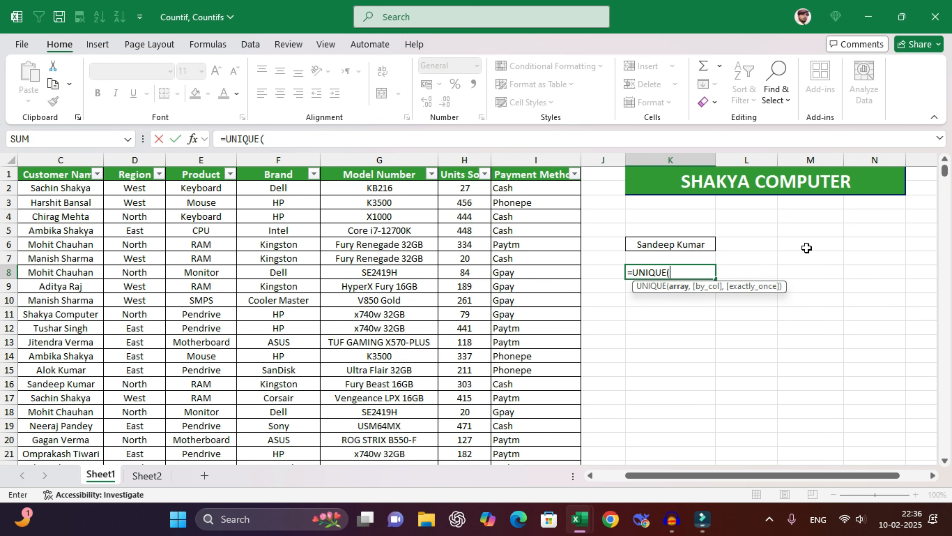
left_click(524, 187)
key("ctrl+shift+Down")
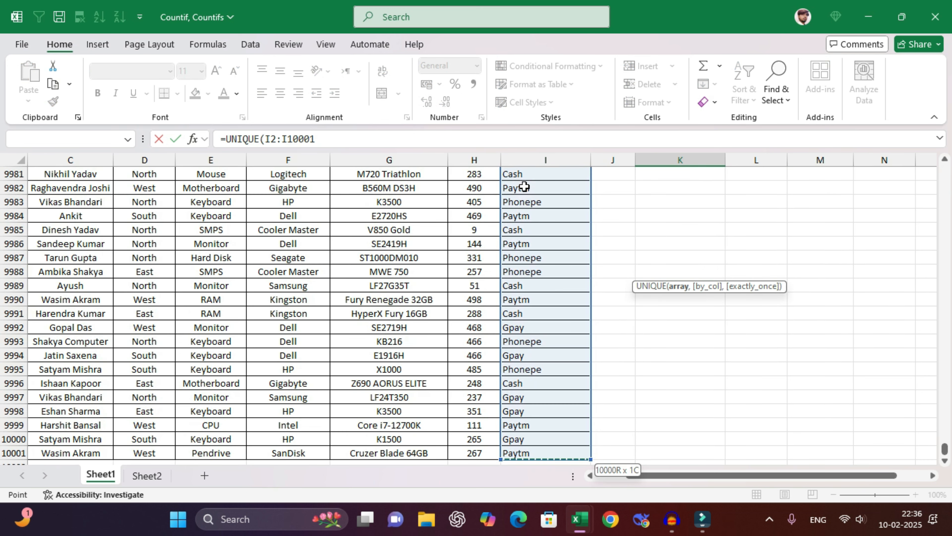
key("Return")
scroll(734, 276, "up", 3)
left_click(747, 270)
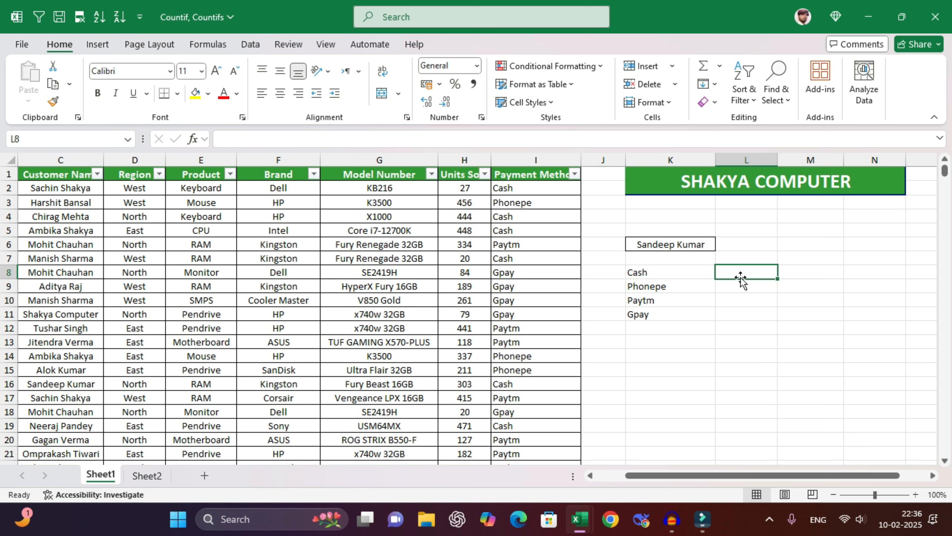
left_click(726, 288)
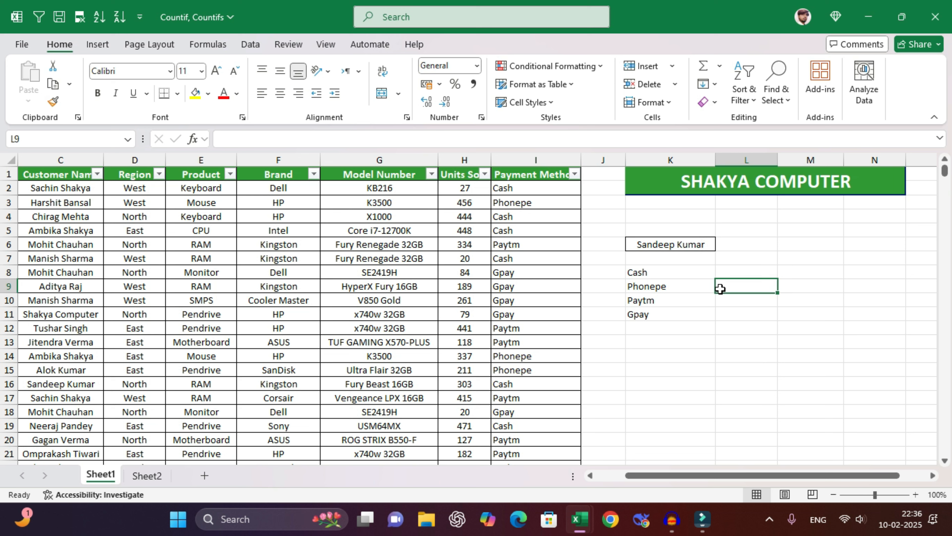
left_click(742, 302)
left_click(740, 271)
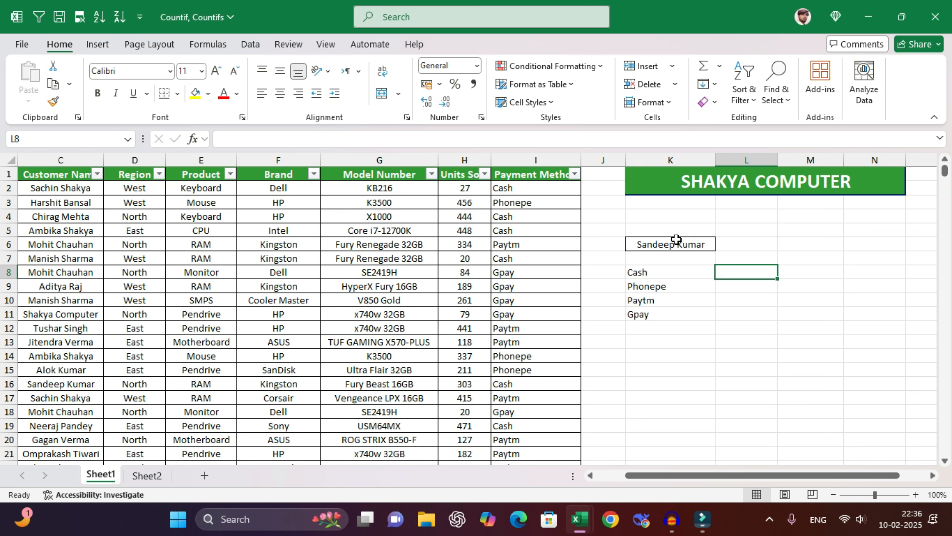
left_click(665, 248)
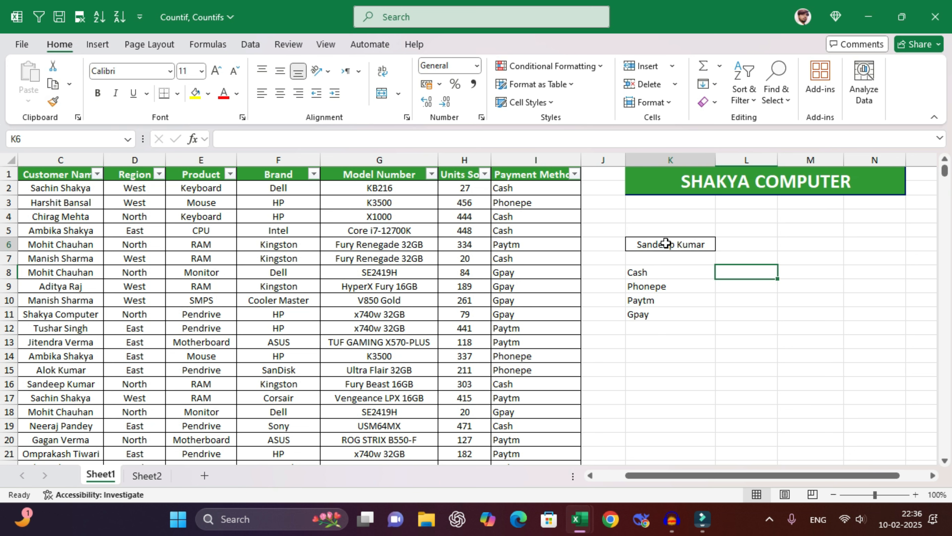
left_click(661, 276)
- Enter =COUNTIFS(C:C,K6,I:I,K8#) in L8, spilling counts 44, 53, 50 and 36
left_click(750, 271)
type("=")
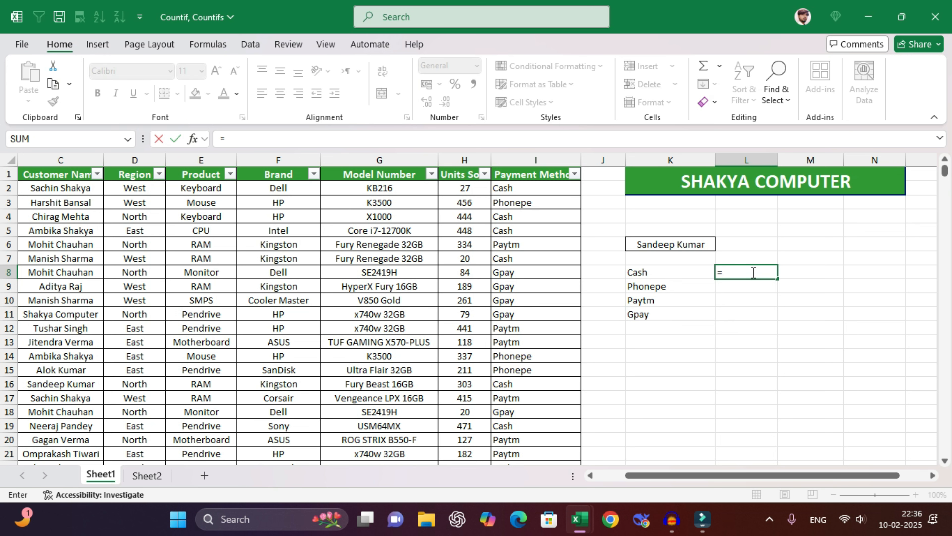
type("countifs(")
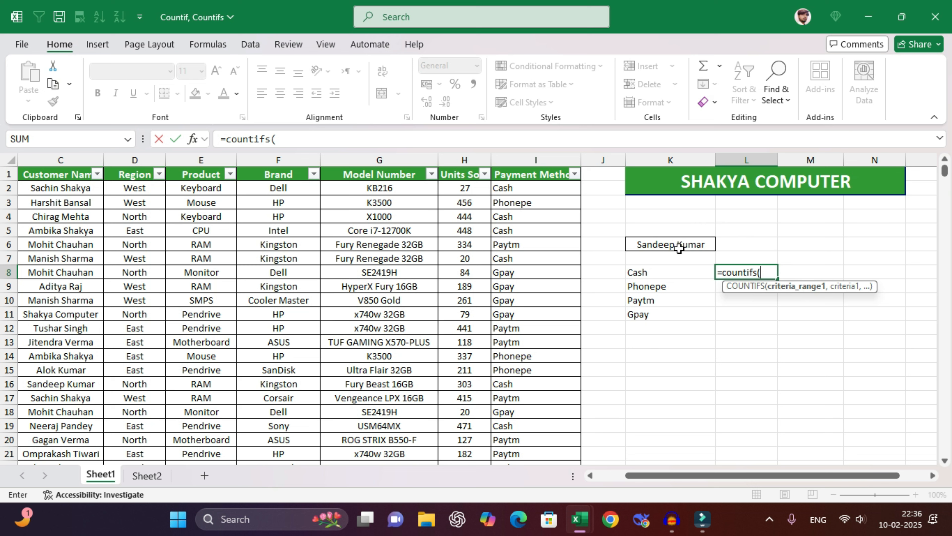
left_click(62, 159)
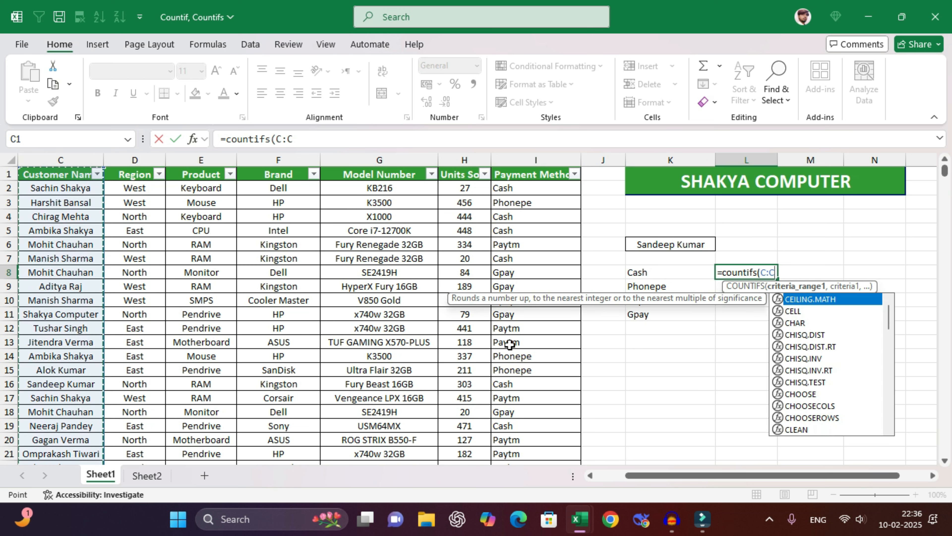
type(",")
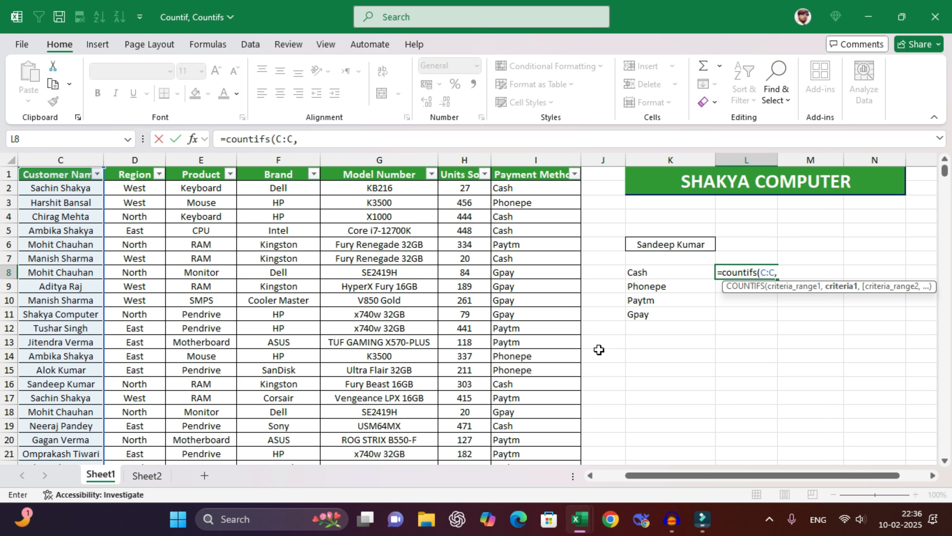
left_click(690, 246)
type(",")
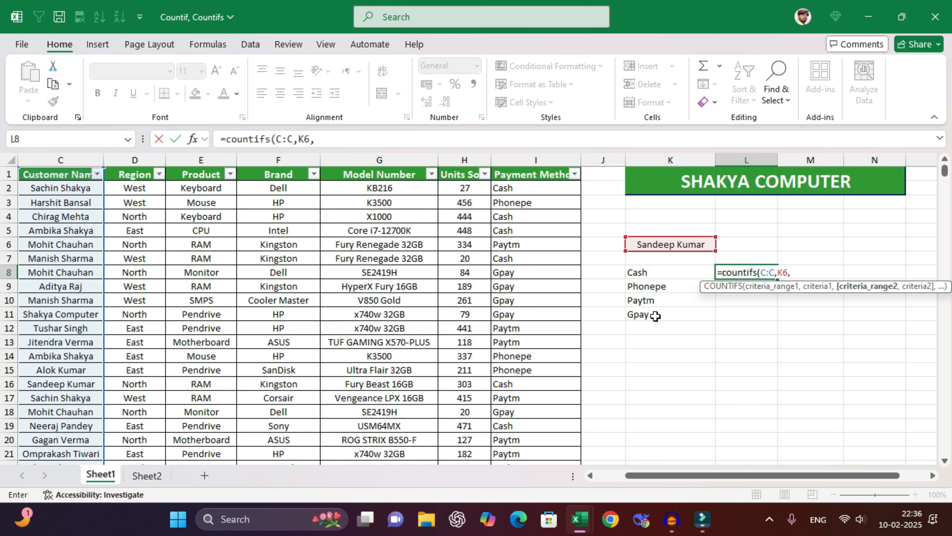
left_click(558, 167)
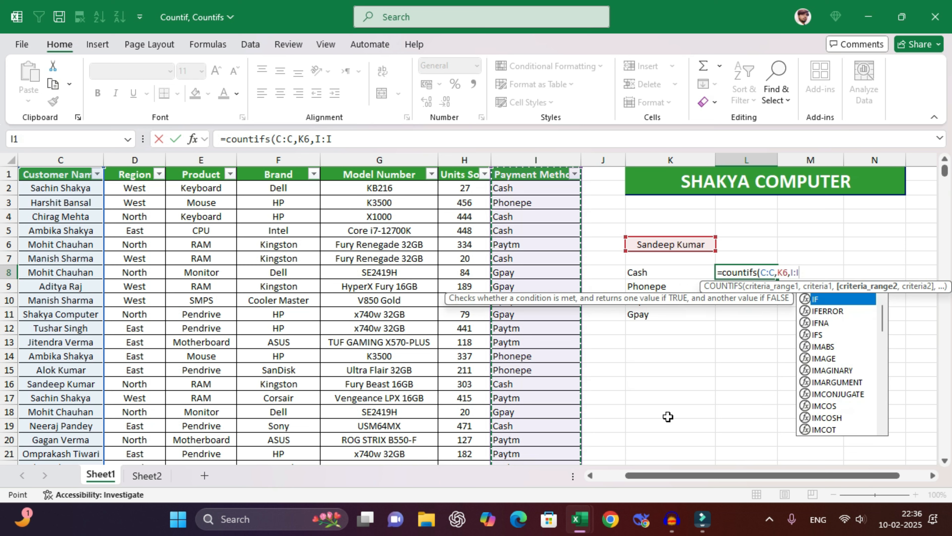
type(",")
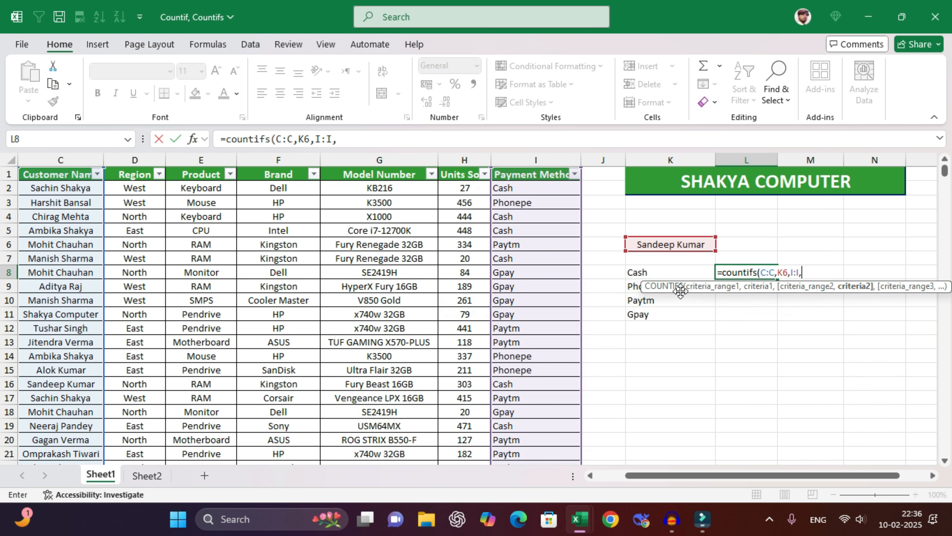
left_click_drag(661, 272, 660, 316)
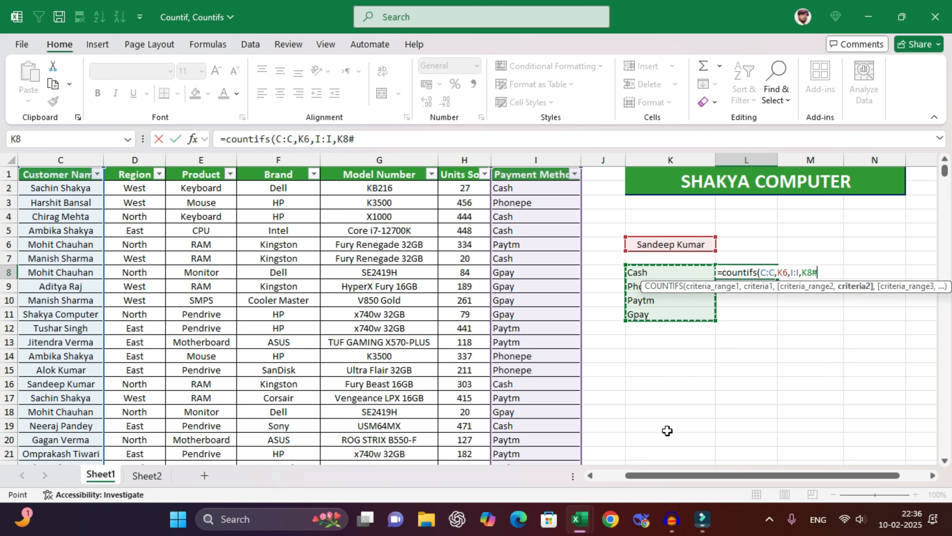
type(")")
key("Return")
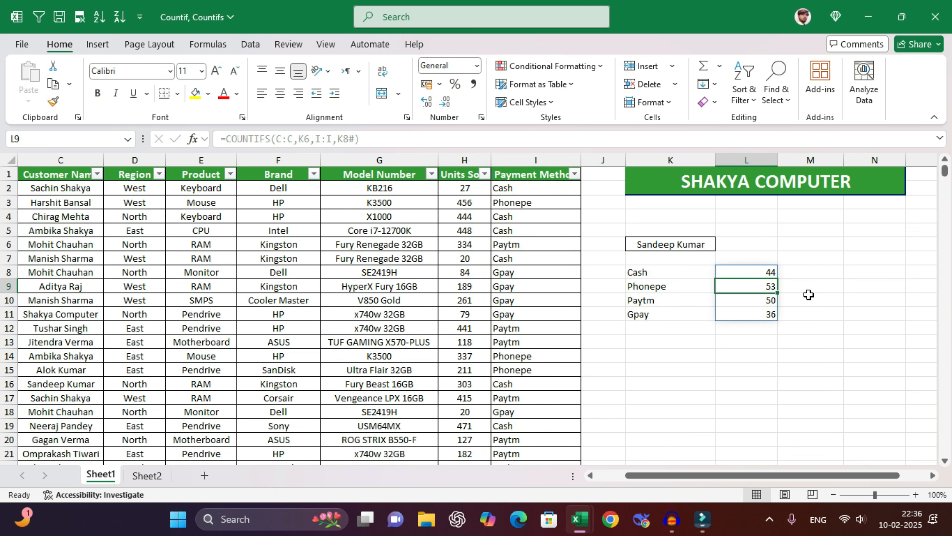
left_click(812, 262)
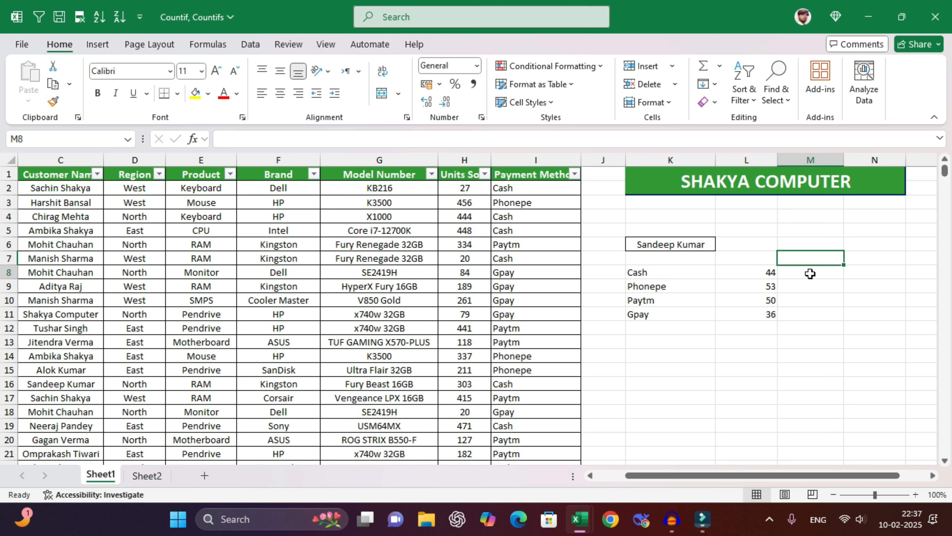
key("Up")
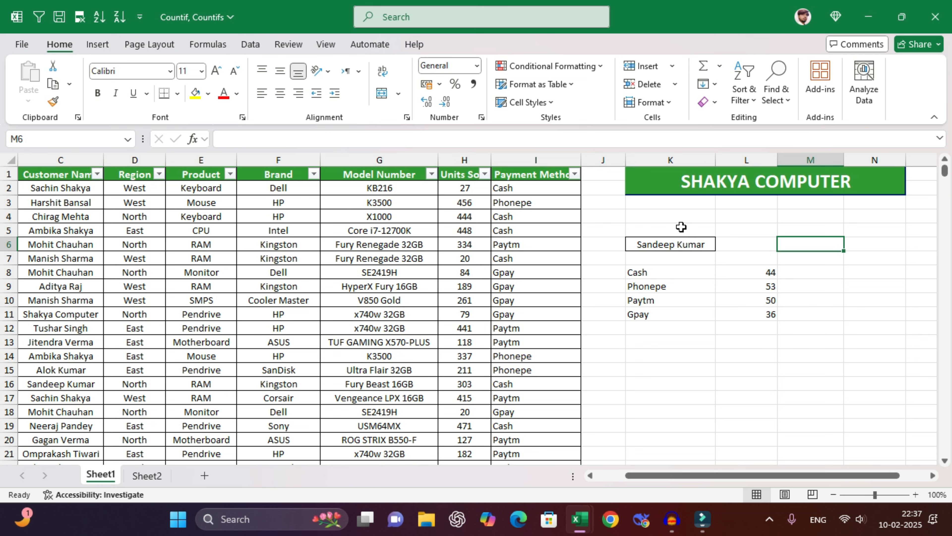
- Clear All from the customer name, payment list and counts area K5:M12
left_click_drag(680, 227, 825, 330)
left_click(709, 102)
left_click(737, 123)
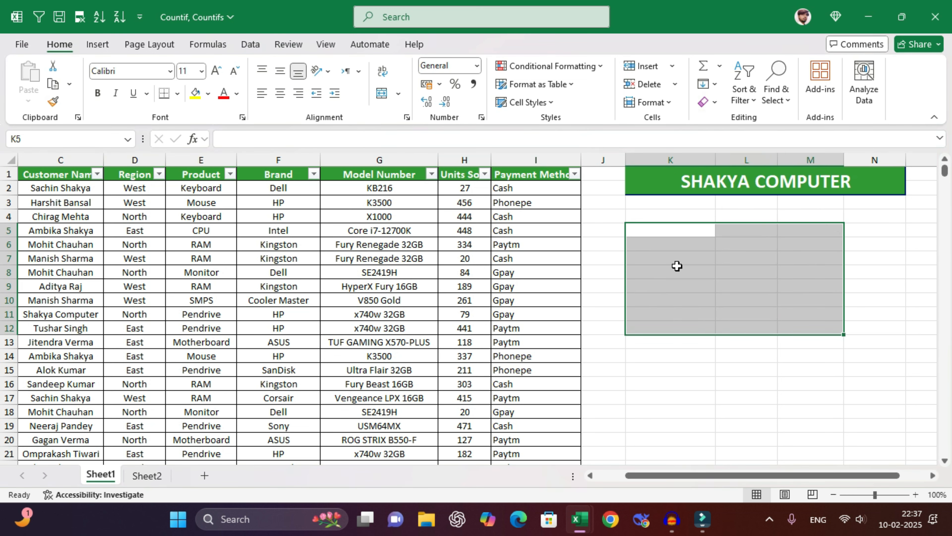
left_click(671, 244)
- View the Questions sheet, return to Sheet1 and look over the first sales records
left_click(147, 475)
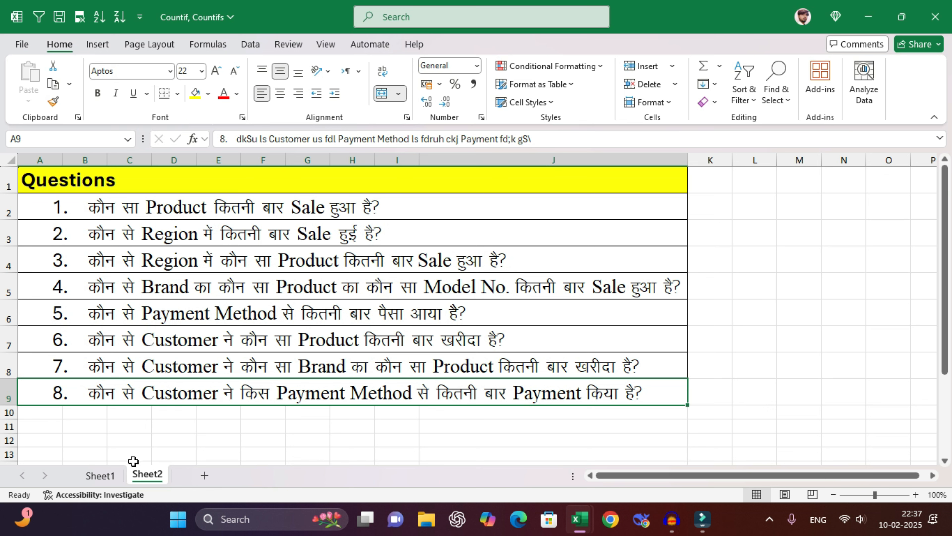
left_click(101, 476)
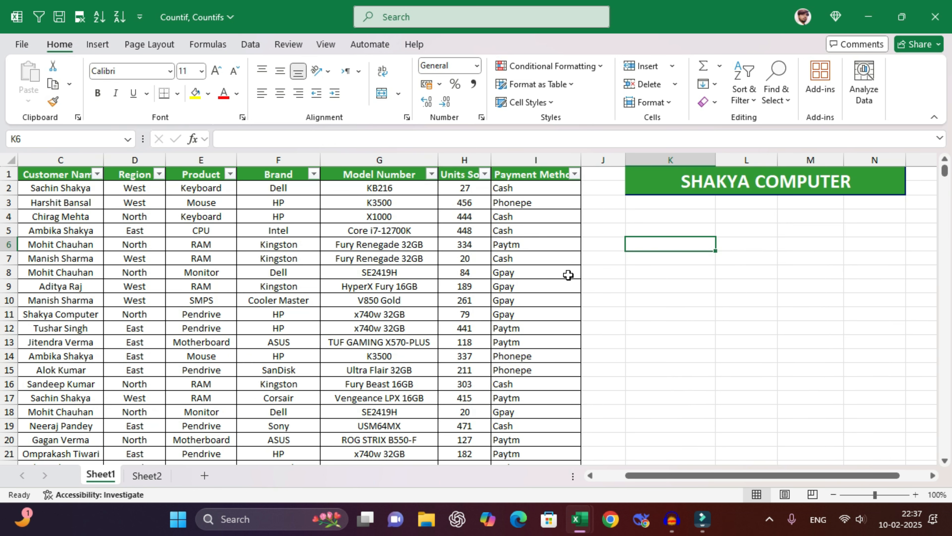
left_click_drag(326, 279, 32, 175)
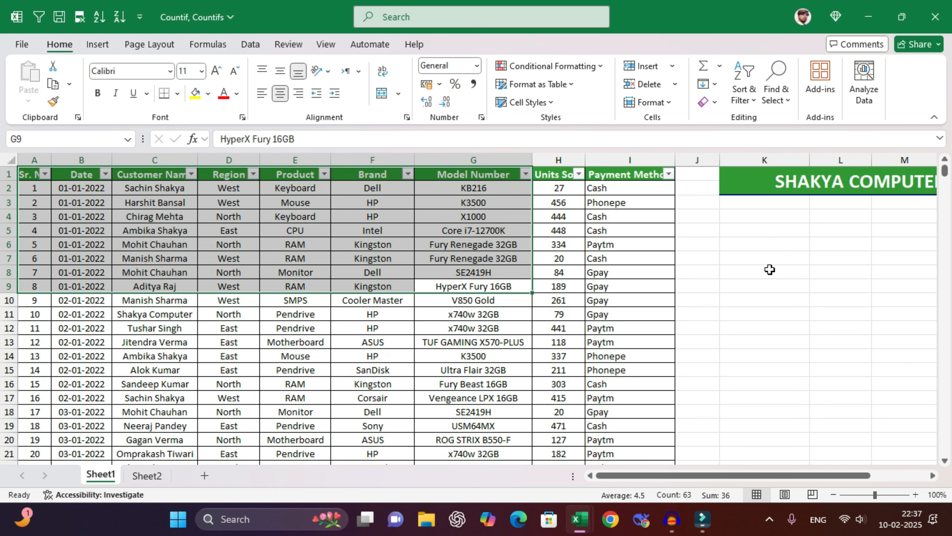
left_click(766, 250)
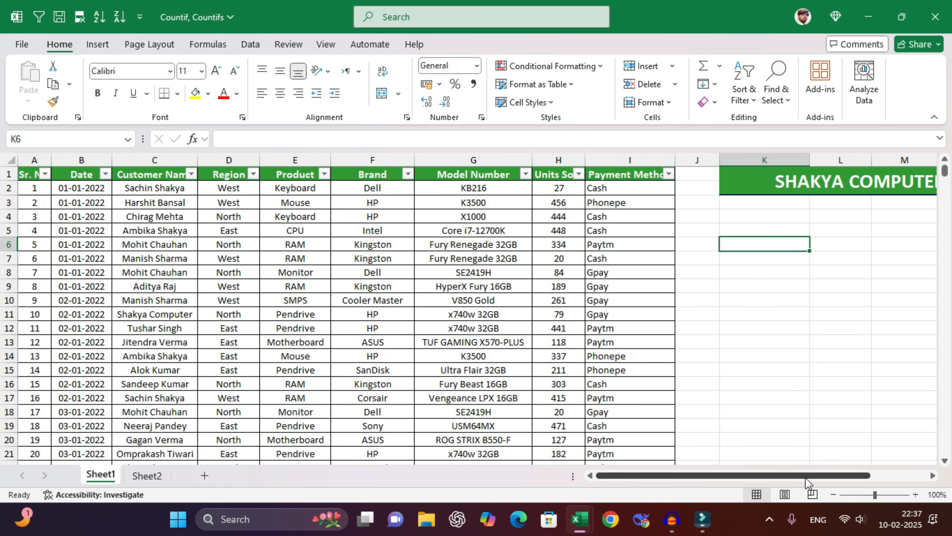
left_click_drag(806, 476, 841, 476)
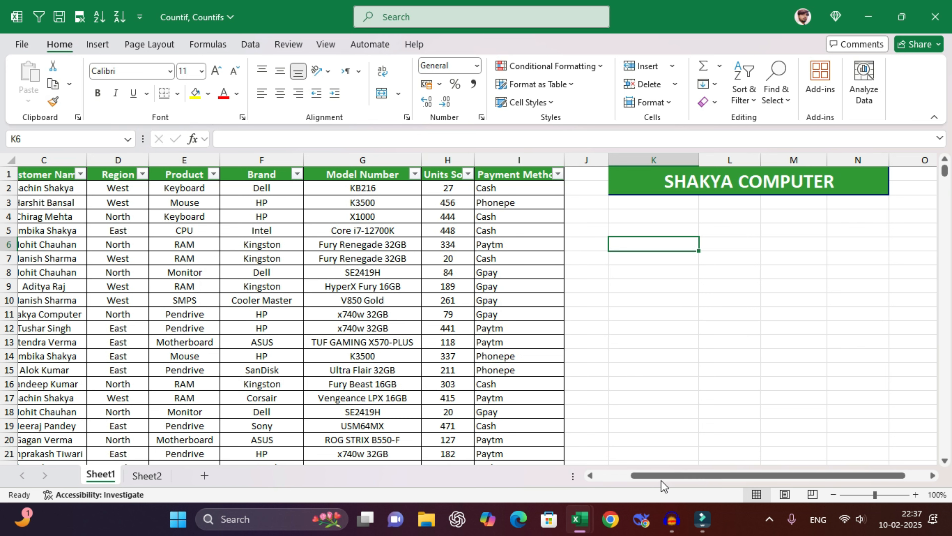
left_click_drag(662, 476, 625, 476)
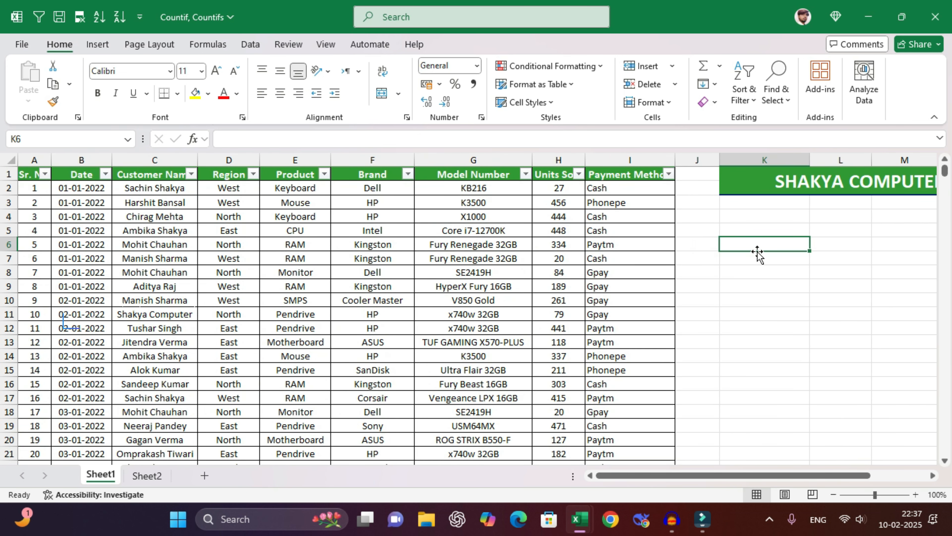
- Minimize the Countif, Countifs workbook and close Count, Countif, Countifs without saving
left_click(869, 17)
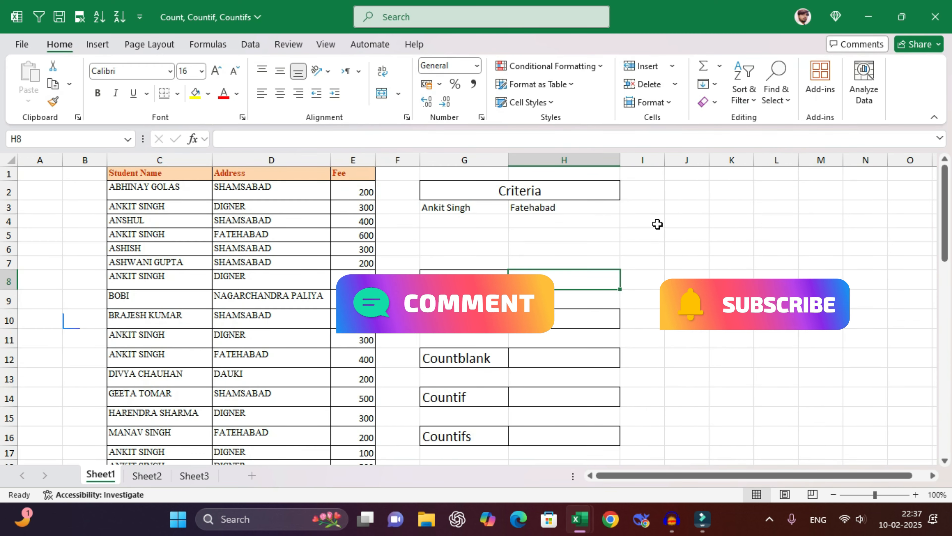
key("ctrl+w")
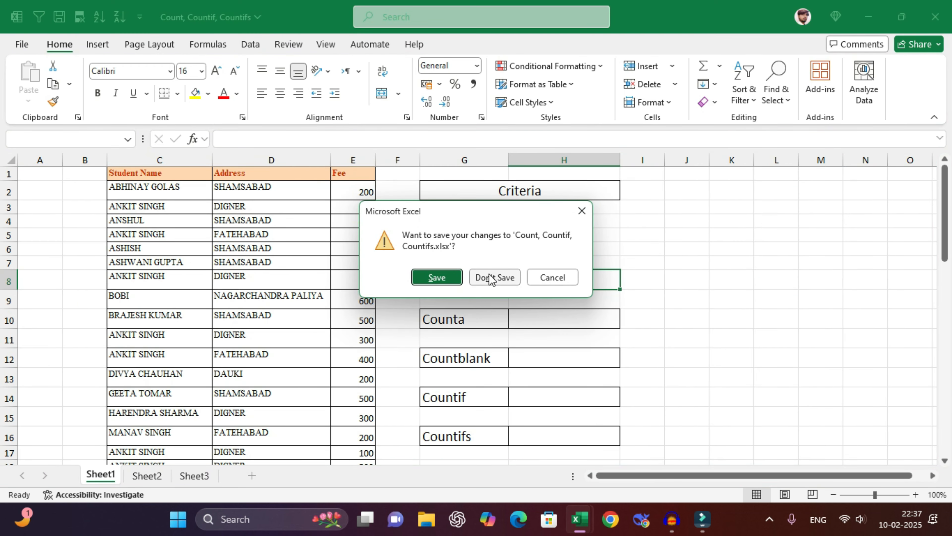
left_click(491, 277)
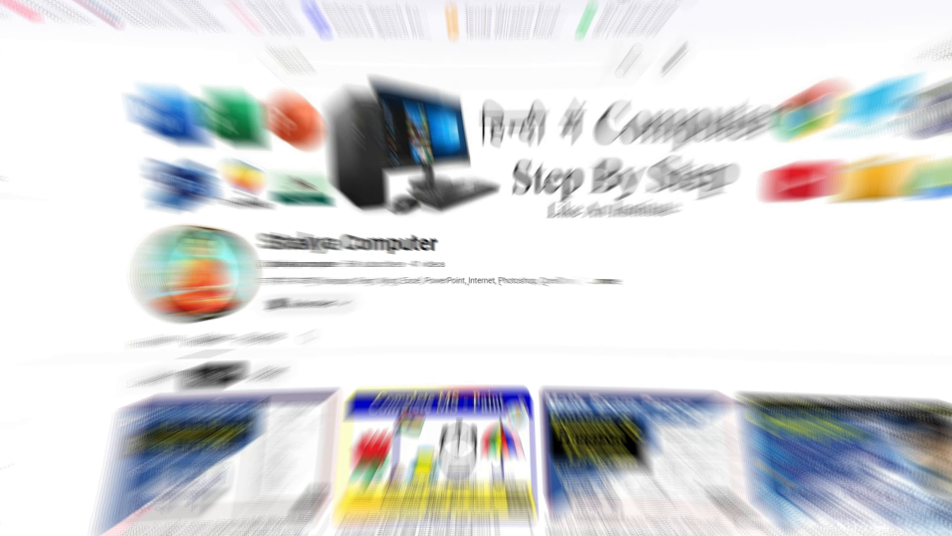